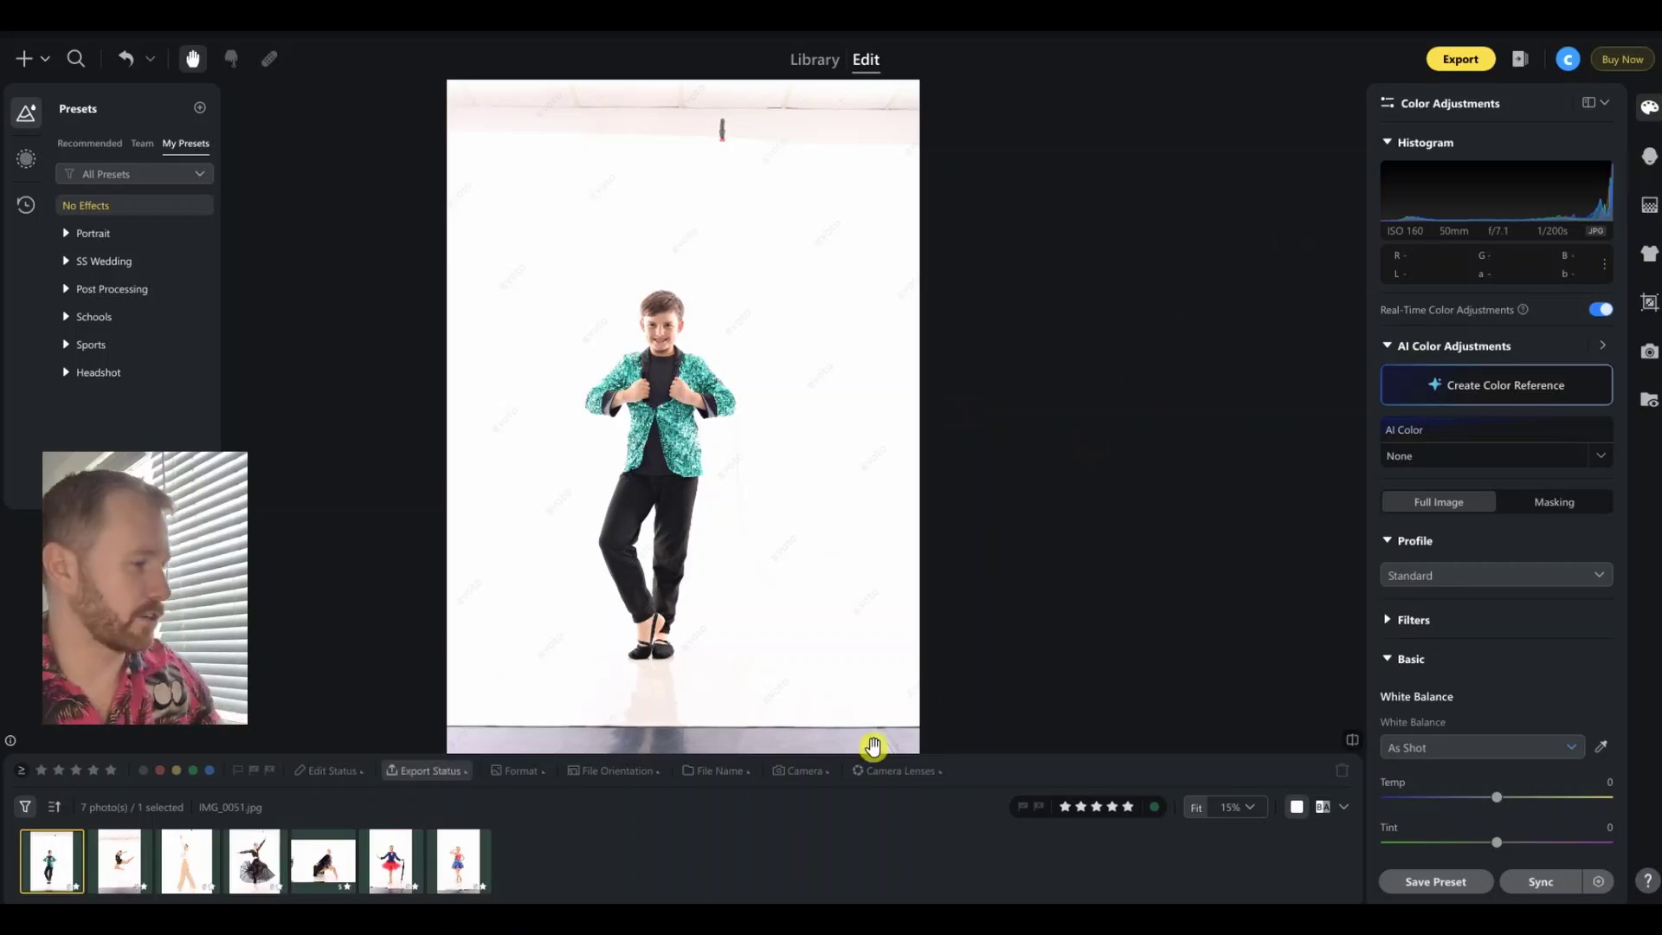
Step: Open the photo of the dancer in the black cape and set De-blemish Clothing to 100
{"action": "left_click", "coordinate": [344, 850]}
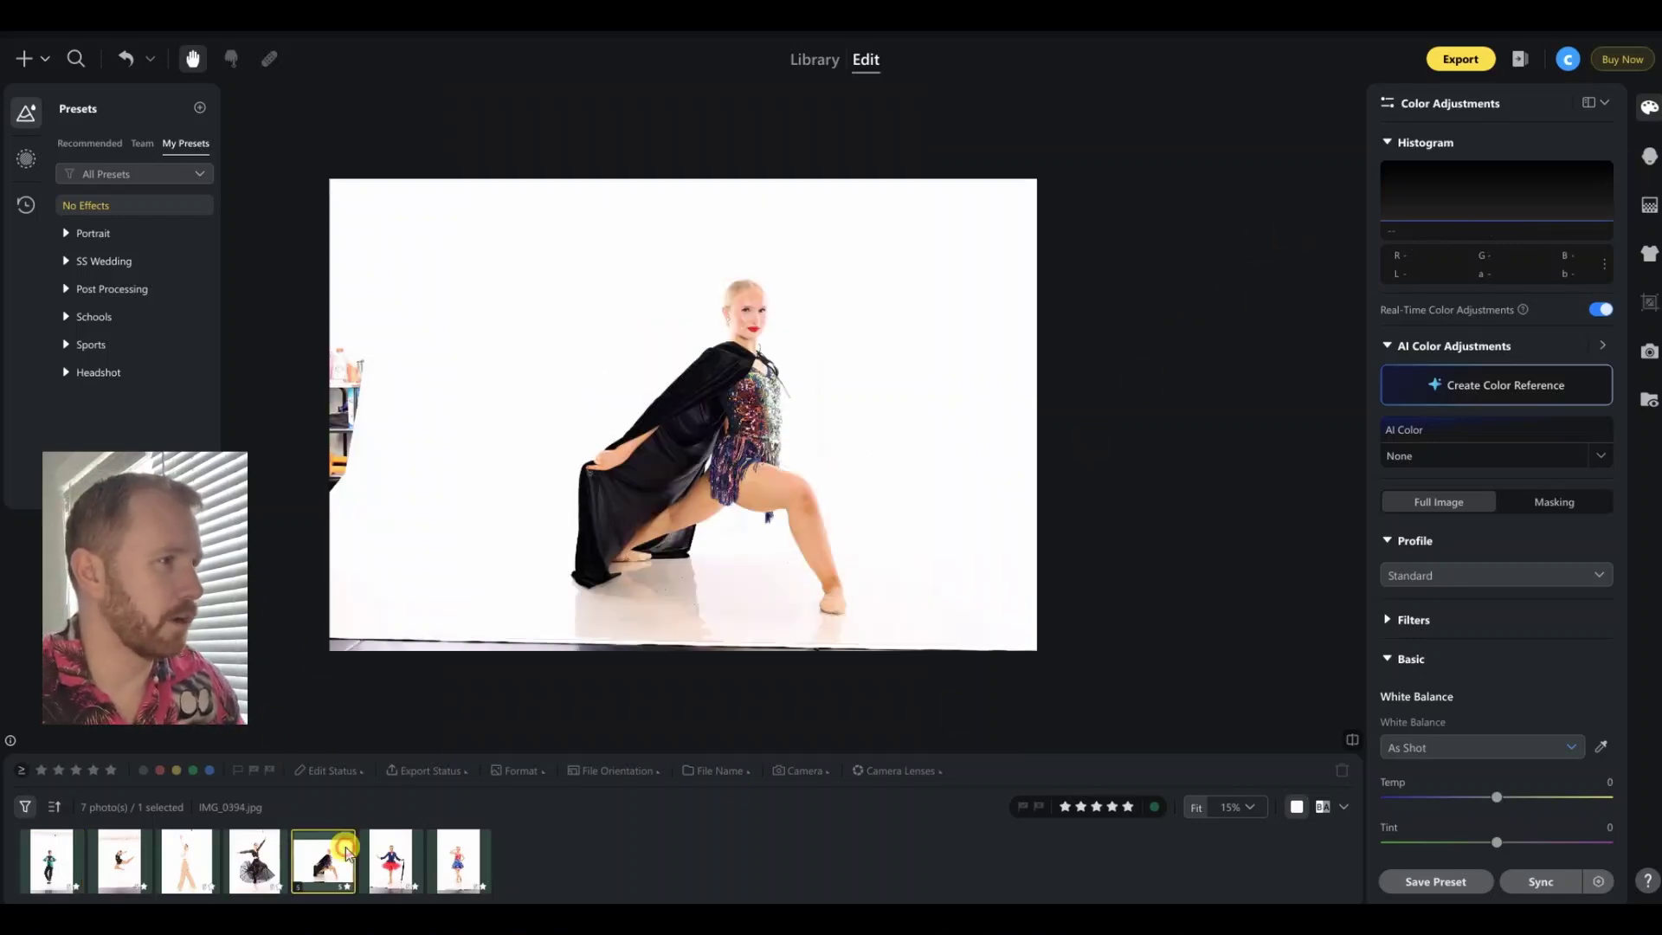
{"action": "scroll", "coordinate": [740, 376], "scroll_direction": "up", "scroll_amount": 5}
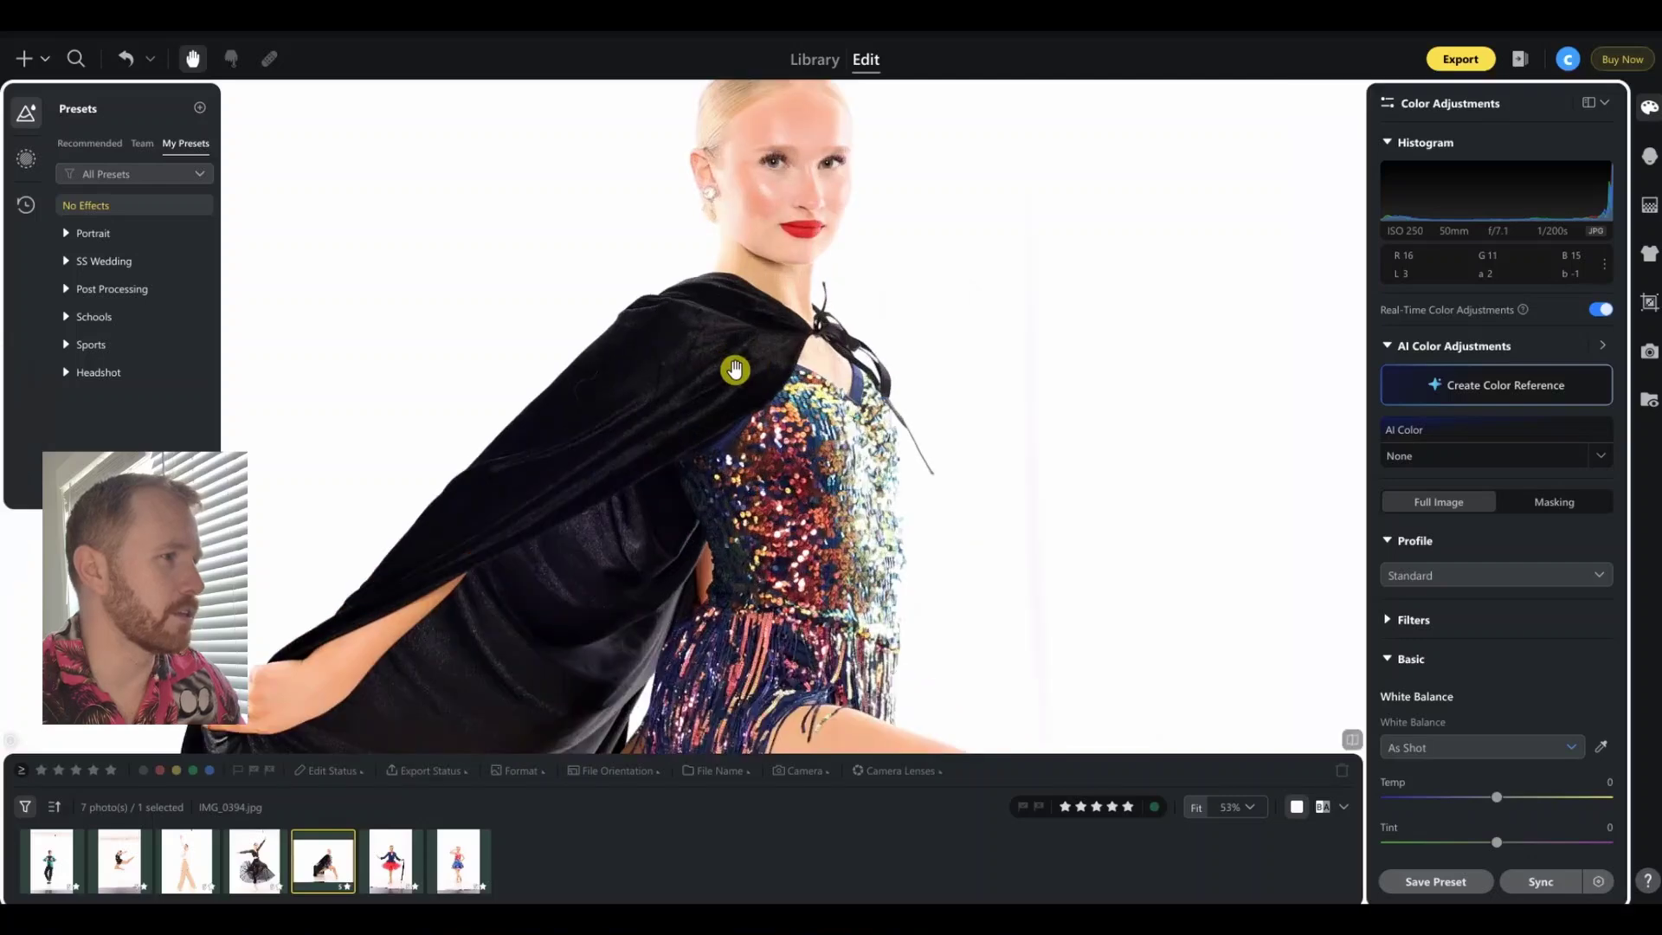
{"action": "scroll", "coordinate": [511, 466], "scroll_direction": "down", "scroll_amount": 3}
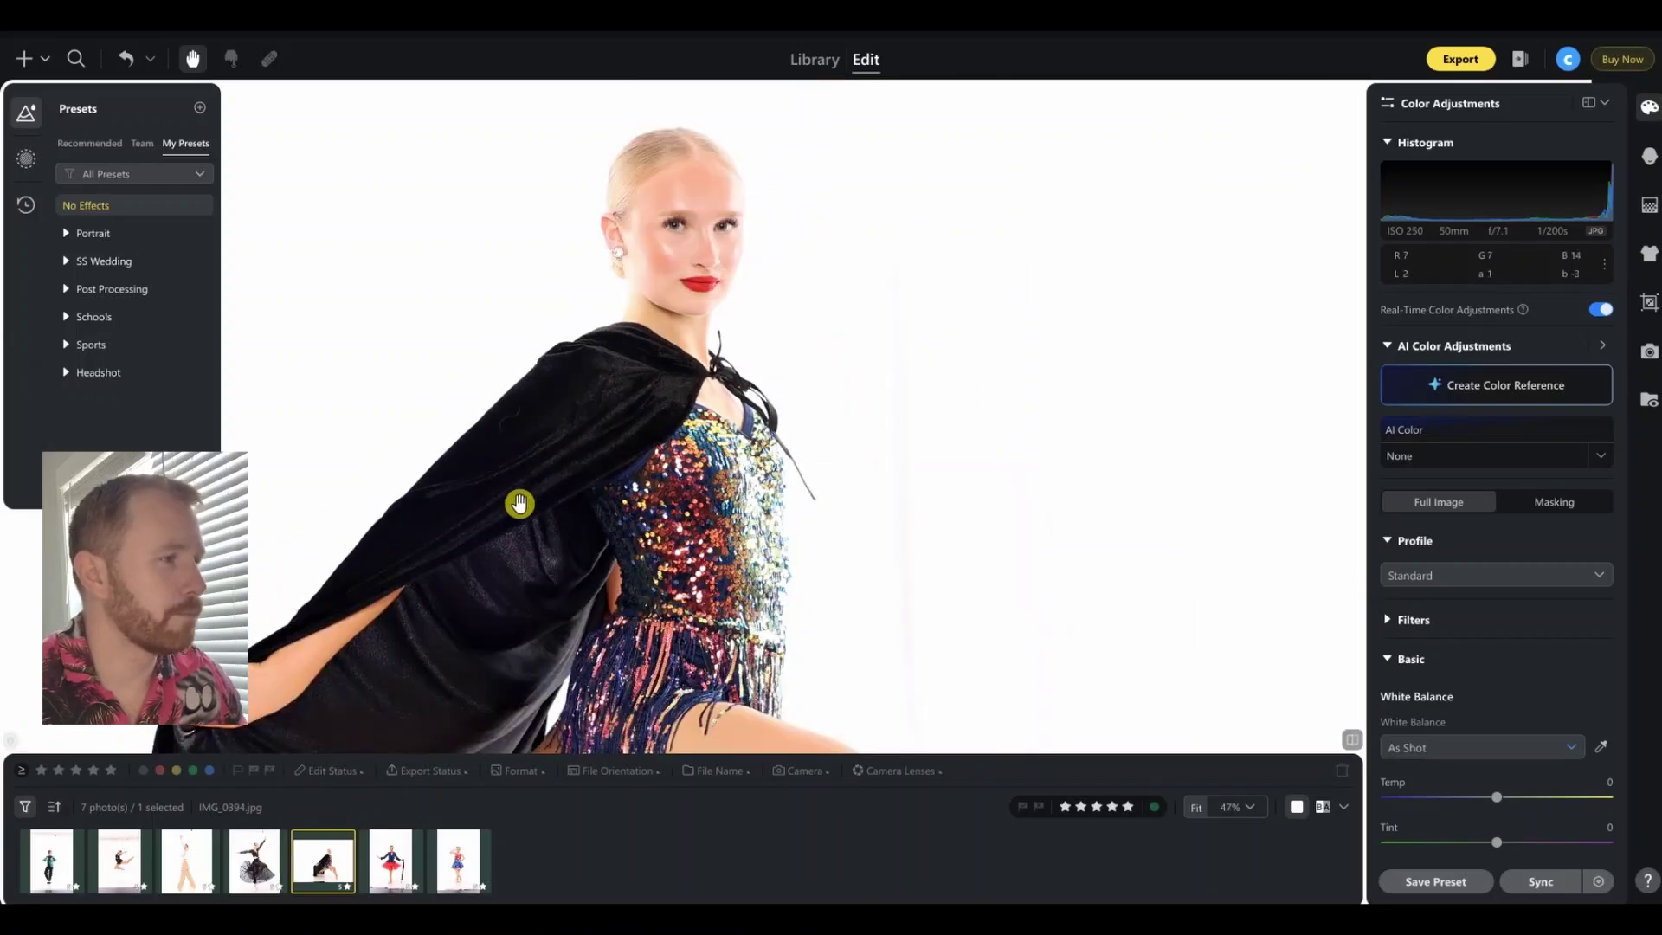
{"action": "left_click_drag", "start_coordinate": [438, 477], "coordinate": [649, 508]}
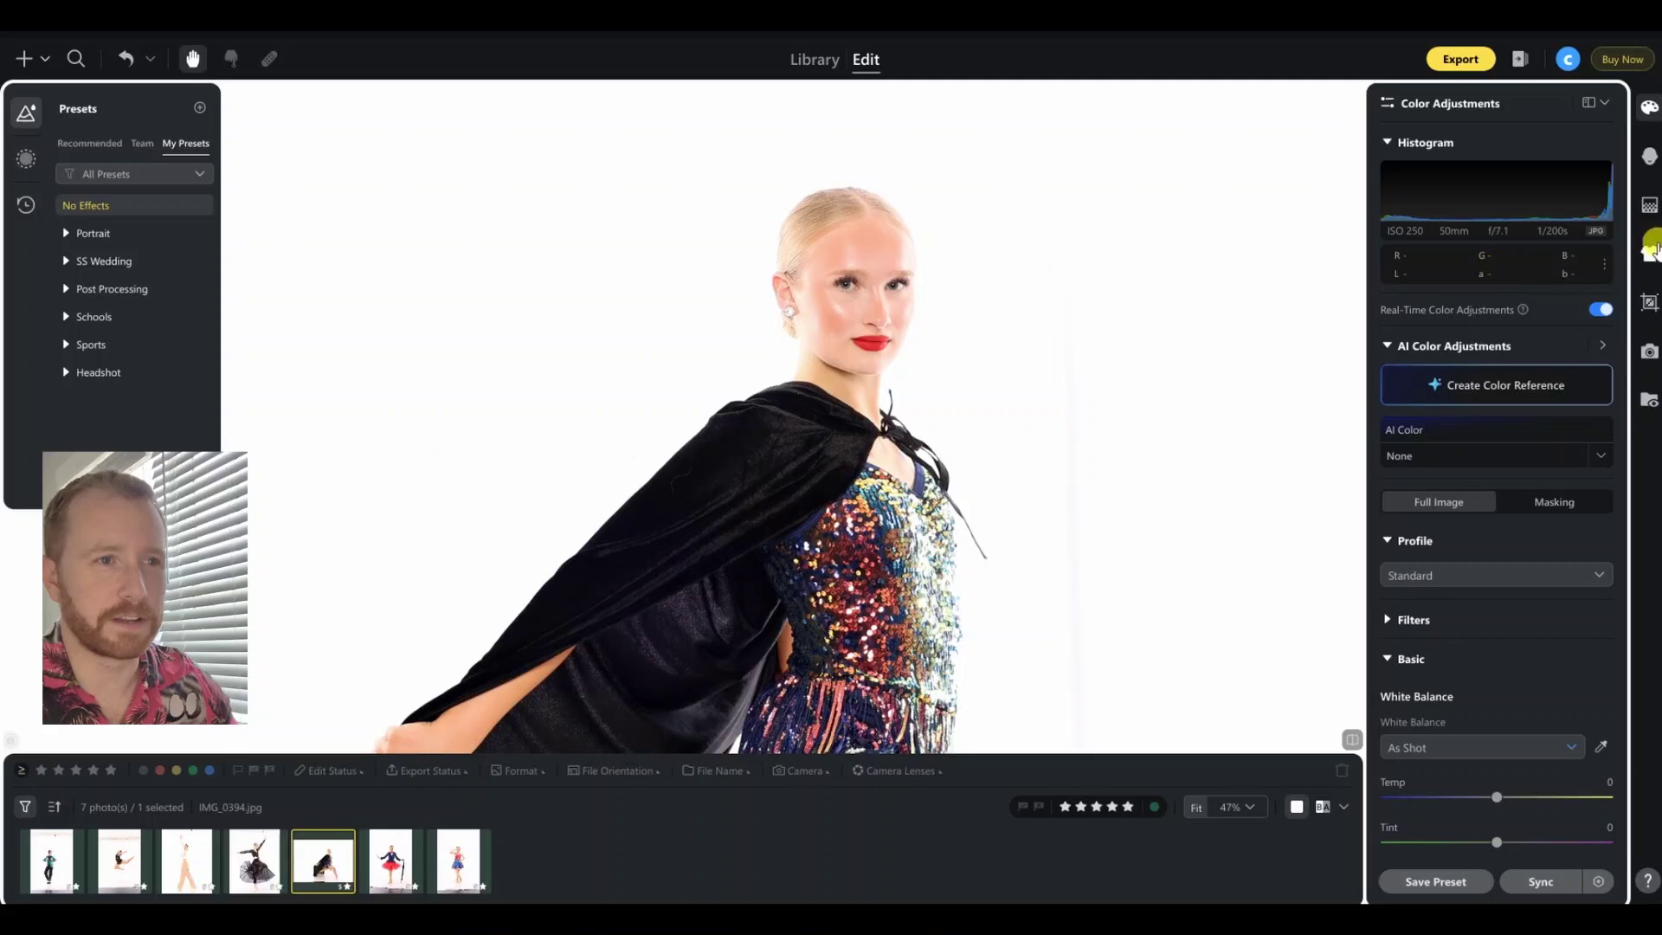
{"action": "left_click", "coordinate": [1648, 252]}
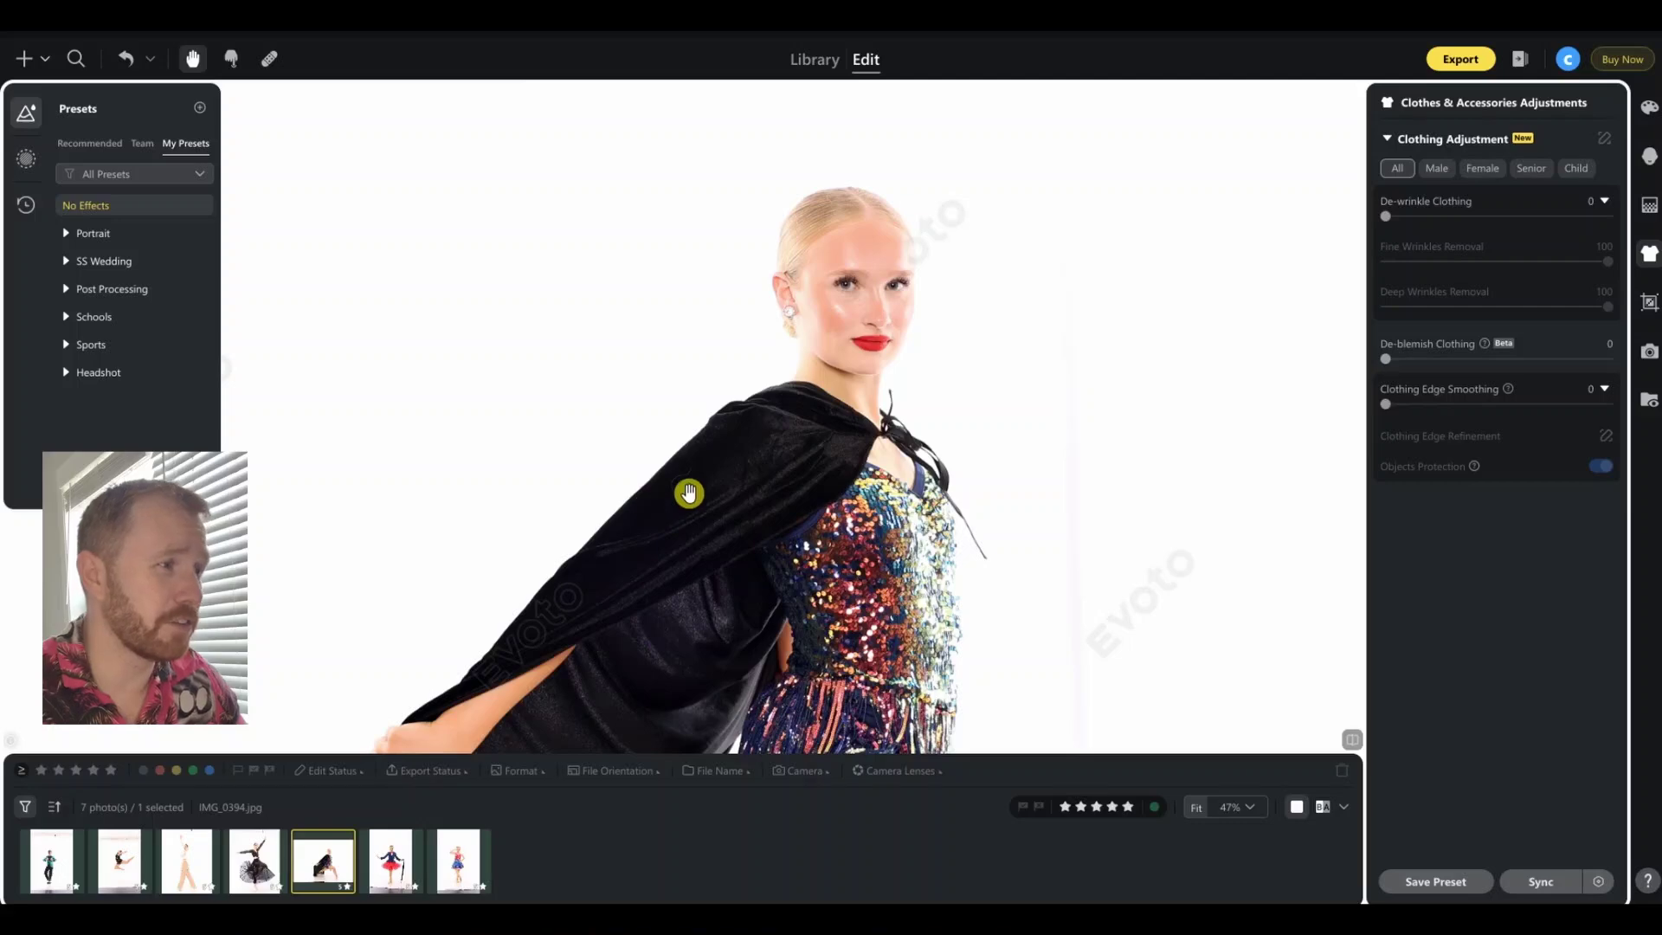
{"action": "scroll", "coordinate": [689, 492], "scroll_direction": "up", "scroll_amount": 5}
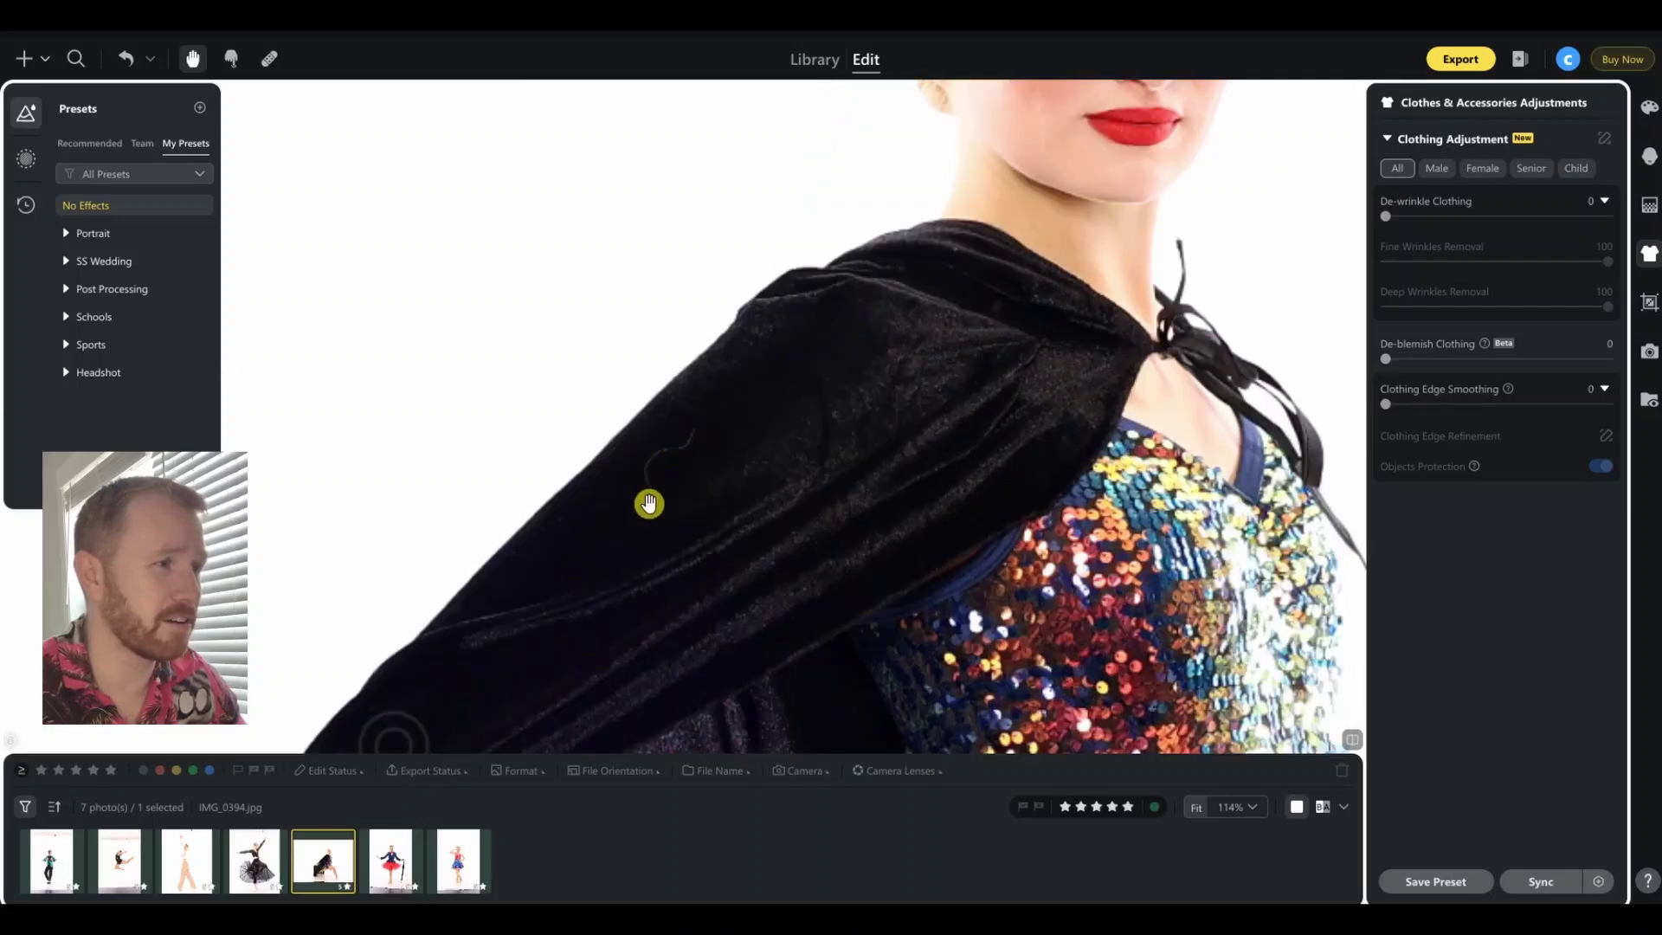
{"action": "scroll", "coordinate": [662, 424], "scroll_direction": "down", "scroll_amount": 3}
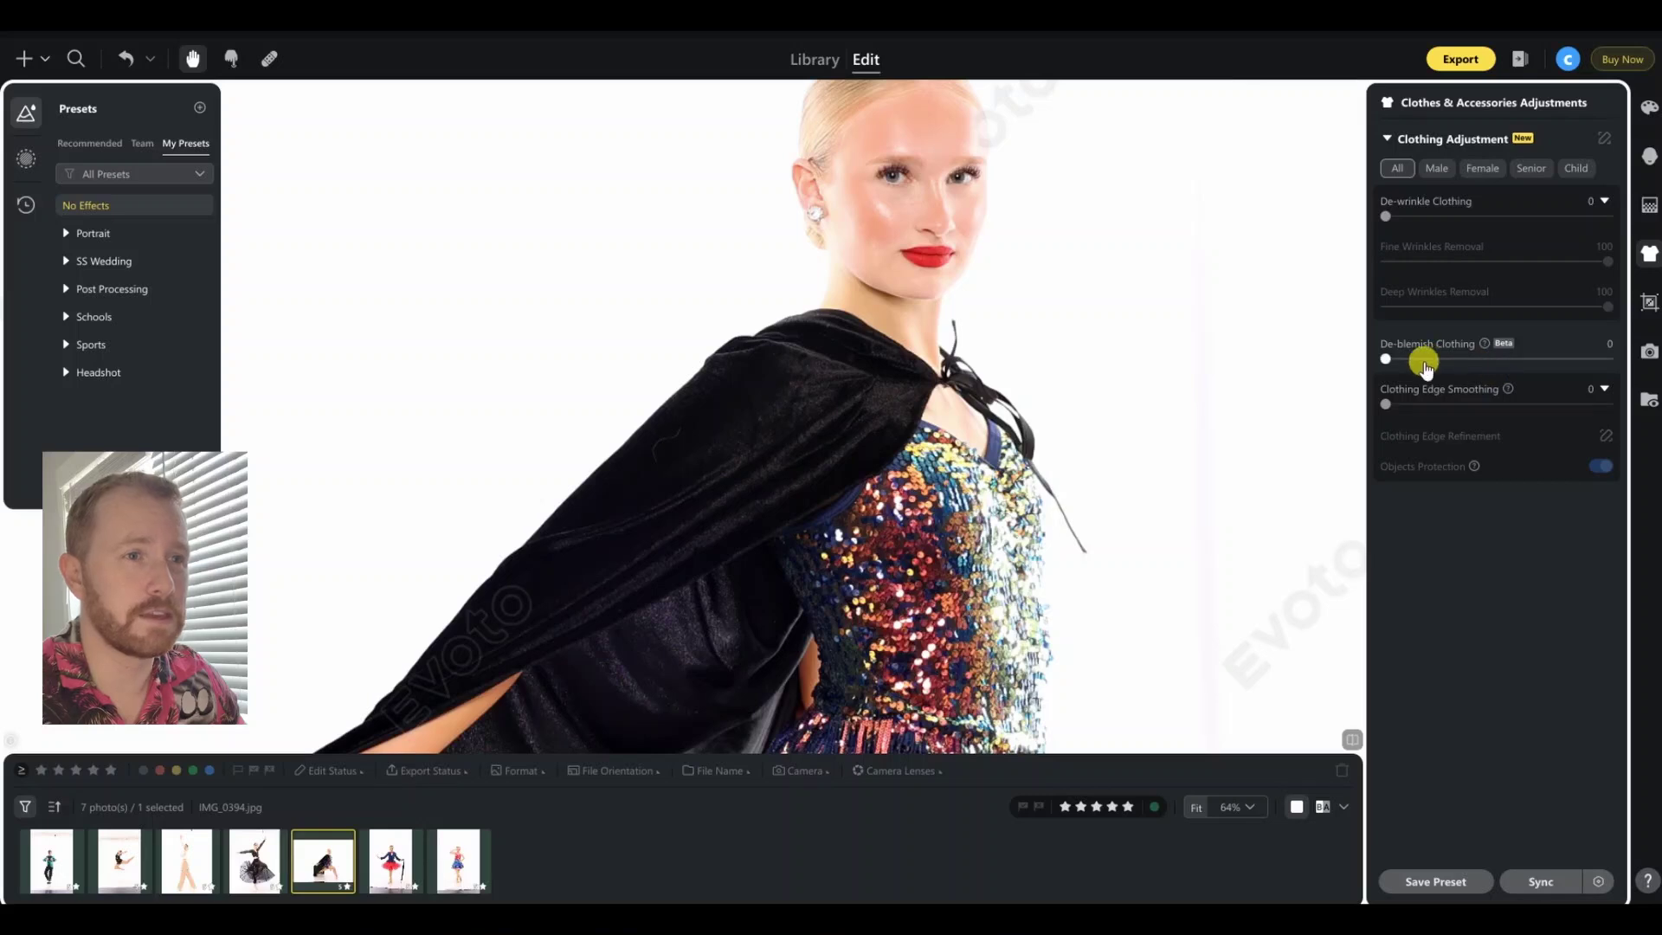
{"action": "left_click_drag", "start_coordinate": [1390, 362], "coordinate": [1608, 358]}
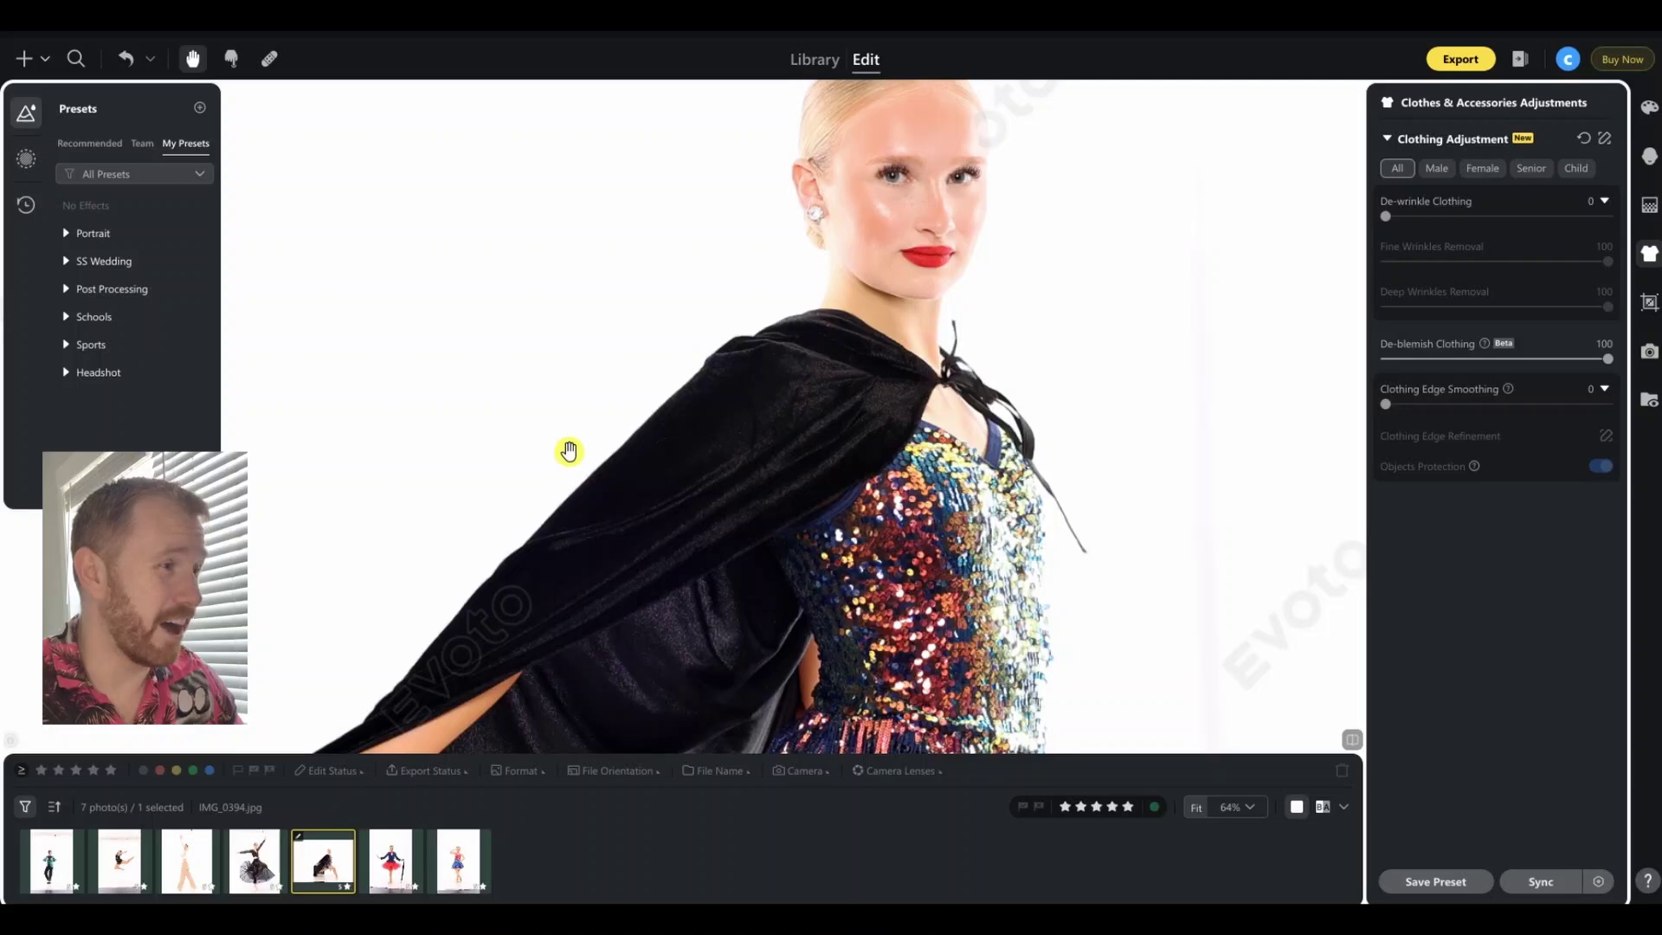
Step: Compare the cape without and with blemish removal by setting De-blemish Clothing to 0 and back to 100
{"action": "scroll", "coordinate": [538, 437], "scroll_direction": "down", "scroll_amount": 3}
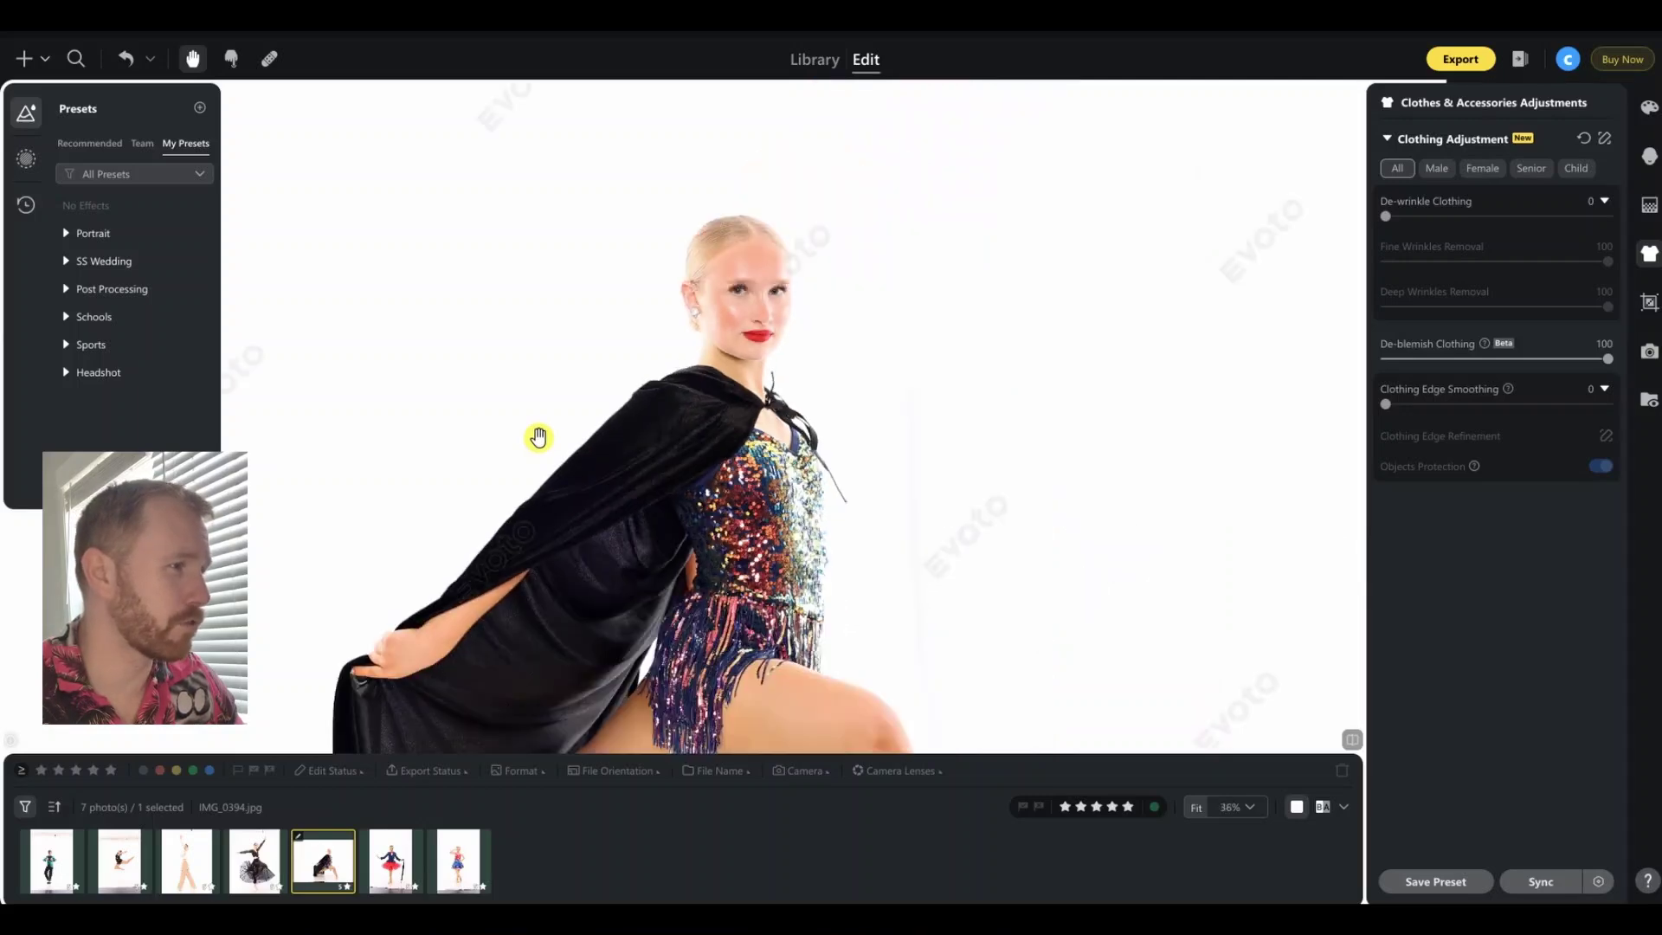
{"action": "scroll", "coordinate": [516, 461], "scroll_direction": "up", "scroll_amount": 1}
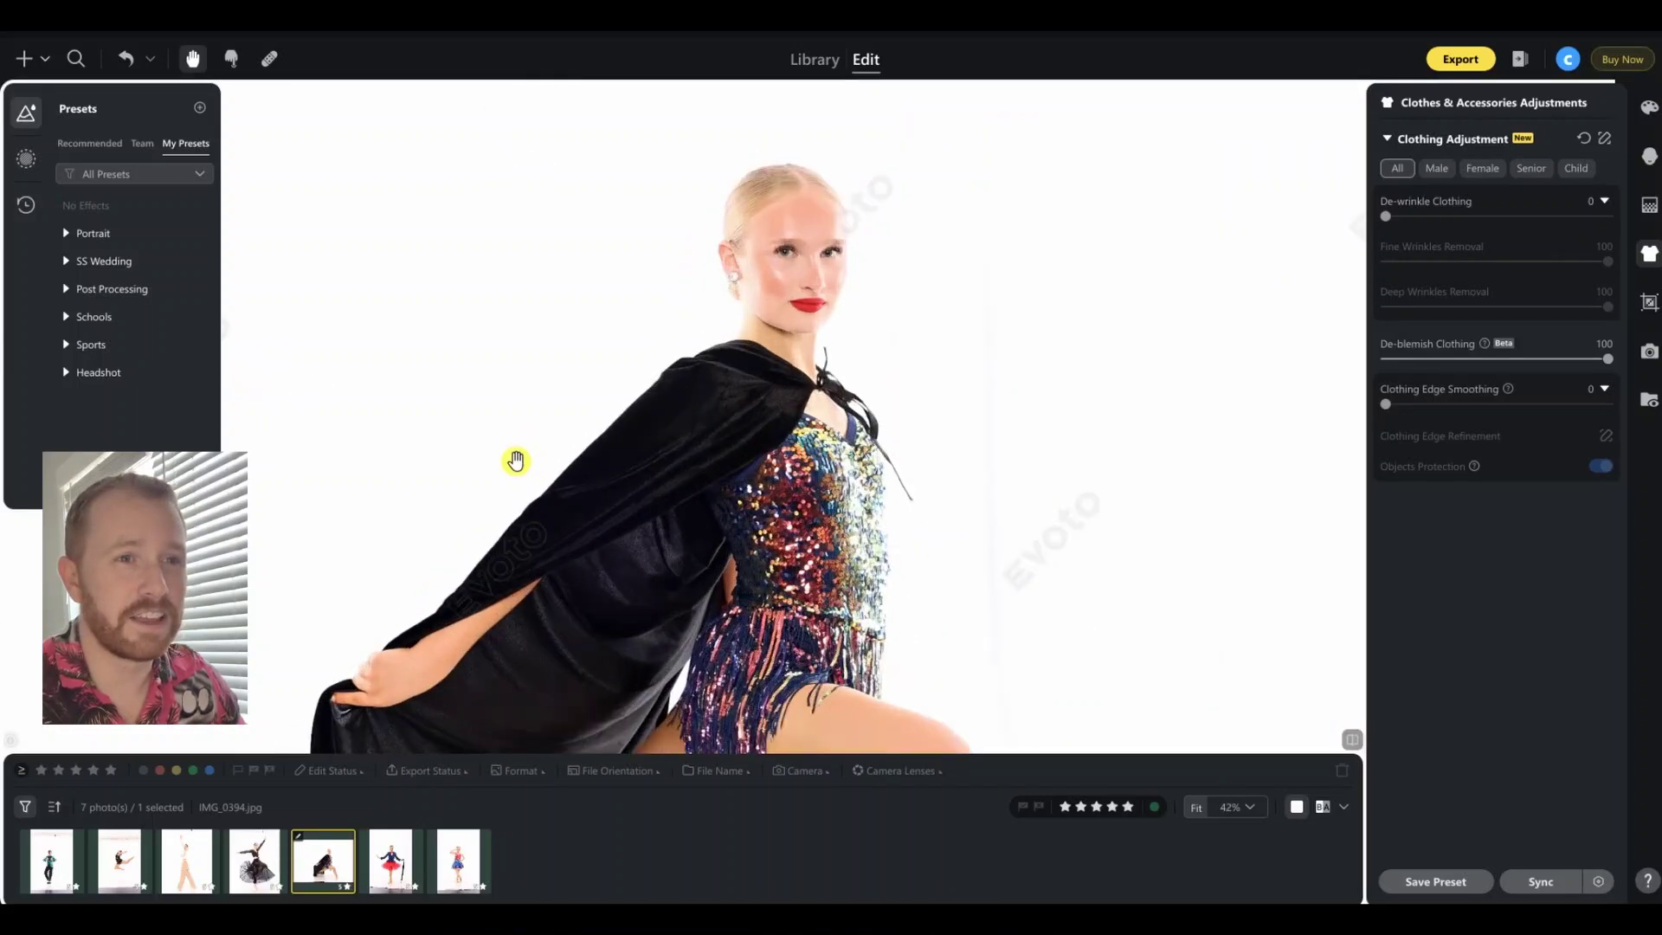
{"action": "left_click_drag", "start_coordinate": [1602, 352], "coordinate": [1321, 415]}
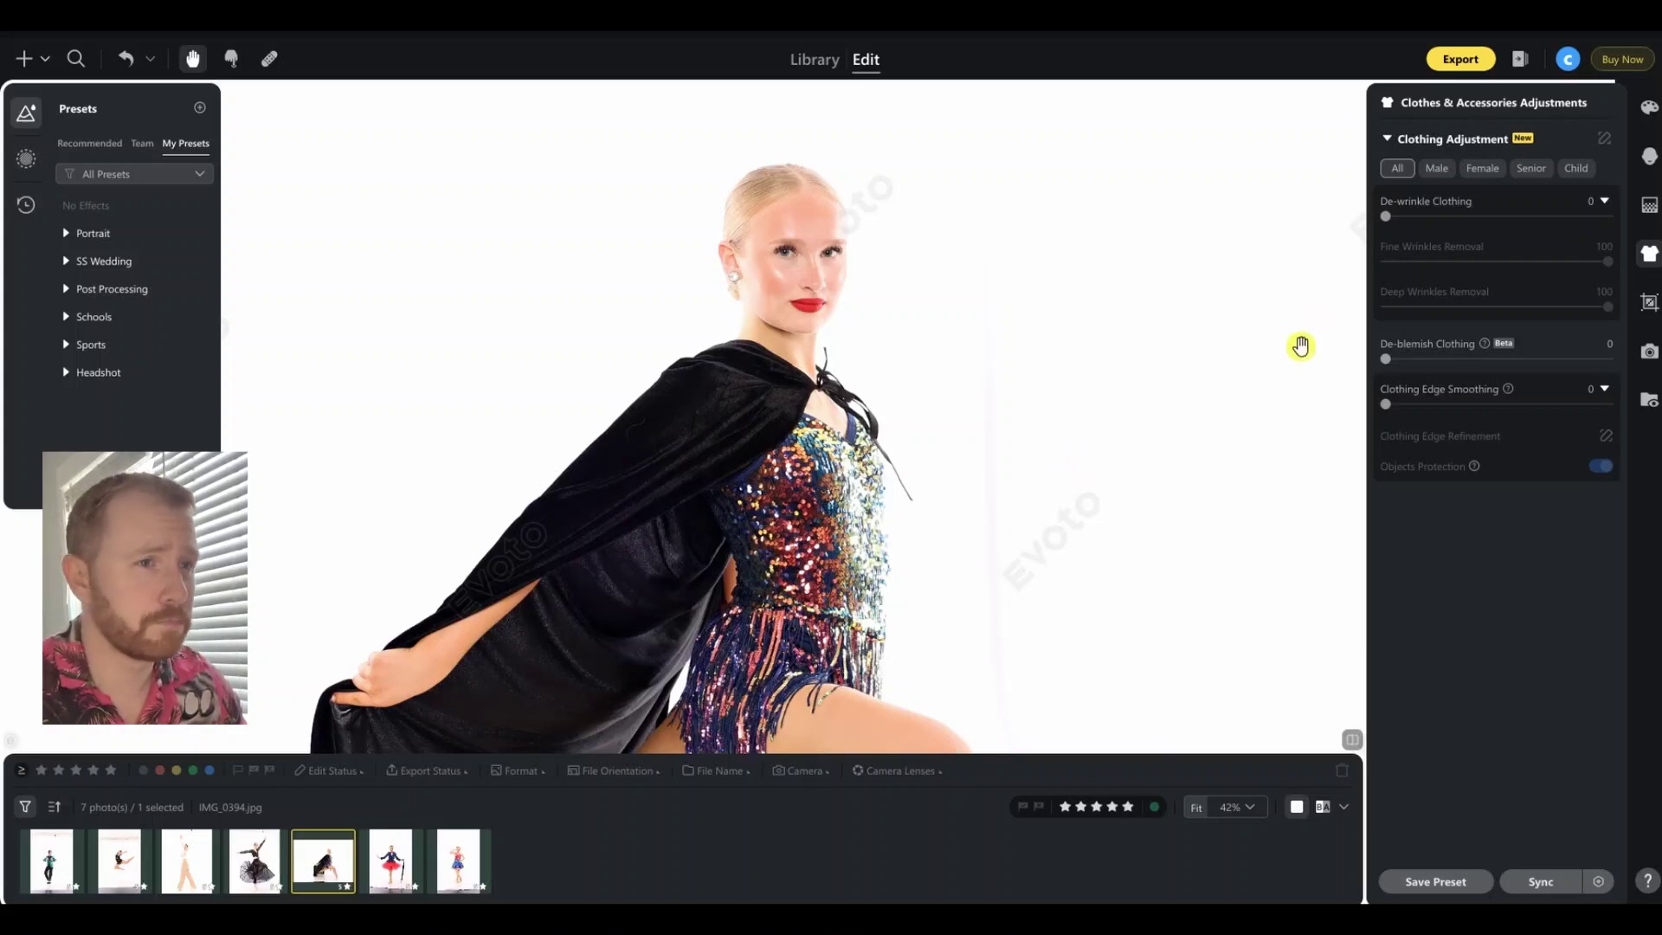
{"action": "left_click_drag", "start_coordinate": [1390, 362], "coordinate": [1611, 360]}
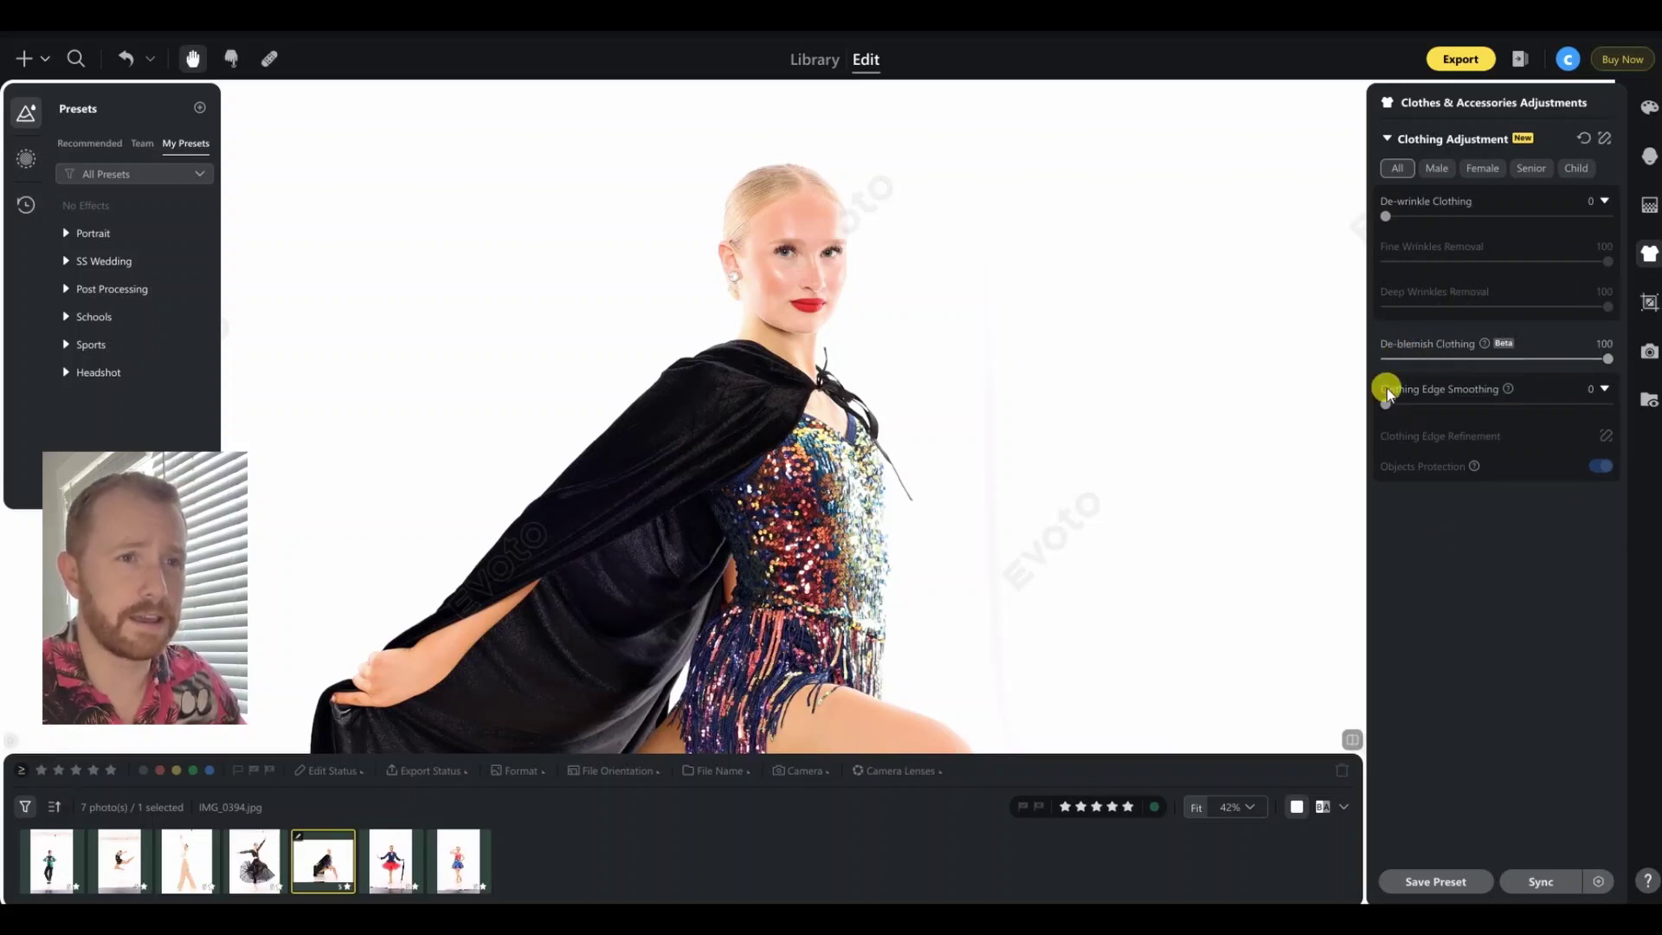
{"action": "mouse_move", "coordinate": [1605, 359]}
{"action": "left_mouse_down"}
{"action": "mouse_move", "coordinate": [1570, 359]}
{"action": "mouse_move", "coordinate": [1619, 358]}
{"action": "left_mouse_up"}
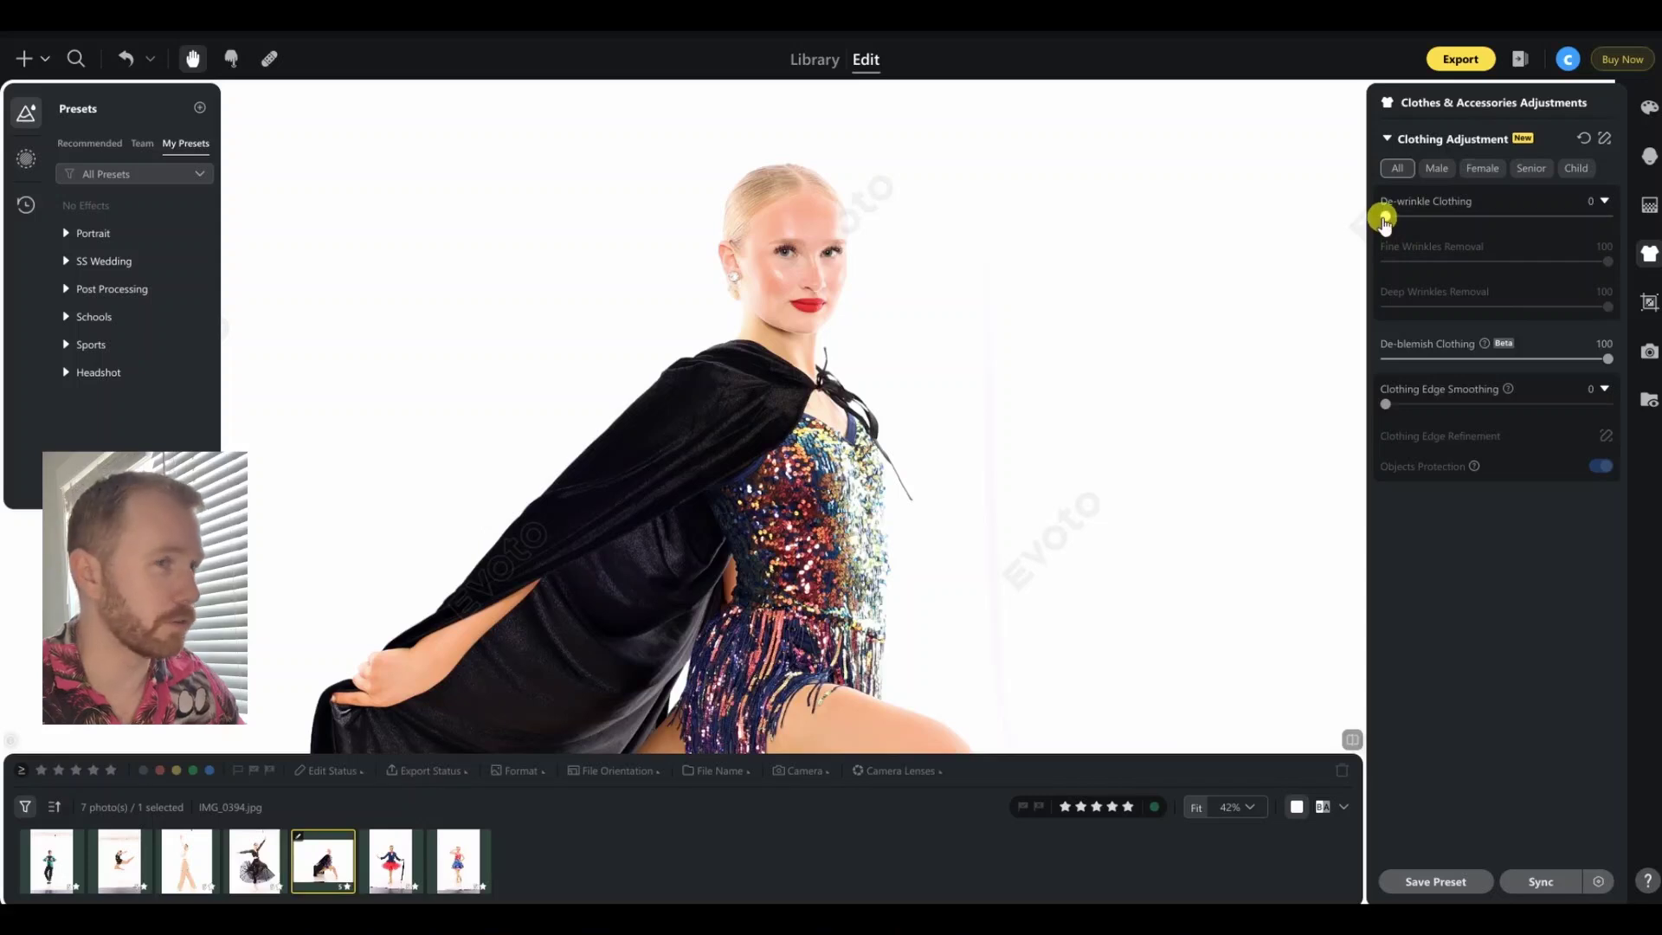
Step: Set De-wrinkle Clothing to 100 on the caped dancer's photo
{"action": "left_click_drag", "start_coordinate": [1387, 218], "coordinate": [1523, 216]}
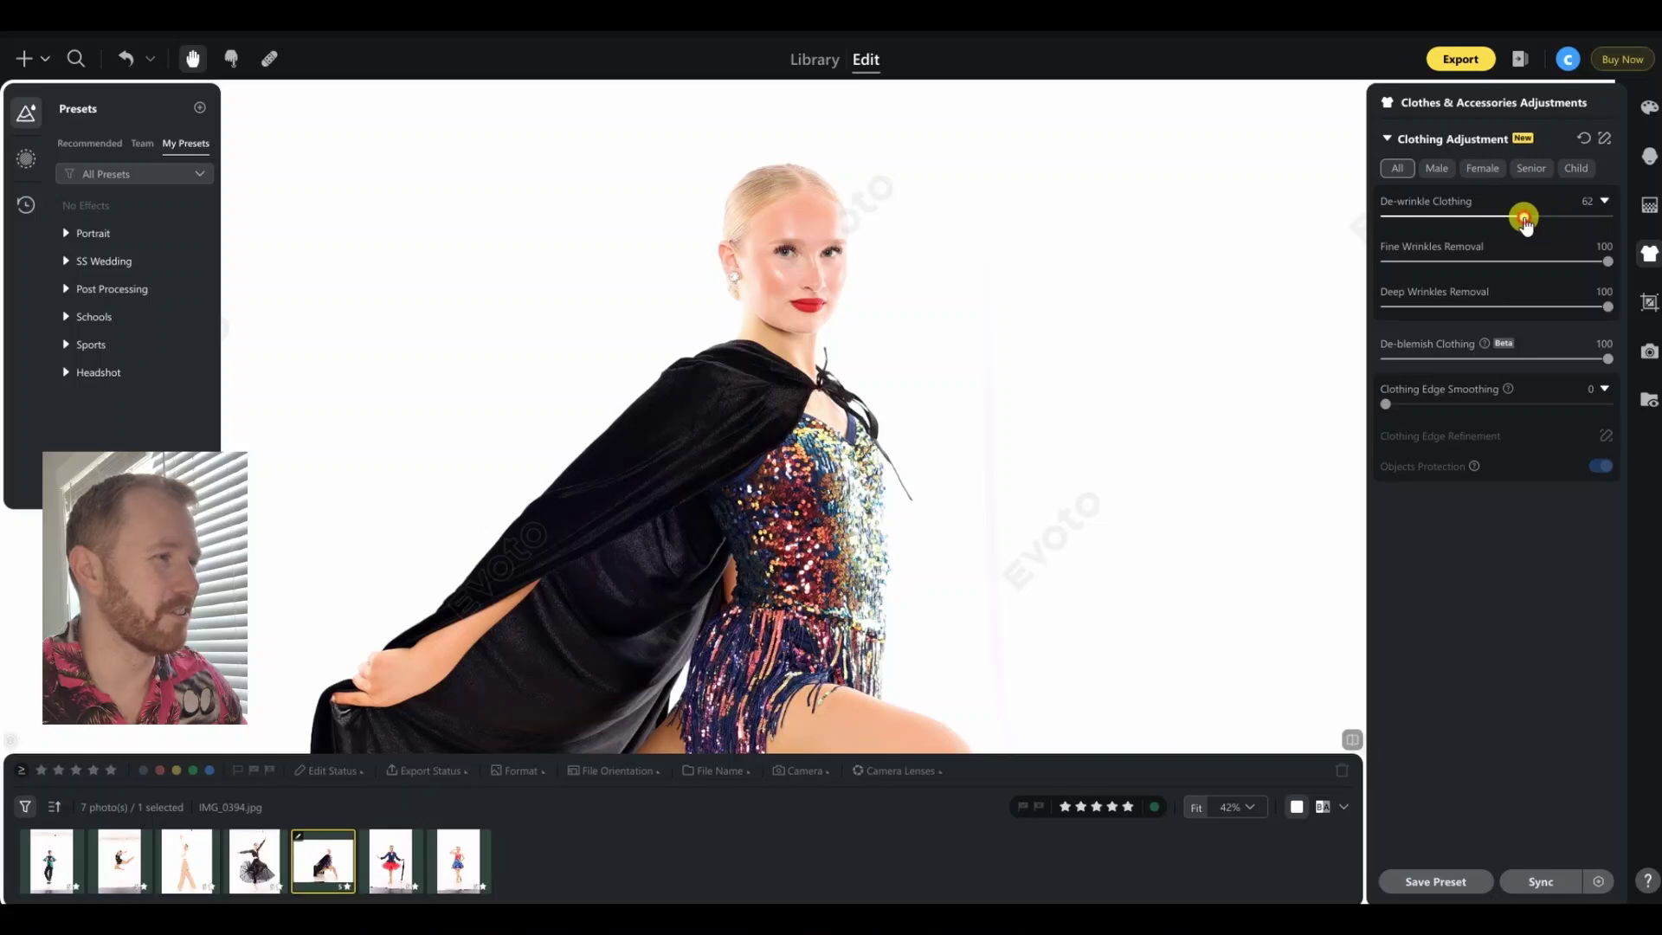
{"action": "left_click_drag", "start_coordinate": [1523, 218], "coordinate": [1612, 216]}
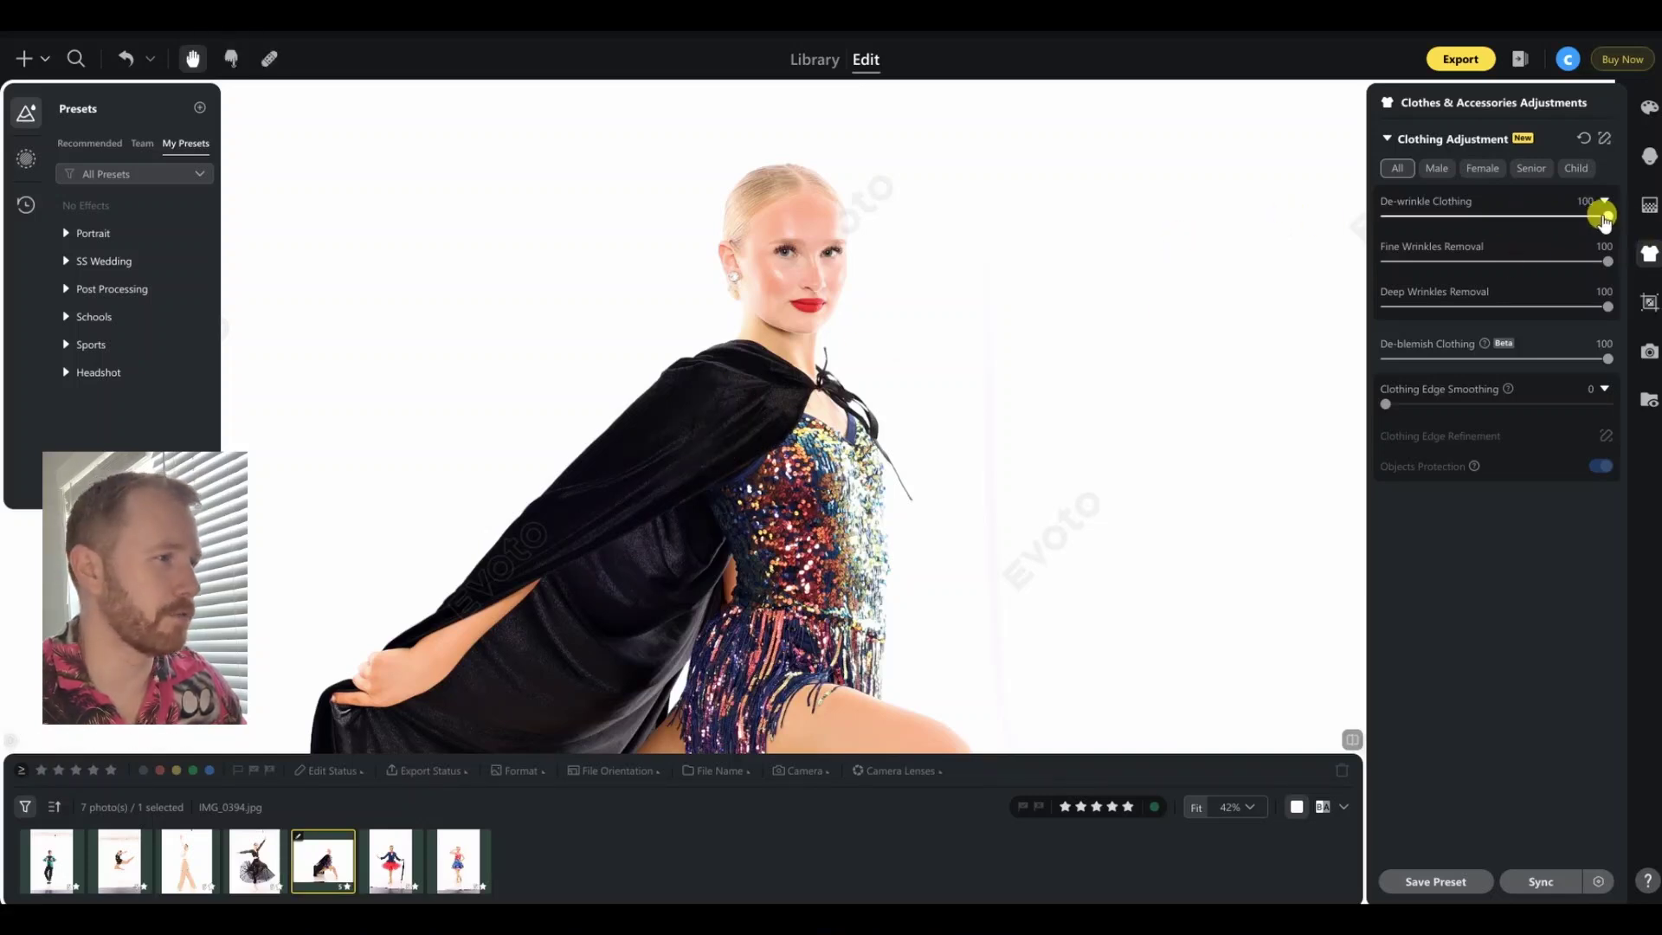
{"action": "double_click", "coordinate": [1603, 216]}
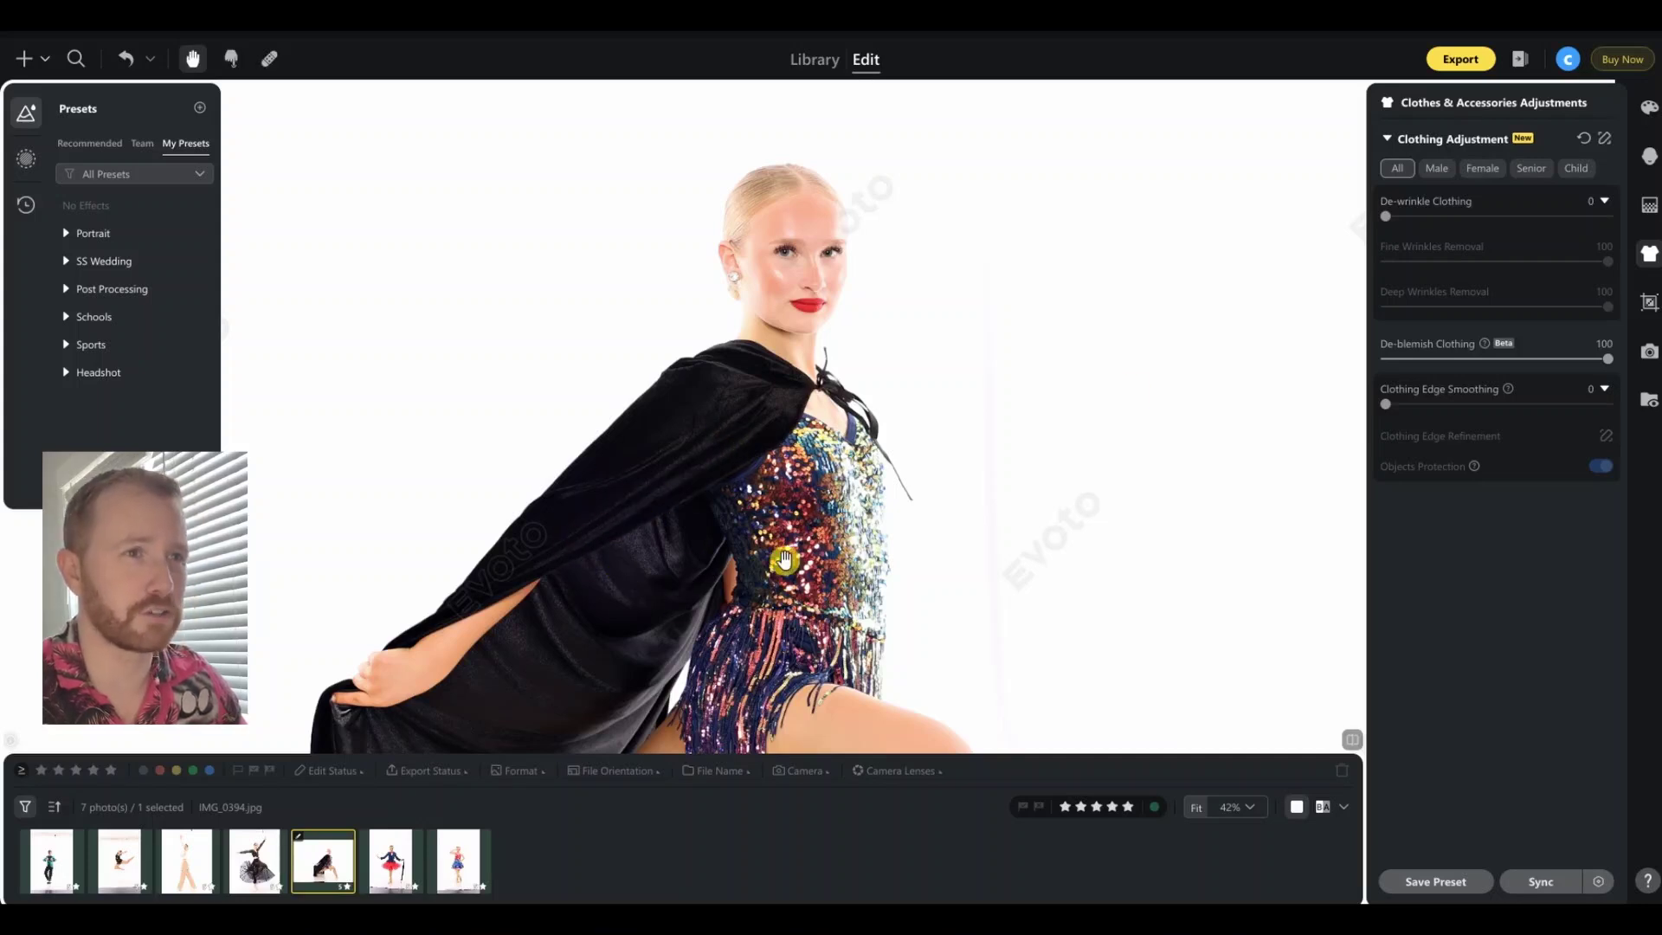
{"action": "left_click_drag", "start_coordinate": [1385, 217], "coordinate": [1644, 210]}
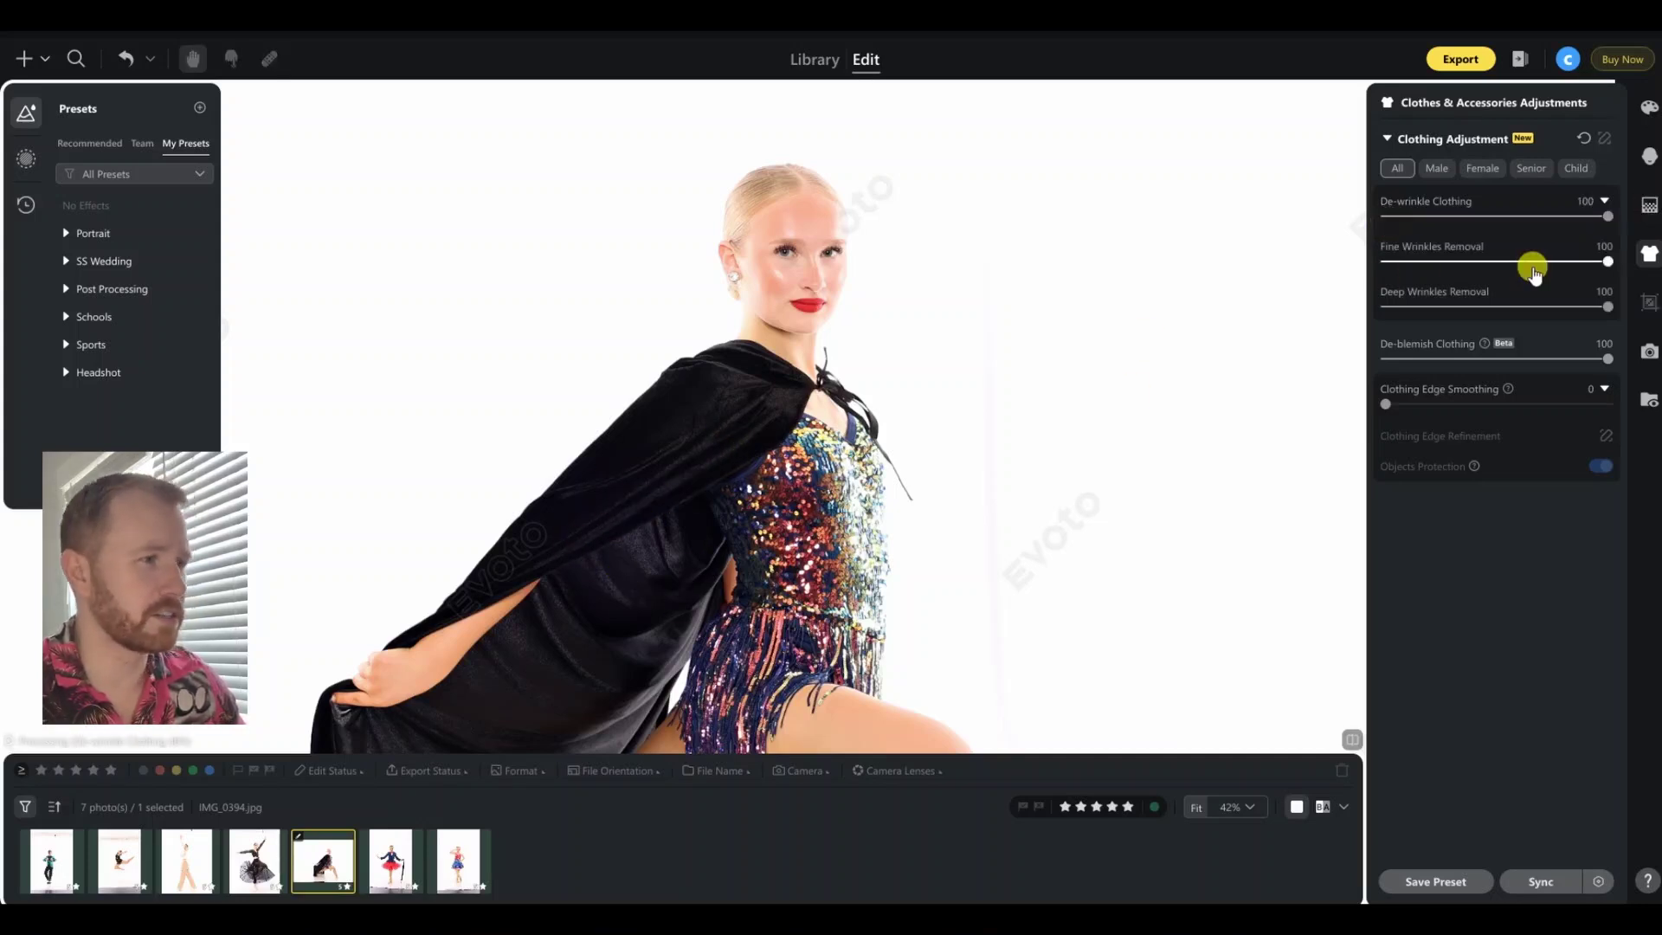
{"action": "scroll", "coordinate": [1057, 345], "scroll_direction": "down", "scroll_amount": 3}
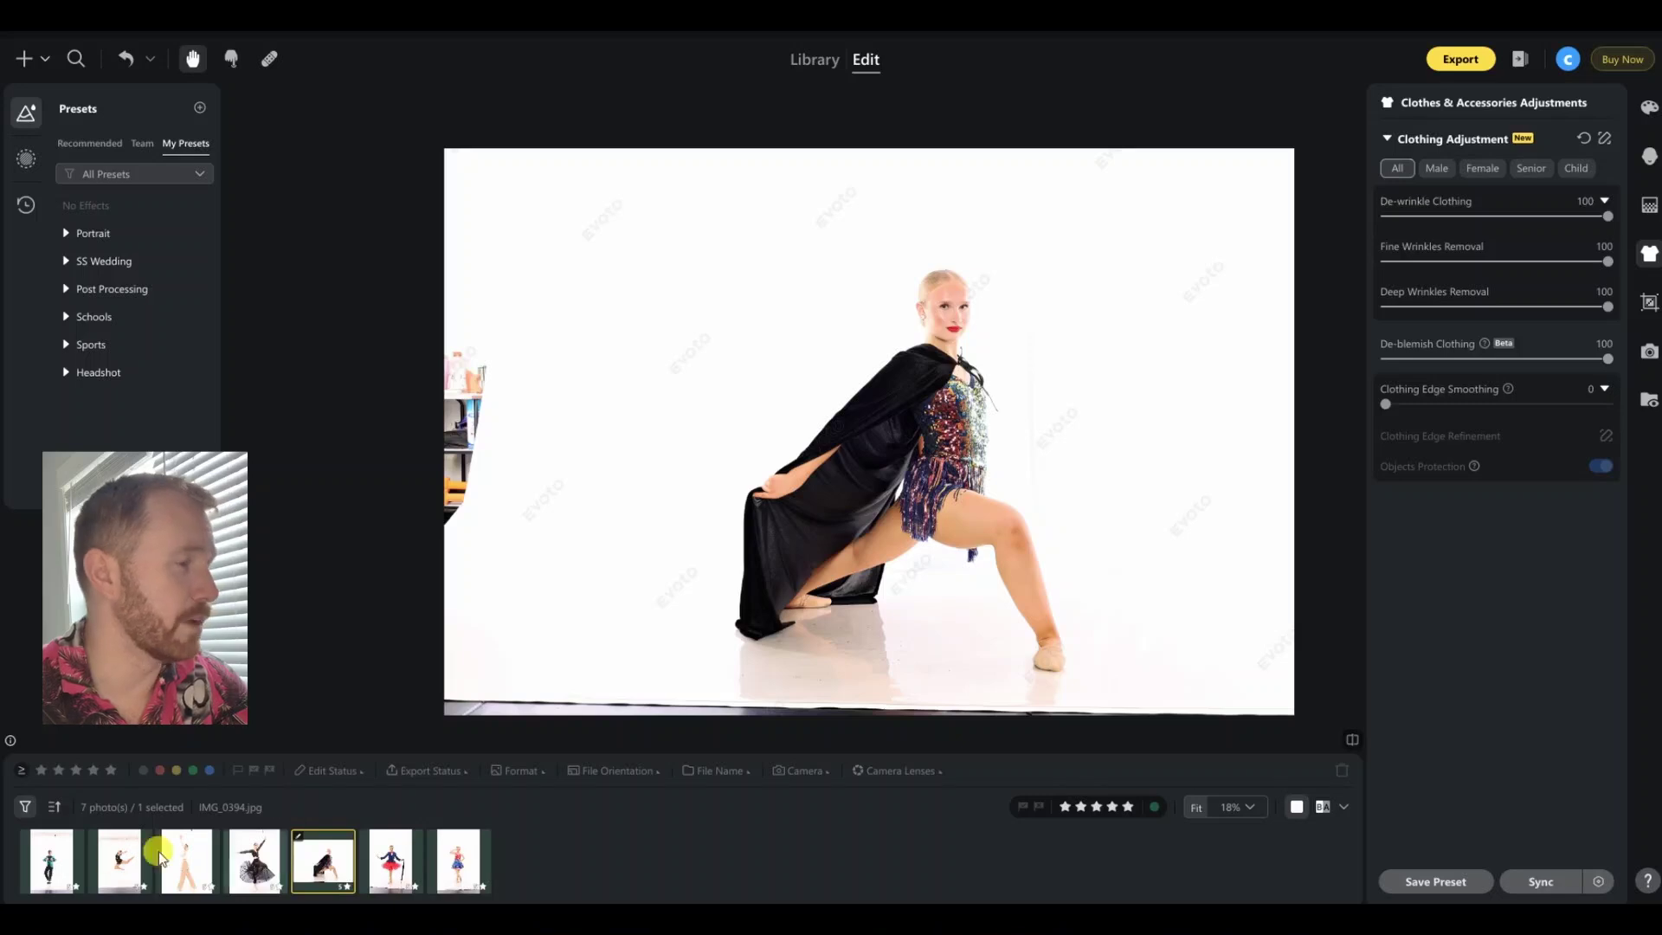
Step: Open the photo of the boy in the green sequin jacket and apply the 1*1 inches ID Photo crop
{"action": "left_click", "coordinate": [41, 861]}
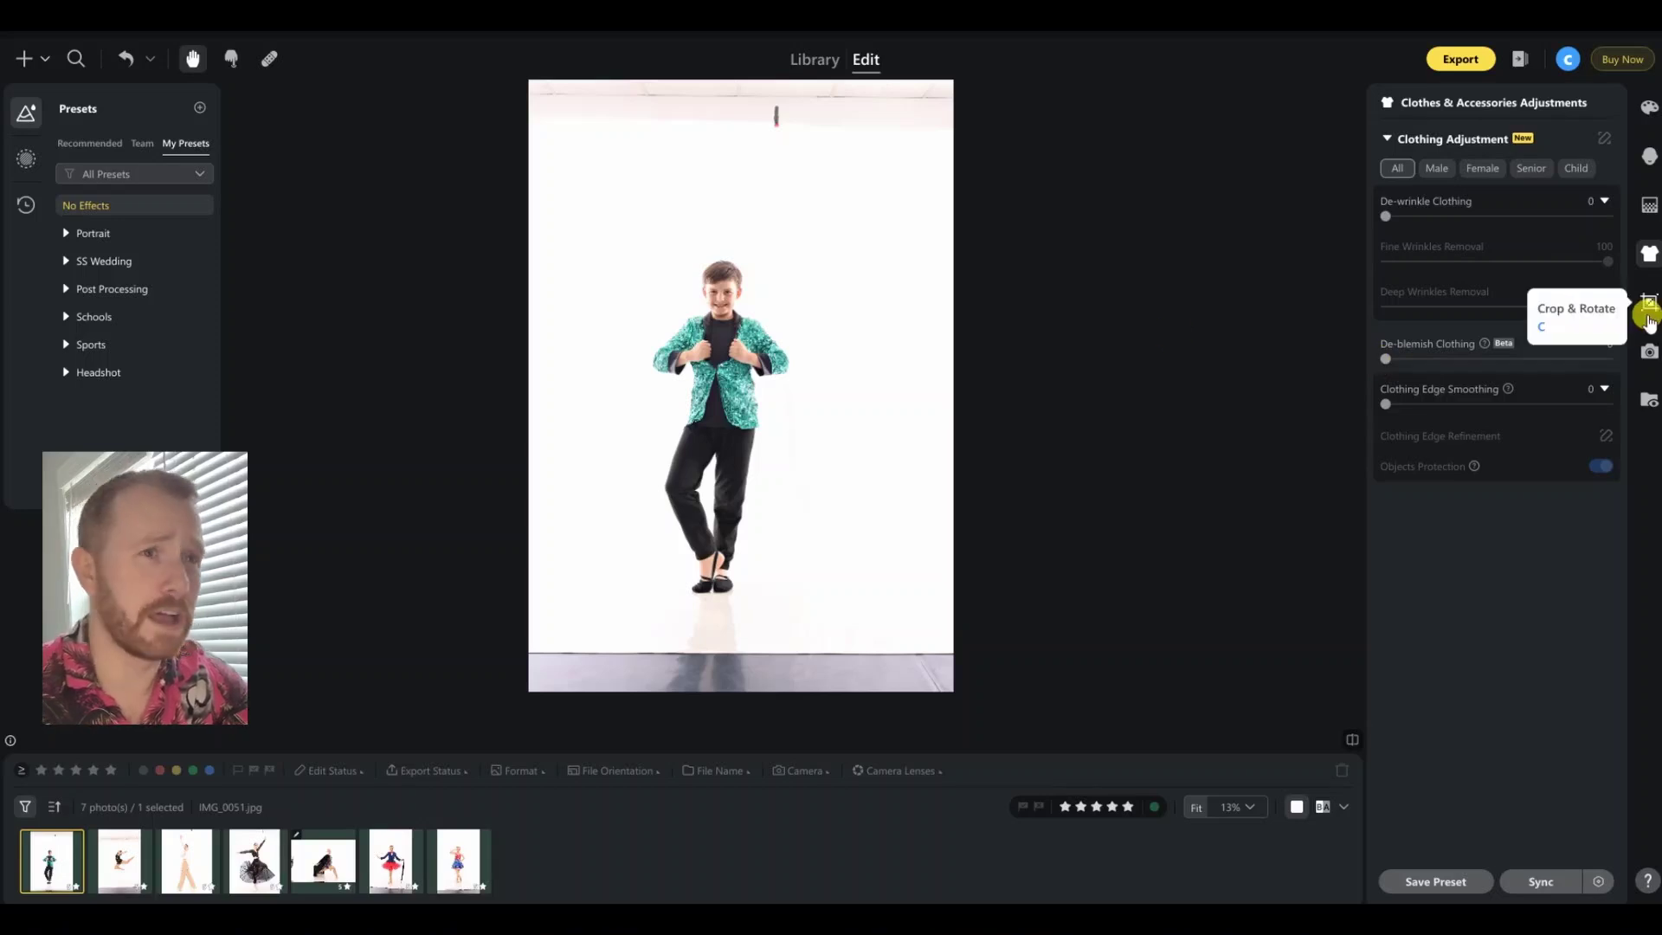
{"action": "left_click", "coordinate": [1647, 314]}
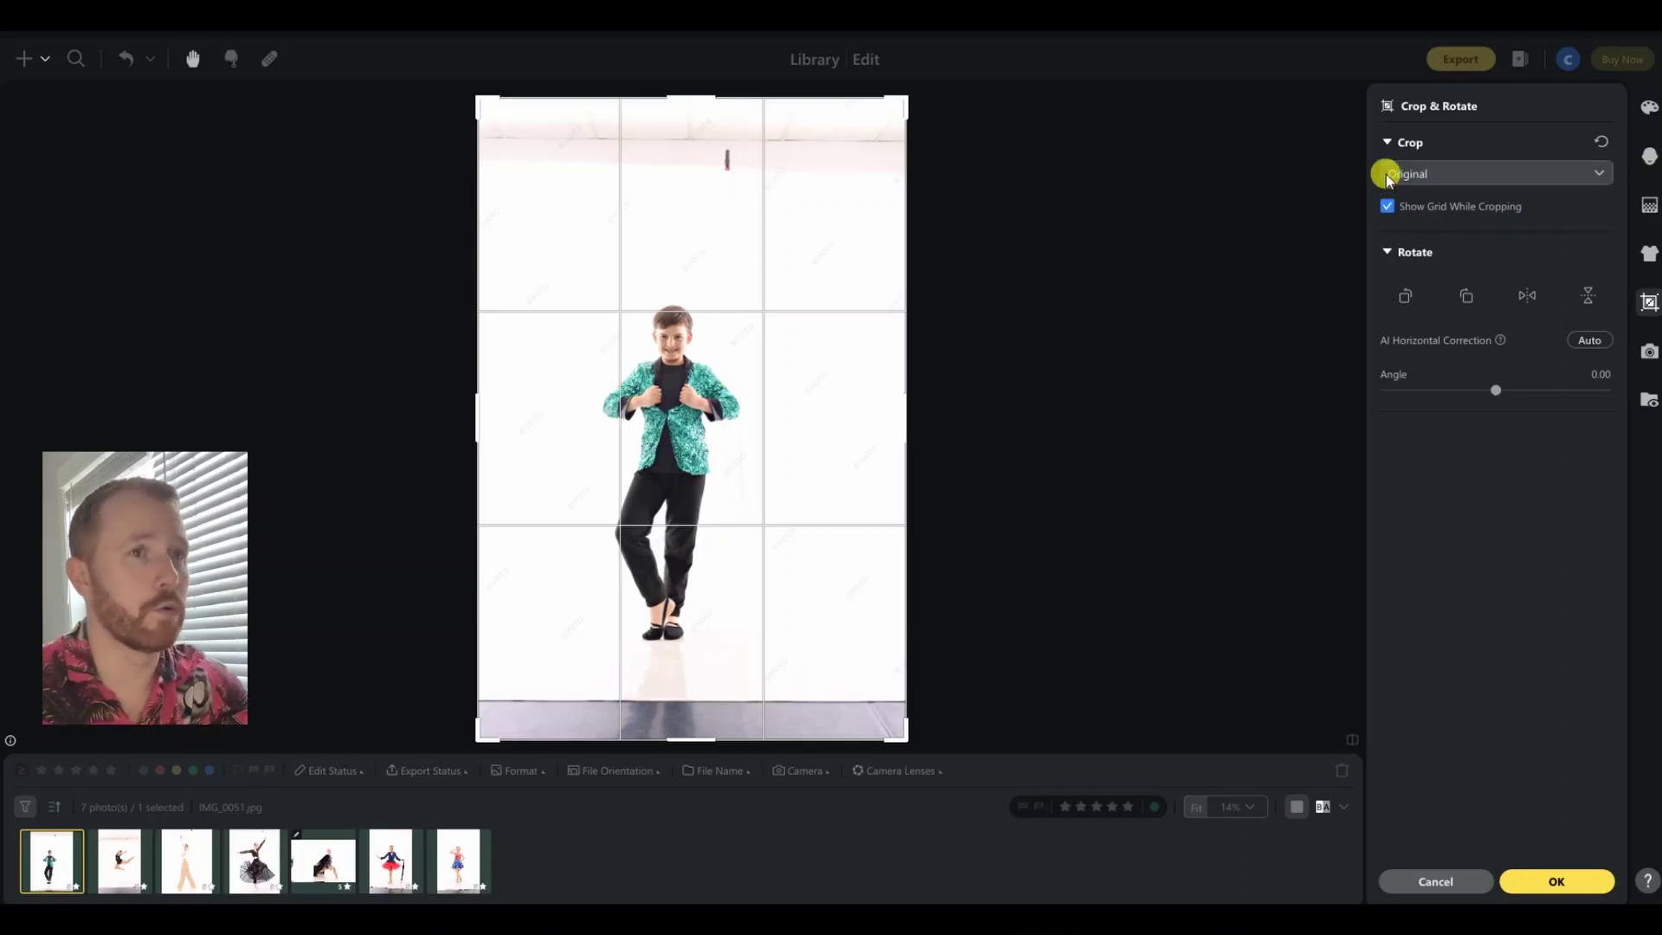
{"action": "left_click", "coordinate": [1455, 174]}
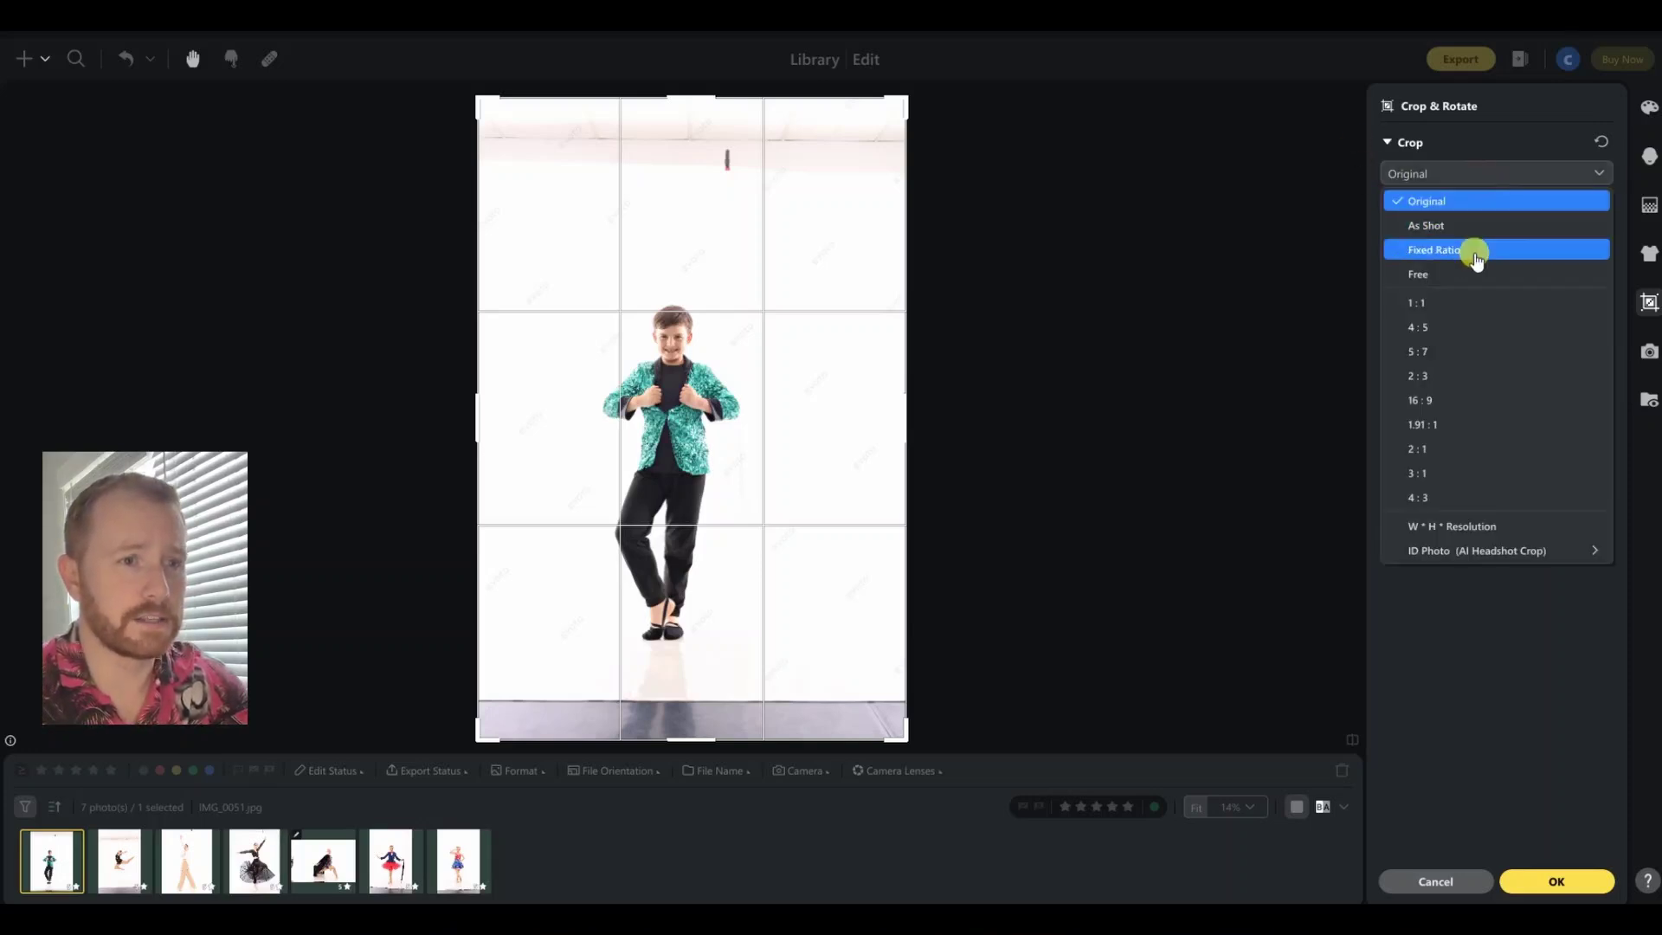
{"action": "mouse_move", "coordinate": [1482, 553]}
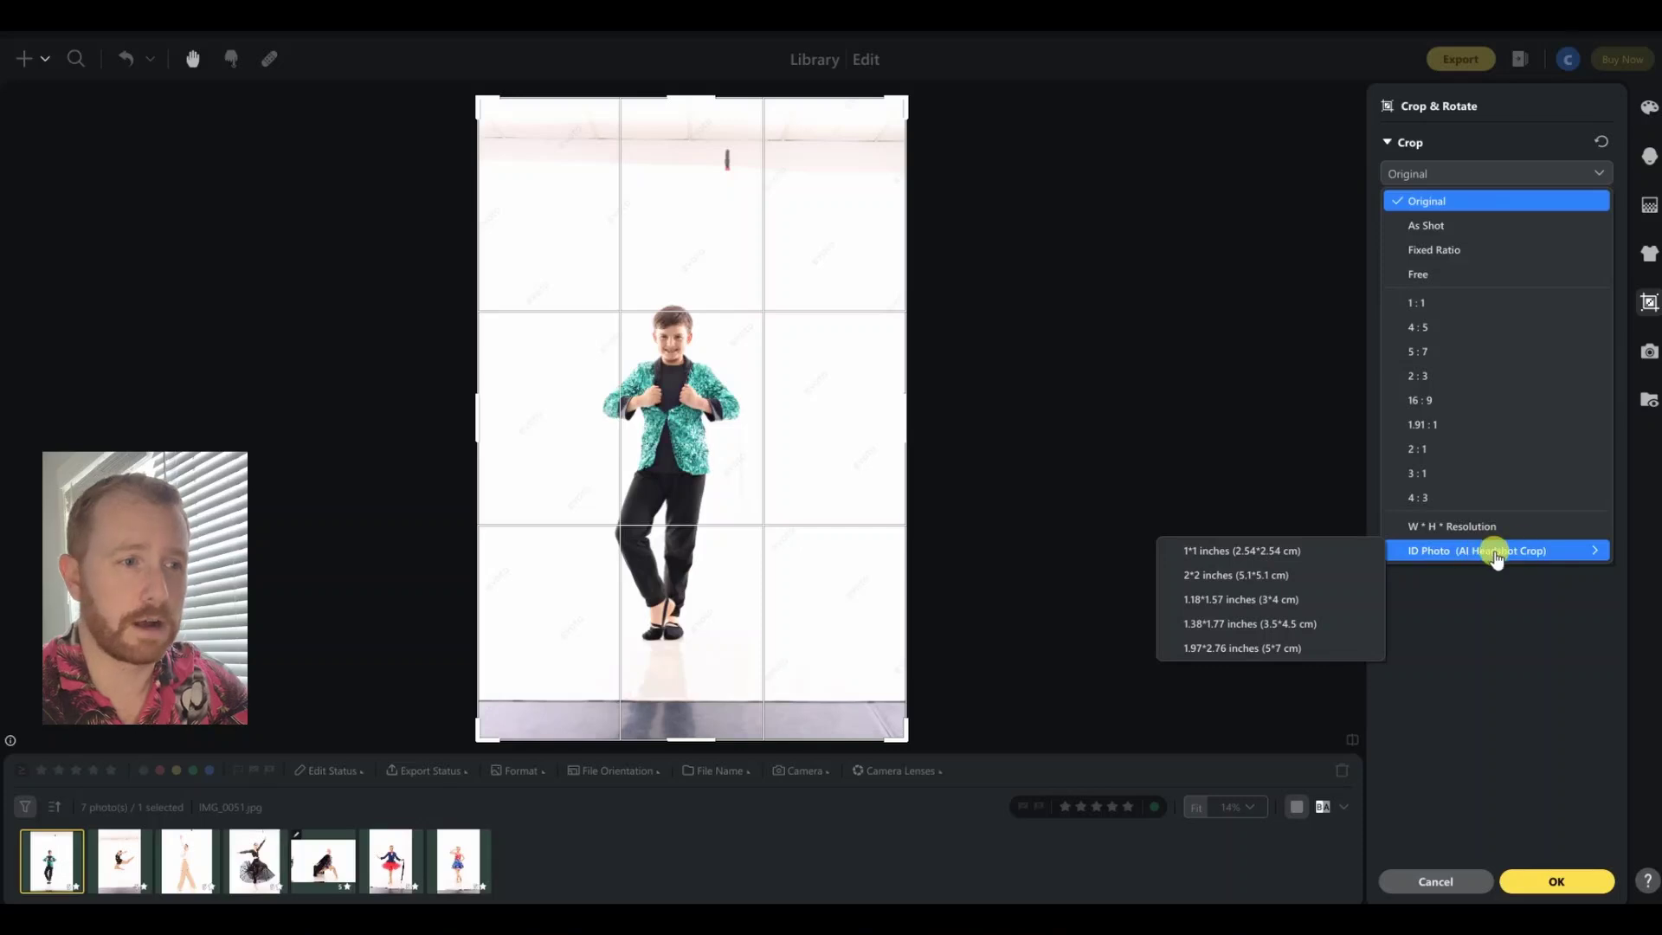
{"action": "left_click", "coordinate": [1264, 548]}
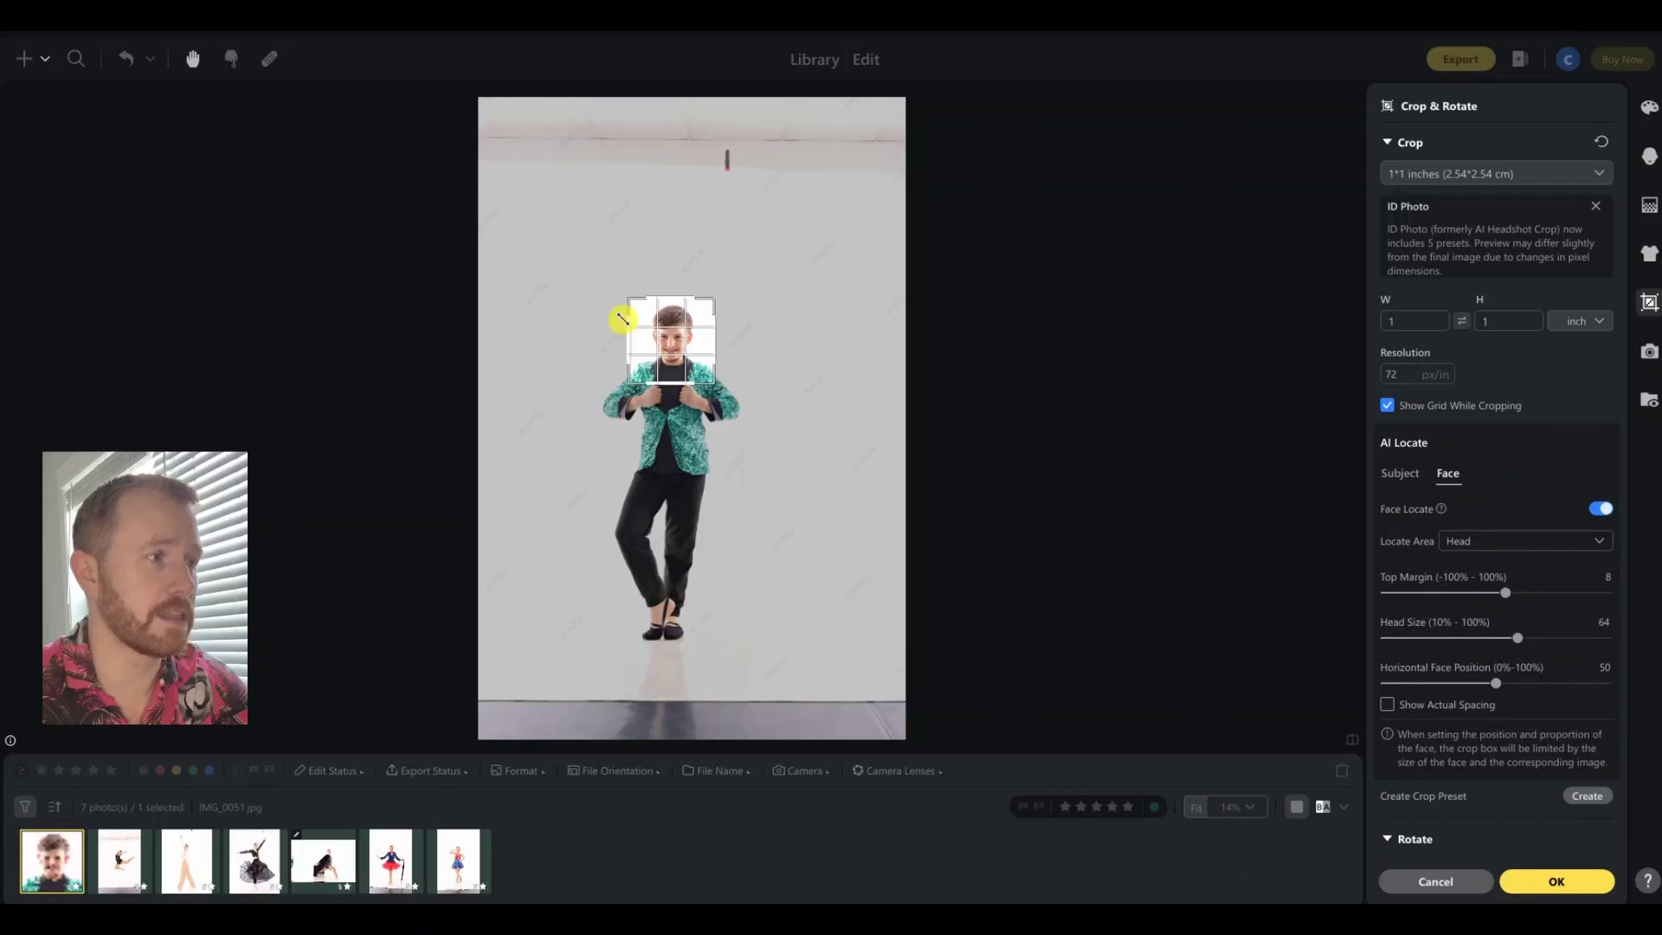
Step: Reshape the crop box around the boy's head and upper body, with about 20% top margin and 32% head size
{"action": "left_click_drag", "start_coordinate": [671, 391], "coordinate": [664, 528]}
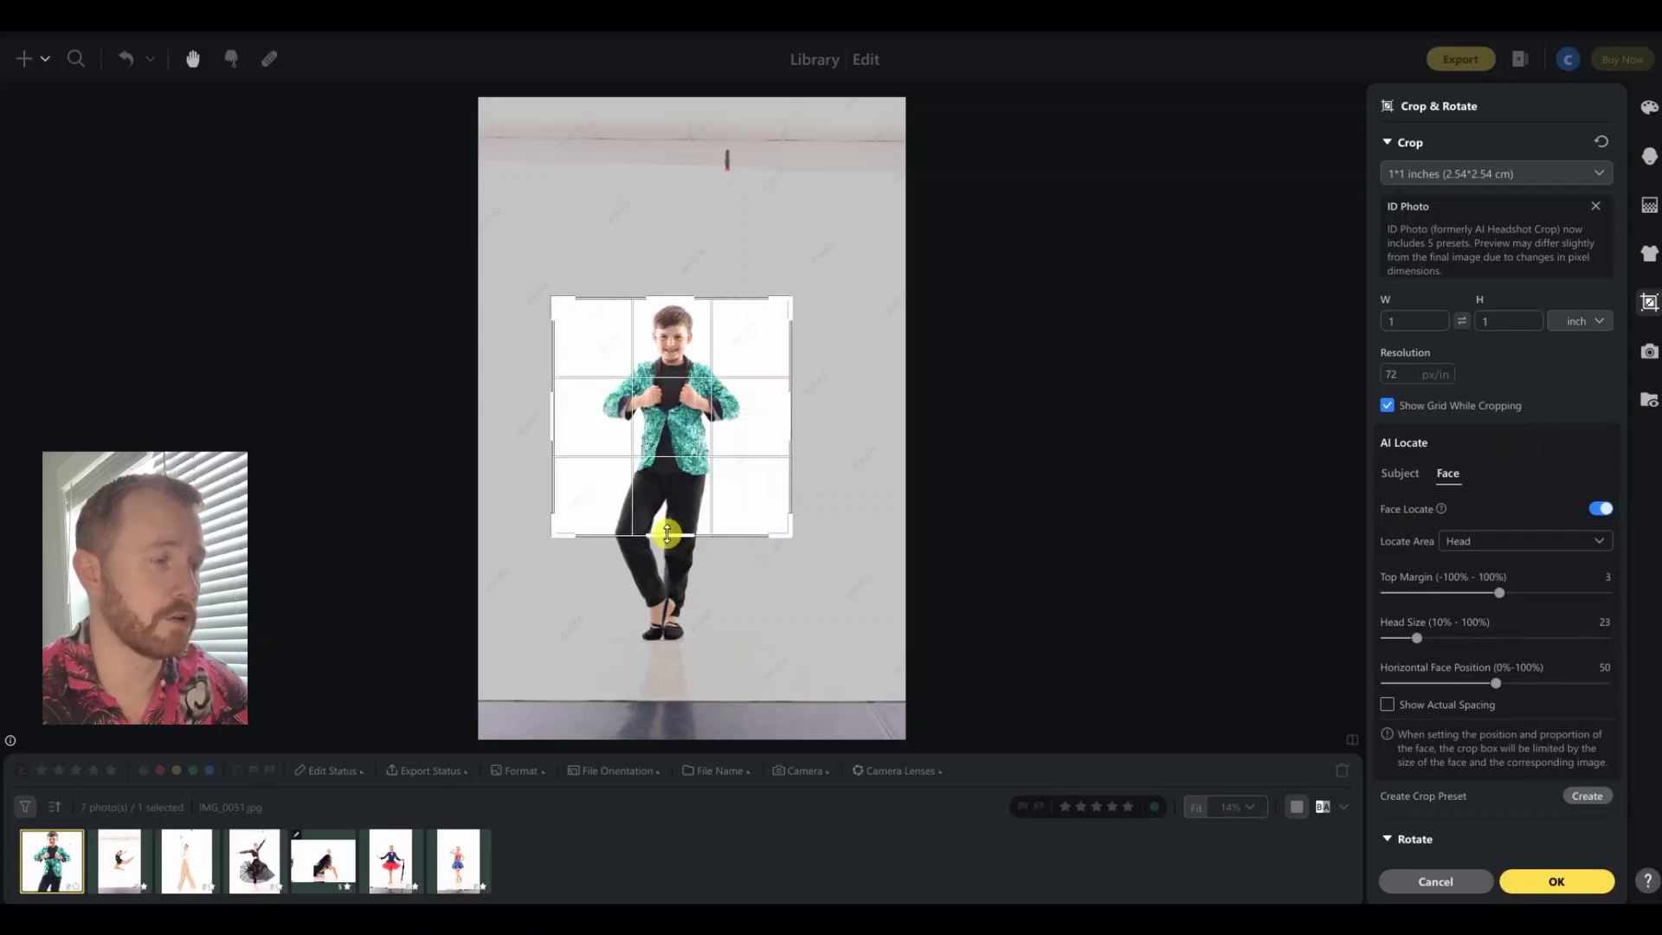
{"action": "left_click_drag", "start_coordinate": [683, 374], "coordinate": [660, 314]}
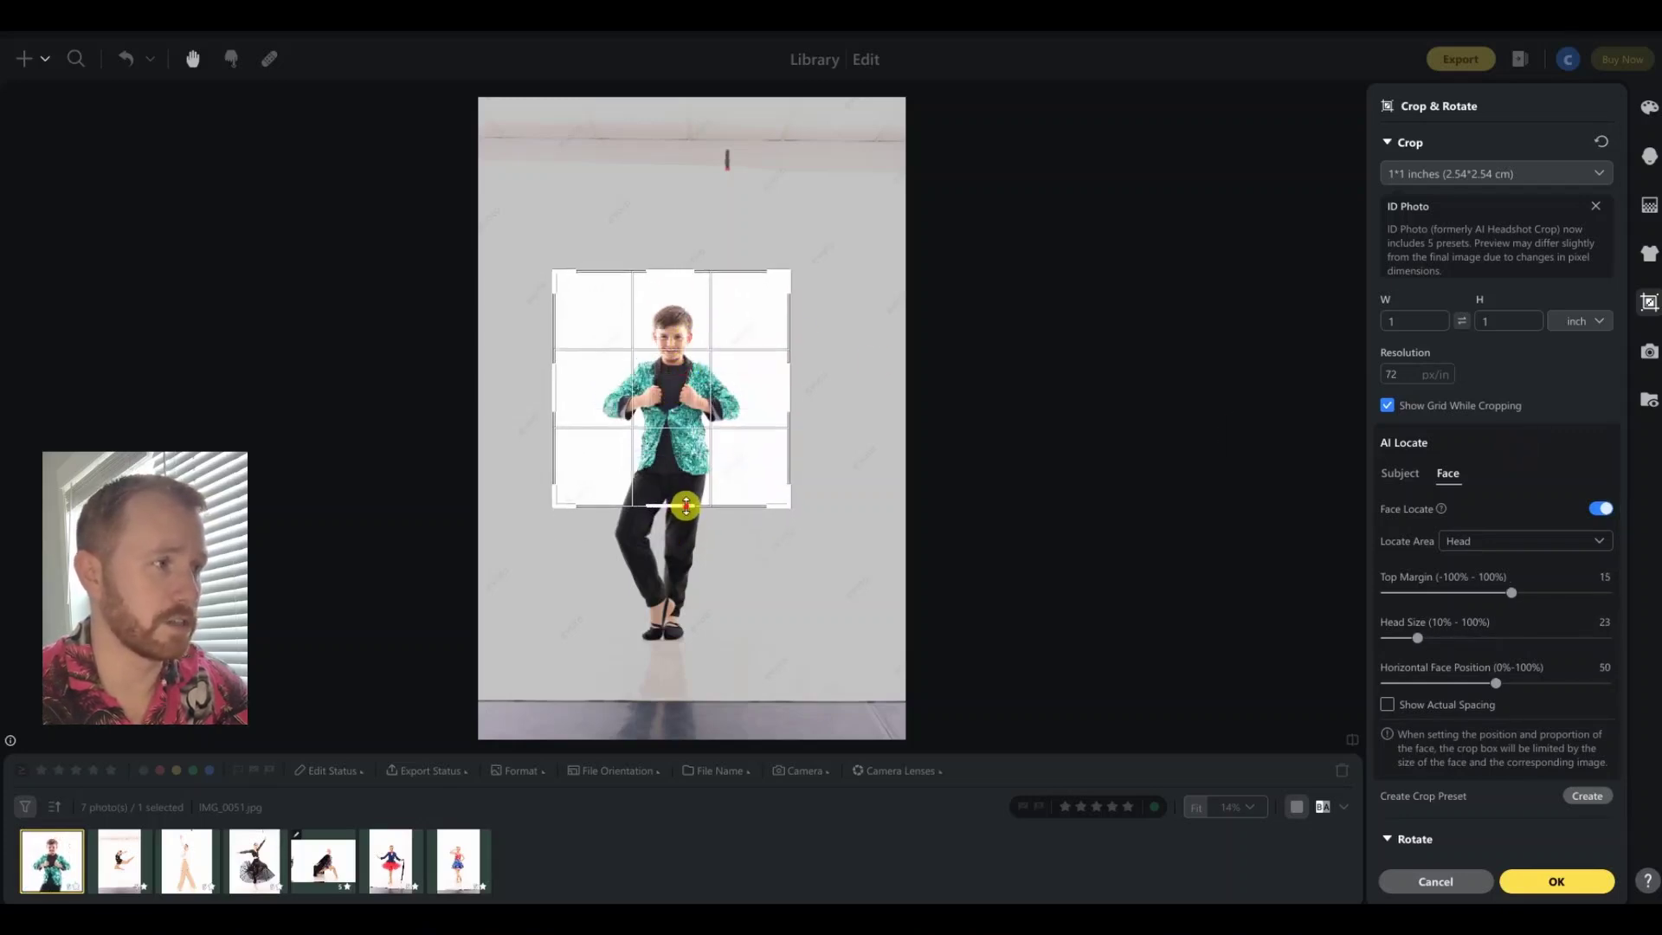
{"action": "left_click_drag", "start_coordinate": [681, 502], "coordinate": [673, 443]}
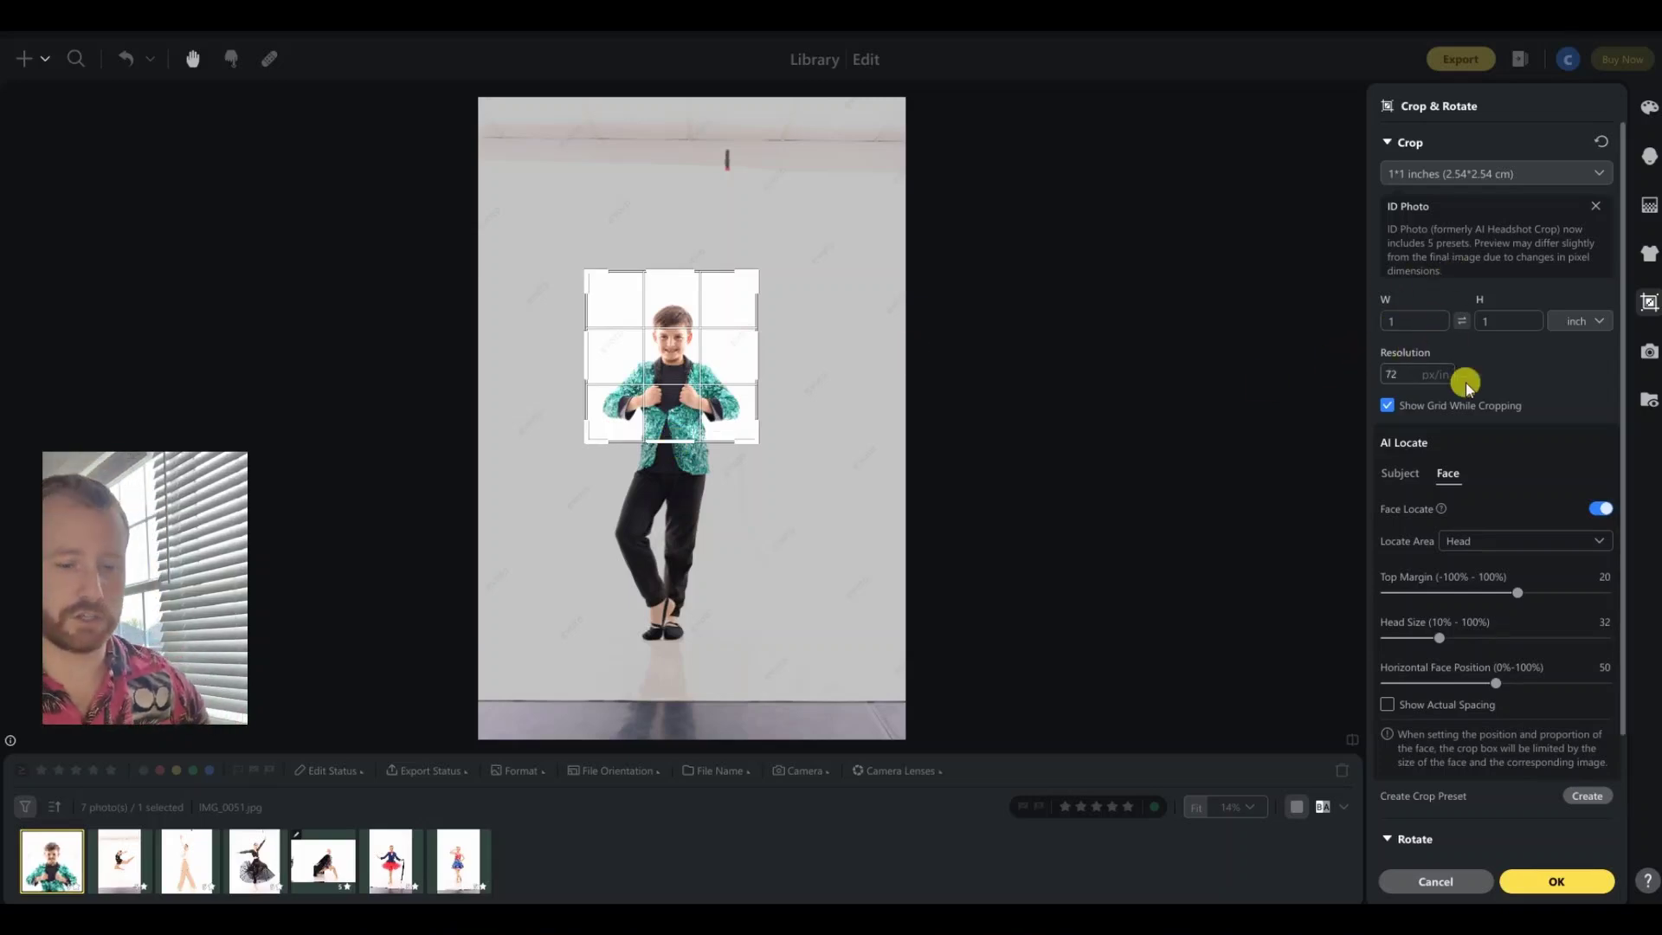
Step: Set the crop size to 4 inches wide by 5 inches high with a resolution of 300 px/in
{"action": "left_click", "coordinate": [1416, 320]}
{"action": "type", "text": "4"}
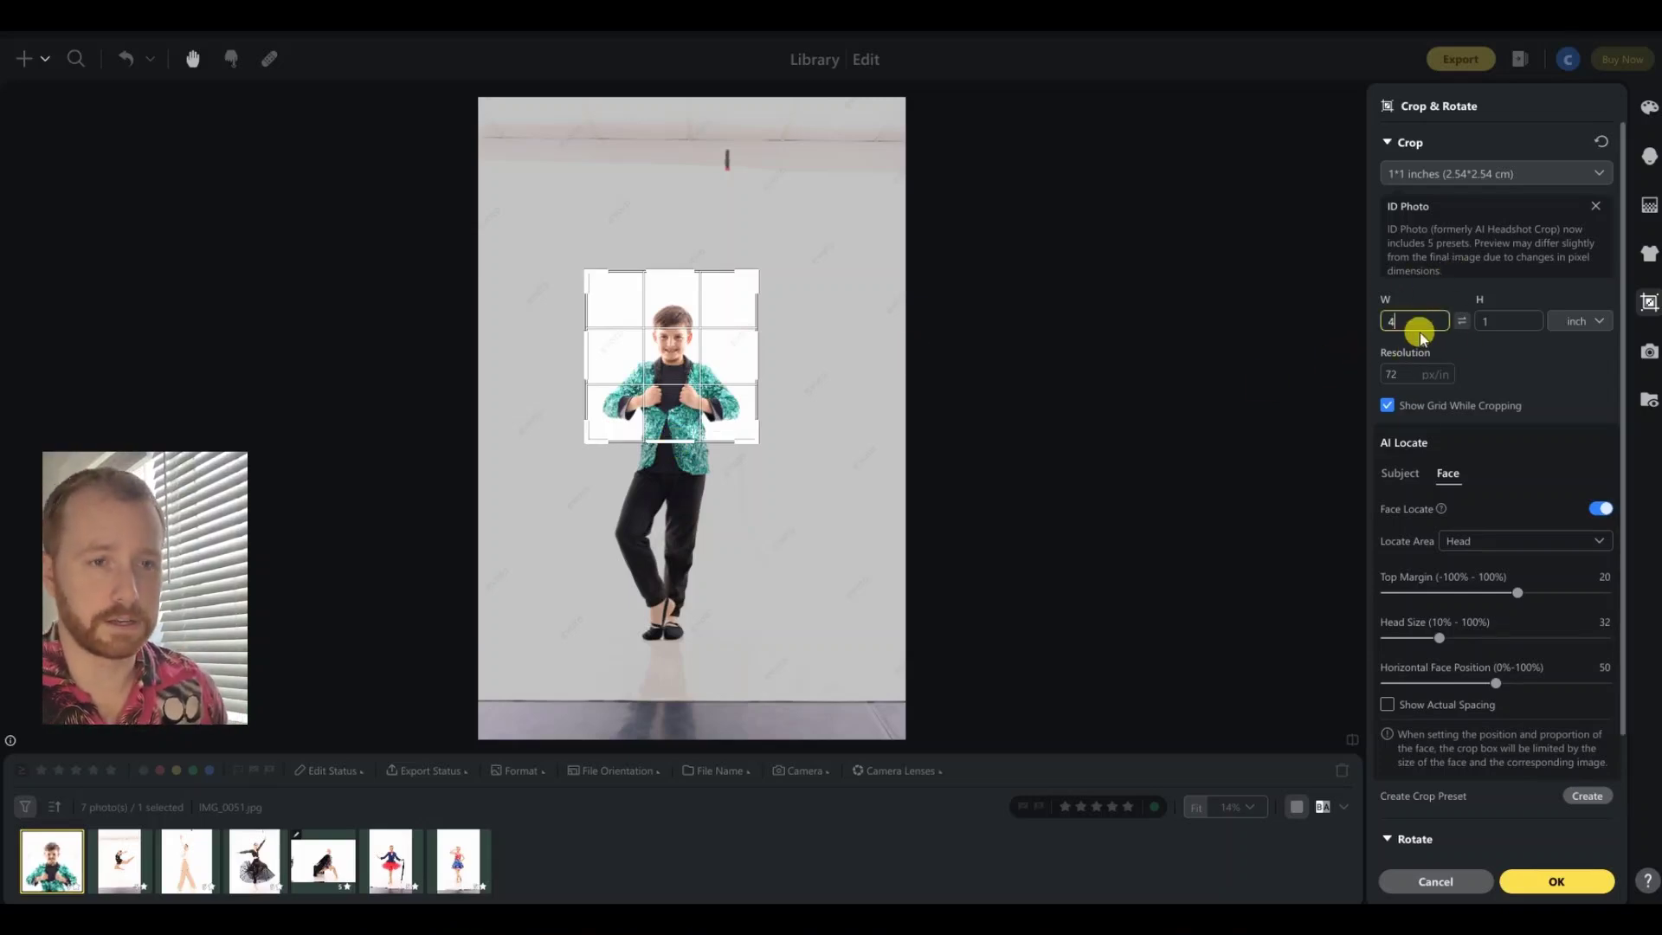
{"action": "left_click", "coordinate": [1488, 329]}
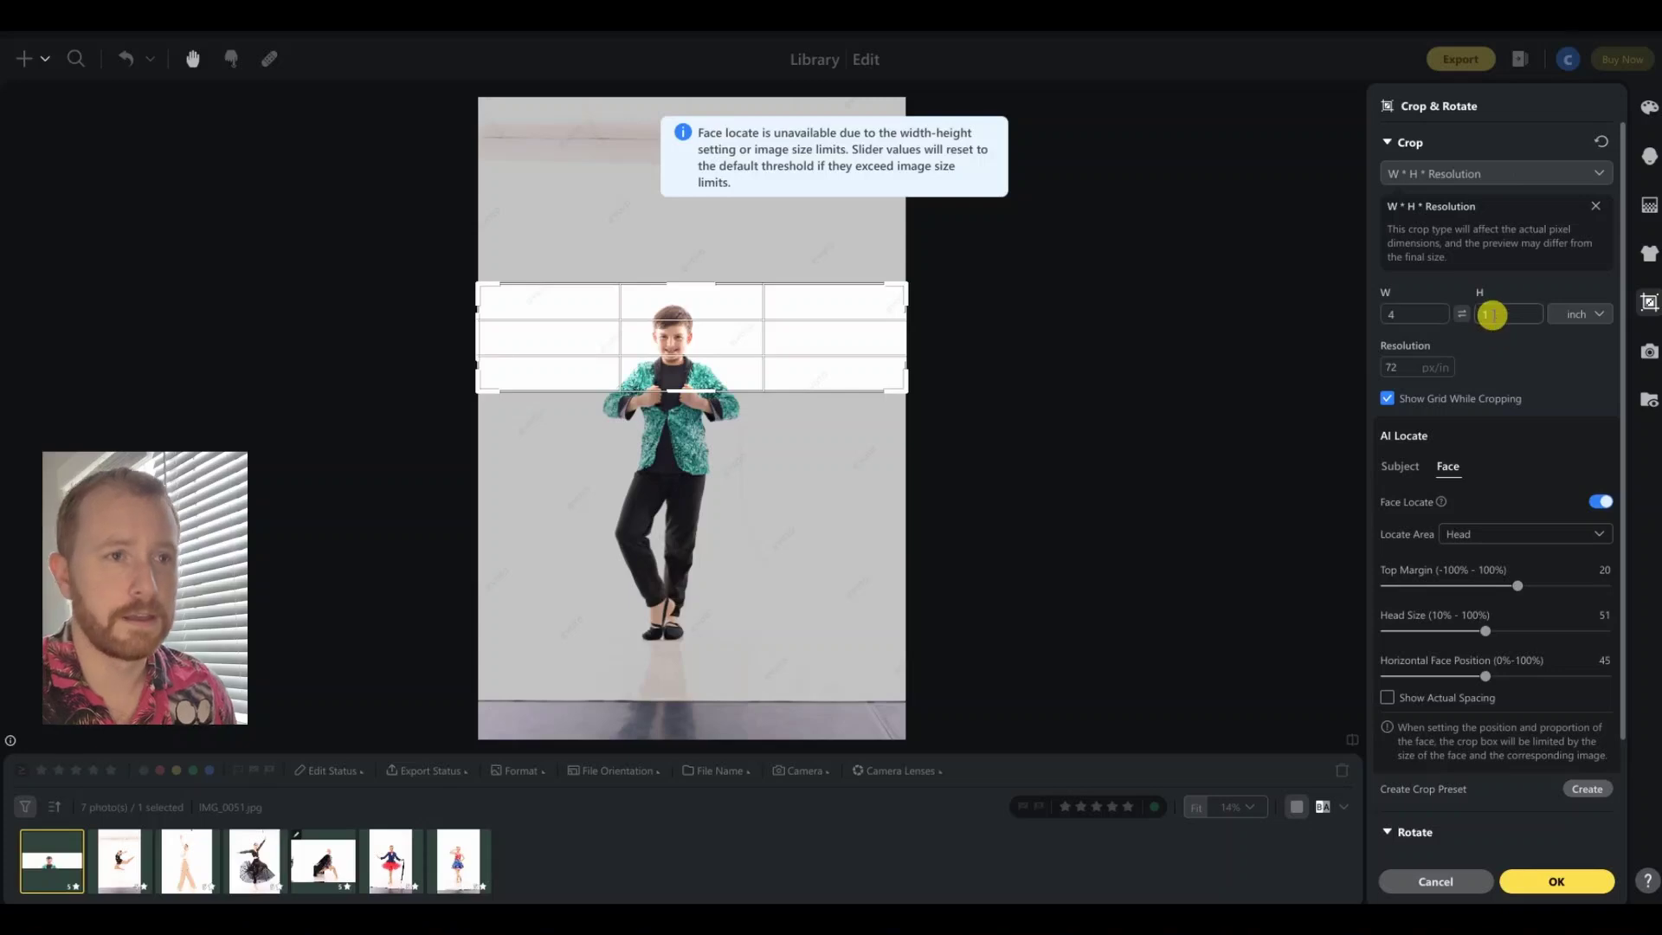
{"action": "left_click", "coordinate": [1491, 314]}
{"action": "left_click", "coordinate": [1547, 359]}
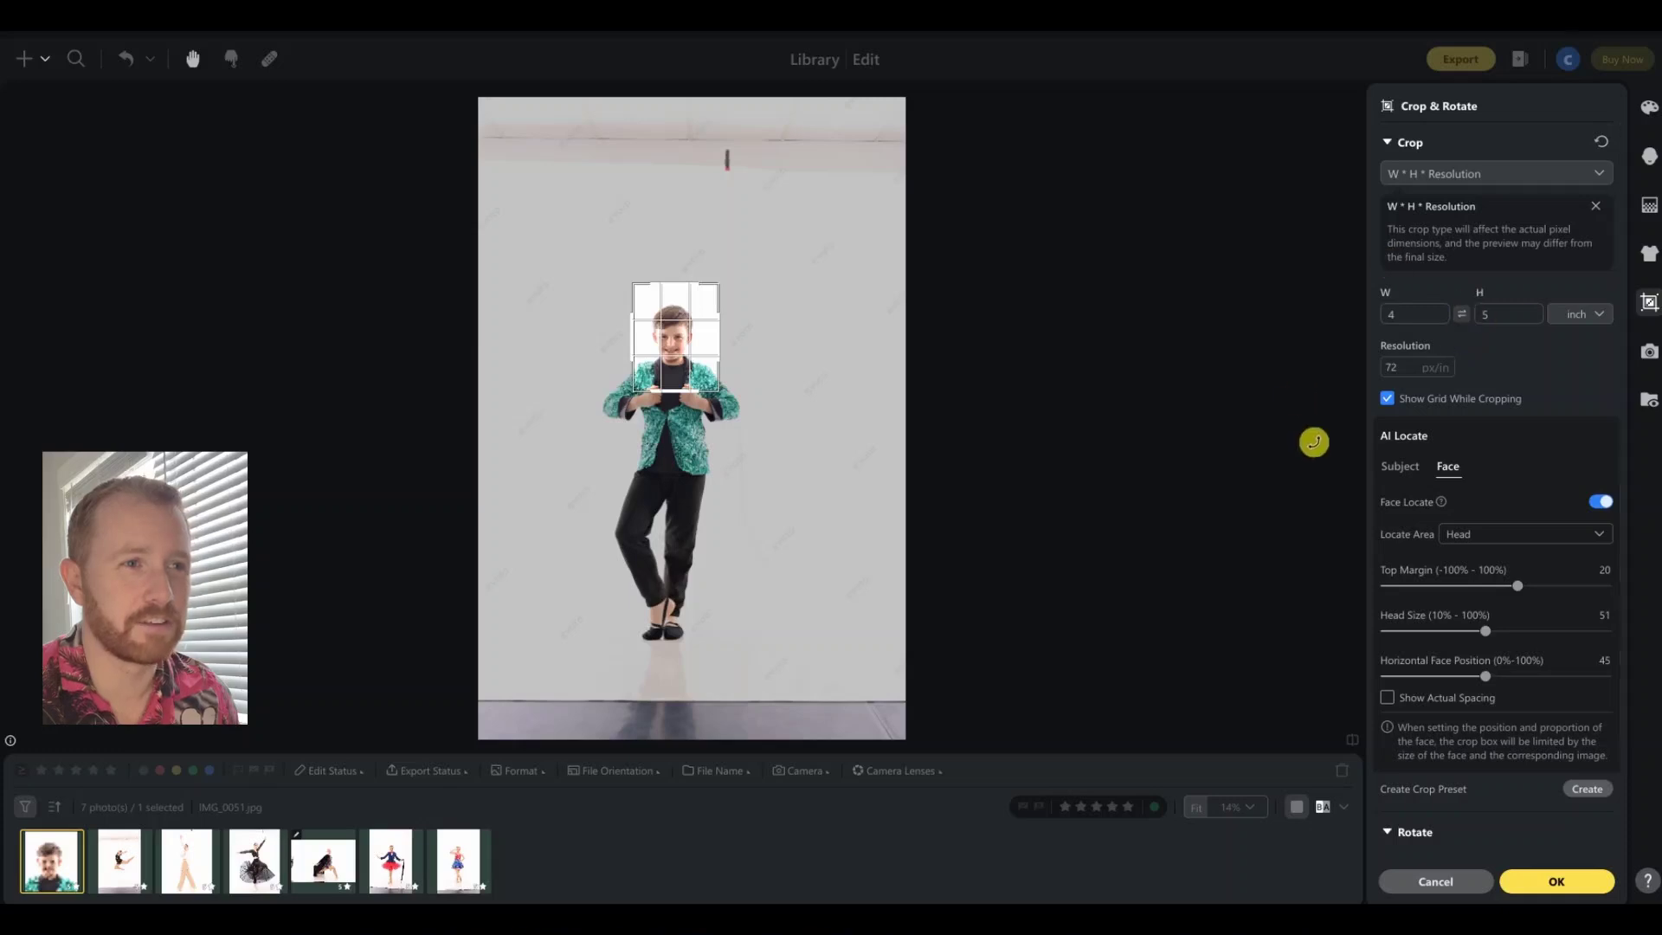
{"action": "left_click", "coordinate": [1414, 369]}
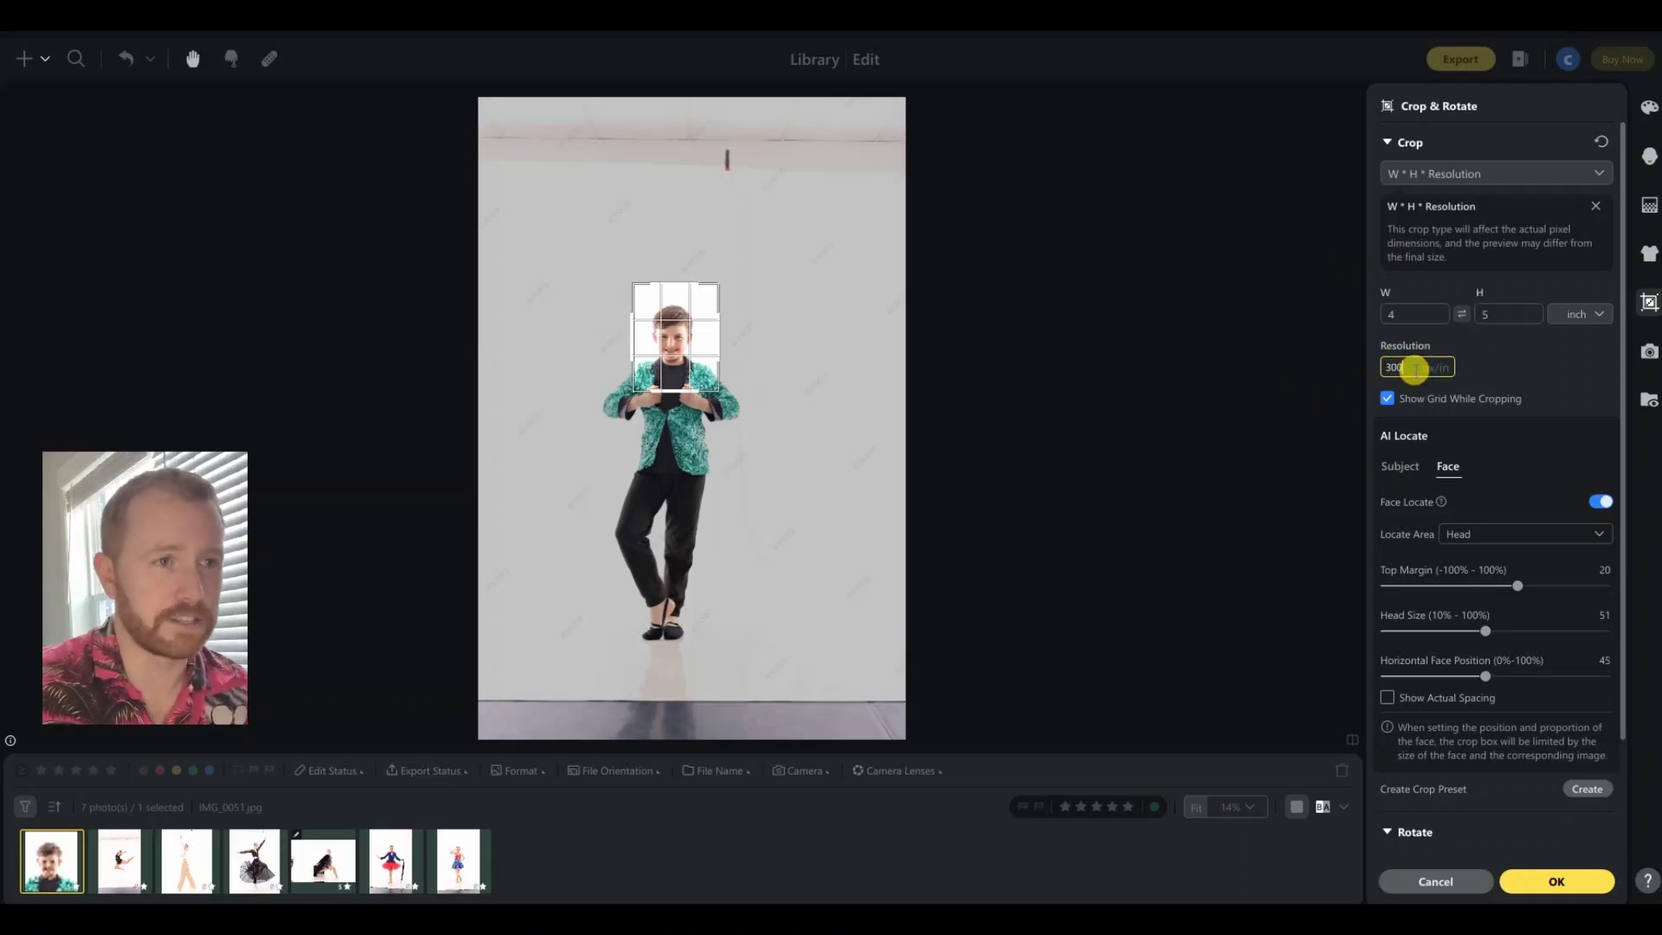
{"action": "type", "text": "300"}
{"action": "left_click", "coordinate": [1485, 369]}
{"action": "left_click", "coordinate": [1402, 371]}
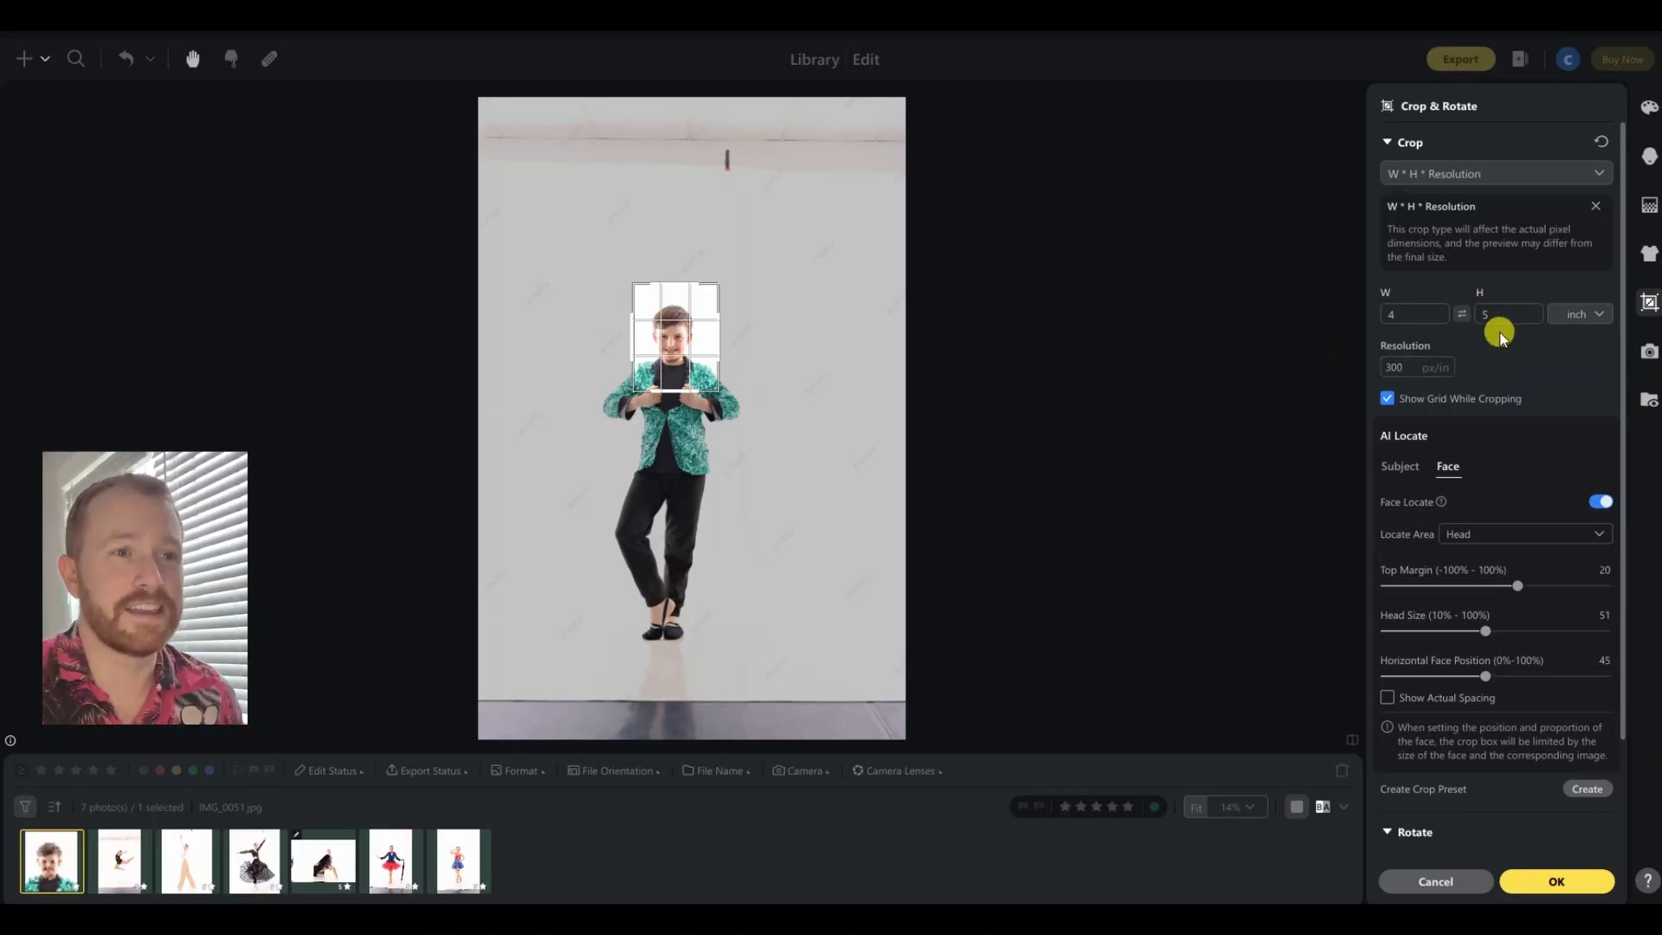
Step: Turn on Subject Locate for the crop and lower the crop box's upper edge to about a 7.3% top margin
{"action": "scroll", "coordinate": [1497, 331], "scroll_direction": "down", "scroll_amount": 1}
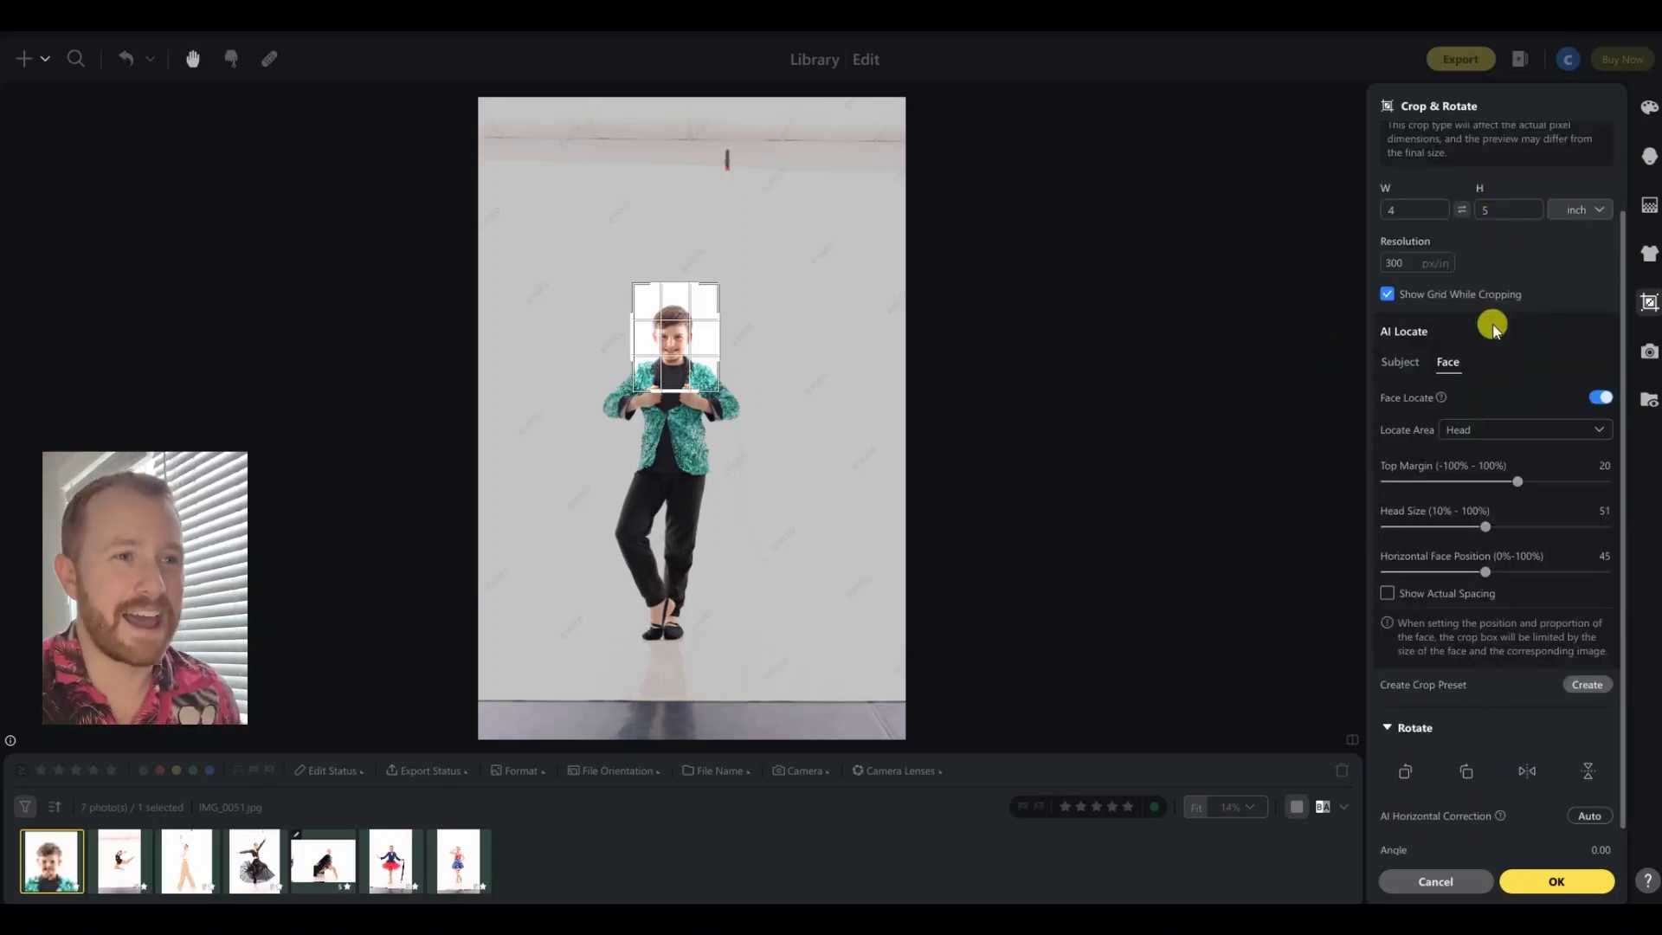
{"action": "left_click", "coordinate": [1407, 361]}
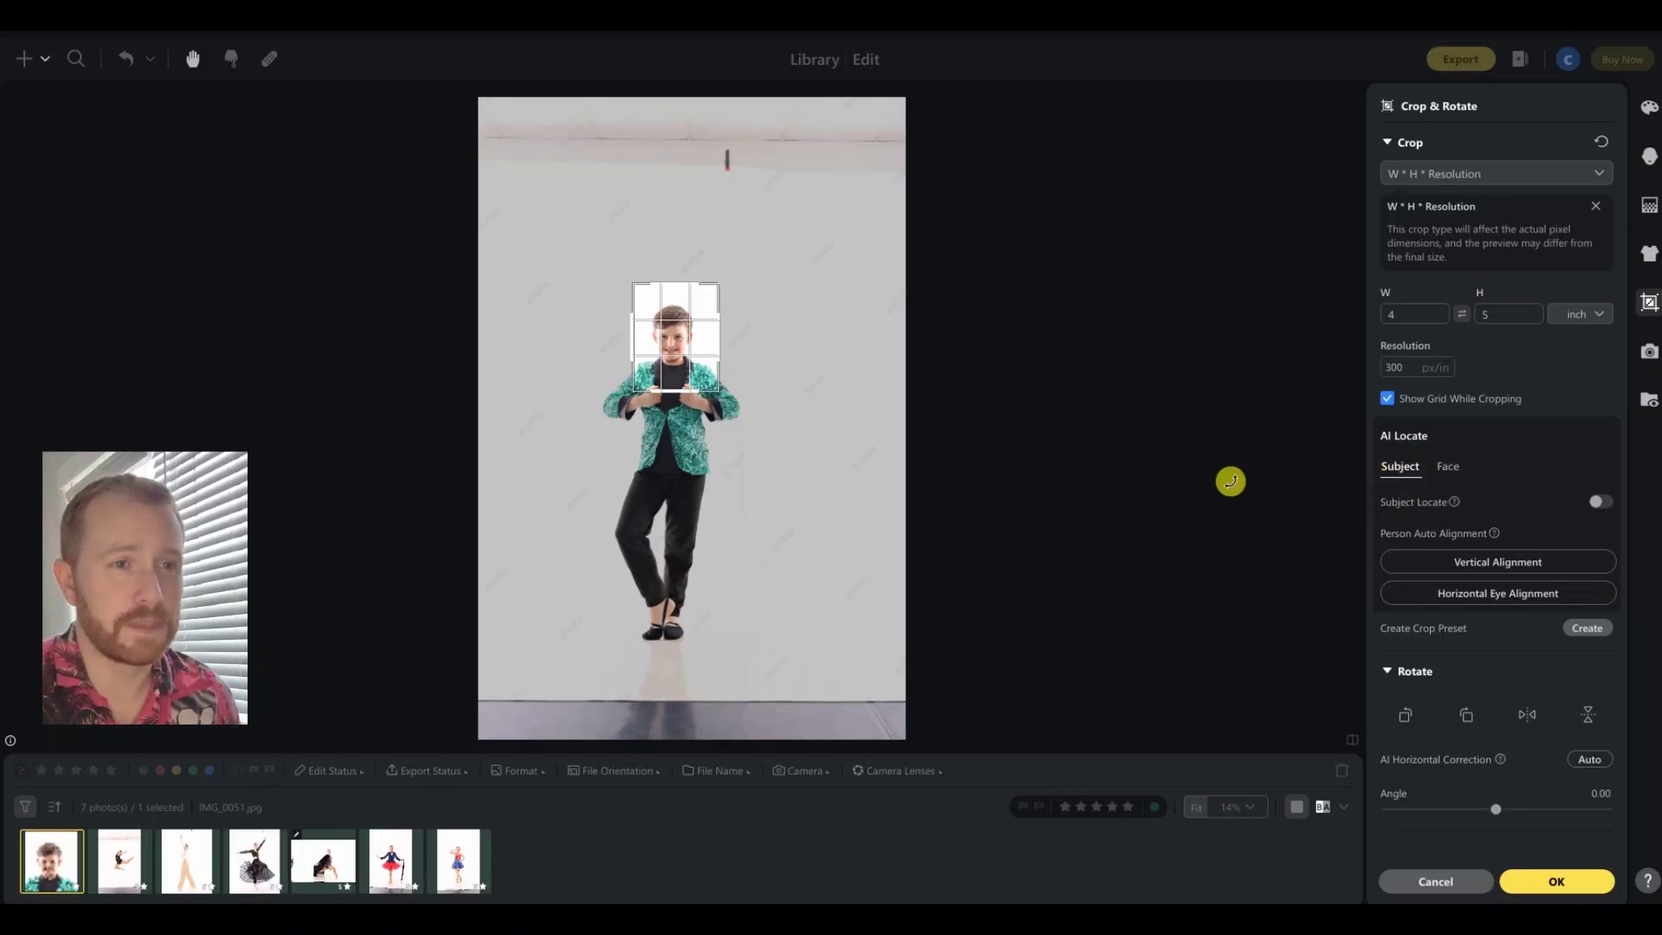
{"action": "left_click", "coordinate": [1597, 502]}
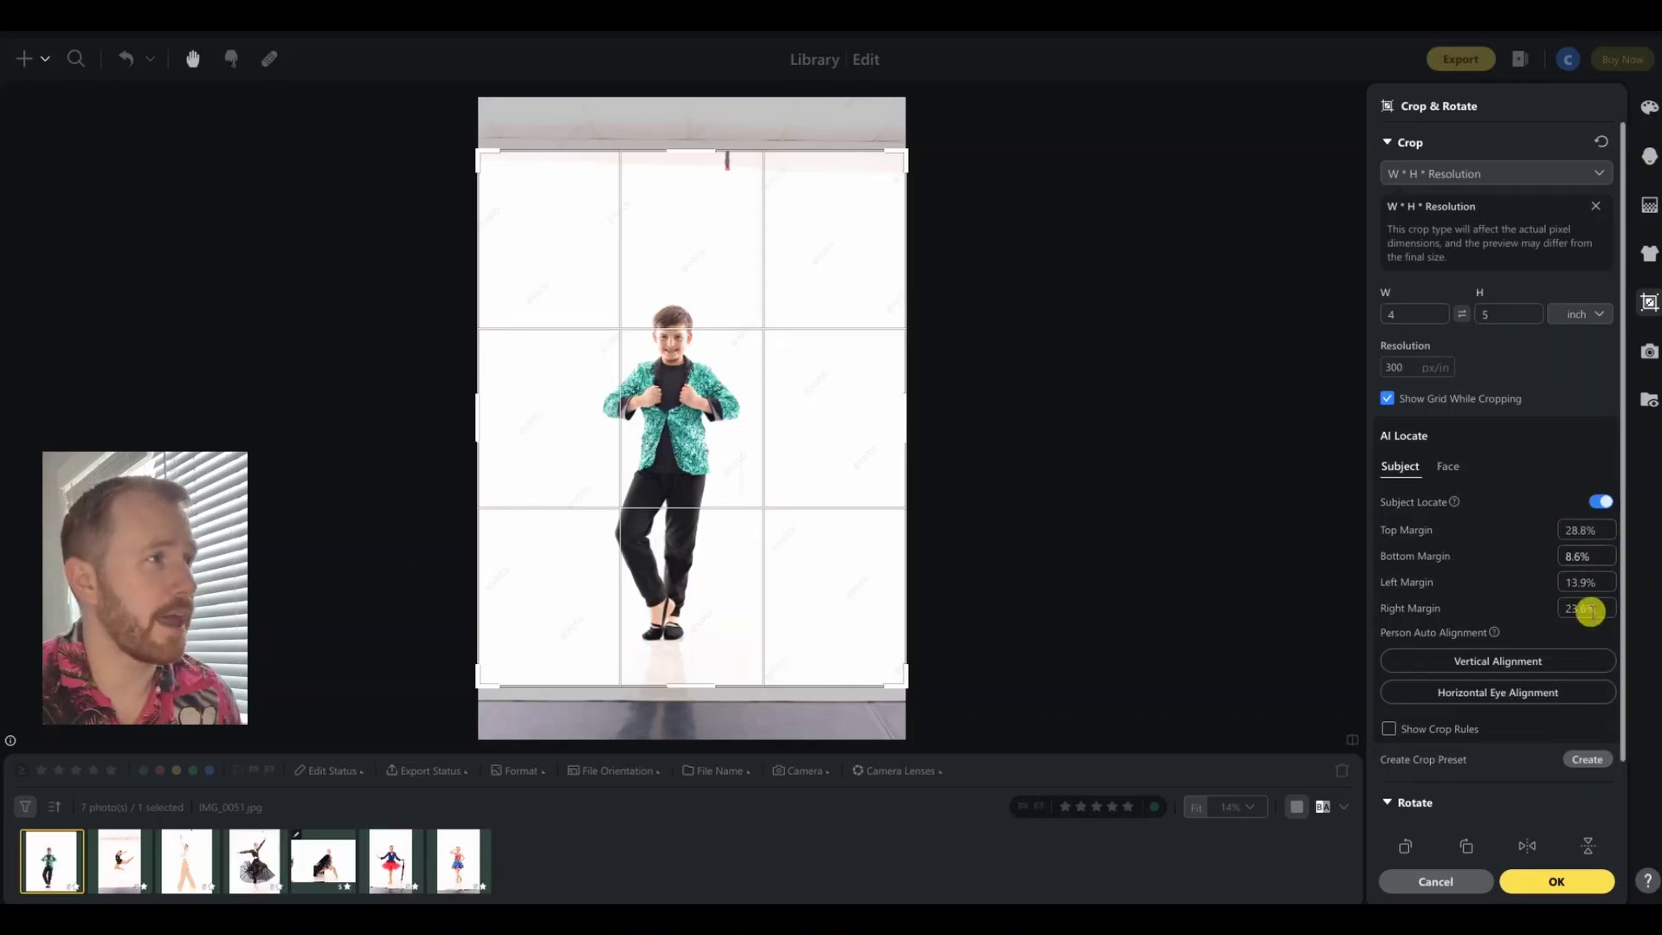
{"action": "left_click_drag", "start_coordinate": [704, 154], "coordinate": [709, 275]}
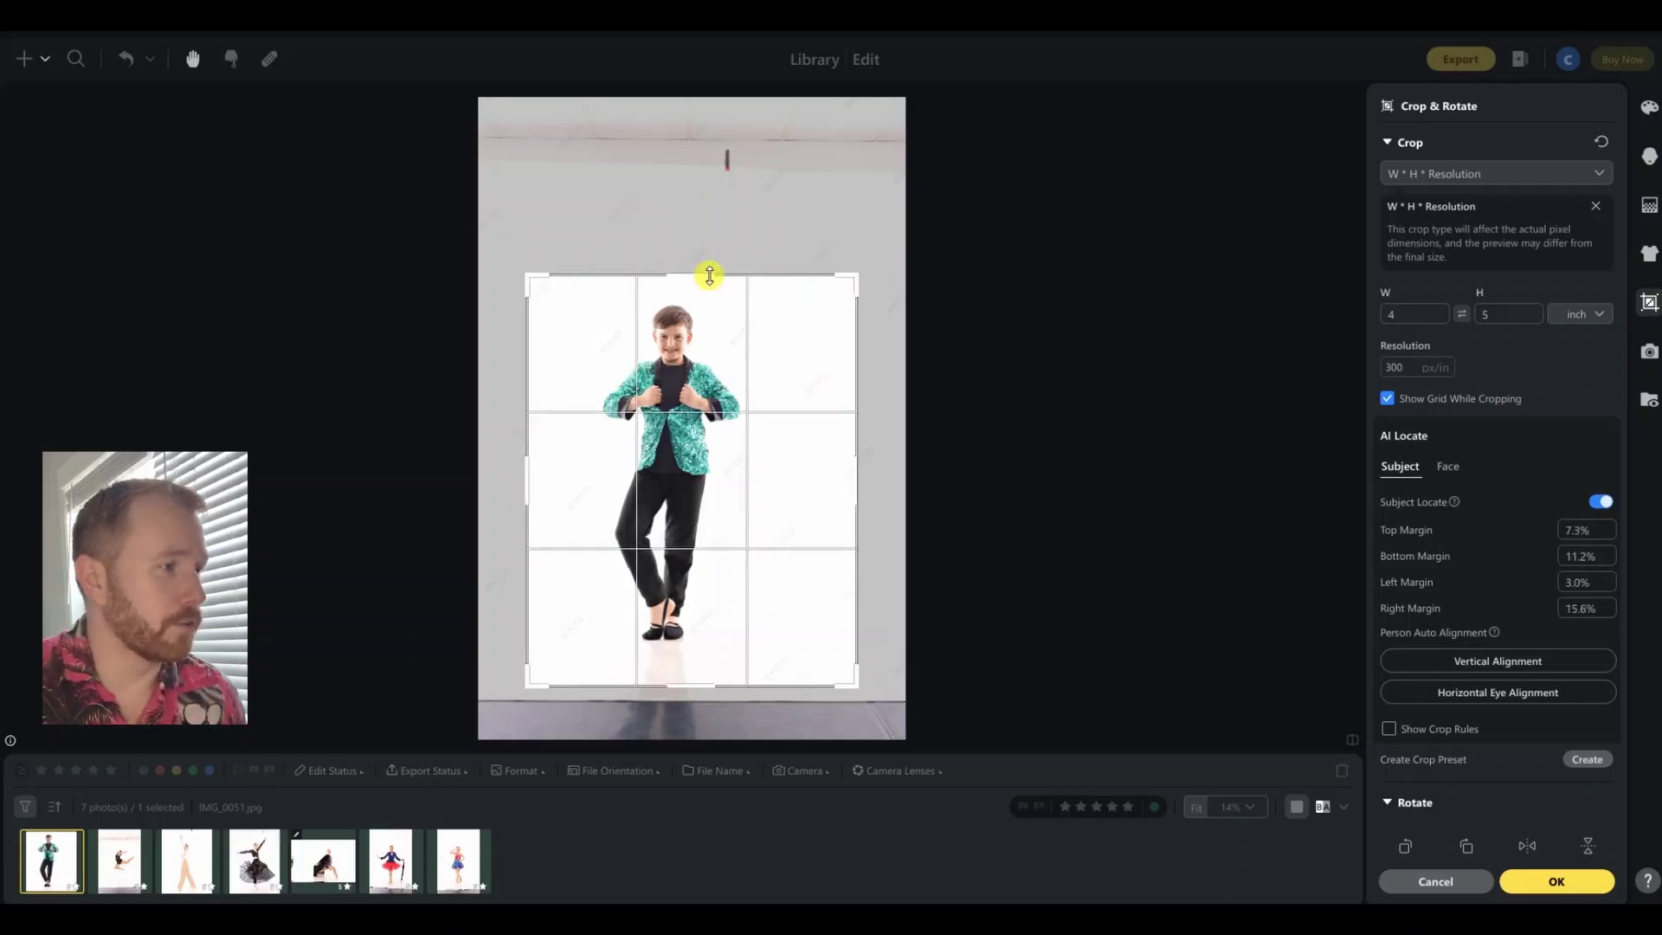
Step: Reposition the crop around the boy with about 12.2% top and 10.1% left margins, and straighten him with Vertical Alignment
{"action": "mouse_move", "coordinate": [690, 486]}
{"action": "left_mouse_down"}
{"action": "mouse_move", "coordinate": [705, 501]}
{"action": "mouse_move", "coordinate": [673, 485]}
{"action": "left_mouse_up"}
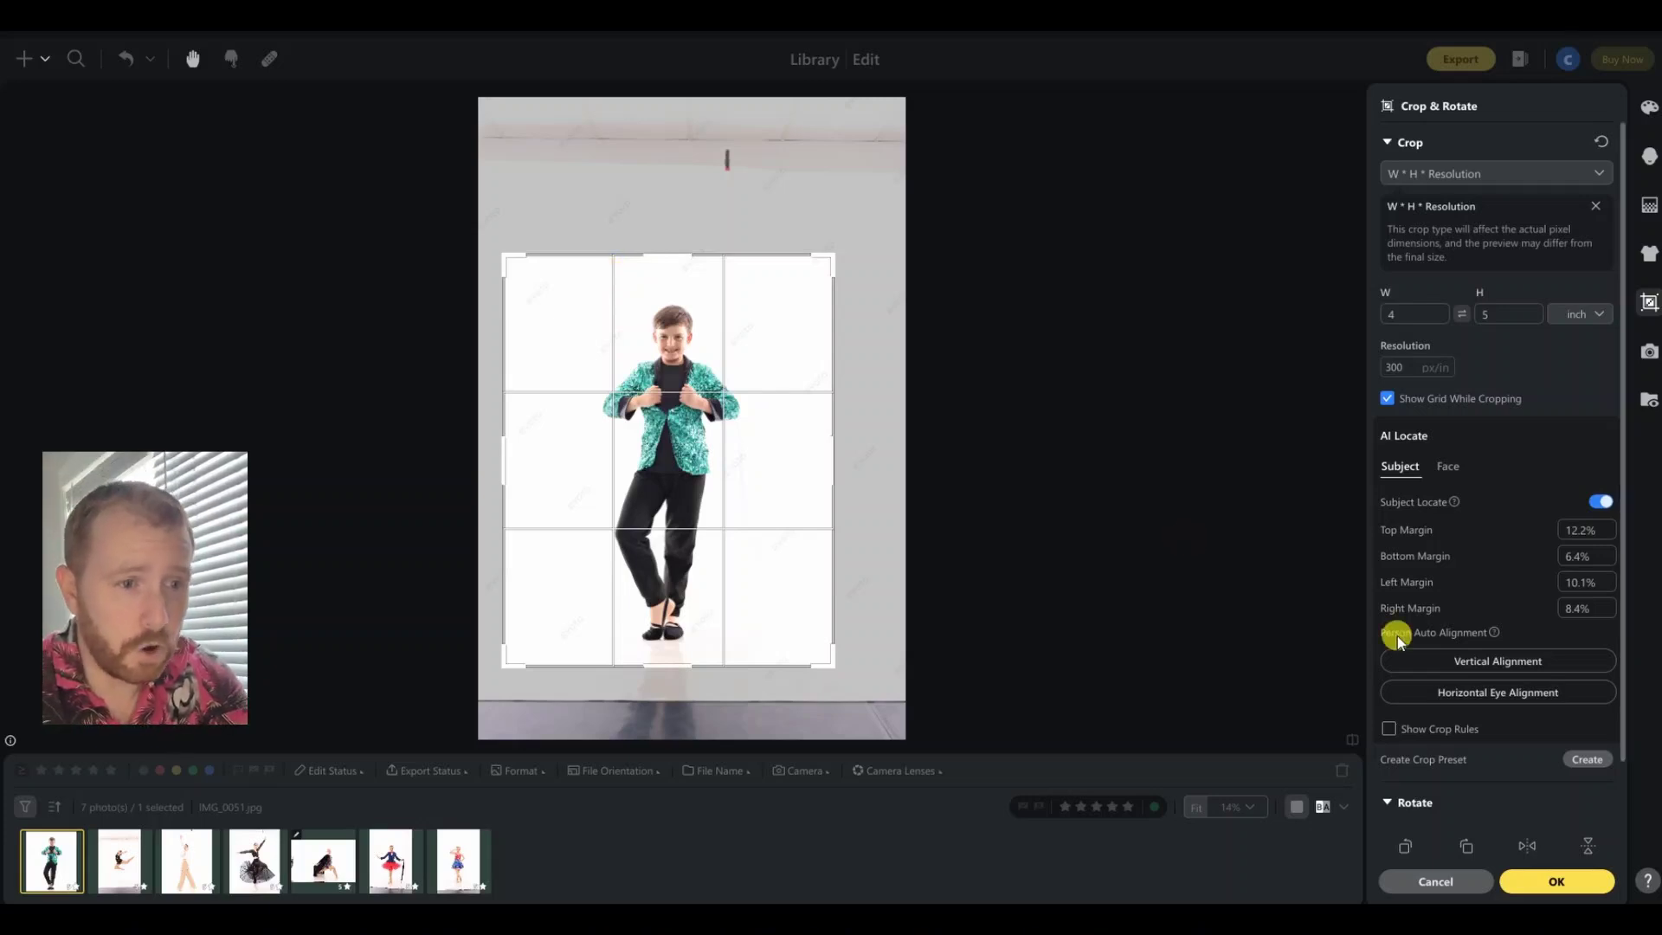
{"action": "left_click", "coordinate": [1501, 664]}
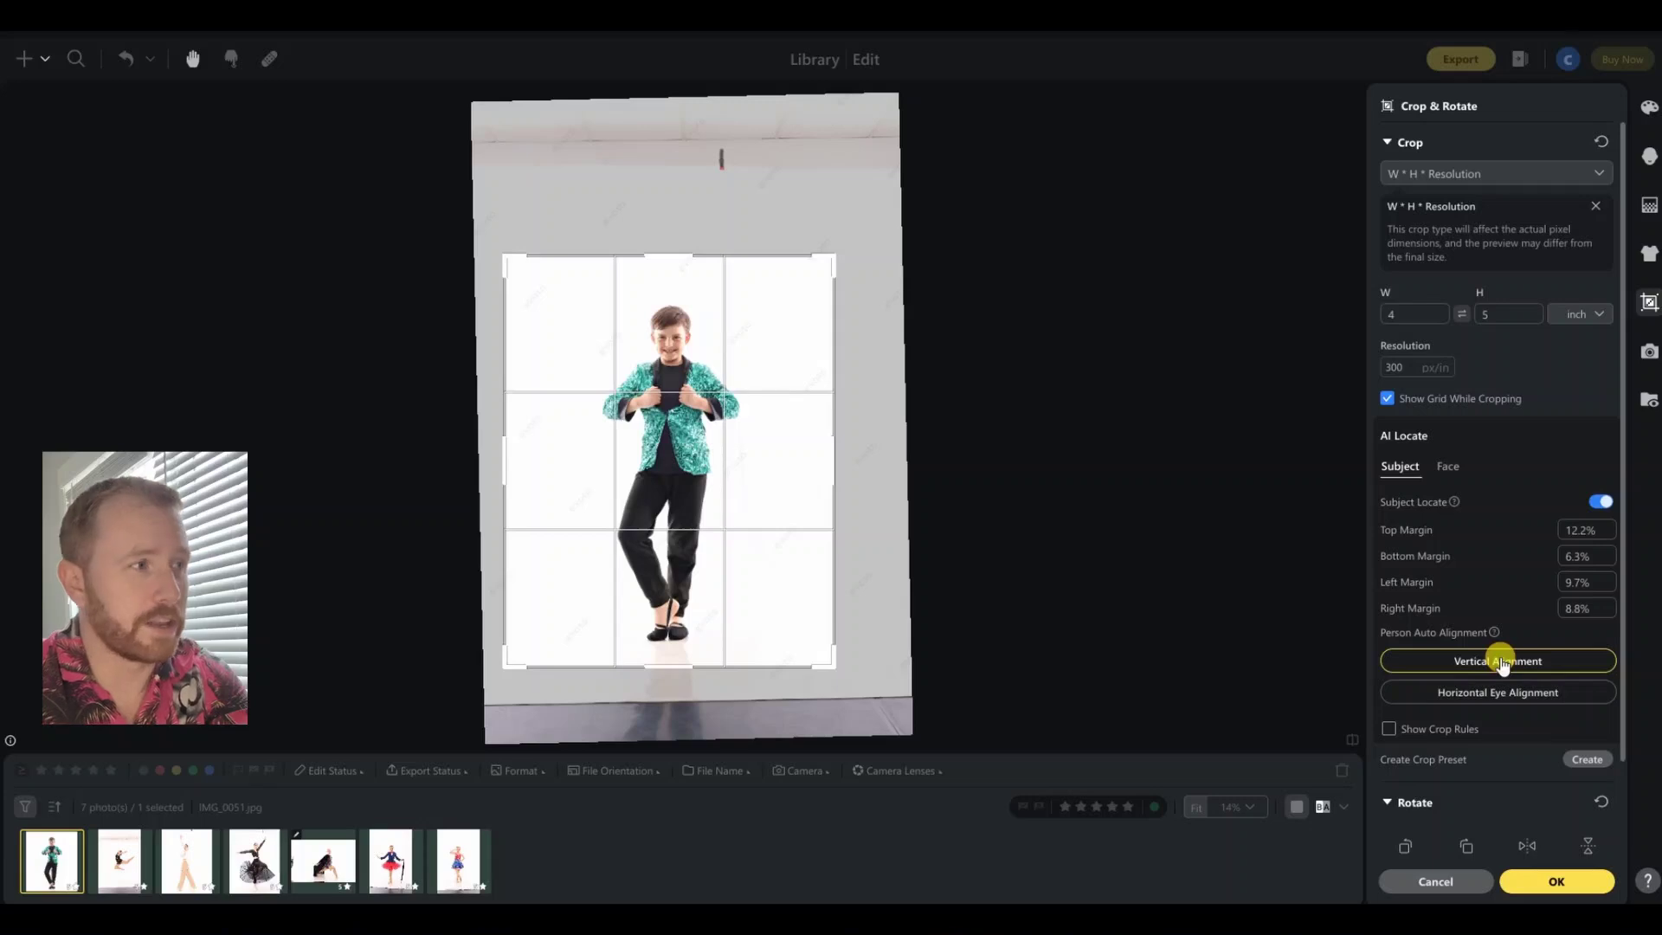
{"action": "left_click", "coordinate": [1502, 664]}
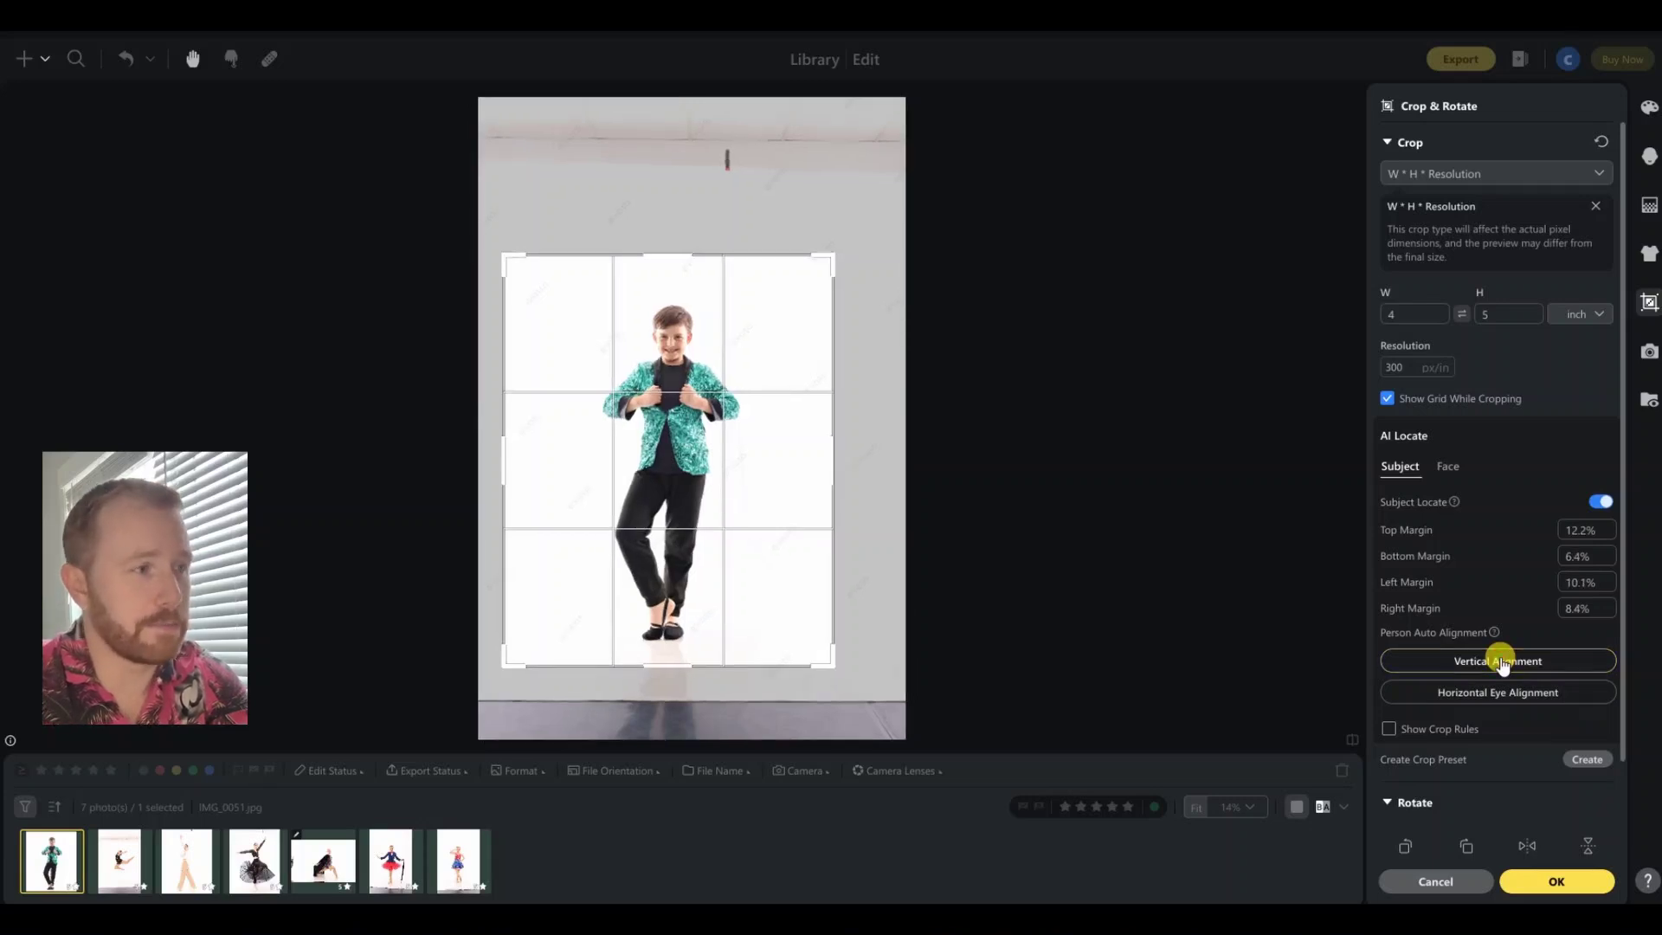
{"action": "left_click", "coordinate": [1502, 664]}
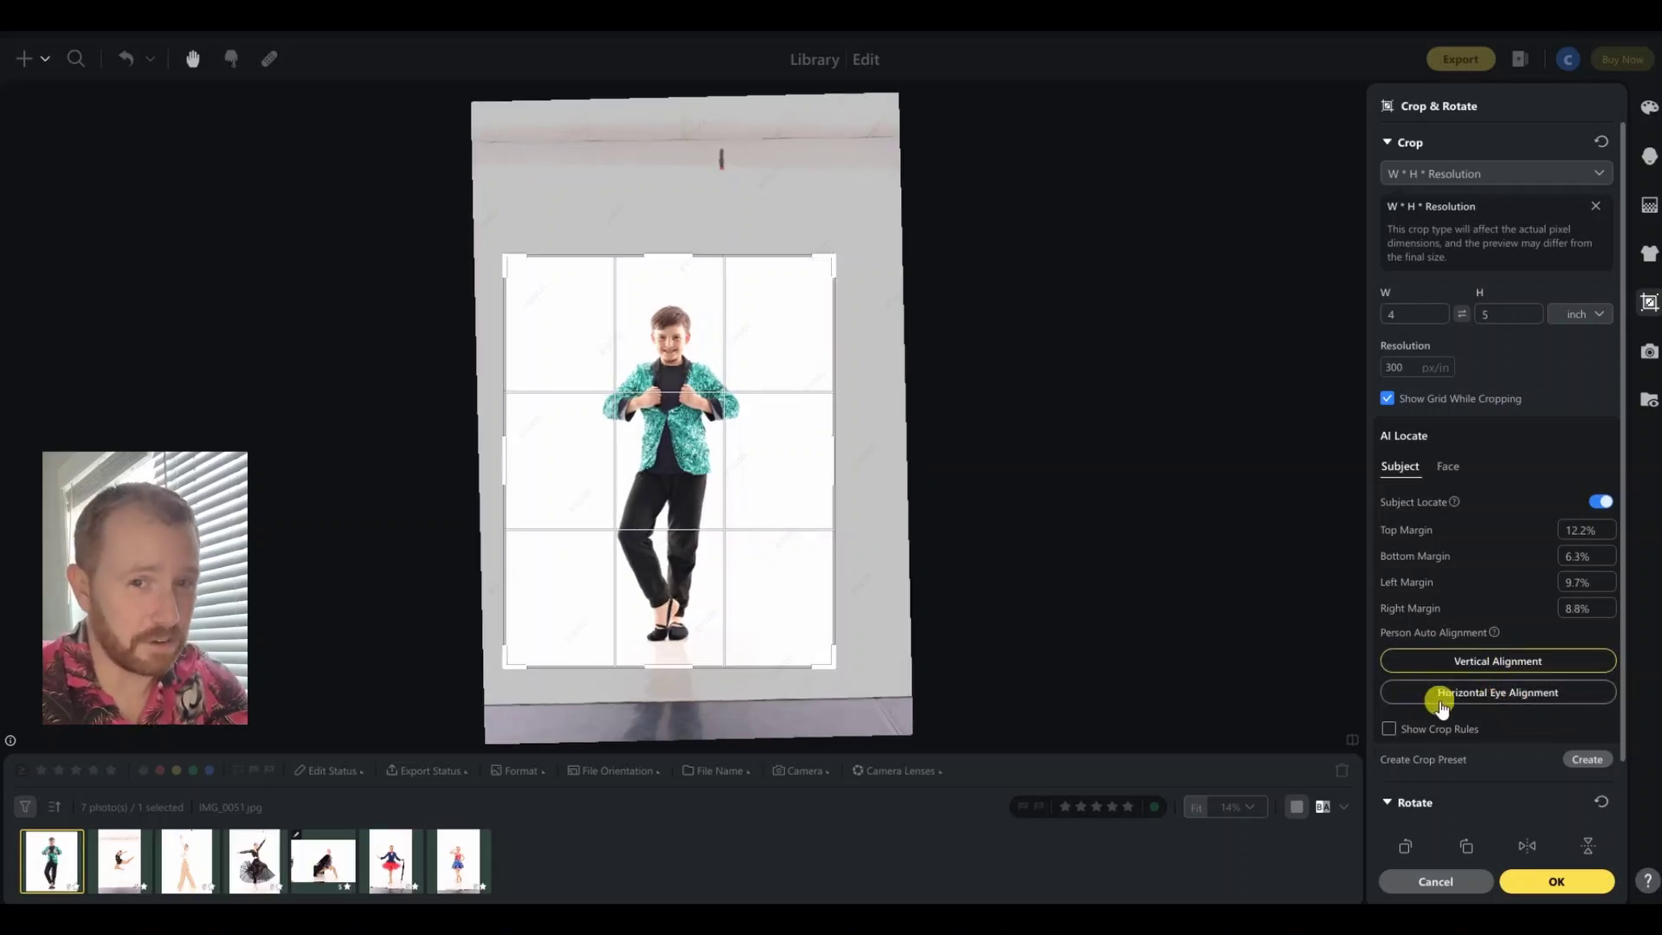
Step: Level the boy's photo with Horizontal Eye Alignment and apply the crop
{"action": "left_click", "coordinate": [1501, 694]}
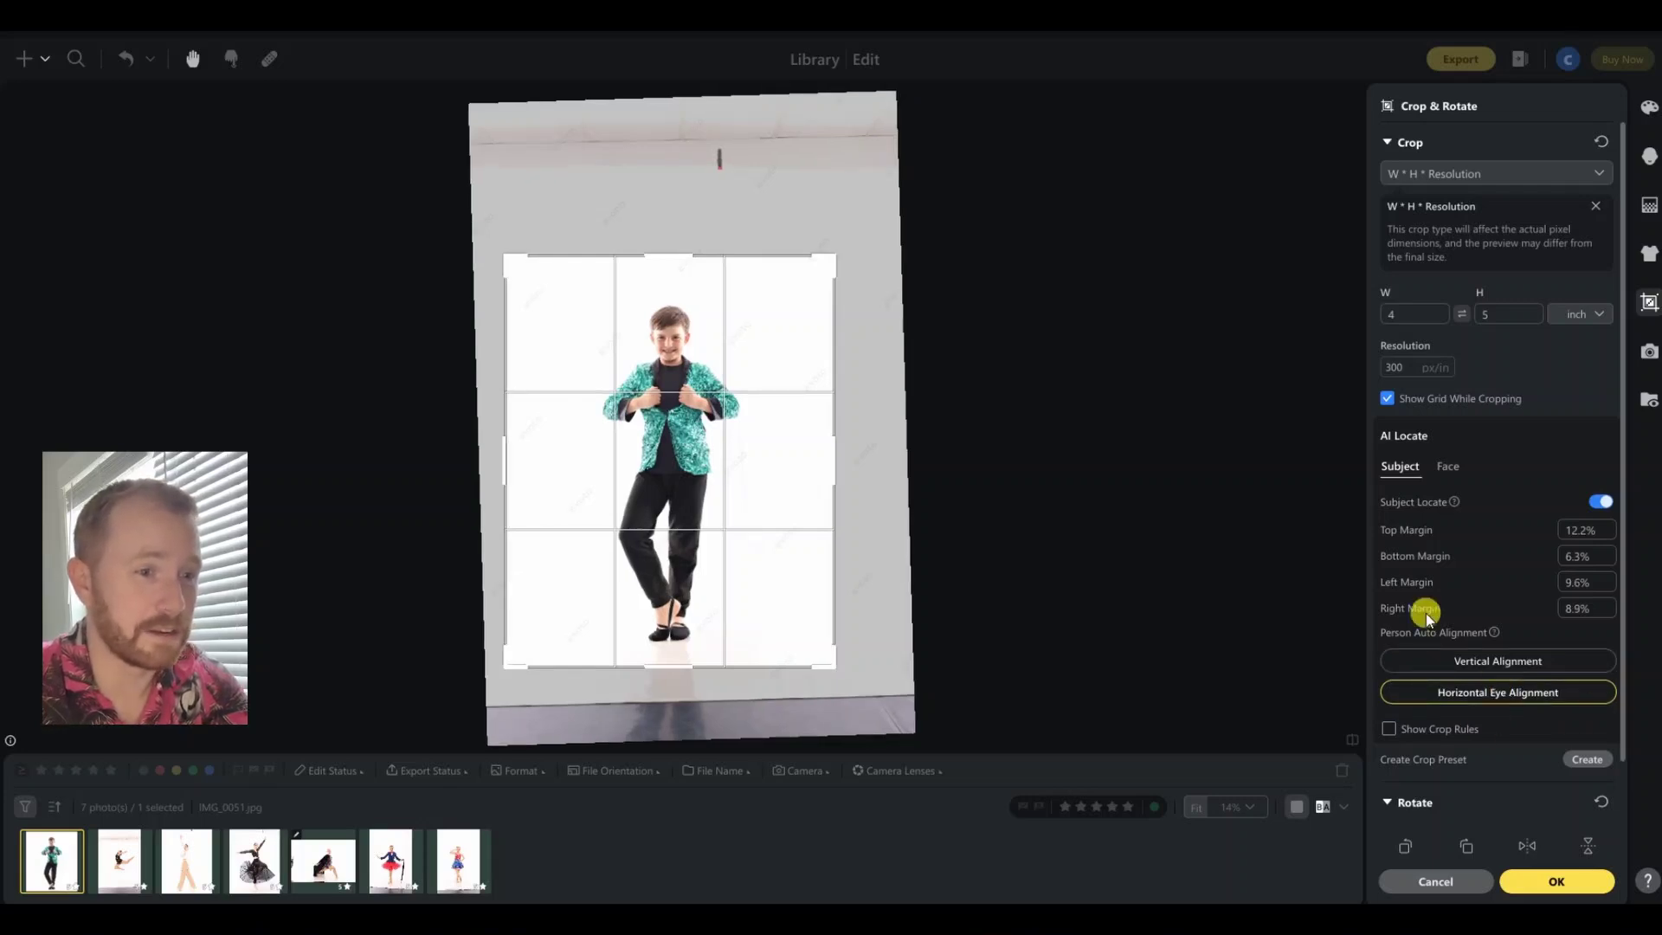
{"action": "scroll", "coordinate": [1476, 573], "scroll_direction": "down", "scroll_amount": 2}
{"action": "scroll", "coordinate": [1463, 539], "scroll_direction": "down", "scroll_amount": 1}
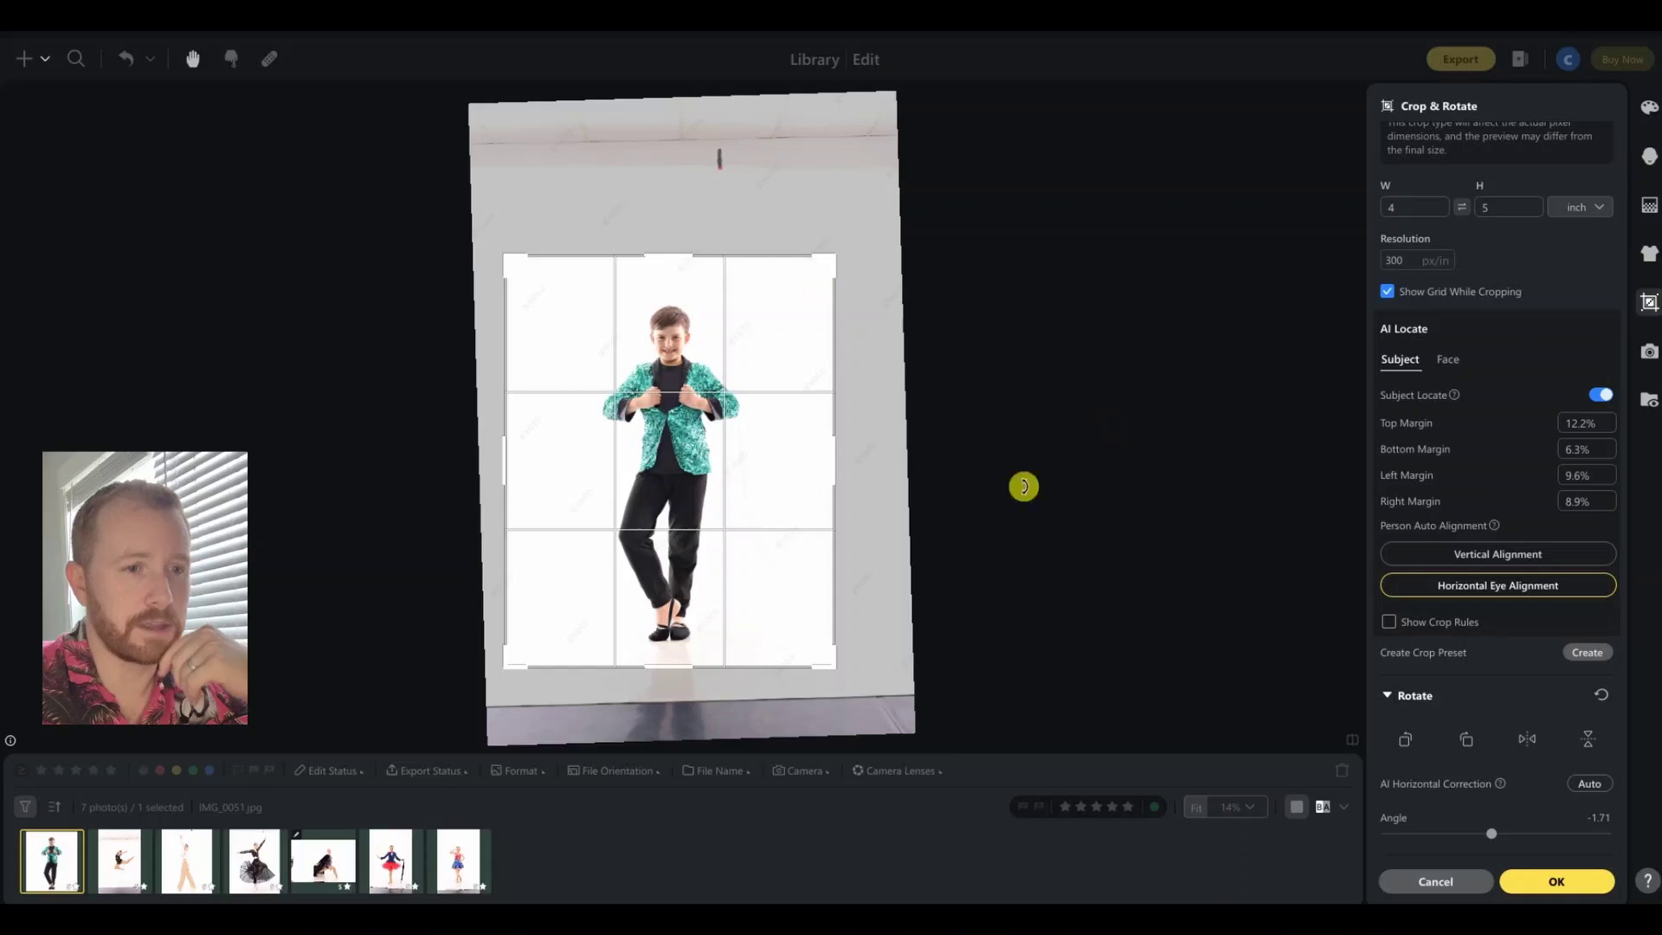
{"action": "left_click", "coordinate": [1554, 881]}
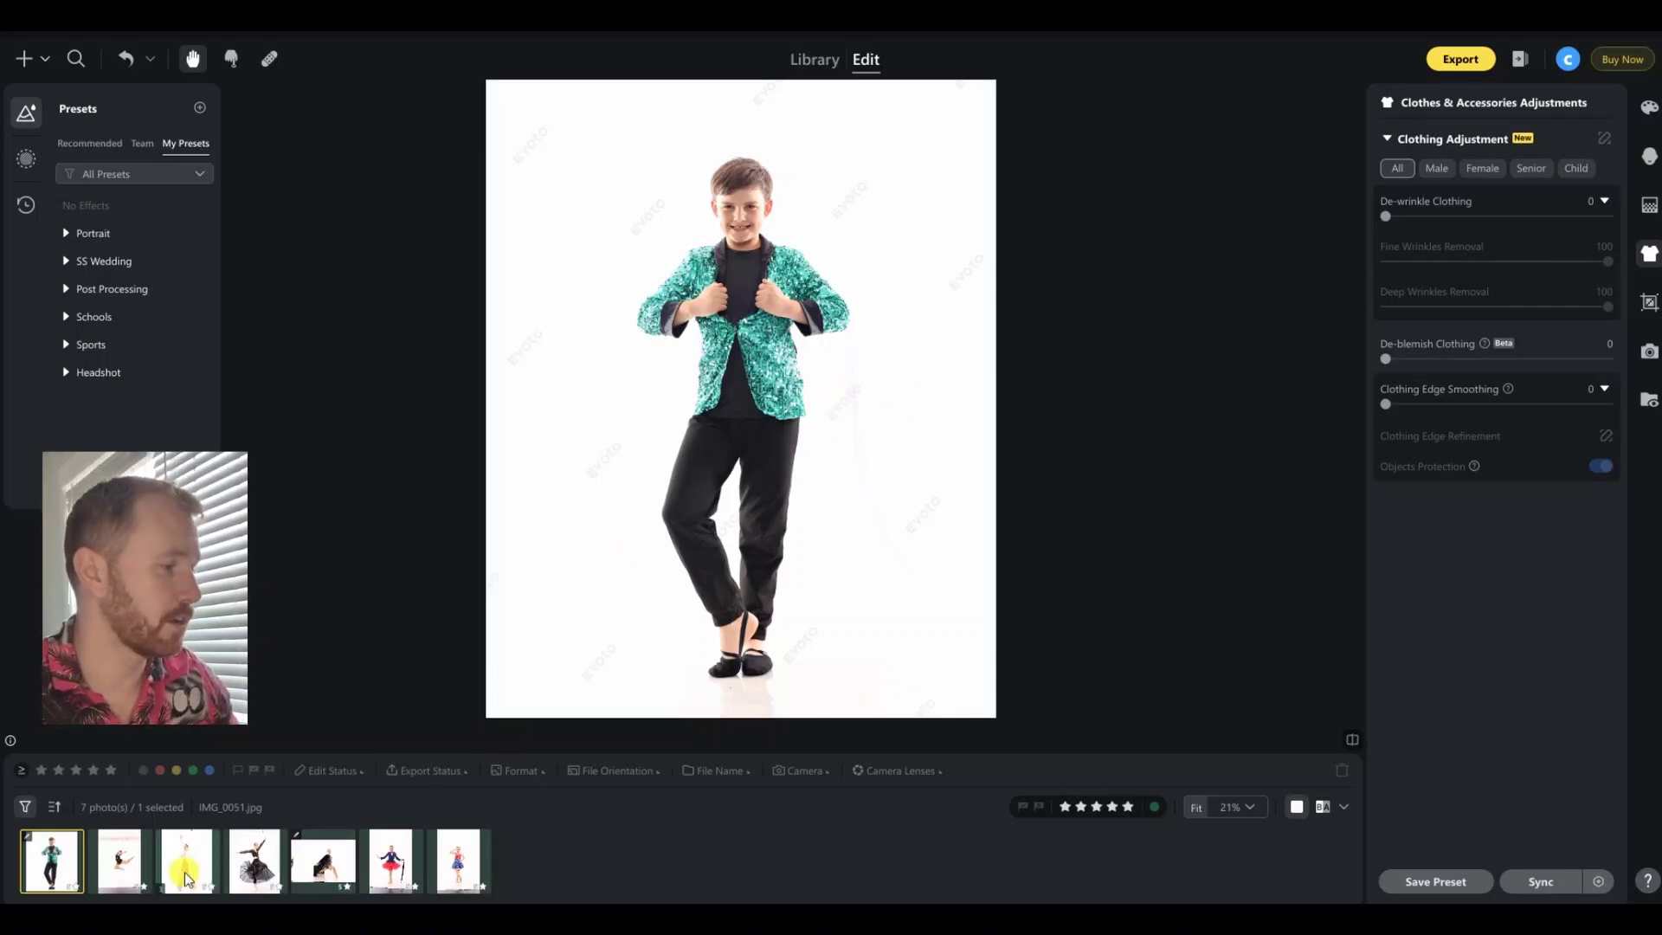
Step: Select all the vertical dance photos, leaving out the landscape one, and sync the boy's crop settings to them
{"action": "left_click", "coordinate": [186, 876], "text": "shift"}
{"action": "left_click", "coordinate": [253, 861], "text": "shift"}
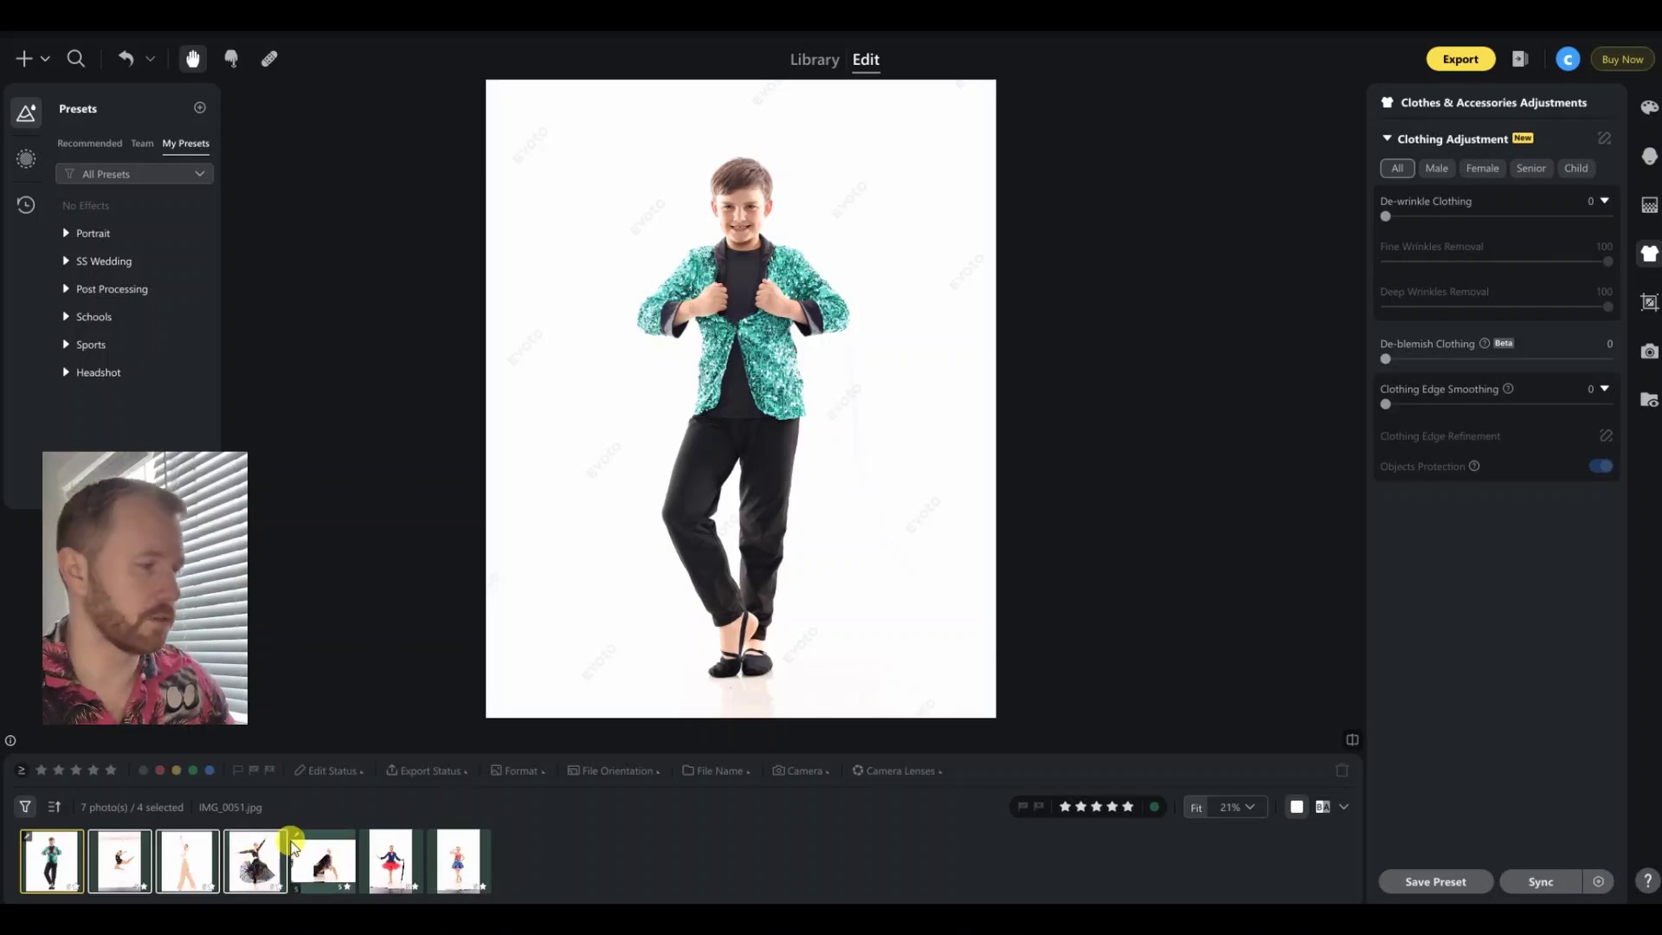
{"action": "left_click", "coordinate": [381, 861], "text": "ctrl"}
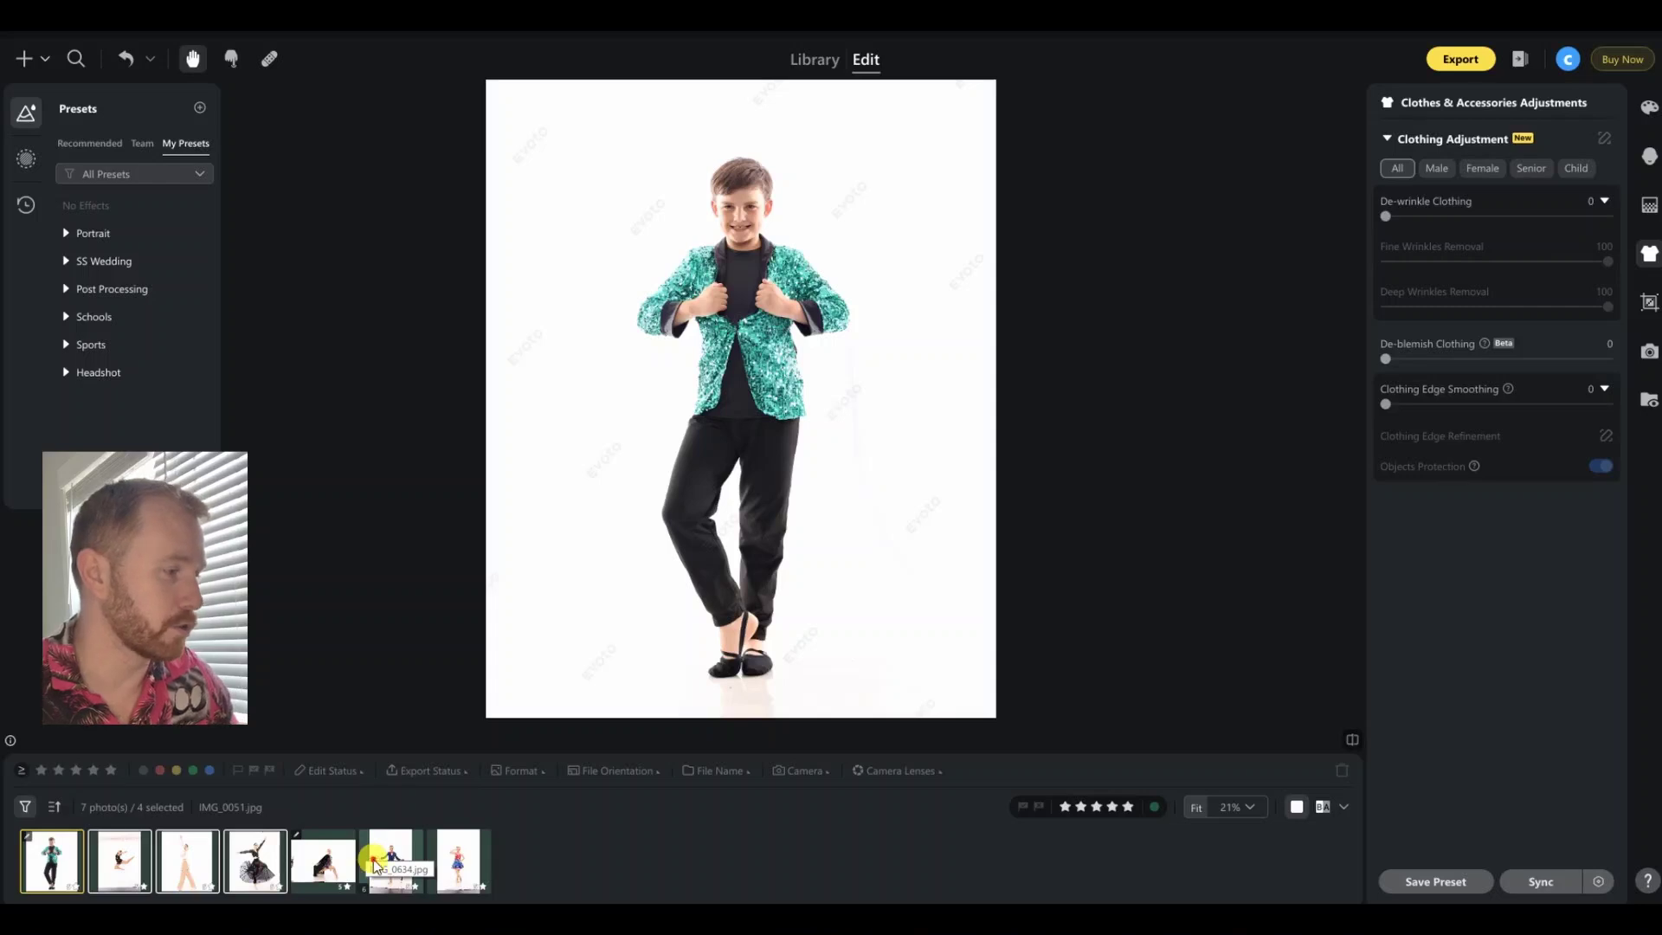
{"action": "left_click", "coordinate": [449, 862], "text": "ctrl"}
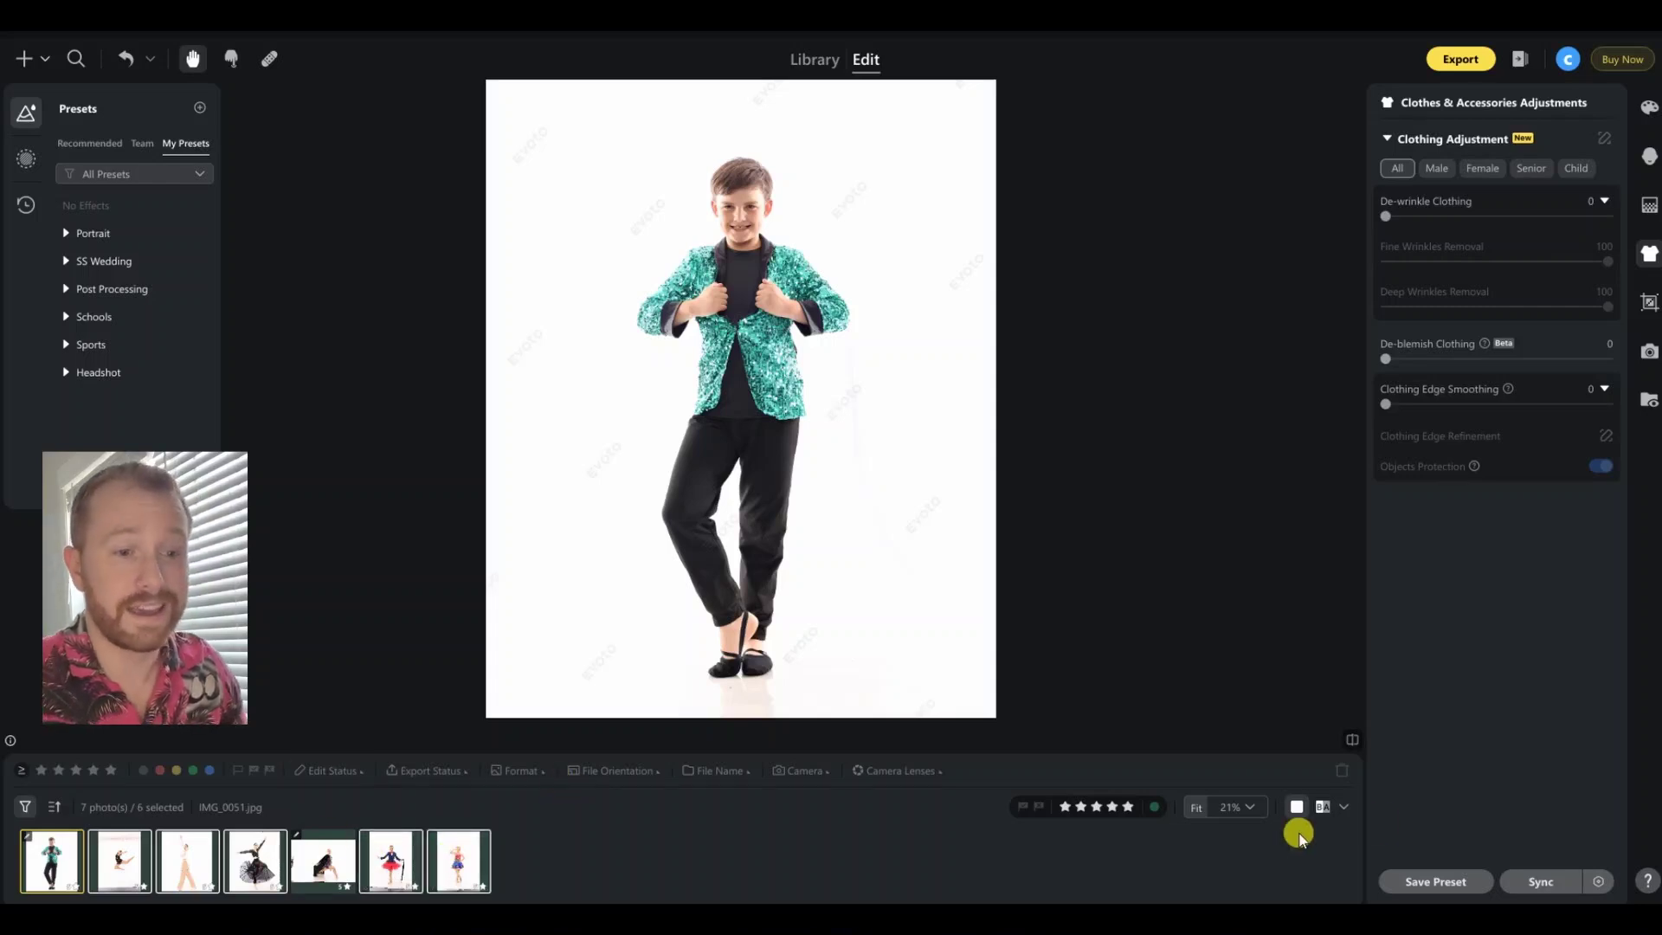
{"action": "left_click", "coordinate": [1538, 887]}
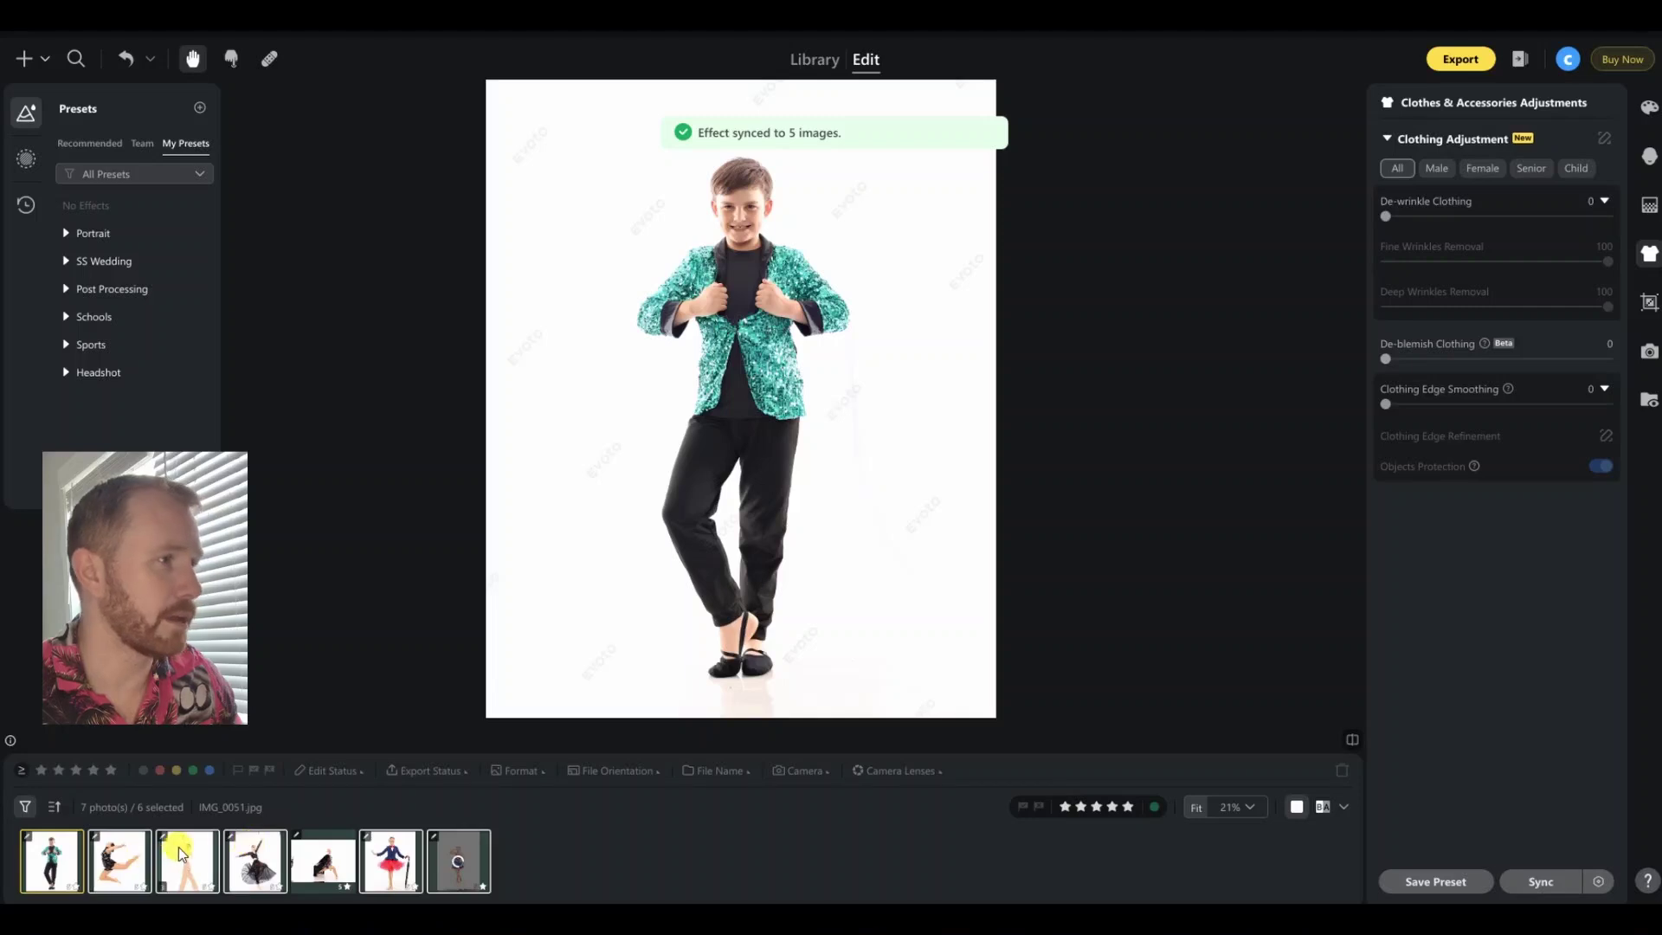
Step: Review the synced crops on the five other selected dance photos for subject placement and framing
{"action": "key", "text": "Right"}
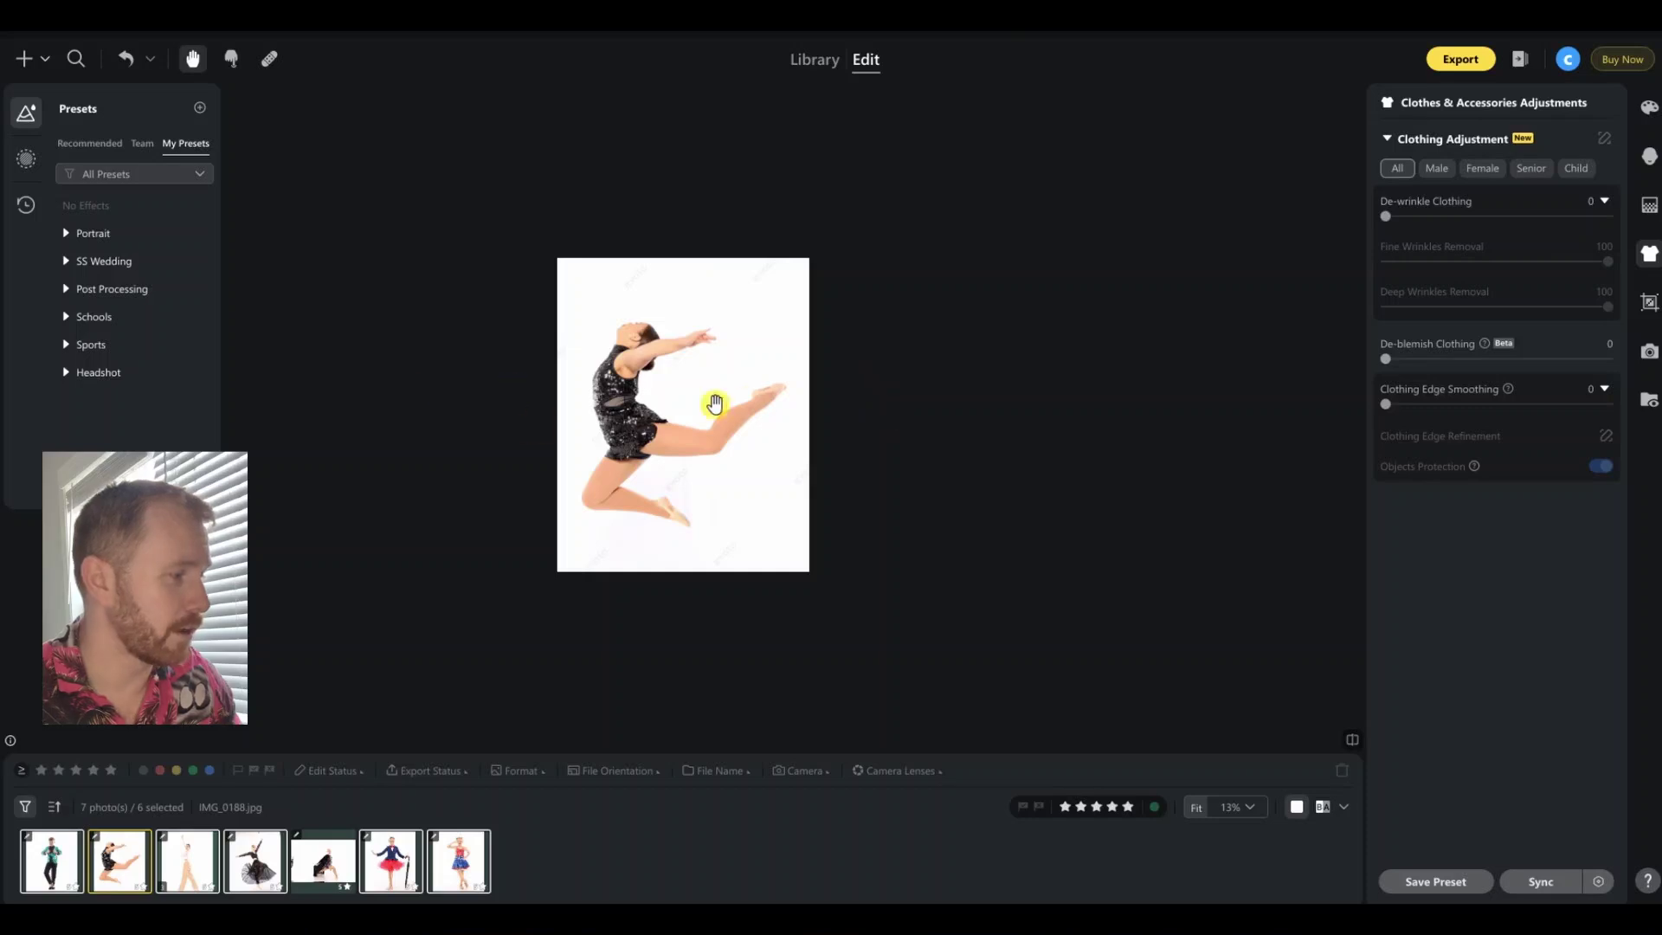
{"action": "left_click", "coordinate": [180, 873]}
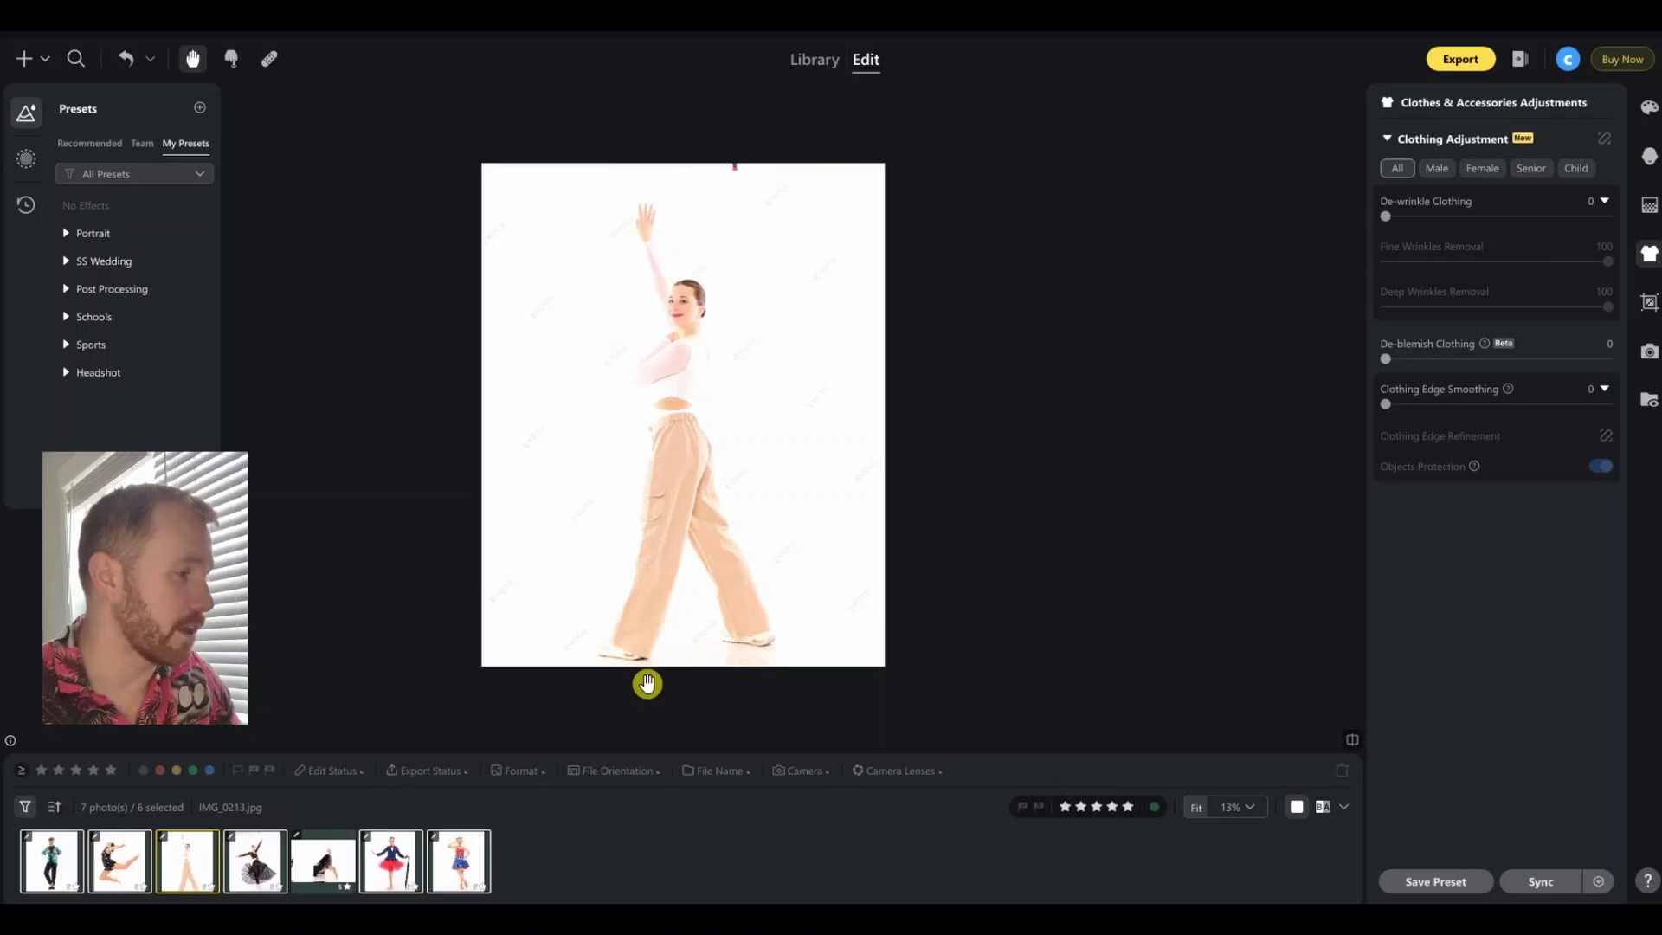
{"action": "left_click", "coordinate": [260, 859]}
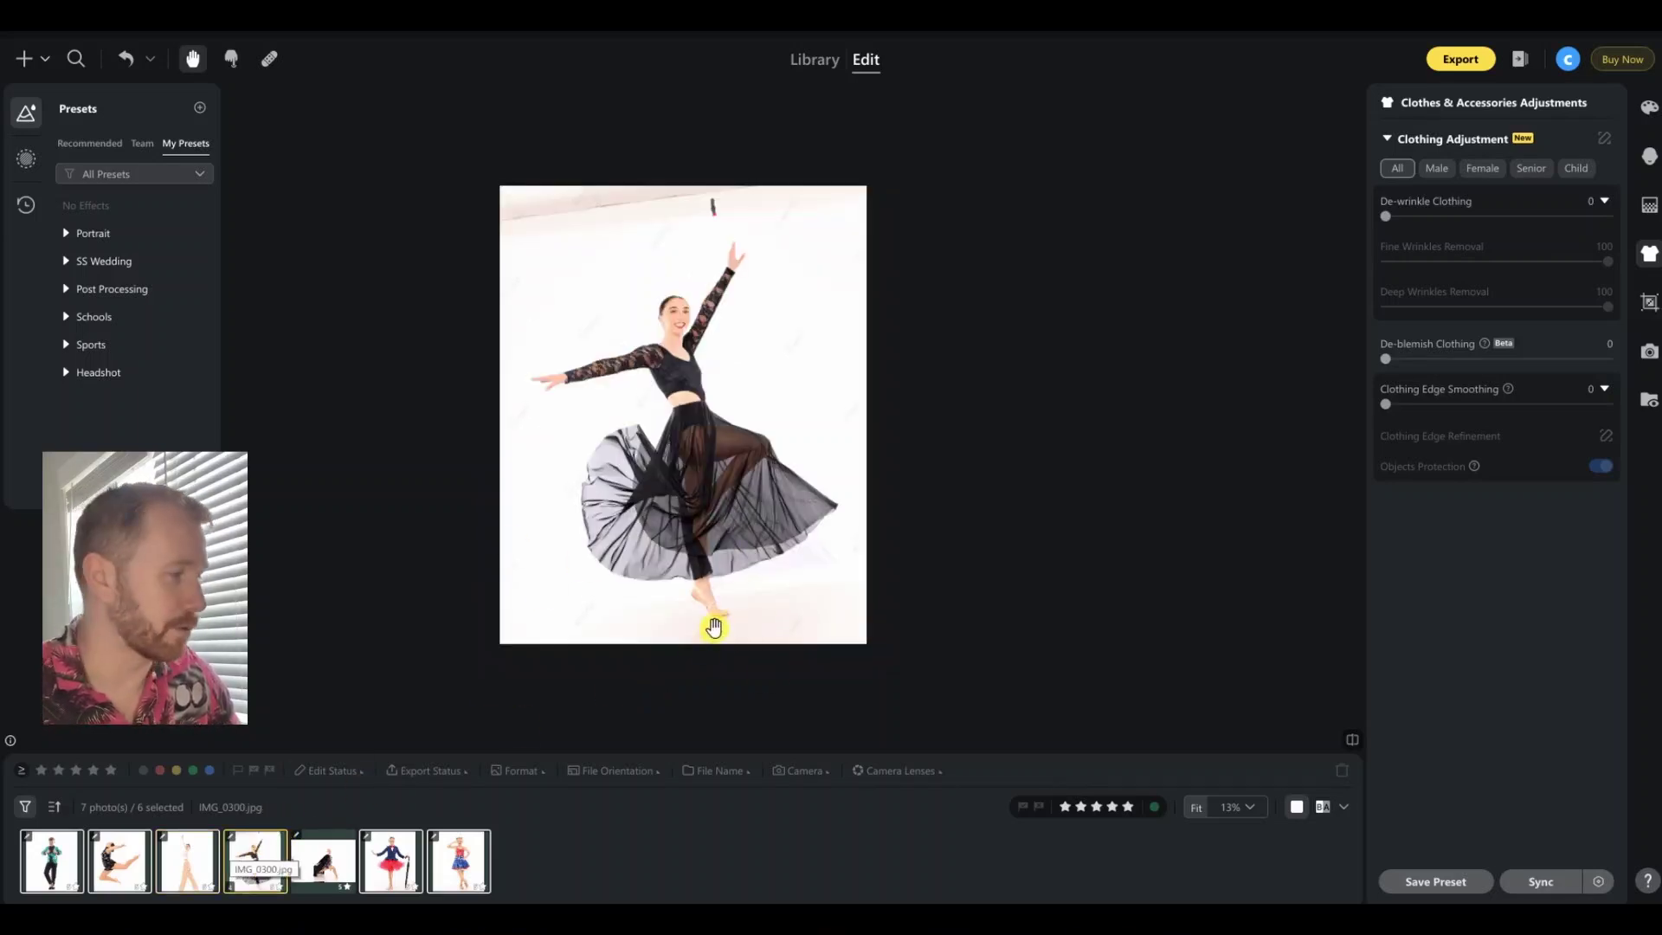
{"action": "left_click", "coordinate": [199, 865]}
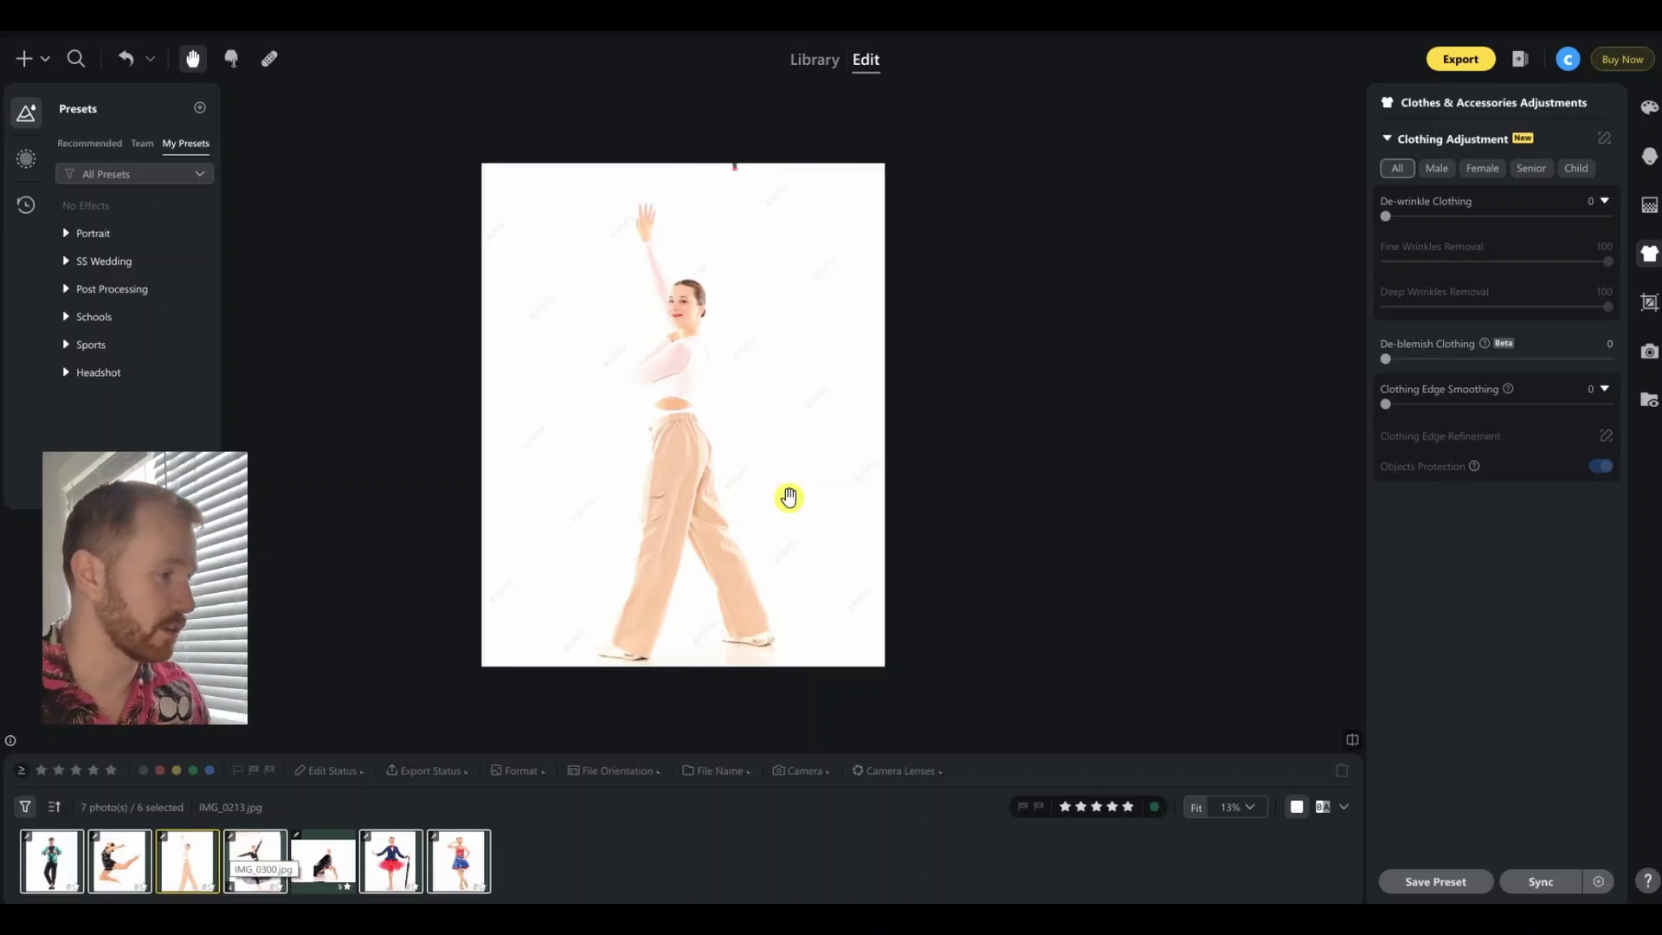
{"action": "left_click", "coordinate": [405, 860]}
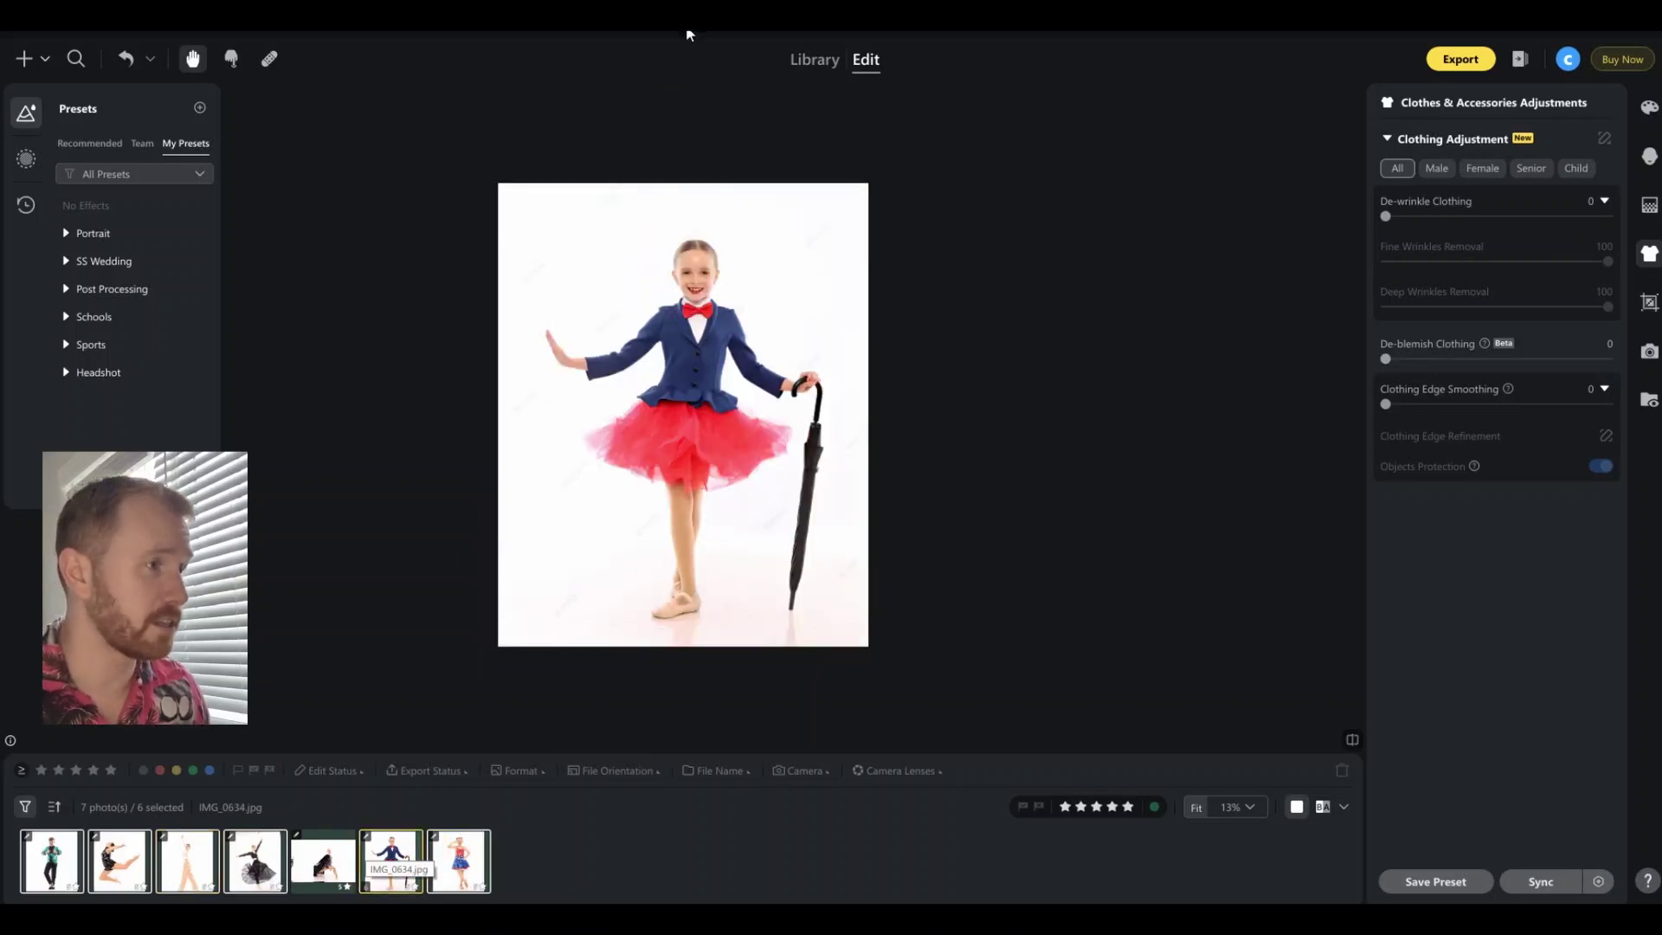
{"action": "left_click", "coordinate": [464, 866]}
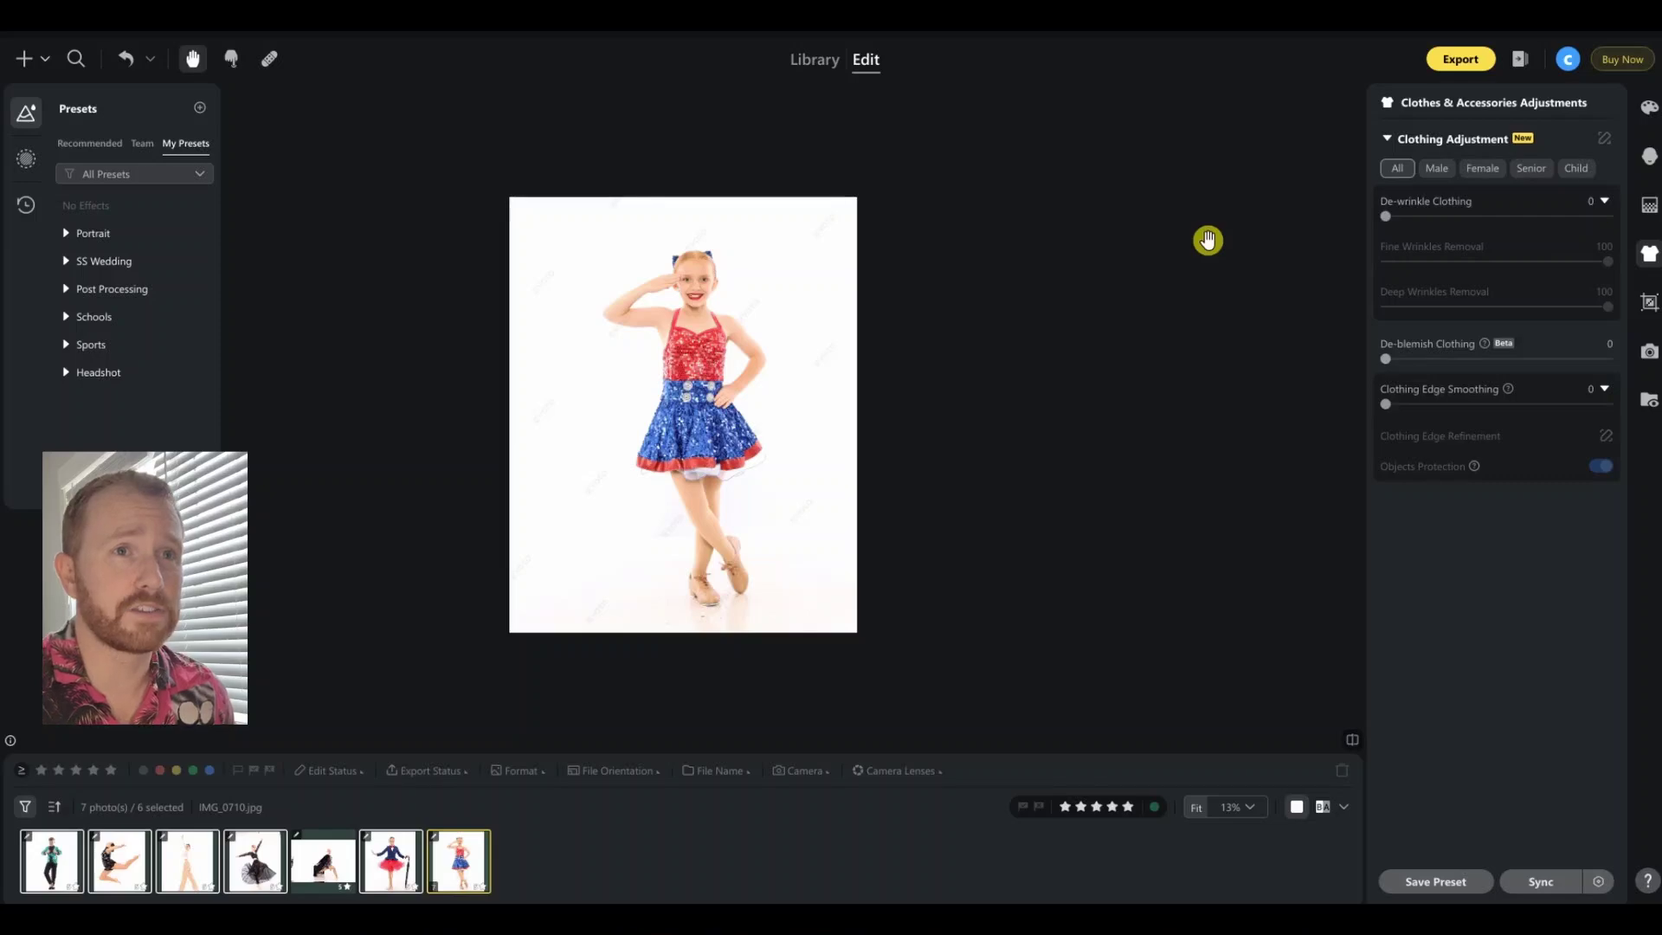
Step: In the color adjustments of the young baseball player's photo, set Exposure to 0.85 and Contrast to 16
{"action": "left_click", "coordinate": [1649, 109]}
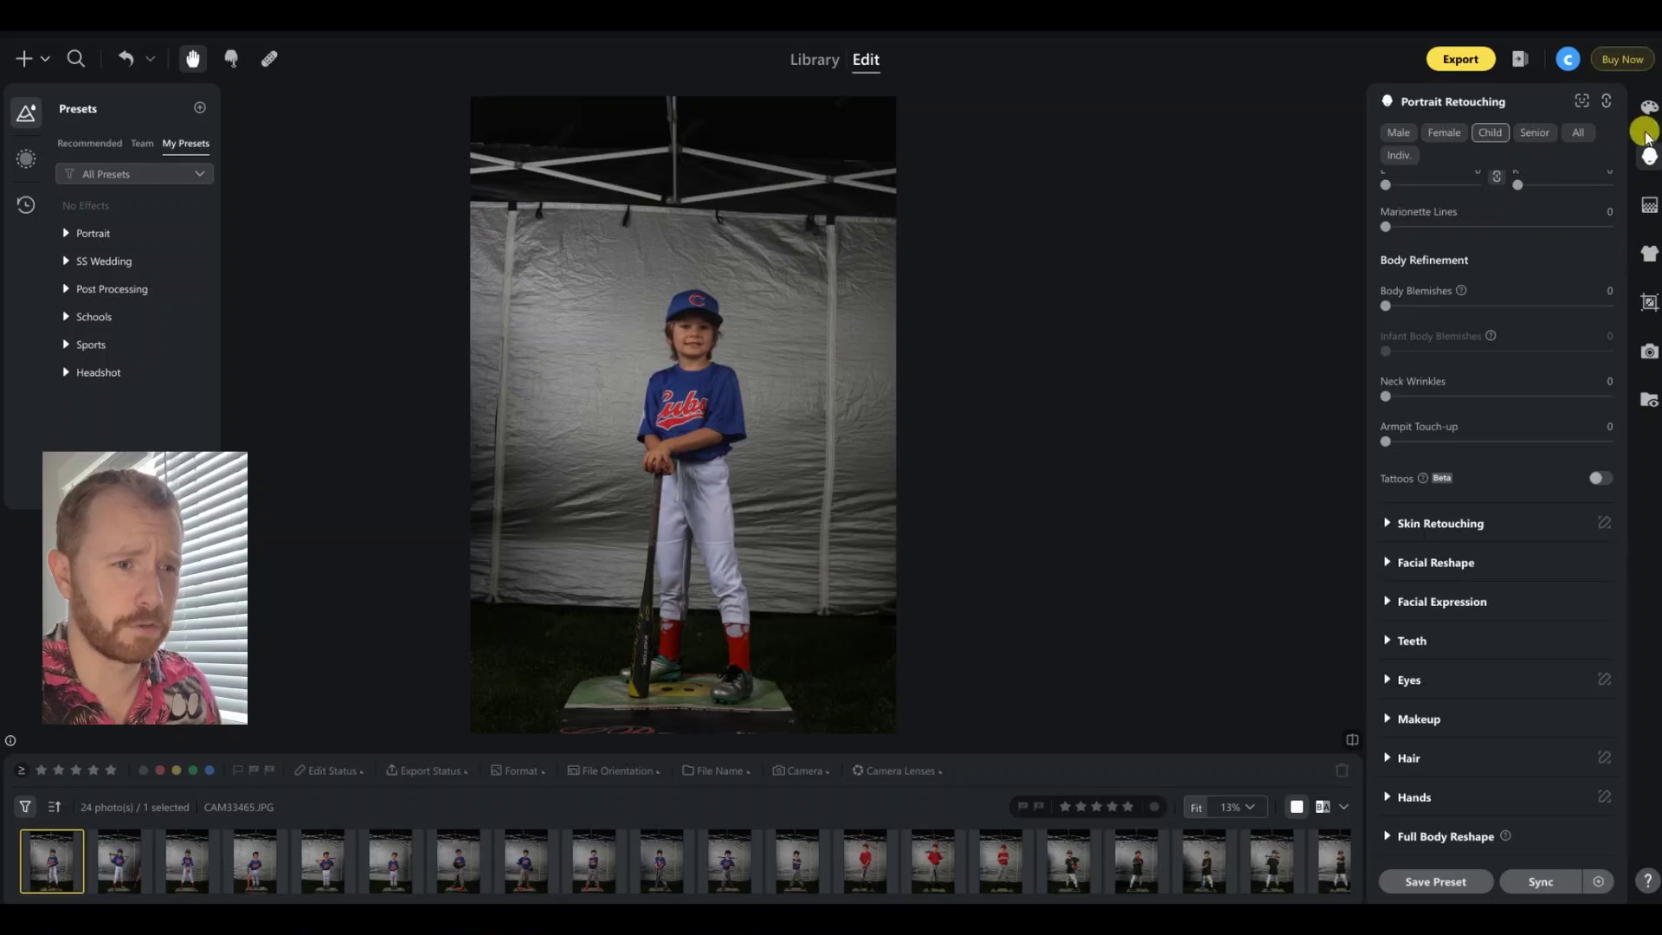
{"action": "left_click", "coordinate": [1648, 106]}
{"action": "scroll", "coordinate": [1462, 651], "scroll_direction": "down", "scroll_amount": 2}
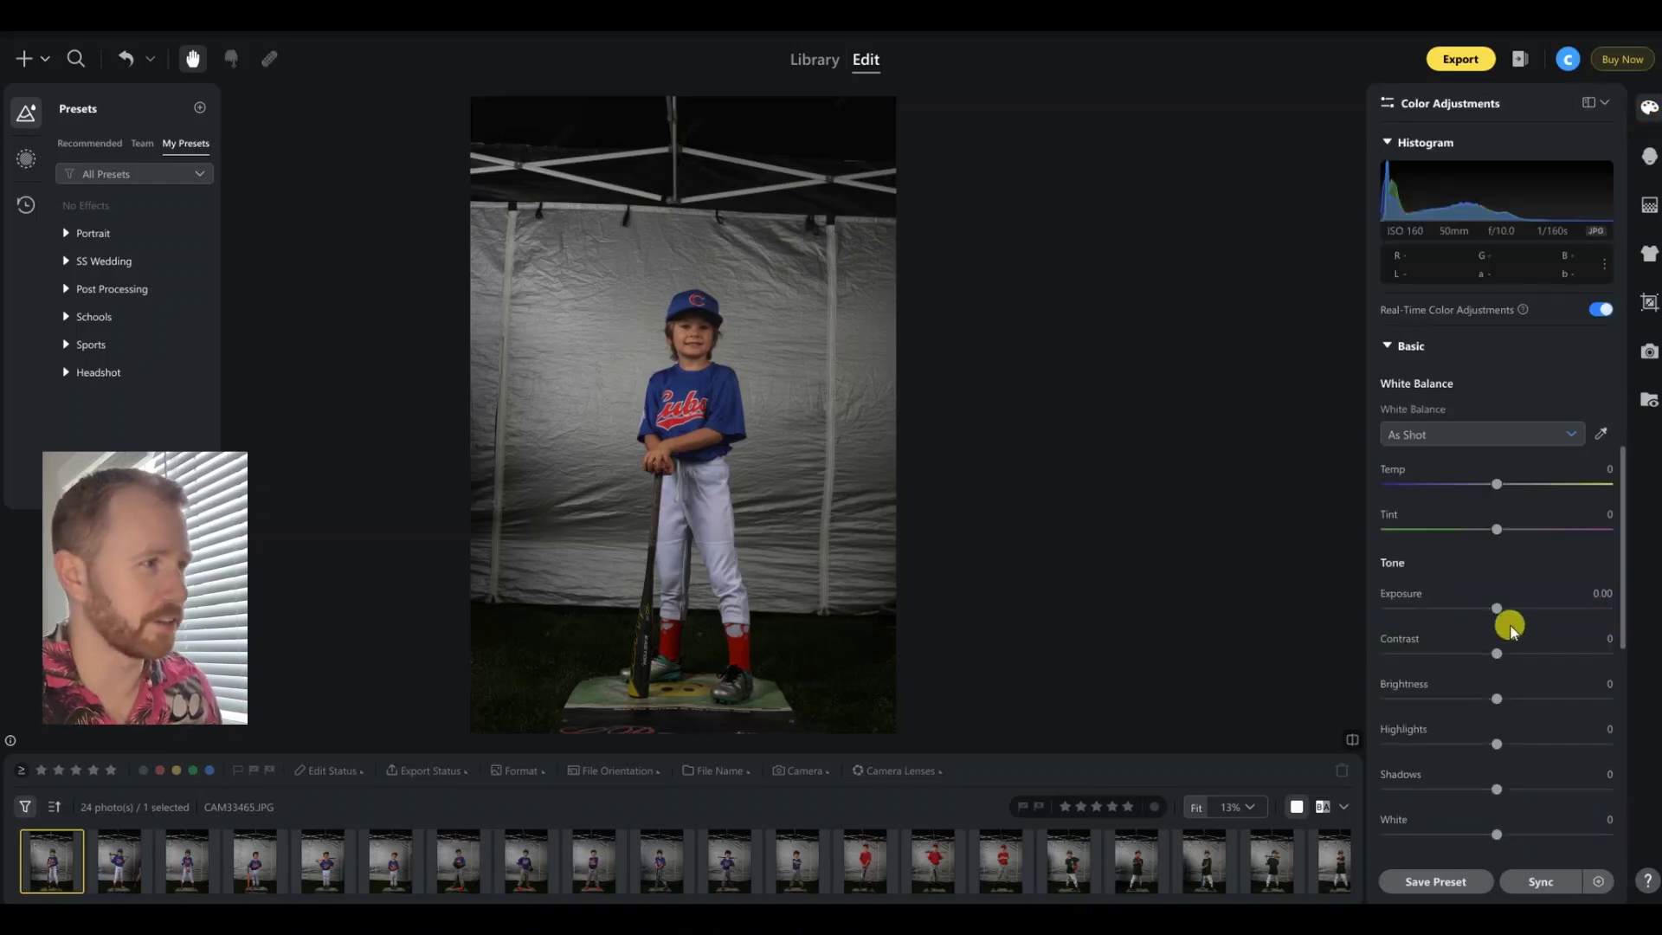
{"action": "left_click_drag", "start_coordinate": [1502, 609], "coordinate": [1514, 651]}
{"action": "scroll", "coordinate": [1521, 577], "scroll_direction": "down", "scroll_amount": 2}
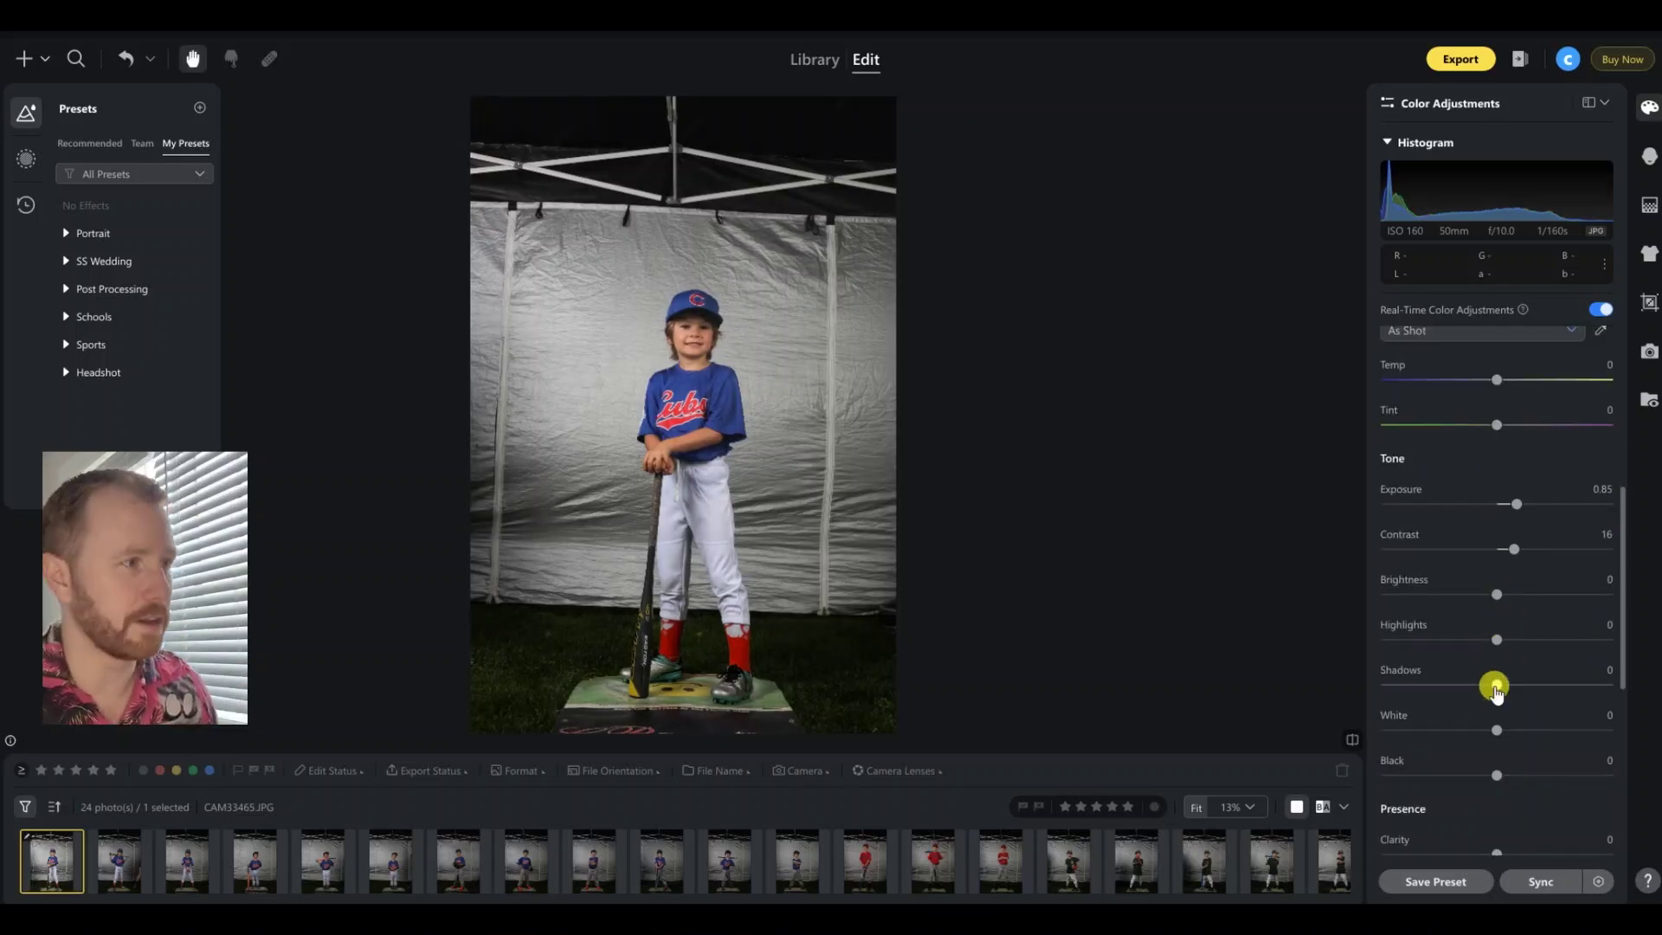
Step: Set the baseball photo's Shadows to -14, White to 16, Black to -5, Dehaze to 23 and Clarity to -16
{"action": "left_click_drag", "start_coordinate": [1495, 688], "coordinate": [1490, 774]}
{"action": "scroll", "coordinate": [1530, 724], "scroll_direction": "down", "scroll_amount": 2}
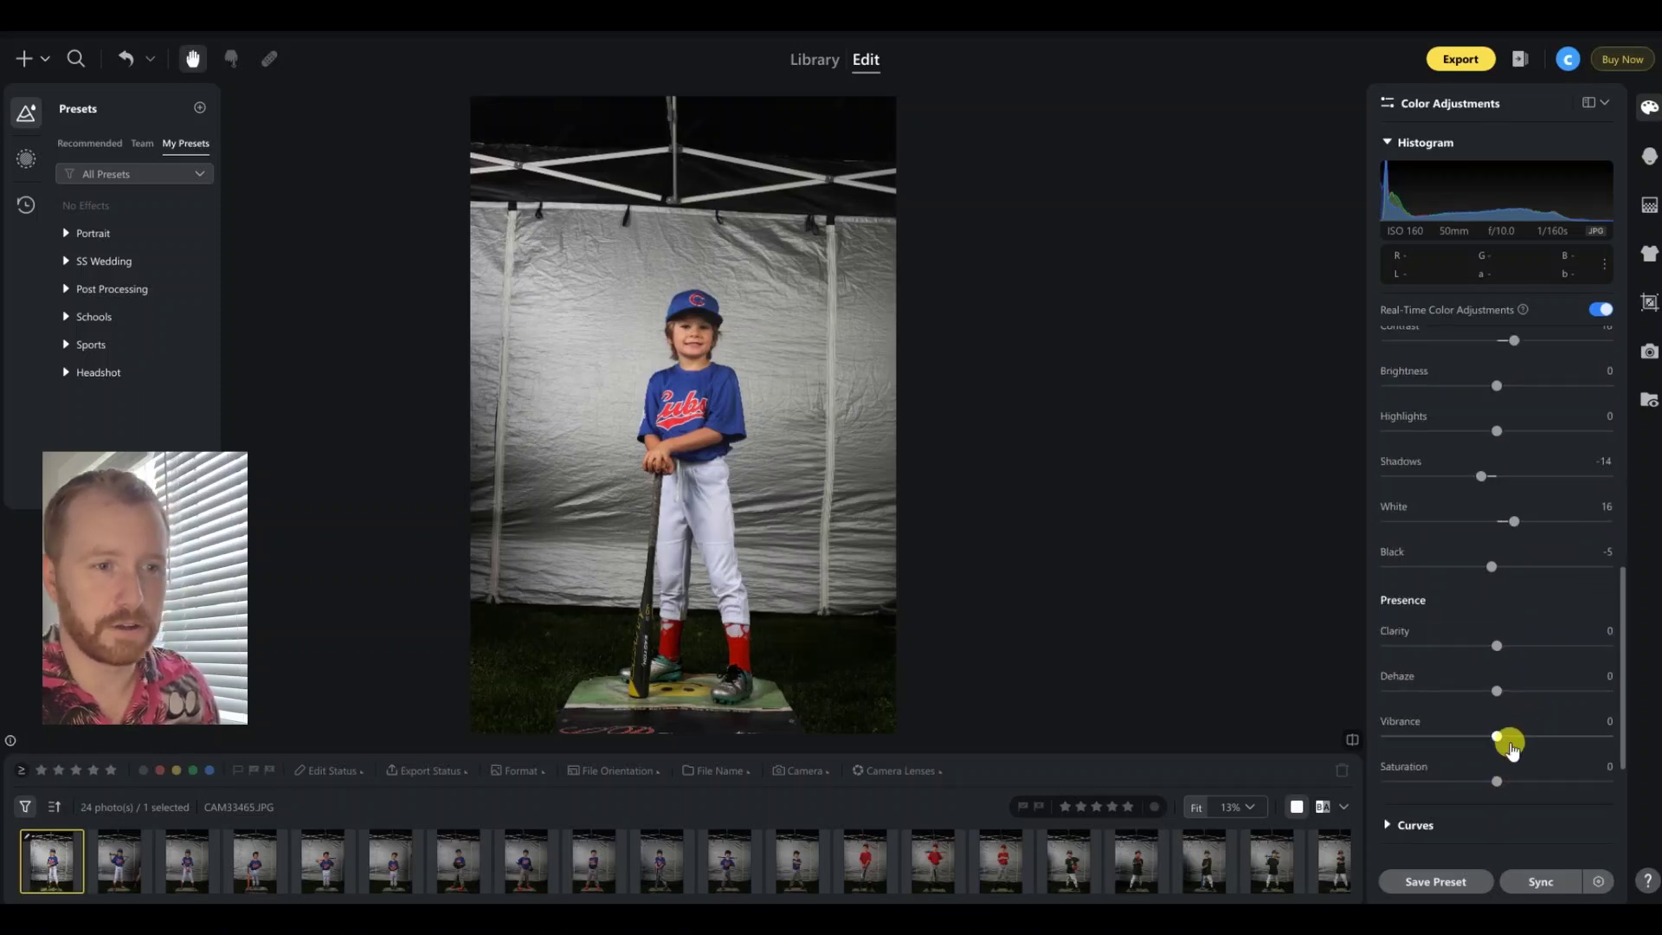
{"action": "mouse_move", "coordinate": [1496, 690]}
{"action": "left_mouse_down"}
{"action": "mouse_move", "coordinate": [1527, 690]}
{"action": "mouse_move", "coordinate": [1481, 647]}
{"action": "mouse_move", "coordinate": [1522, 690]}
{"action": "left_mouse_up"}
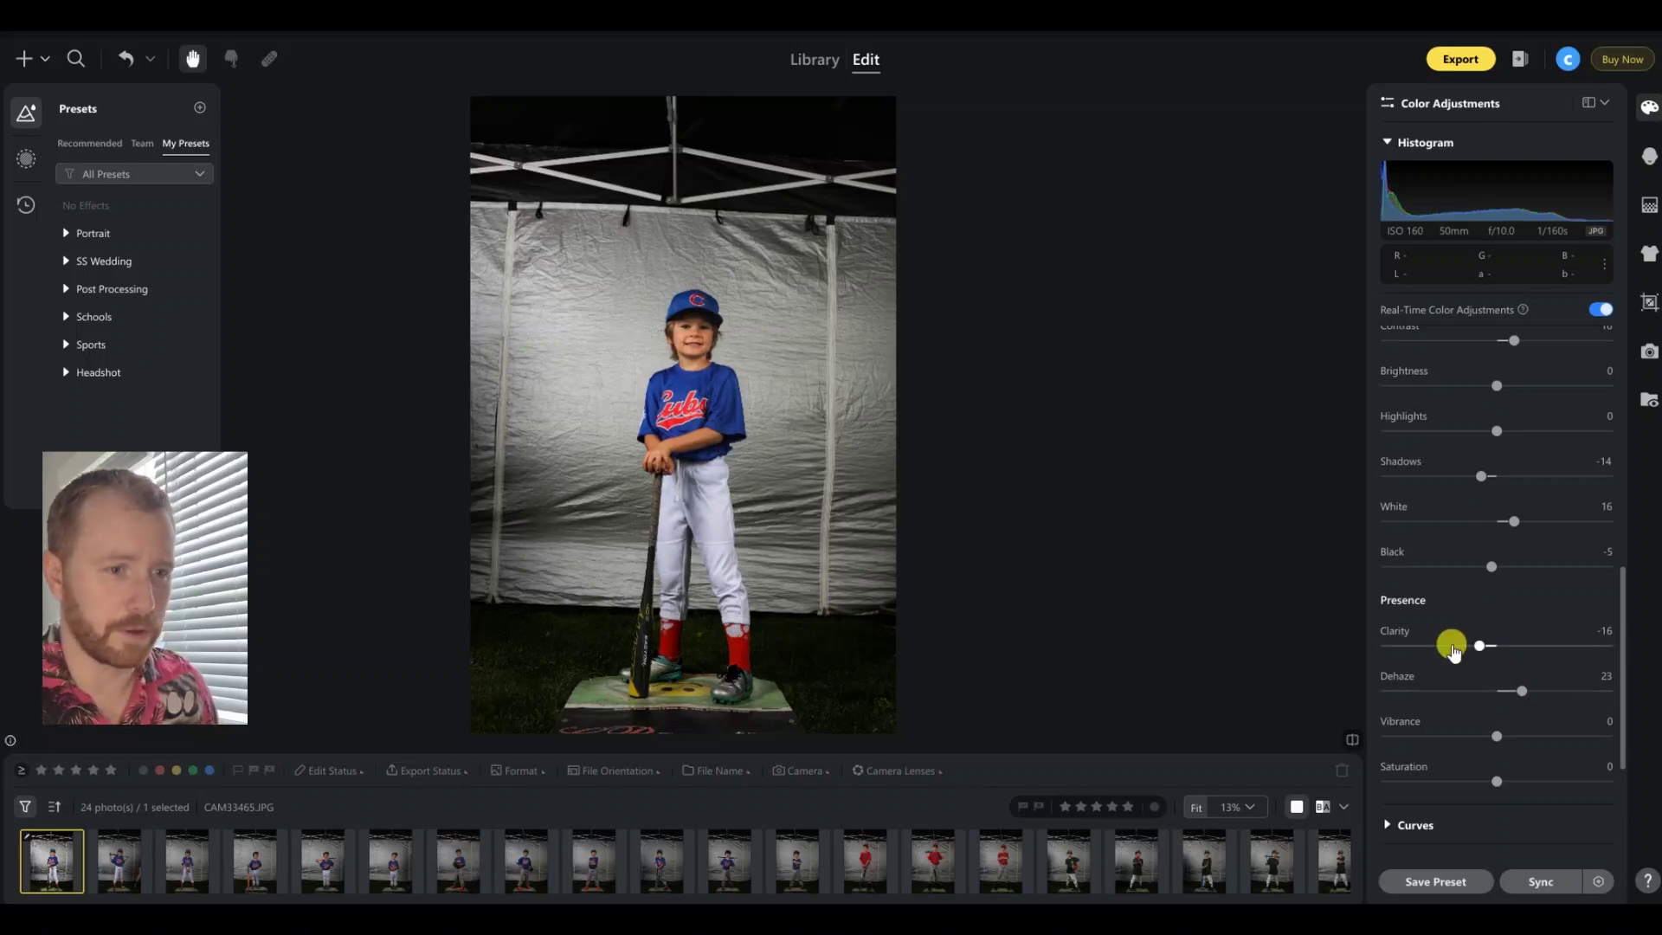
{"action": "scroll", "coordinate": [1455, 641], "scroll_direction": "down", "scroll_amount": 2}
{"action": "scroll", "coordinate": [1471, 592], "scroll_direction": "down", "scroll_amount": 2}
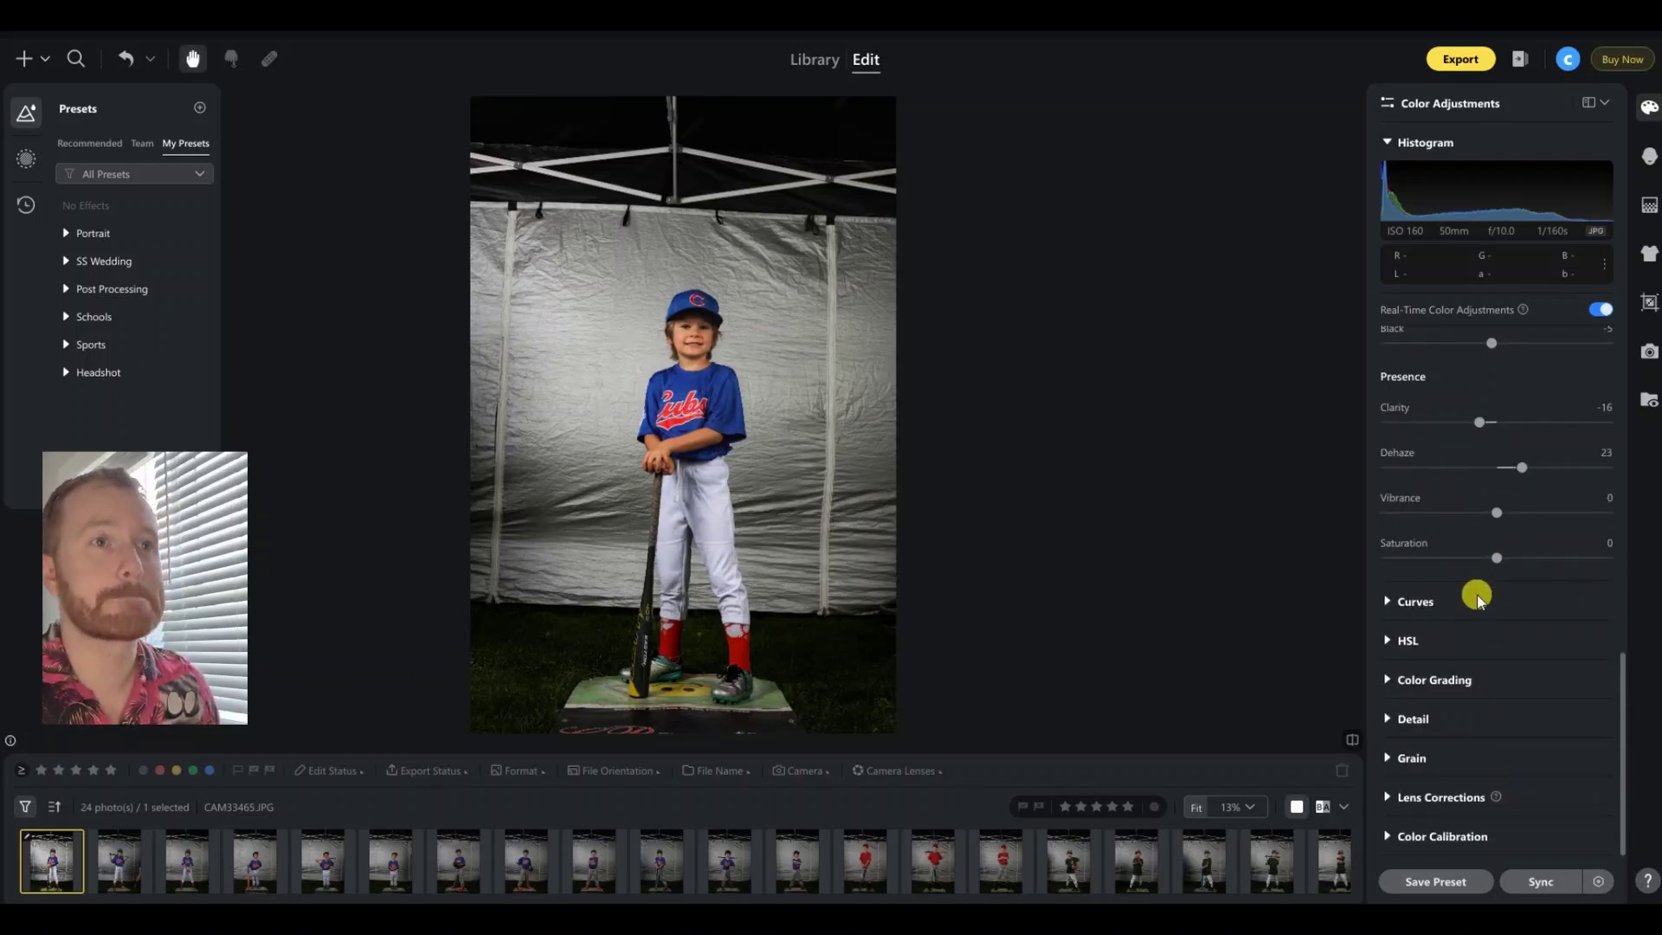
{"action": "scroll", "coordinate": [1478, 592], "scroll_direction": "up", "scroll_amount": 12}
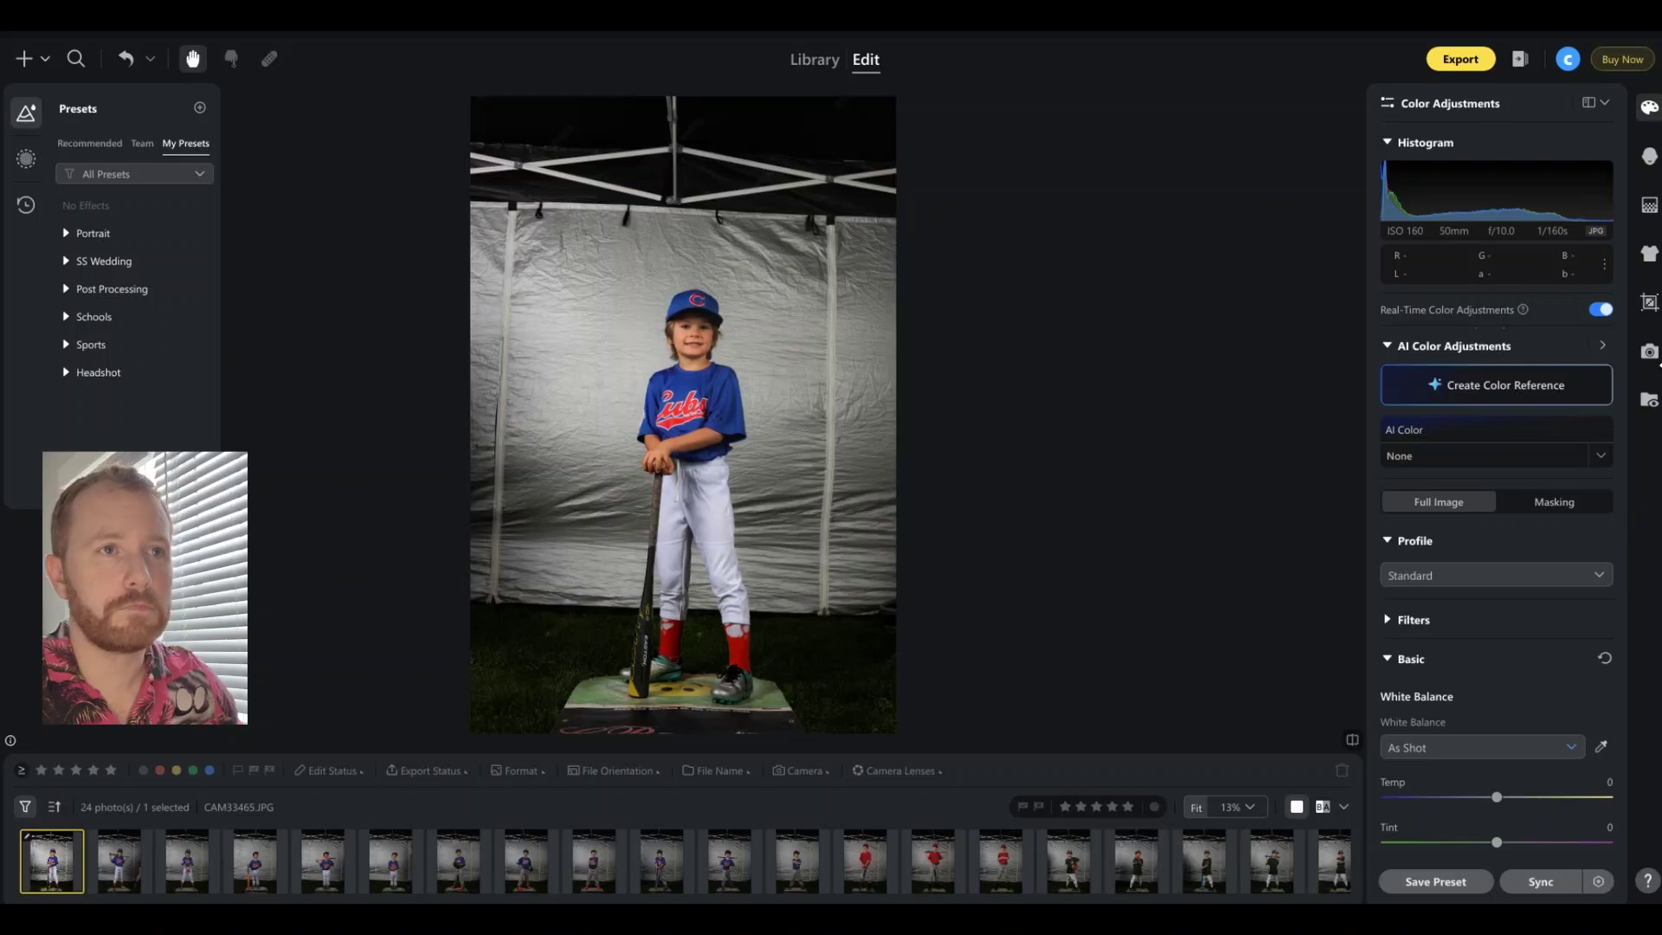
Step: In the Child portrait retouching, set Freckles & Acne to 82 with Freckles at 0, and Reduce Face Shine to 39
{"action": "left_click", "coordinate": [1649, 156]}
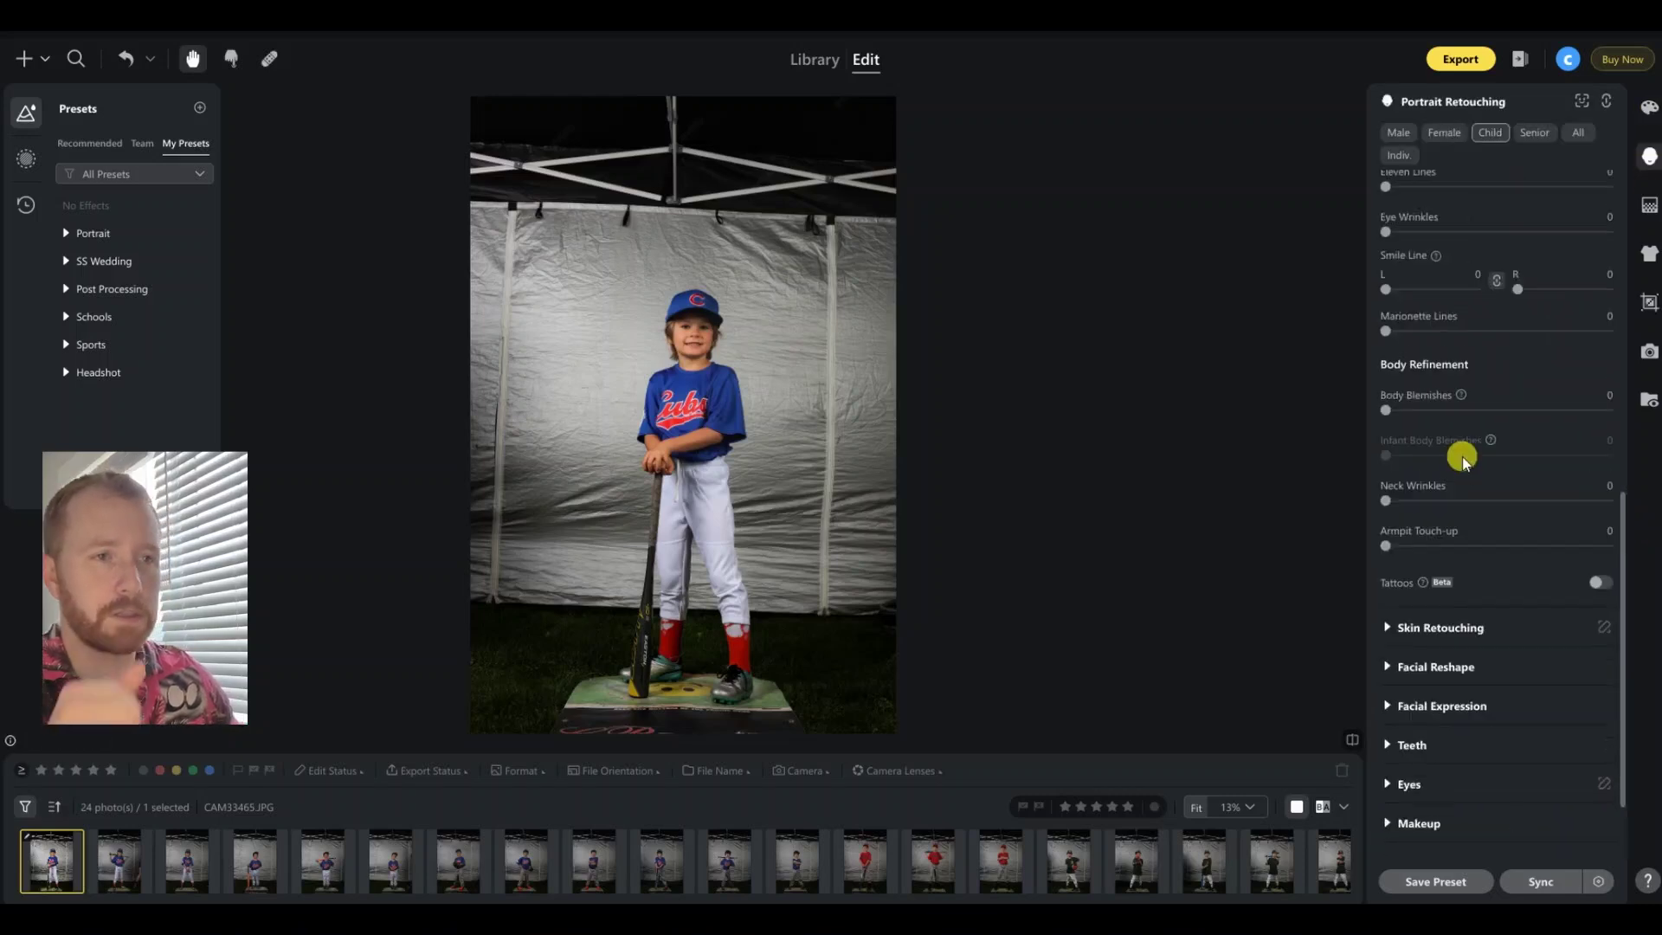
{"action": "scroll", "coordinate": [1462, 455], "scroll_direction": "up", "scroll_amount": 5}
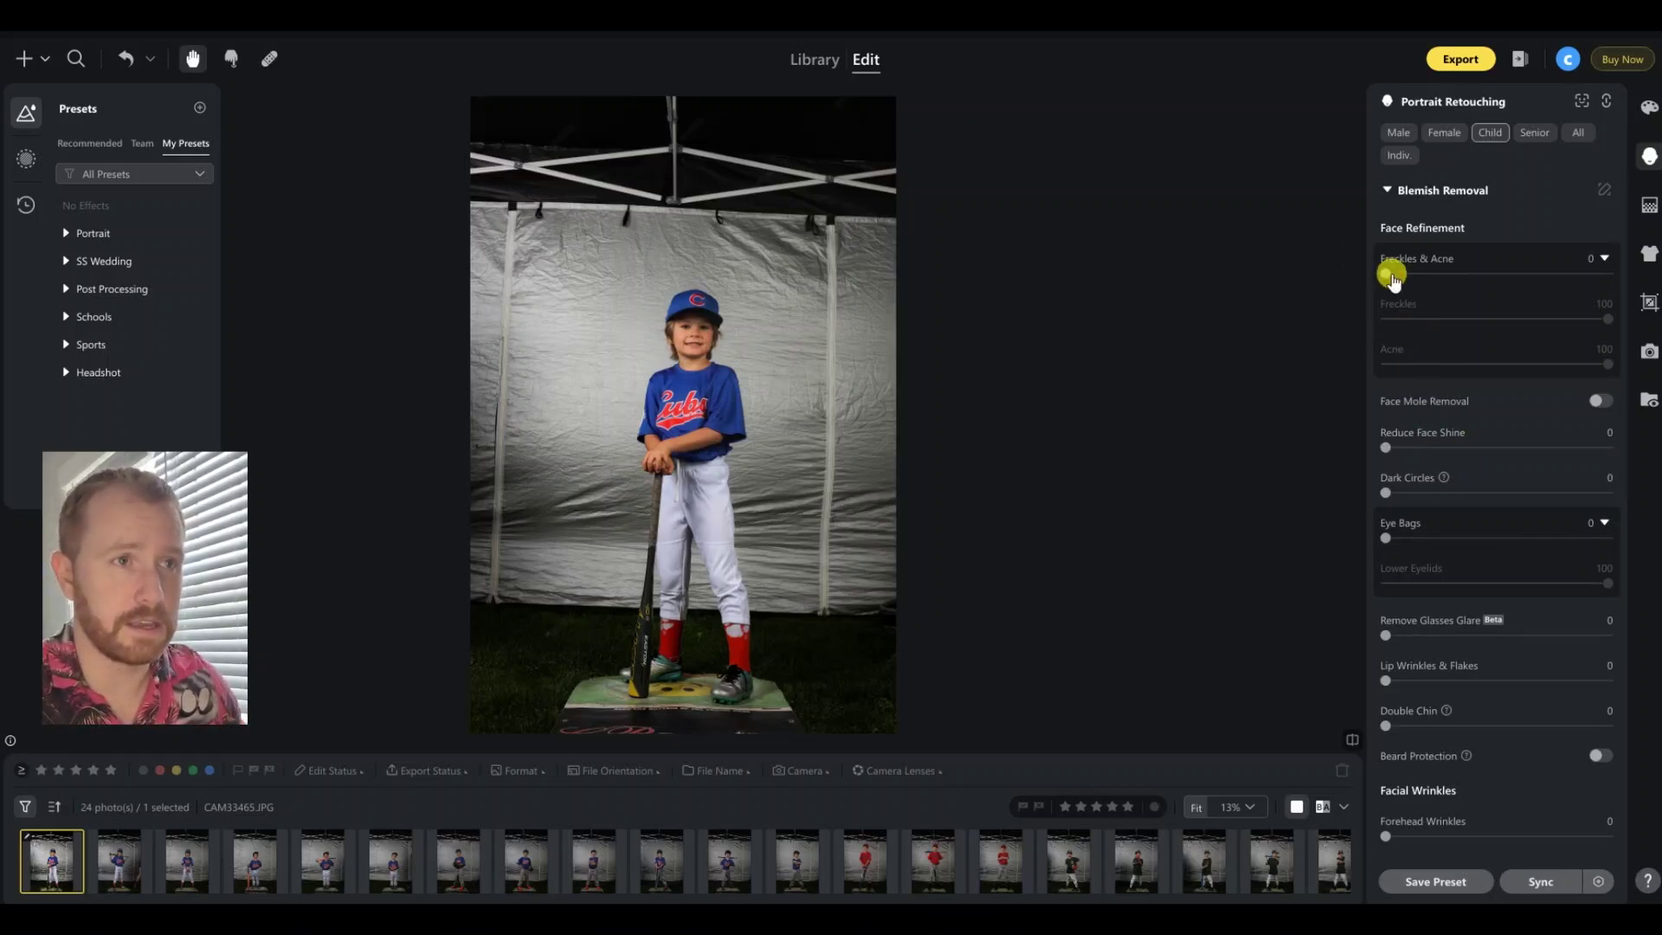
{"action": "left_click_drag", "start_coordinate": [1385, 277], "coordinate": [1387, 362]}
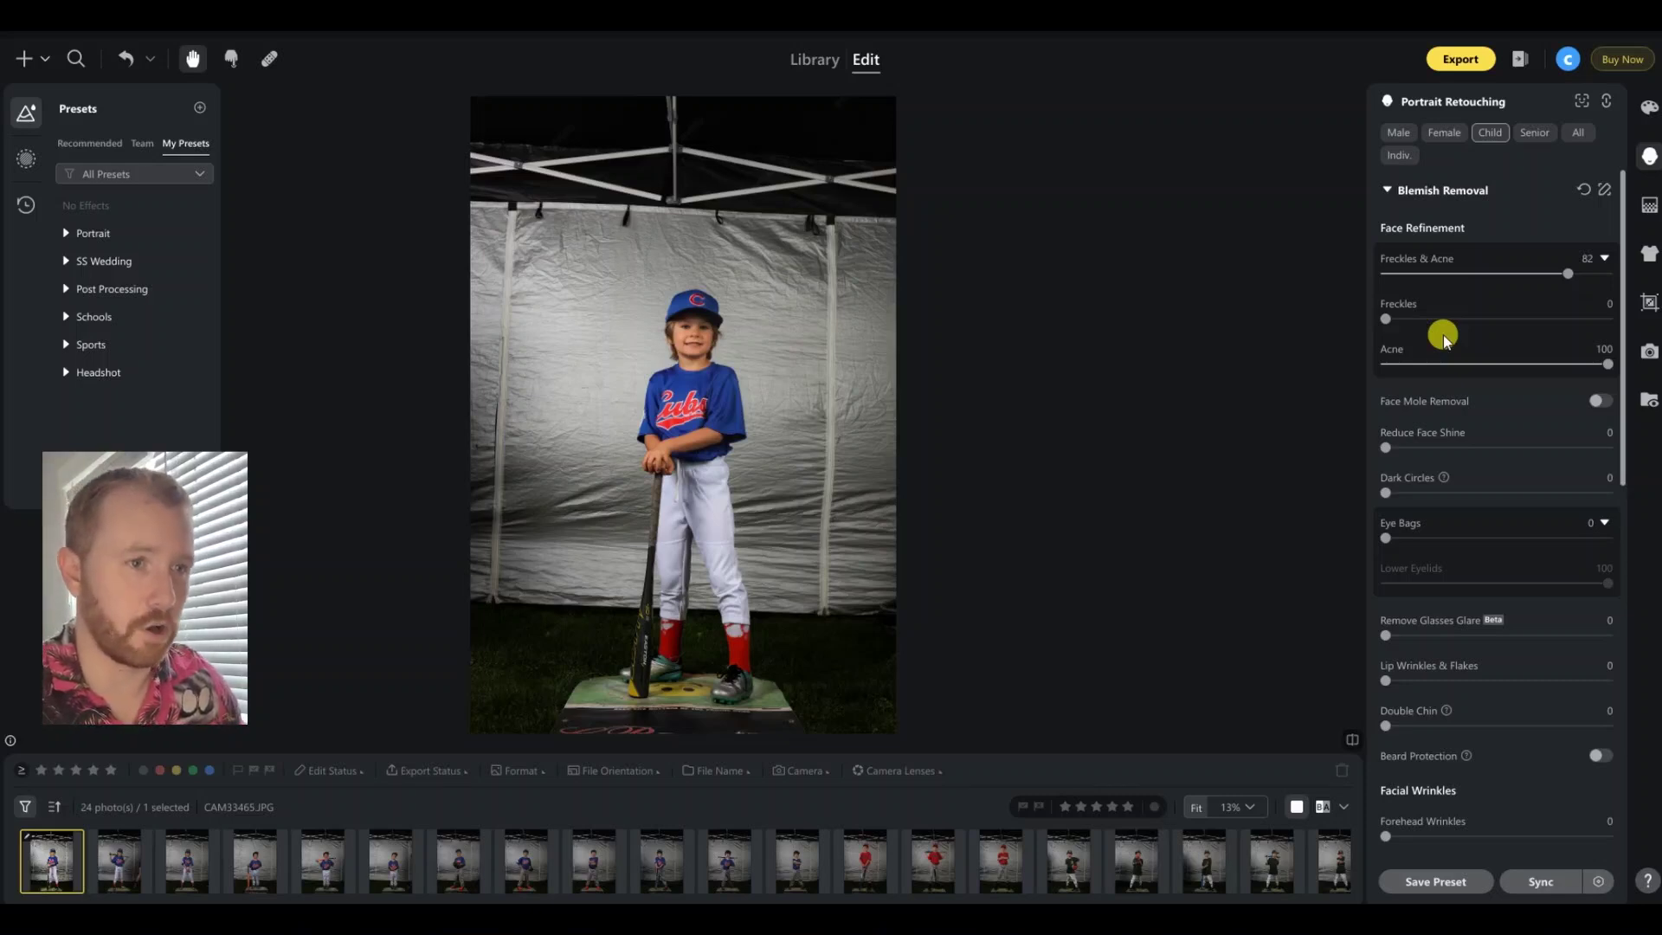
{"action": "left_click_drag", "start_coordinate": [1385, 449], "coordinate": [1428, 446]}
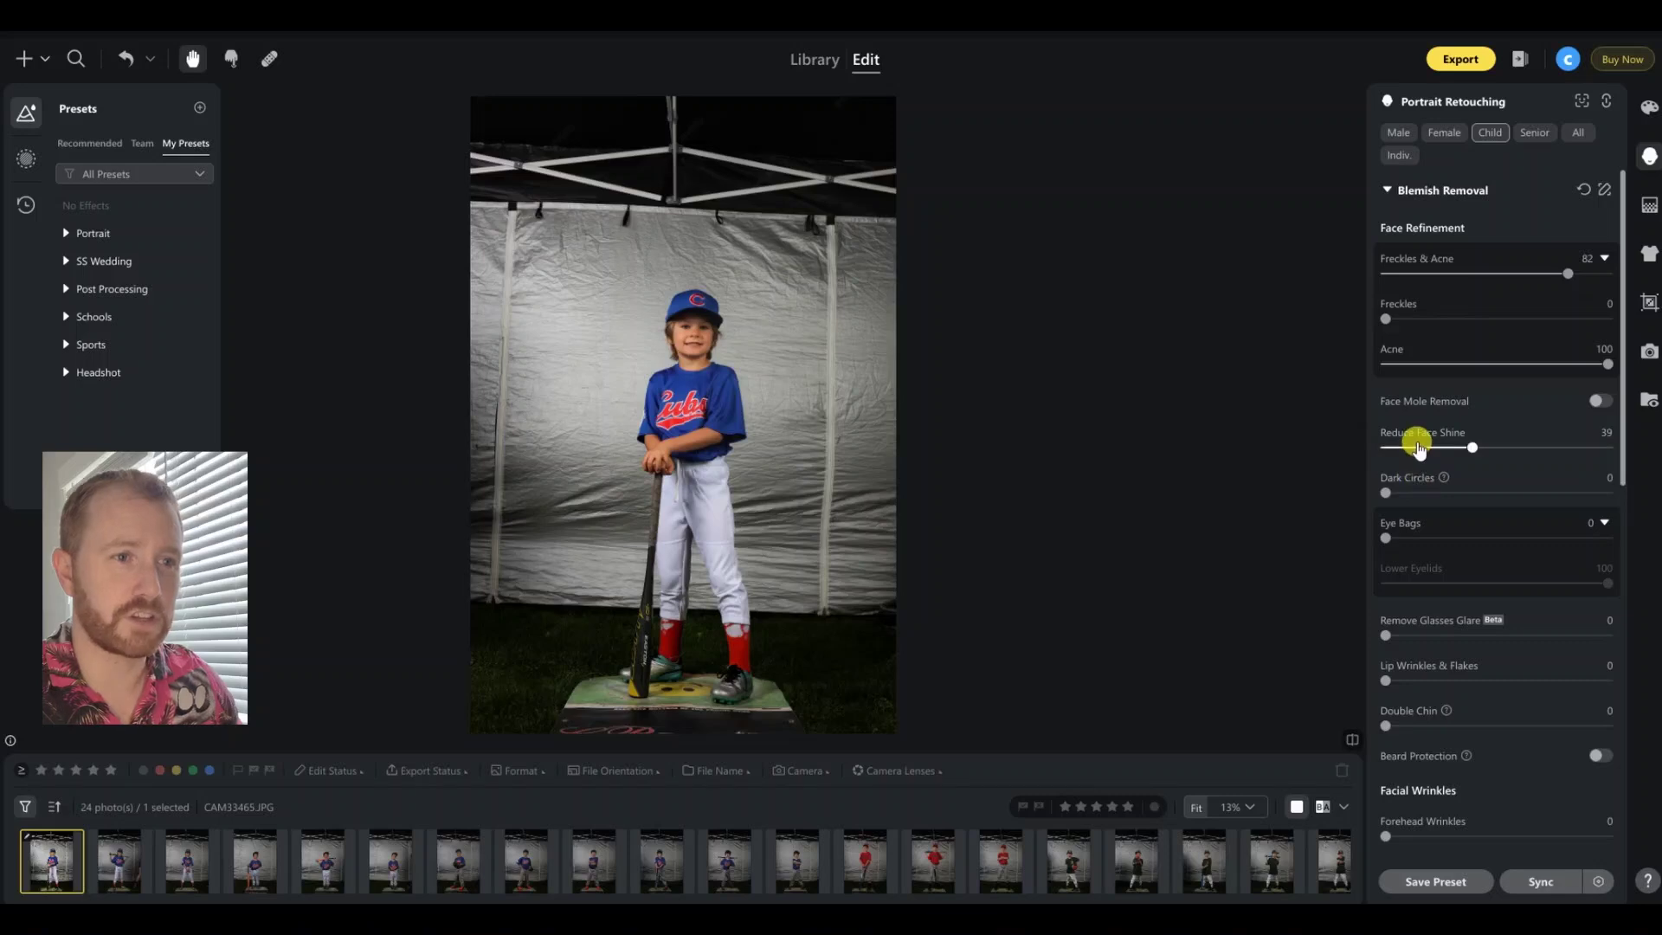
Step: Set both Remove Glasses Glare and Double Chin to 100 for the child
{"action": "scroll", "coordinate": [1416, 431], "scroll_direction": "down", "scroll_amount": 3}
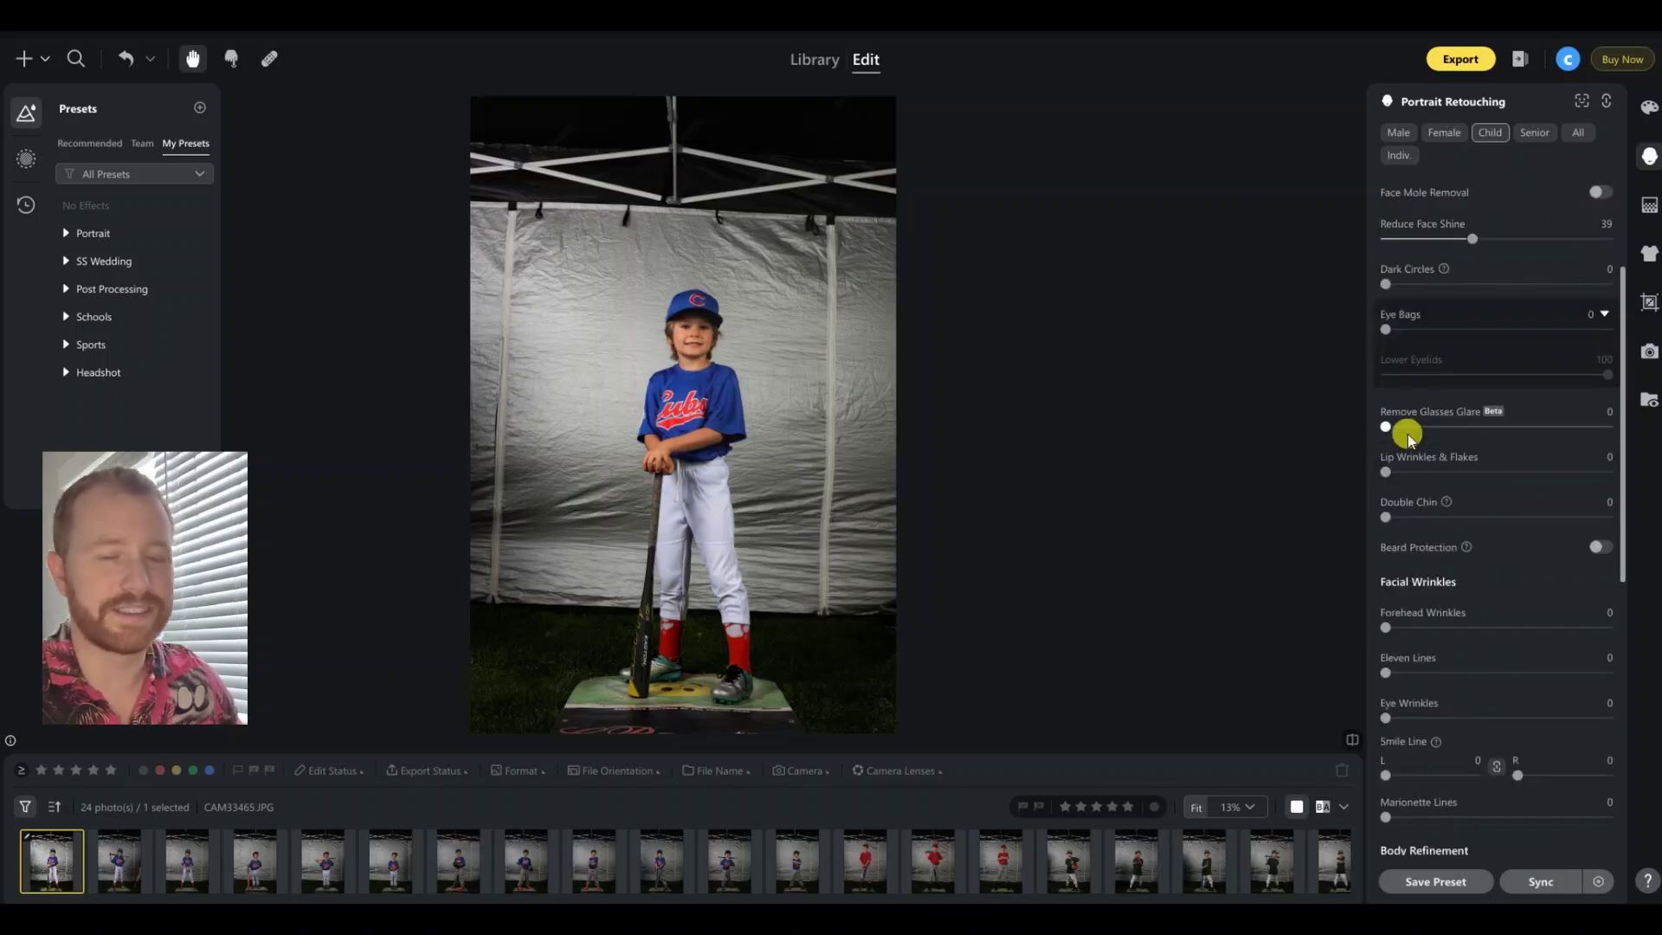
{"action": "left_click_drag", "start_coordinate": [1385, 426], "coordinate": [1525, 433]}
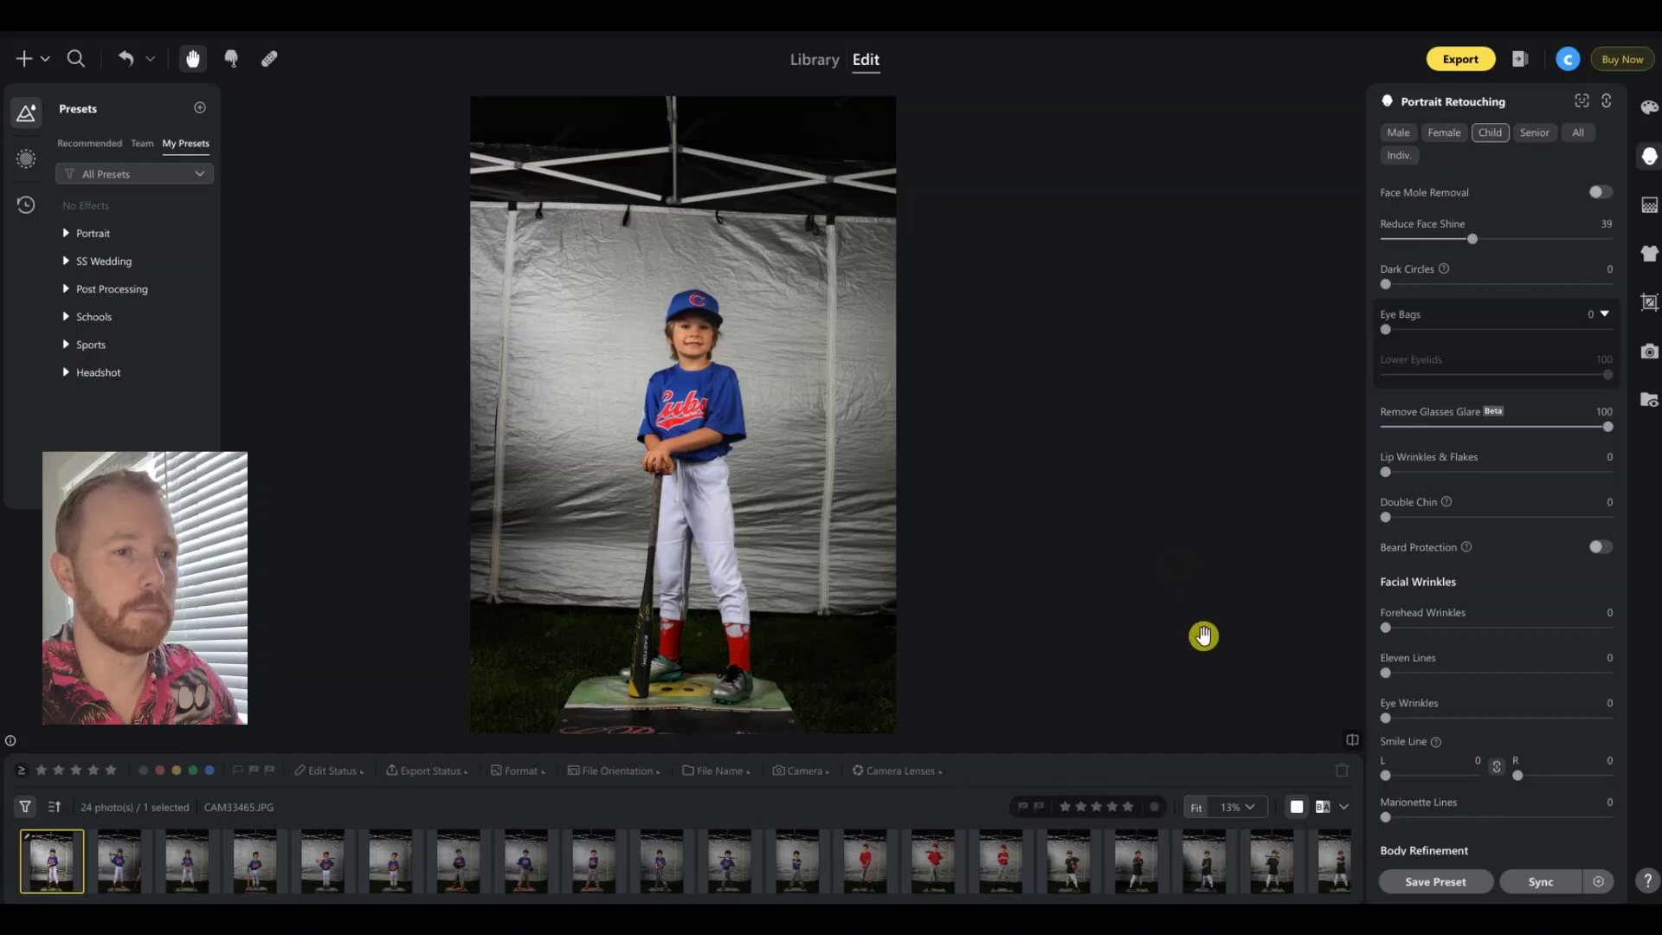
{"action": "left_click_drag", "start_coordinate": [1384, 516], "coordinate": [1608, 516]}
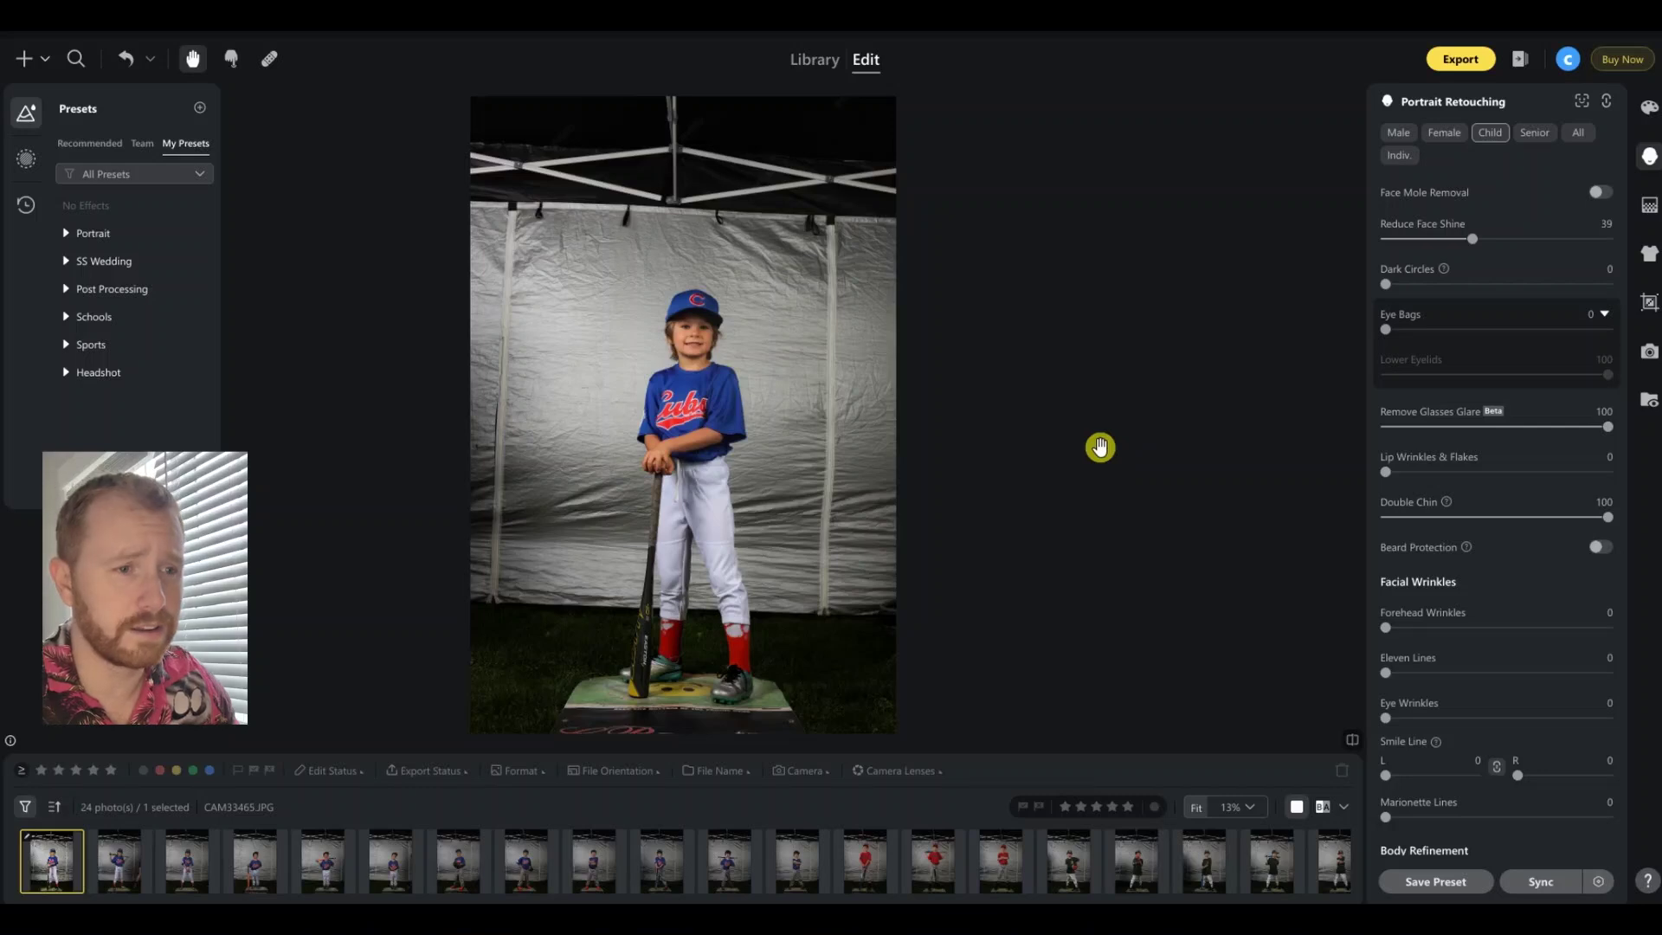
Step: In Facial Reshape, set the child's Up / Down head pose to 77
{"action": "scroll", "coordinate": [1429, 531], "scroll_direction": "down", "scroll_amount": 5}
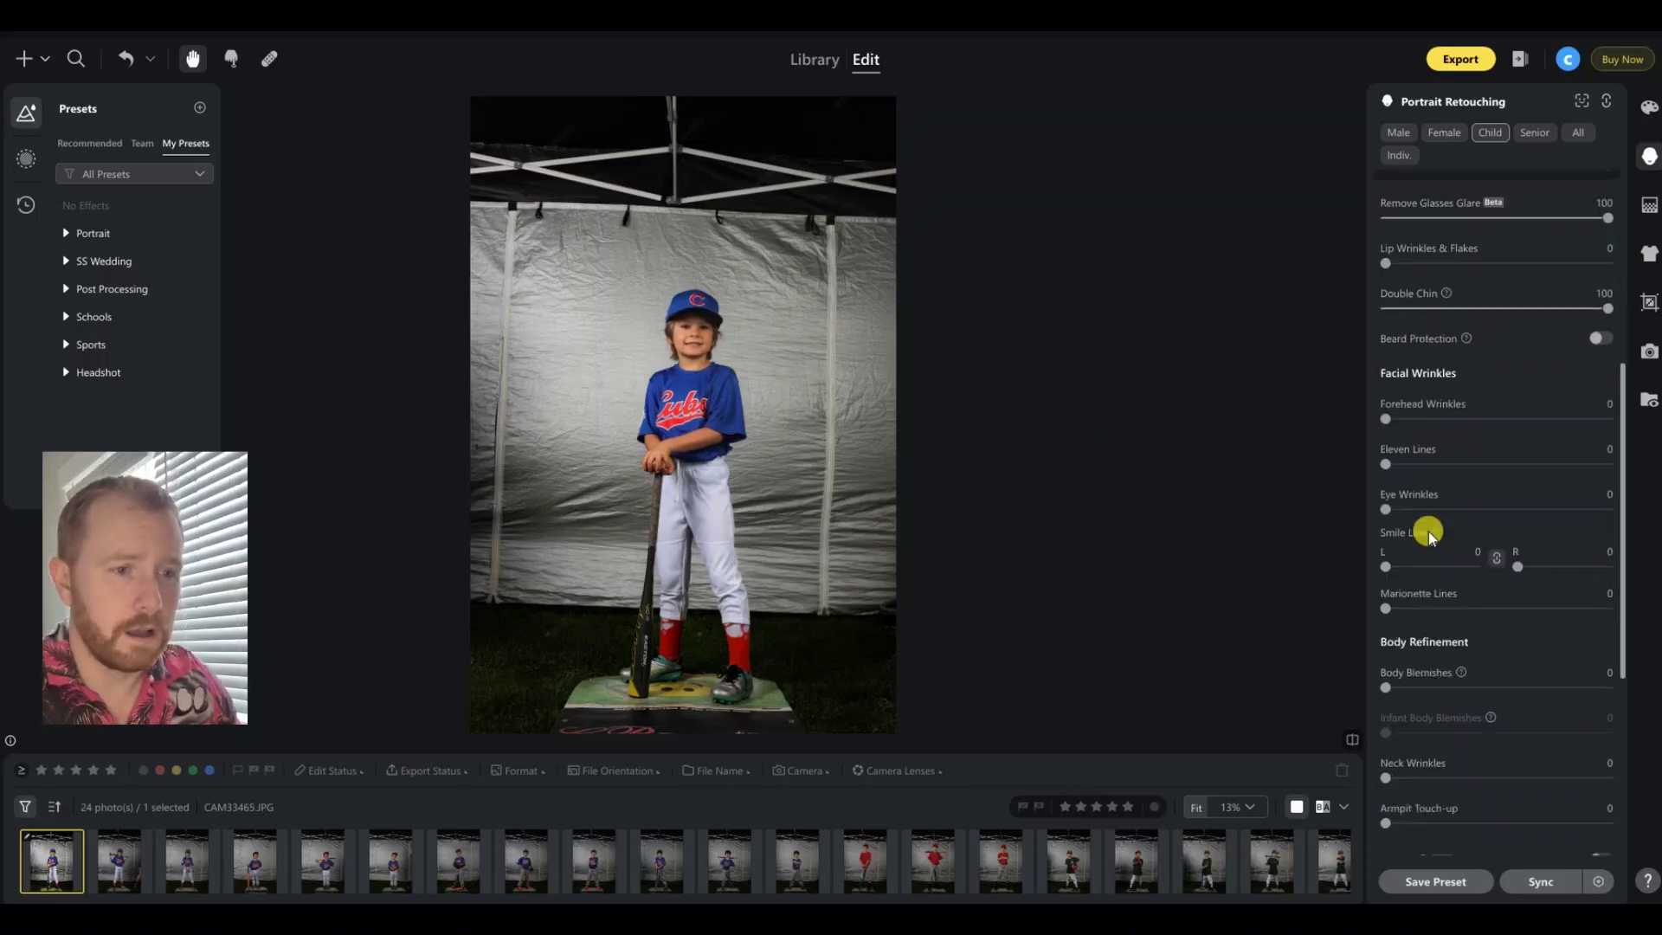
{"action": "scroll", "coordinate": [1428, 532], "scroll_direction": "down", "scroll_amount": 2}
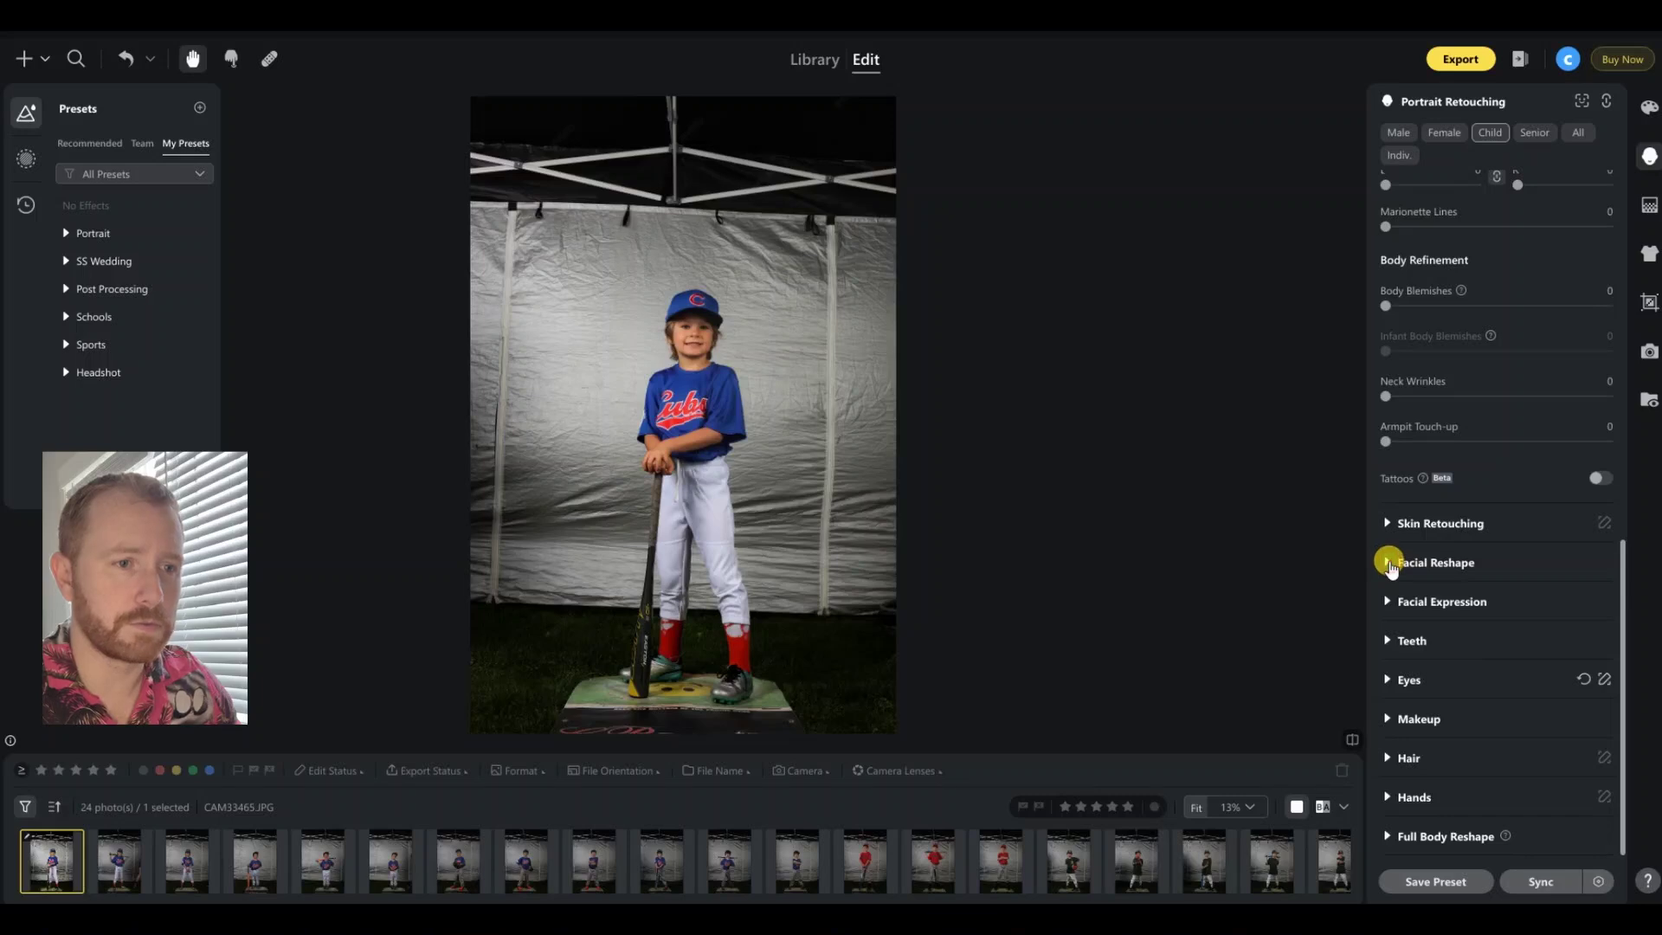
{"action": "left_click", "coordinate": [1387, 563]}
{"action": "scroll", "coordinate": [1490, 571], "scroll_direction": "down", "scroll_amount": 3}
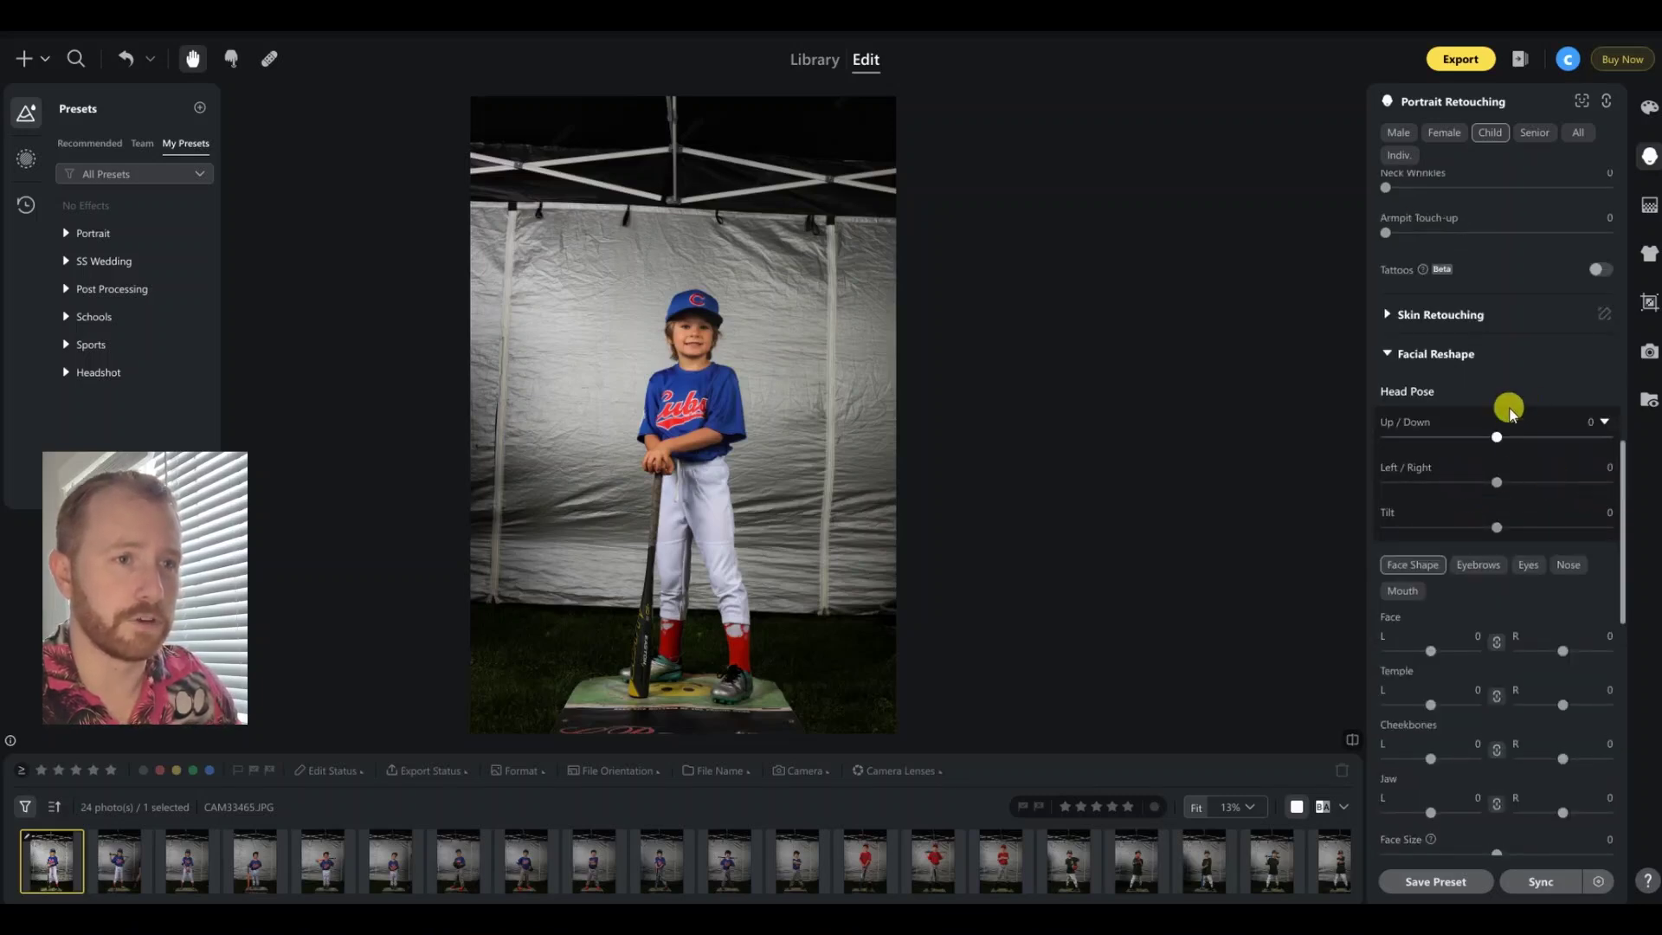
{"action": "left_click_drag", "start_coordinate": [1496, 437], "coordinate": [1584, 449]}
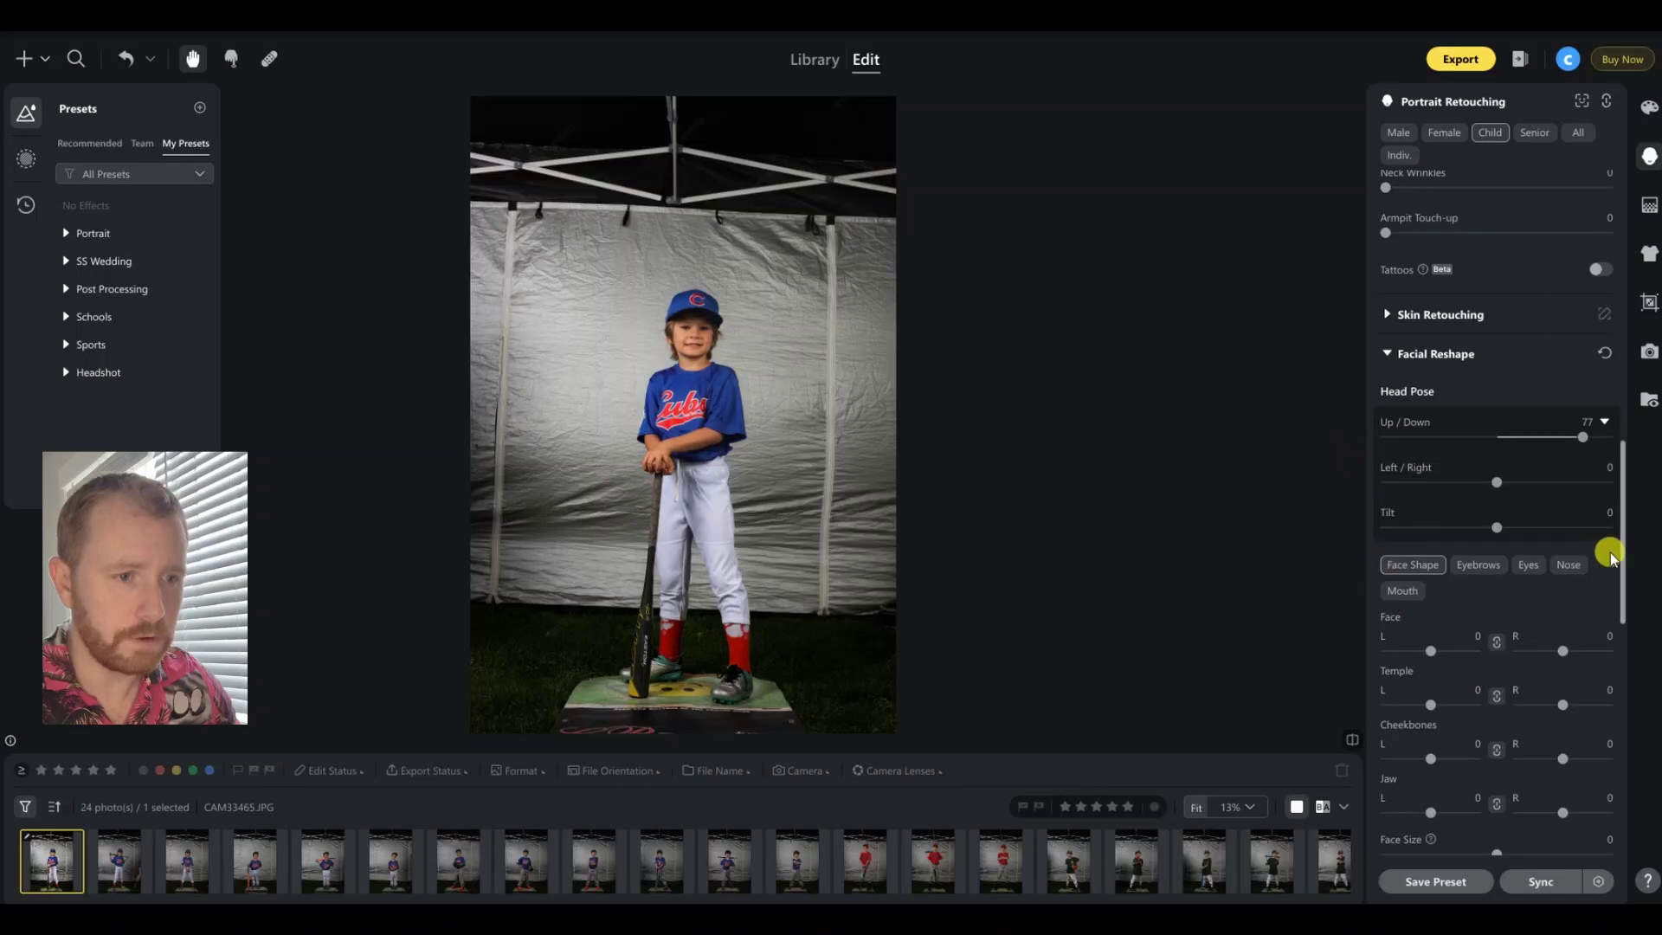
Step: In the child's Face Shape settings, set the linked V-Shape values to 6 on both sides
{"action": "scroll", "coordinate": [1536, 468], "scroll_direction": "down", "scroll_amount": 2}
{"action": "scroll", "coordinate": [1551, 517], "scroll_direction": "down", "scroll_amount": 4}
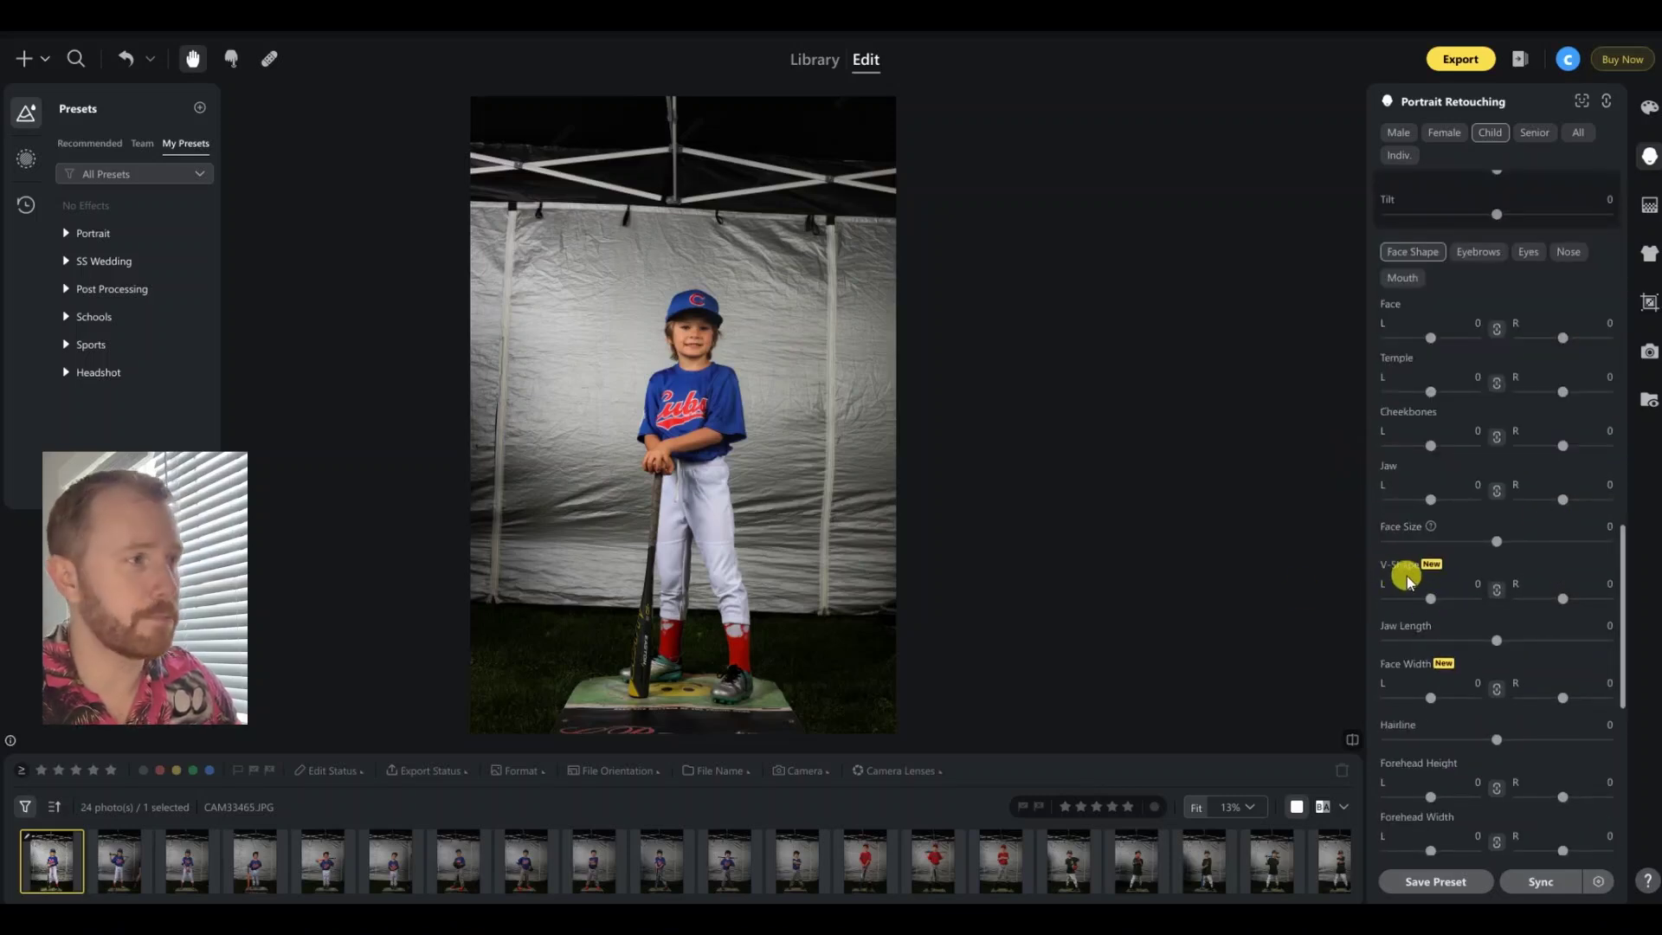
{"action": "mouse_move", "coordinate": [1428, 597]}
{"action": "left_mouse_down"}
{"action": "mouse_move", "coordinate": [1402, 601]}
{"action": "mouse_move", "coordinate": [1528, 596]}
{"action": "mouse_move", "coordinate": [1413, 594]}
{"action": "mouse_move", "coordinate": [1467, 597]}
{"action": "left_mouse_up"}
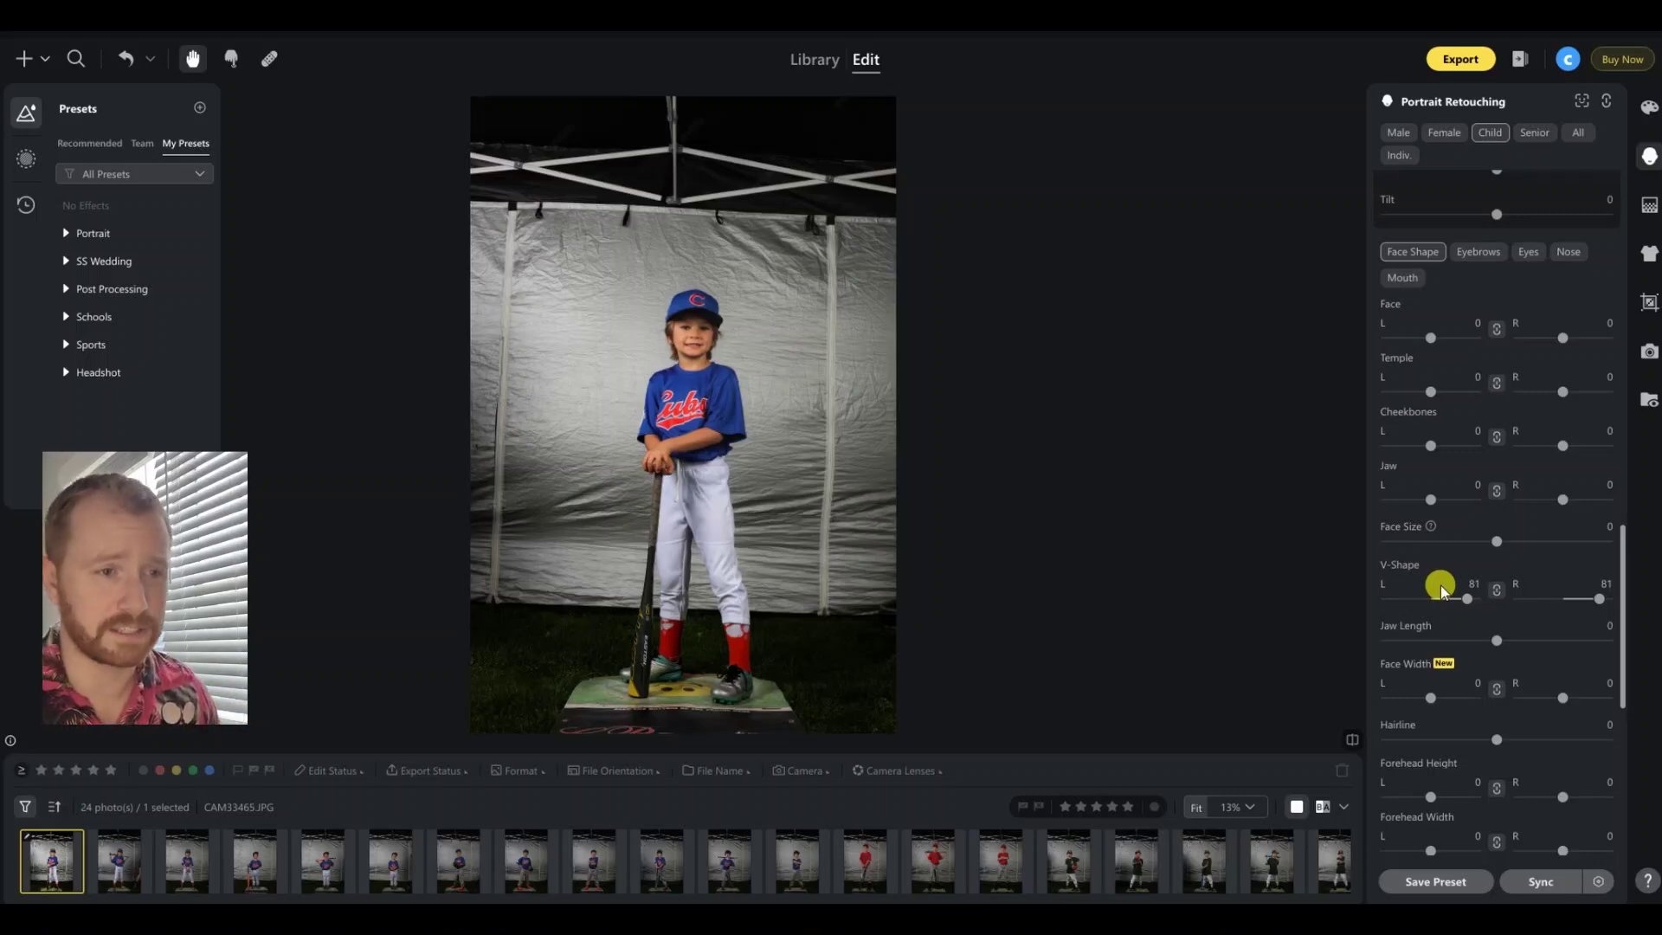
{"action": "left_click", "coordinate": [1466, 599]}
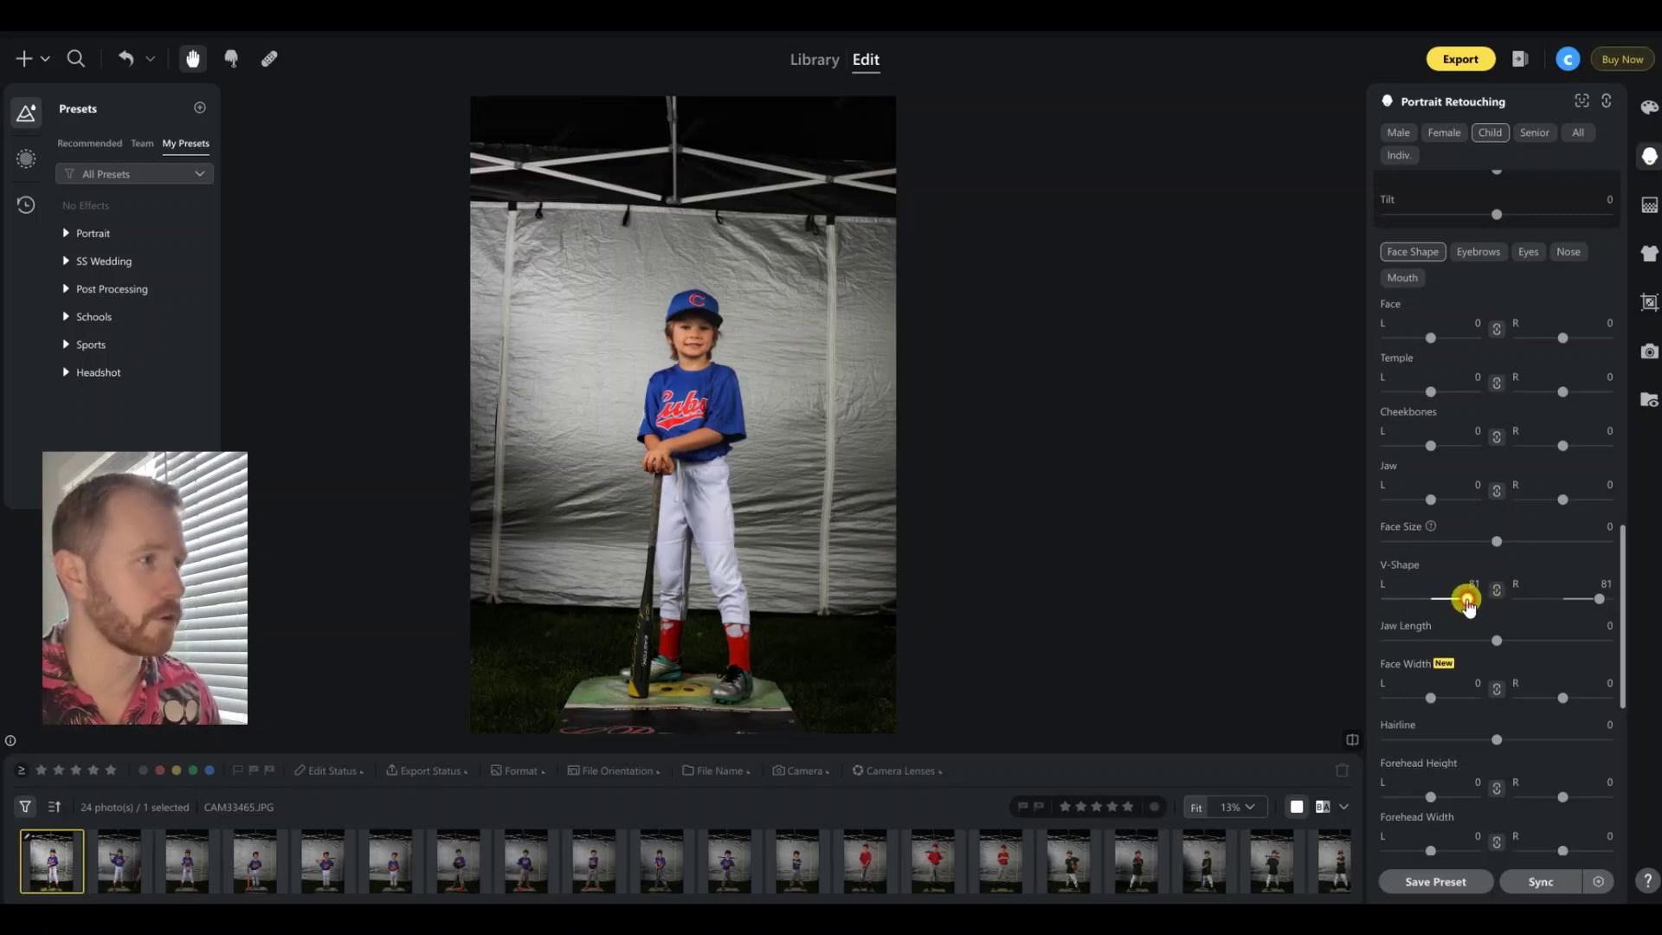
{"action": "left_click_drag", "start_coordinate": [1466, 599], "coordinate": [1434, 603]}
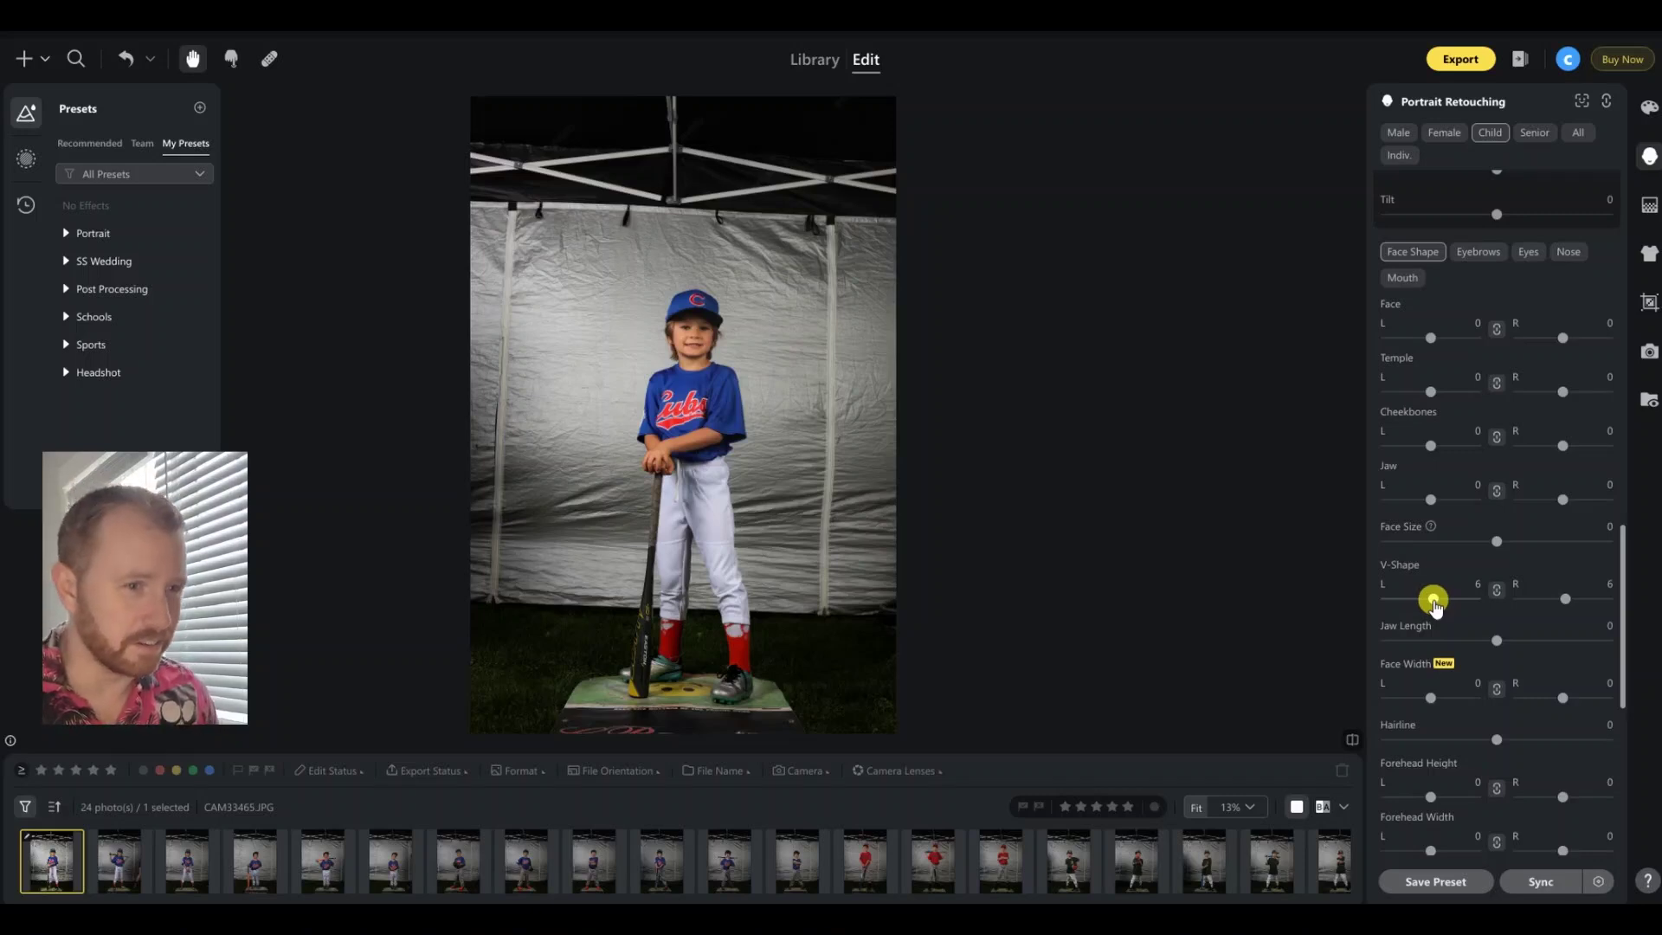
Step: Expand the child's Facial Expression and Teeth settings and set Teeth Whitening to 44
{"action": "scroll", "coordinate": [1434, 603], "scroll_direction": "down", "scroll_amount": 1}
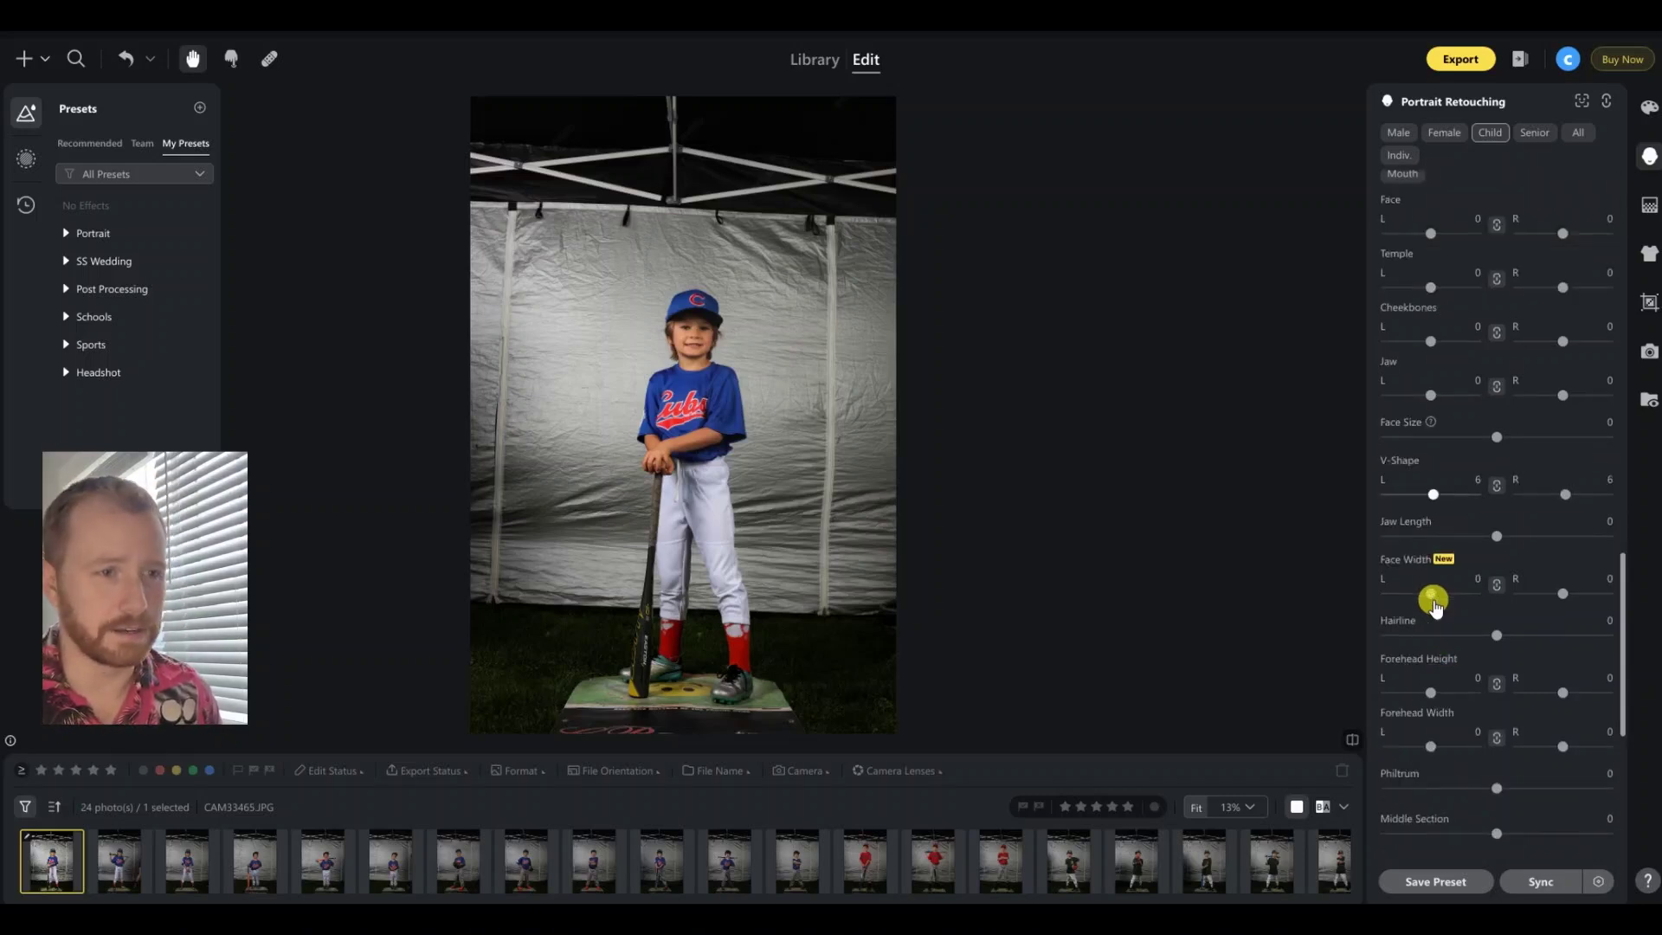
{"action": "scroll", "coordinate": [1435, 603], "scroll_direction": "down", "scroll_amount": 3}
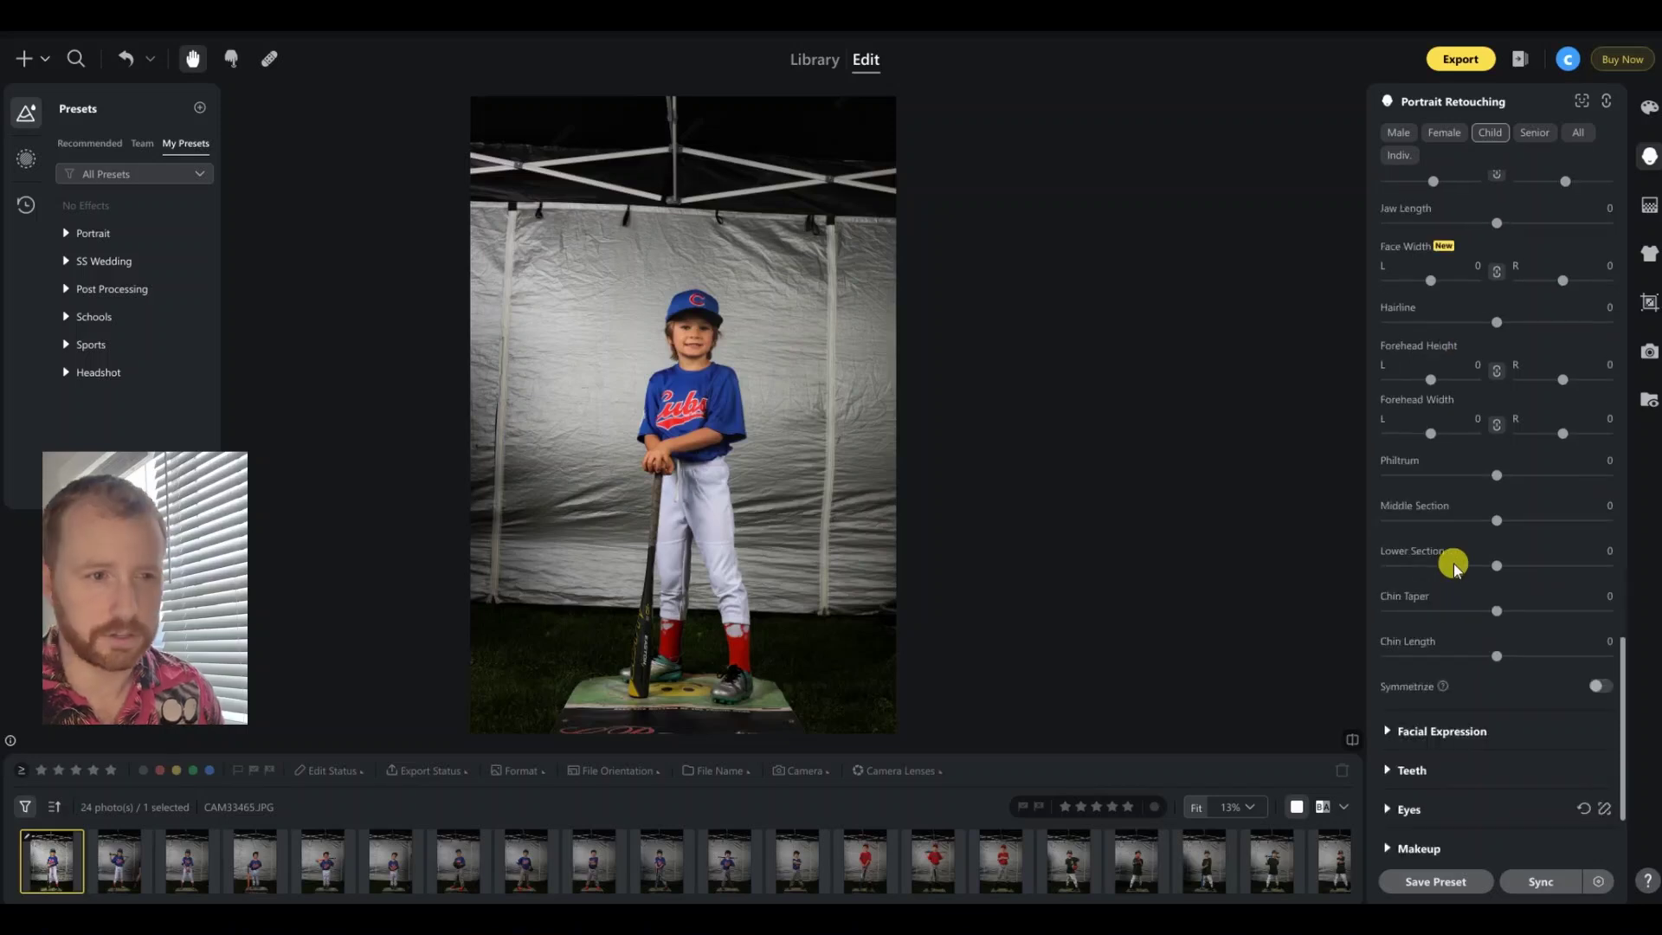
{"action": "scroll", "coordinate": [1453, 564], "scroll_direction": "down", "scroll_amount": 1}
{"action": "left_click", "coordinate": [1386, 626]}
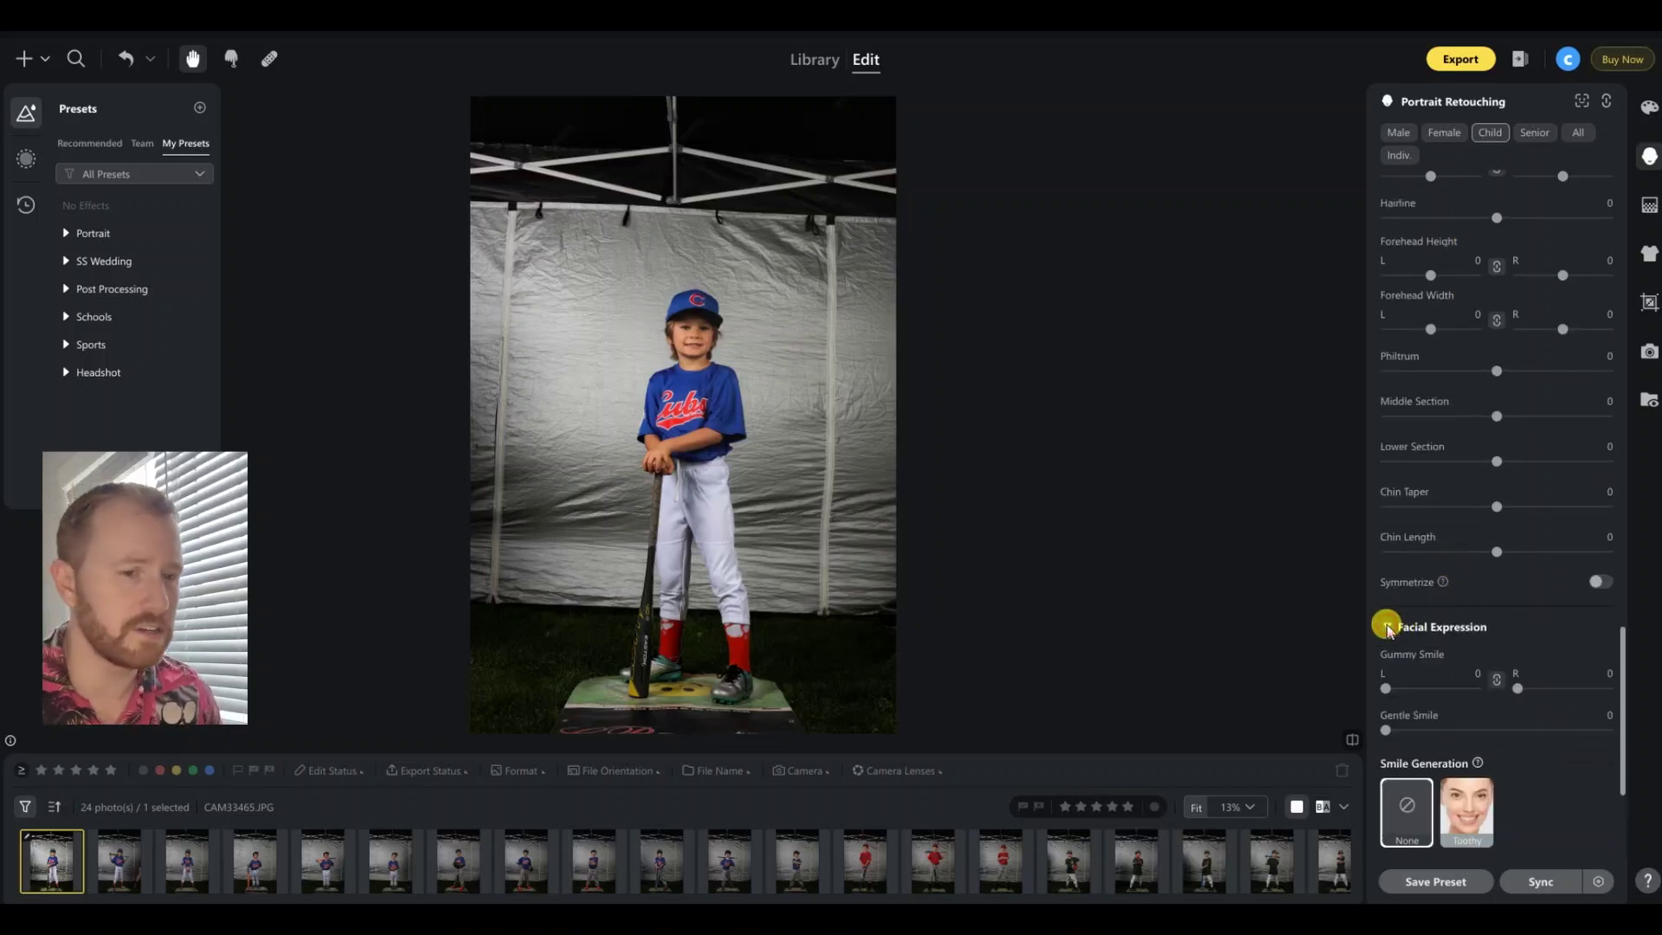
{"action": "scroll", "coordinate": [1387, 628], "scroll_direction": "down", "scroll_amount": 1}
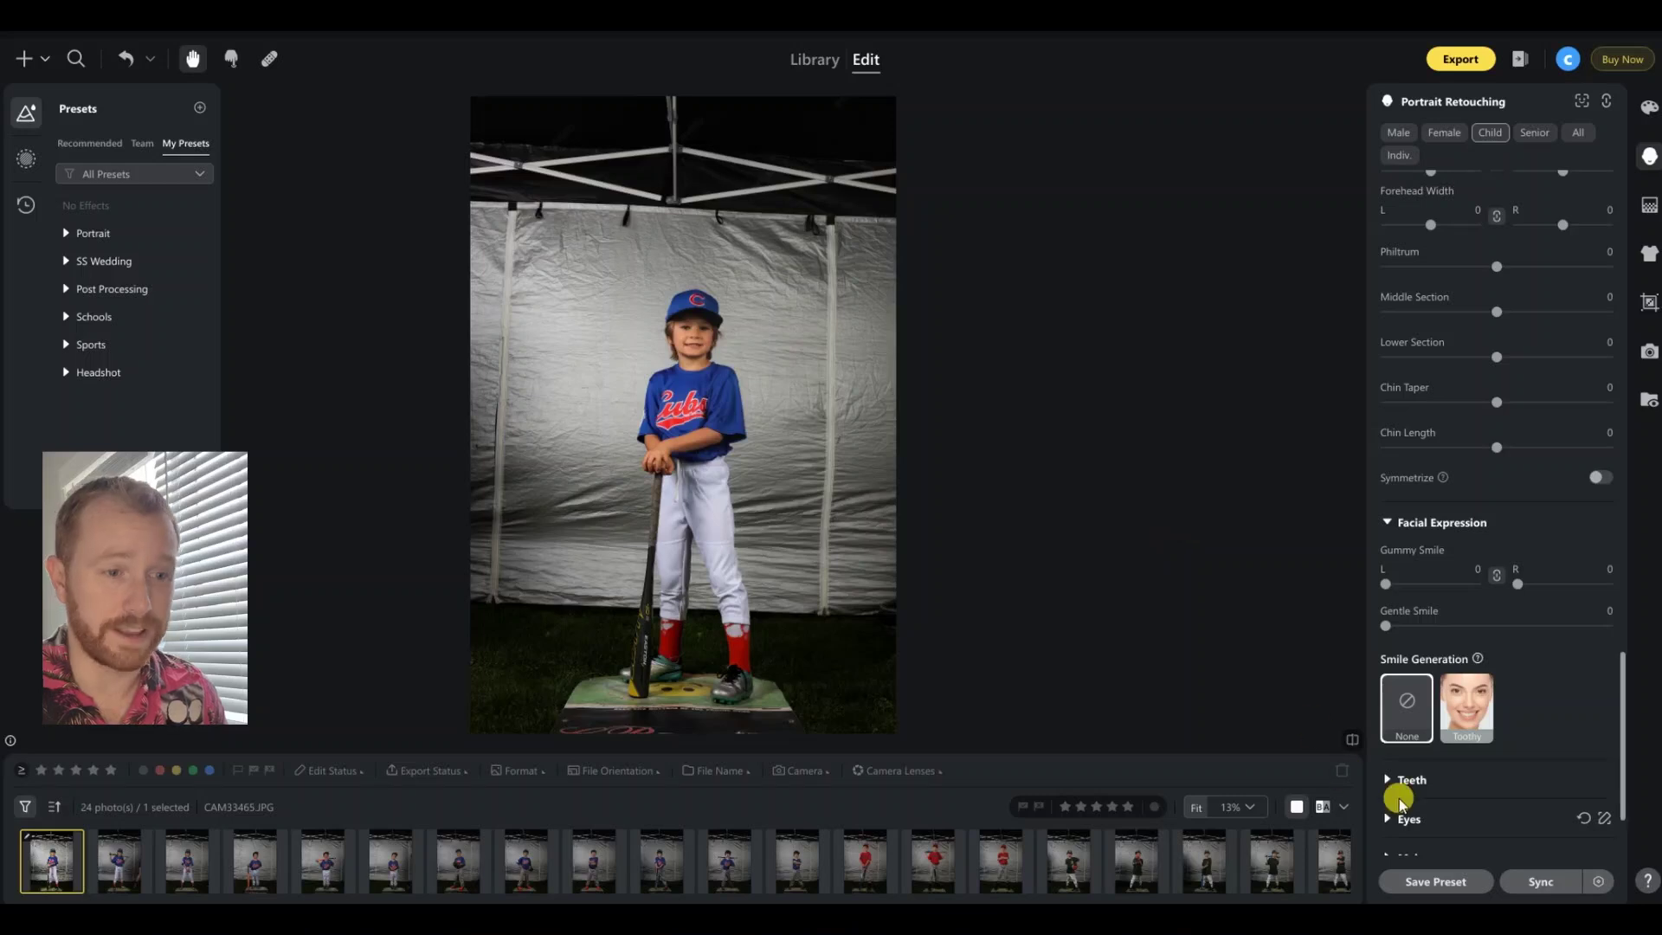
{"action": "left_click", "coordinate": [1388, 780]}
{"action": "scroll", "coordinate": [1452, 597], "scroll_direction": "down", "scroll_amount": 3}
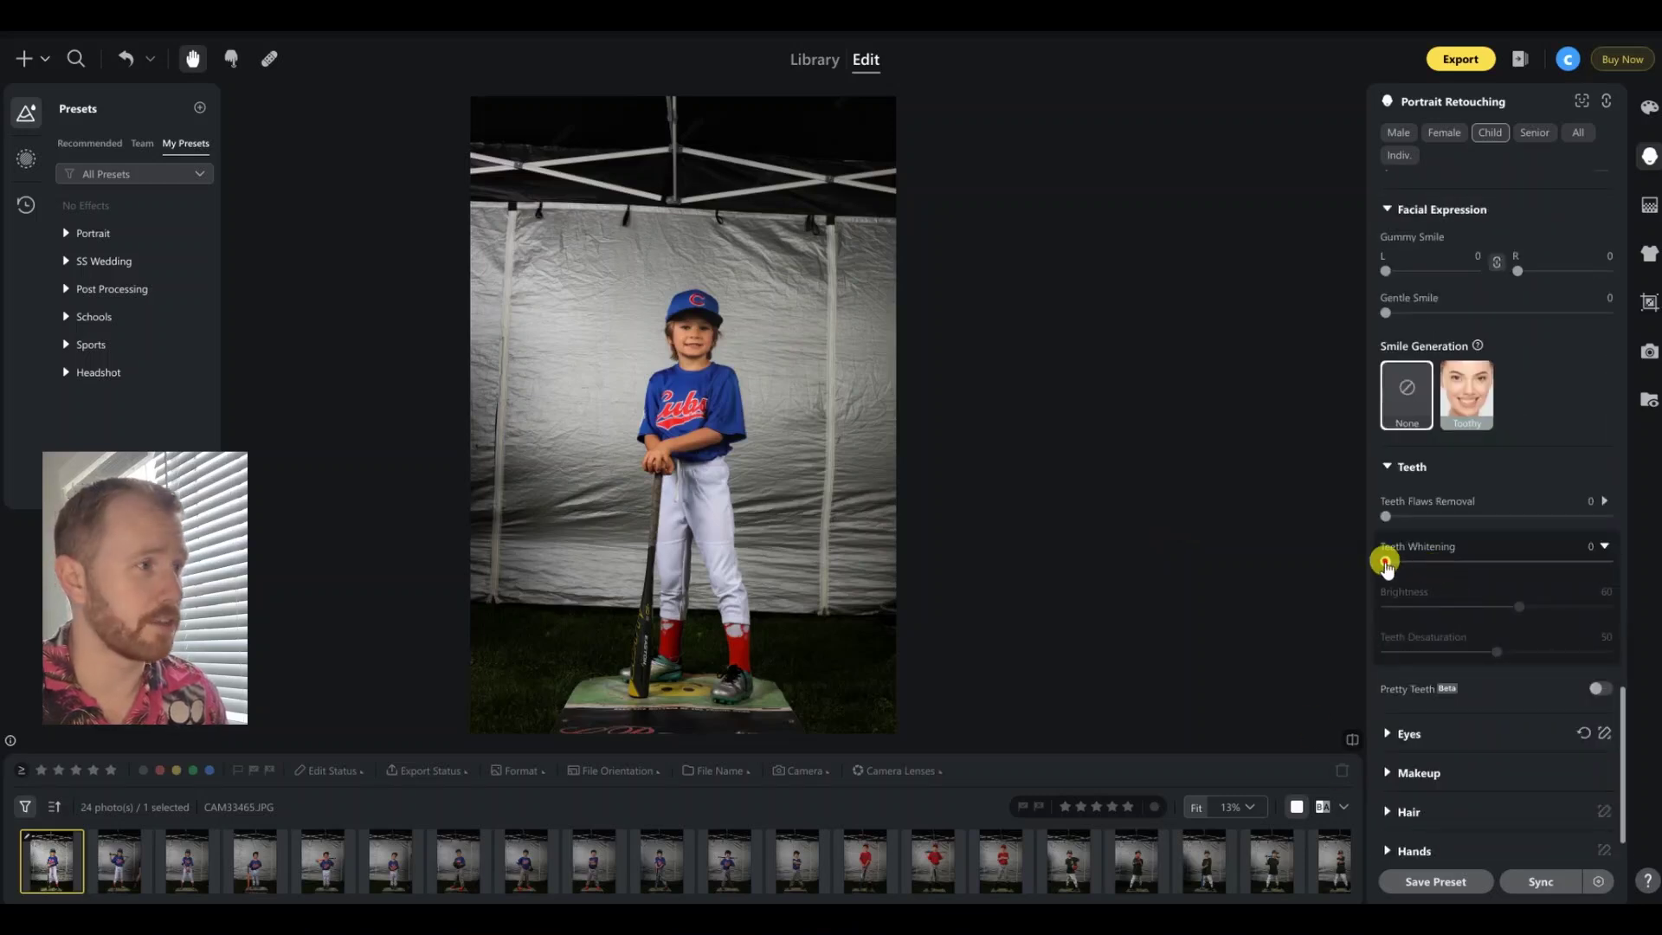
{"action": "left_click_drag", "start_coordinate": [1383, 560], "coordinate": [1483, 565]}
{"action": "scroll", "coordinate": [1483, 475], "scroll_direction": "down", "scroll_amount": 1}
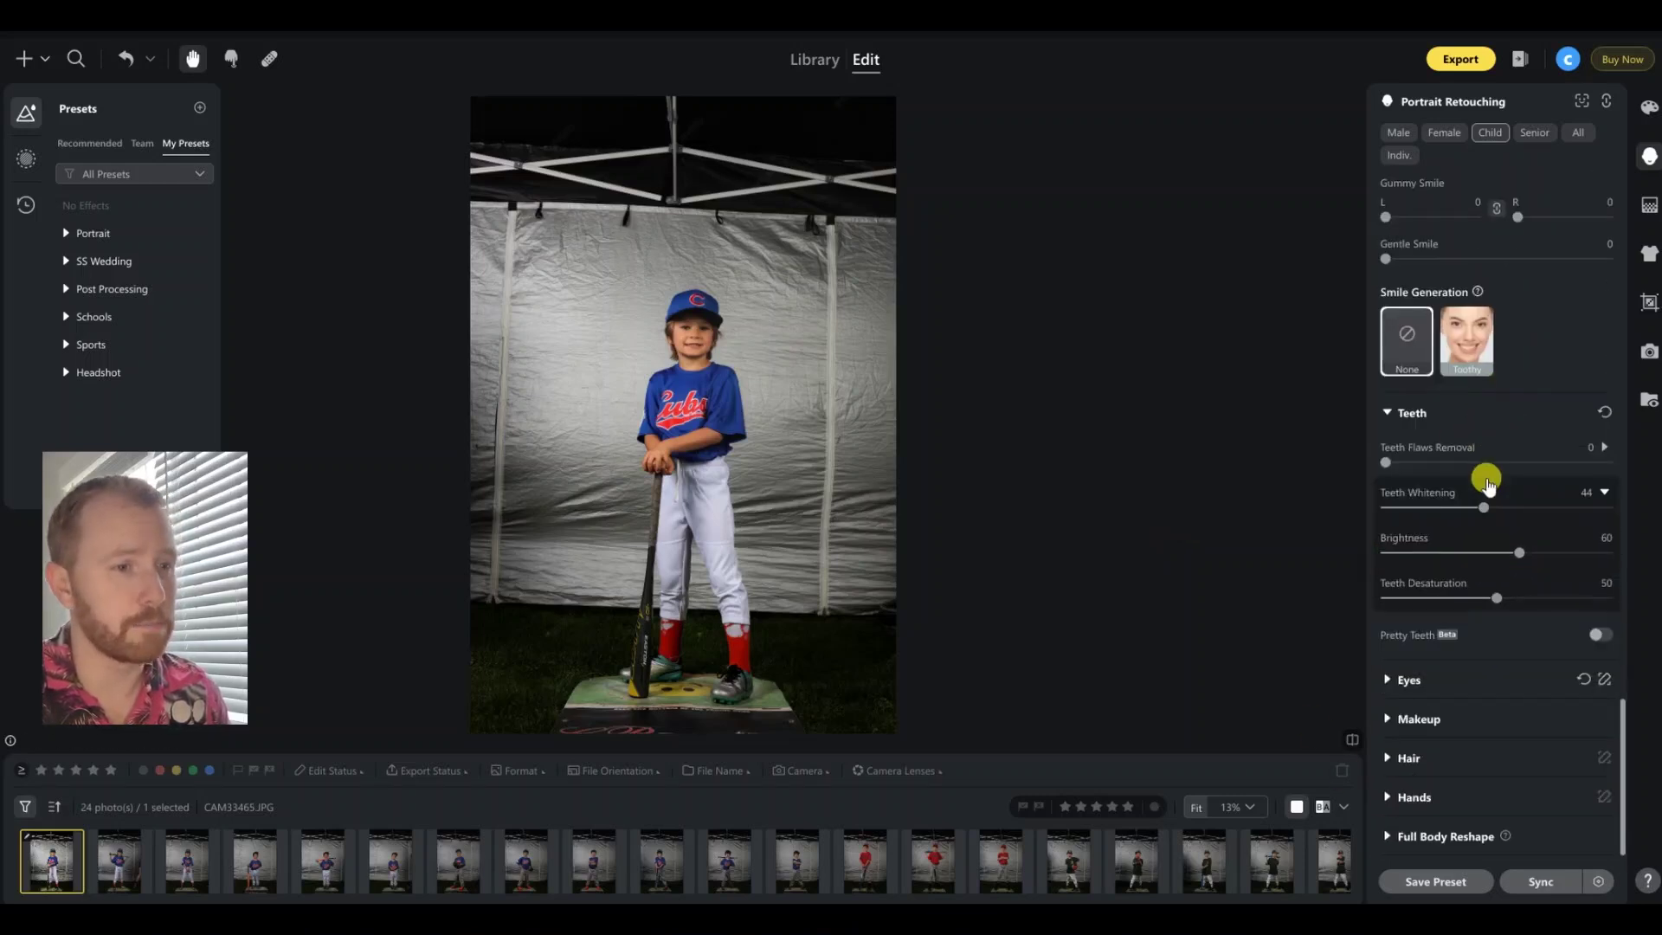
Step: In the child's Eyes settings, set Brightness to 88, Eye Reflection to 39 and Iris Flare to 70 for both eyes
{"action": "left_click", "coordinate": [1388, 680]}
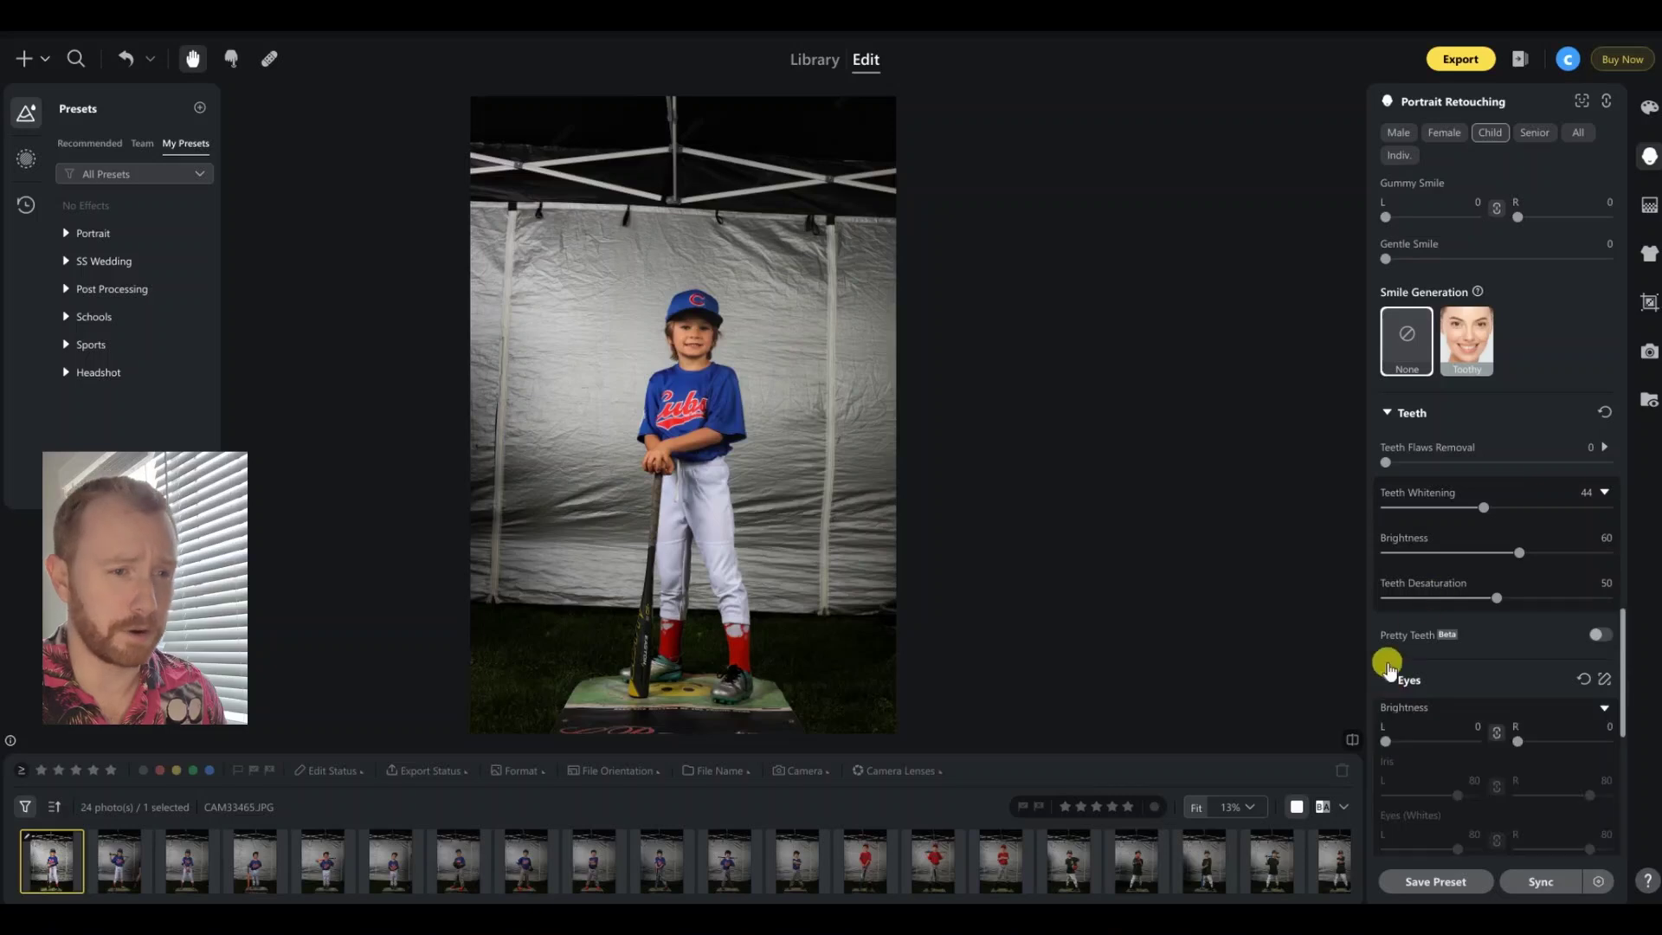
{"action": "scroll", "coordinate": [1398, 606], "scroll_direction": "down", "scroll_amount": 2}
{"action": "left_click_drag", "start_coordinate": [1381, 636], "coordinate": [1460, 647]}
{"action": "scroll", "coordinate": [1472, 530], "scroll_direction": "down", "scroll_amount": 2}
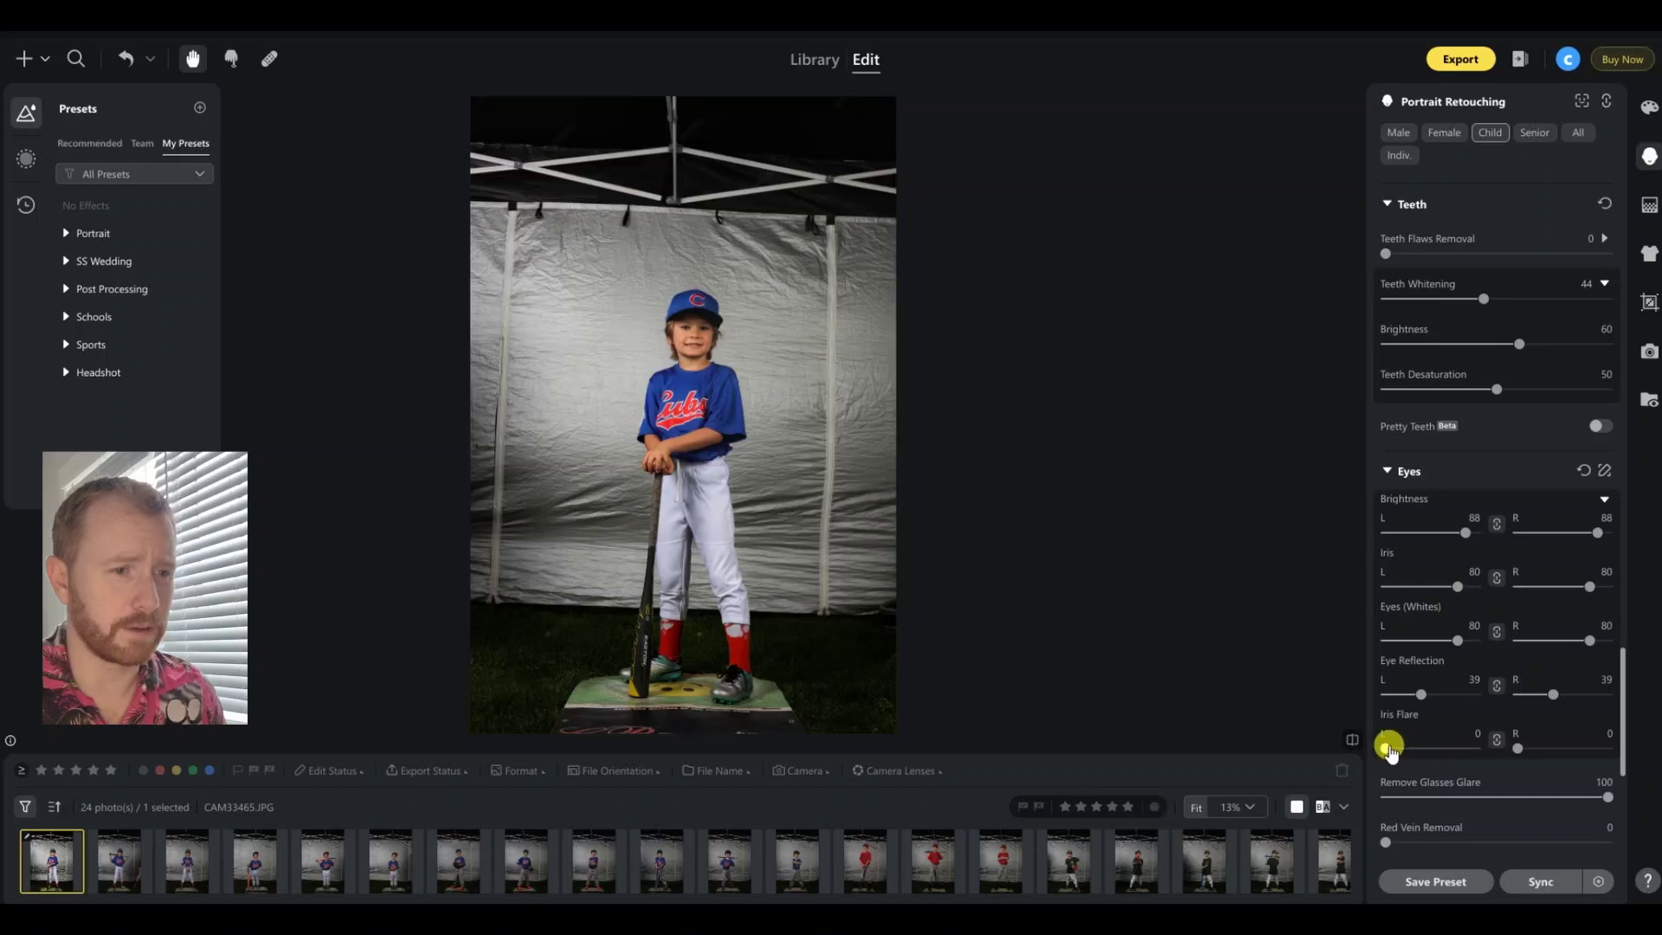
{"action": "left_click_drag", "start_coordinate": [1390, 751], "coordinate": [1454, 751]}
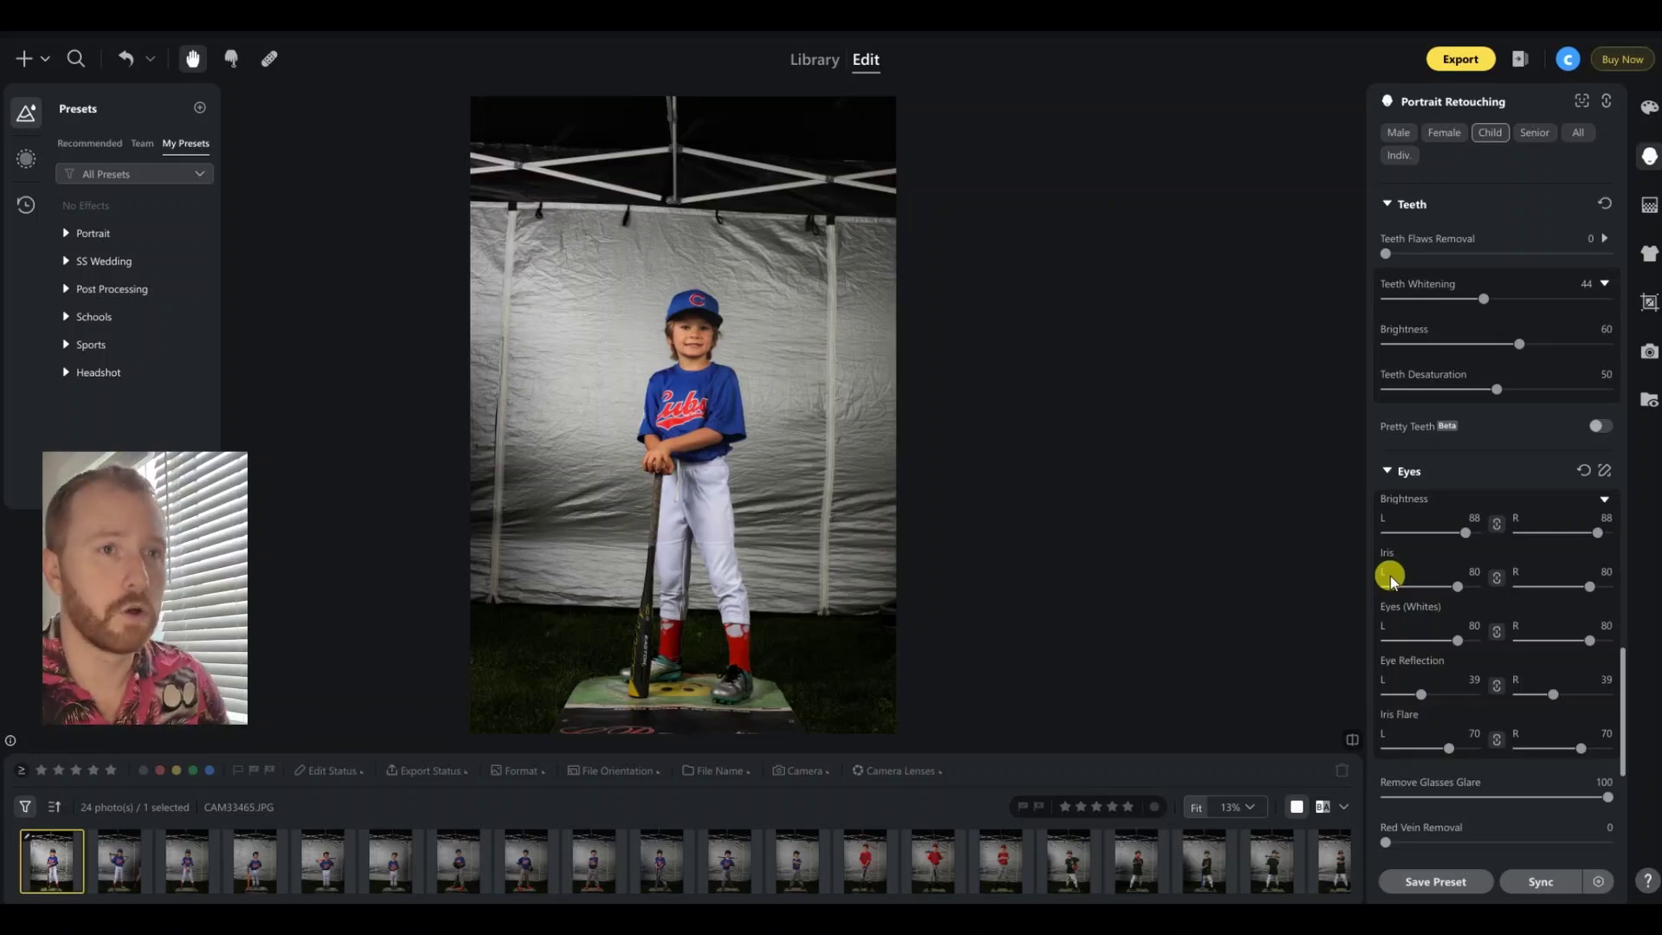
Step: Cut out the baseball player by applying the Transparent backdrop from the Backdrop Changer
{"action": "left_click", "coordinate": [1640, 208]}
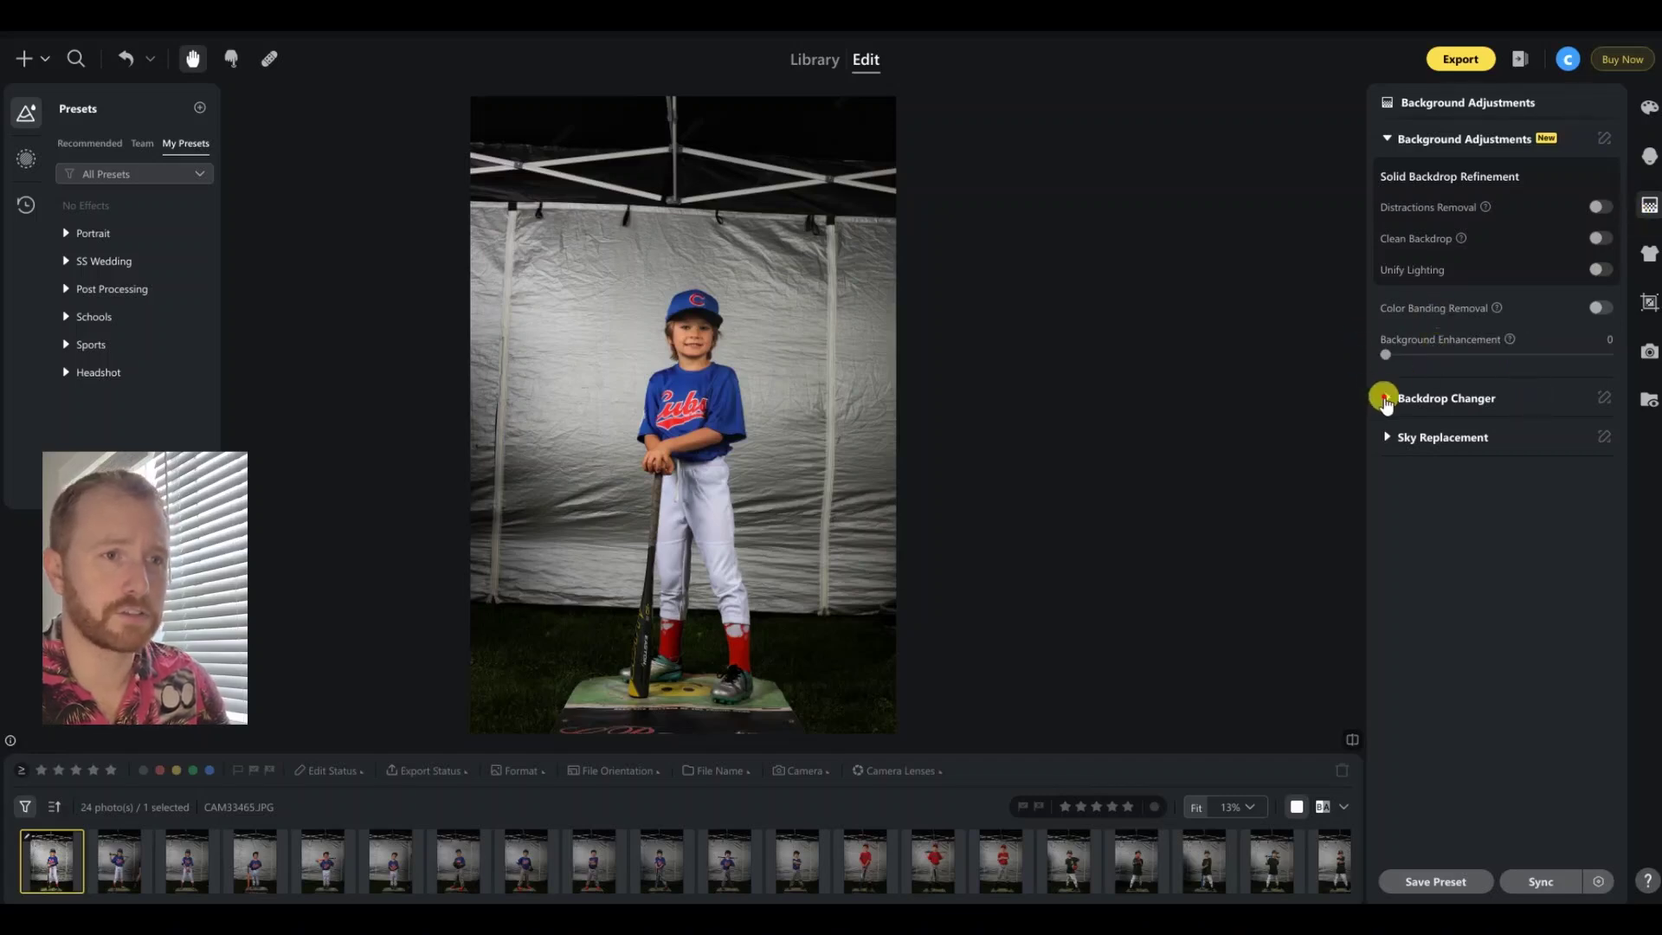
{"action": "left_click", "coordinate": [1385, 397]}
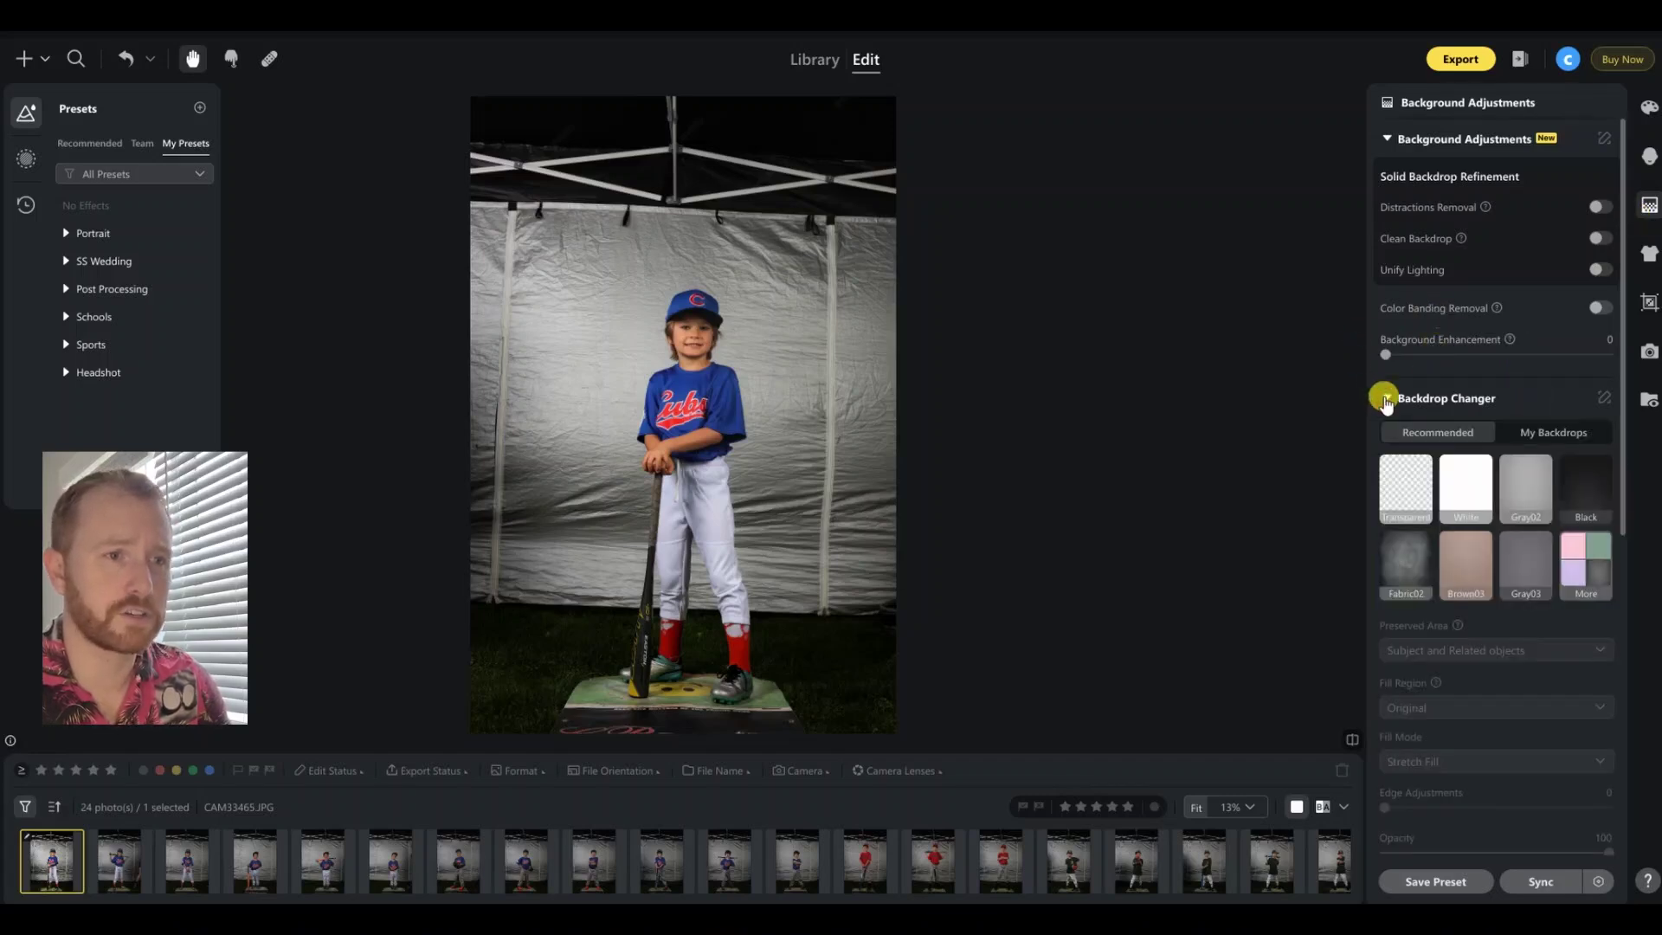
{"action": "left_click", "coordinate": [1402, 486]}
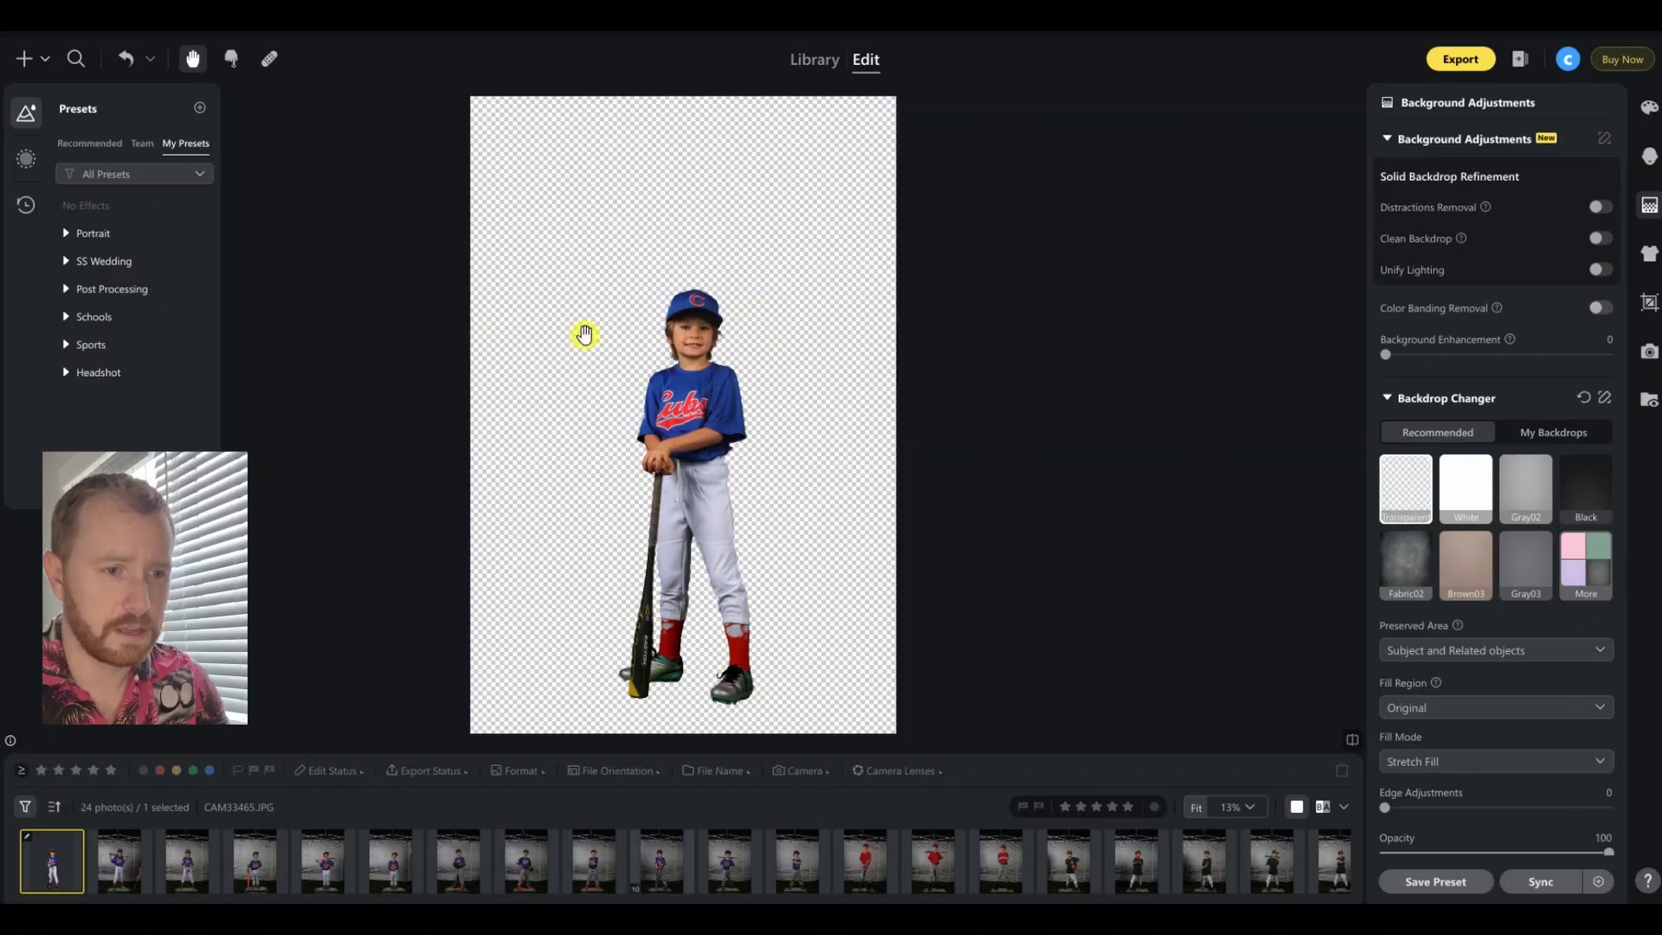
Step: Add a Soft shadow to the cut-out baseball player
{"action": "scroll", "coordinate": [1490, 570], "scroll_direction": "down", "scroll_amount": 3}
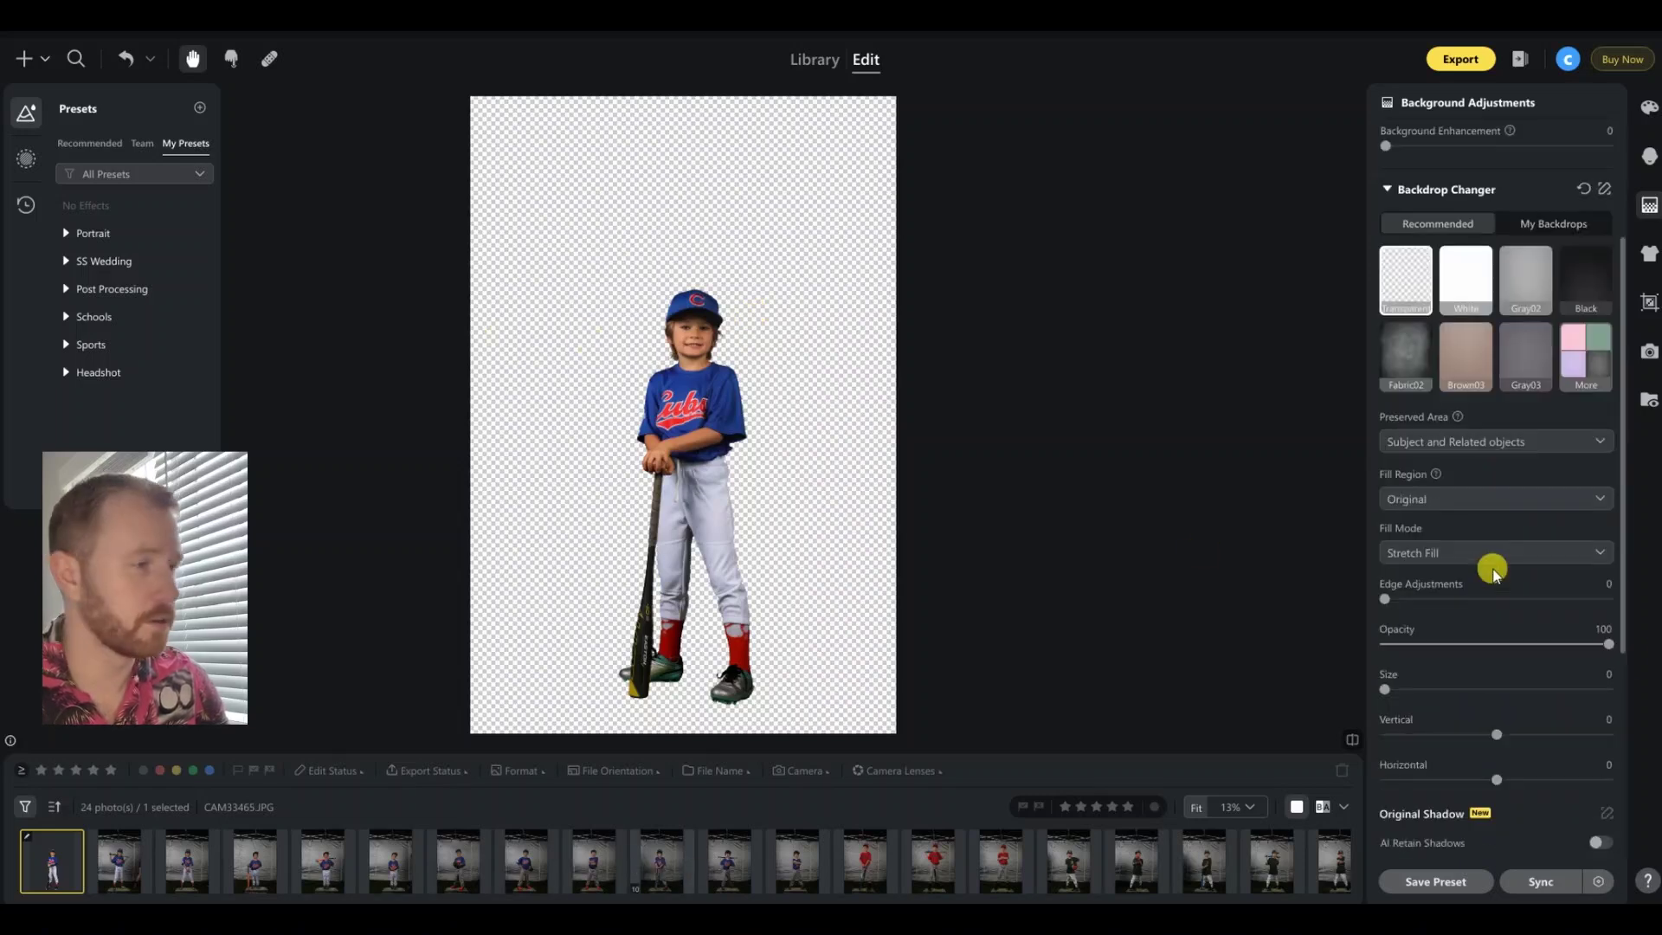
{"action": "scroll", "coordinate": [1490, 567], "scroll_direction": "down", "scroll_amount": 5}
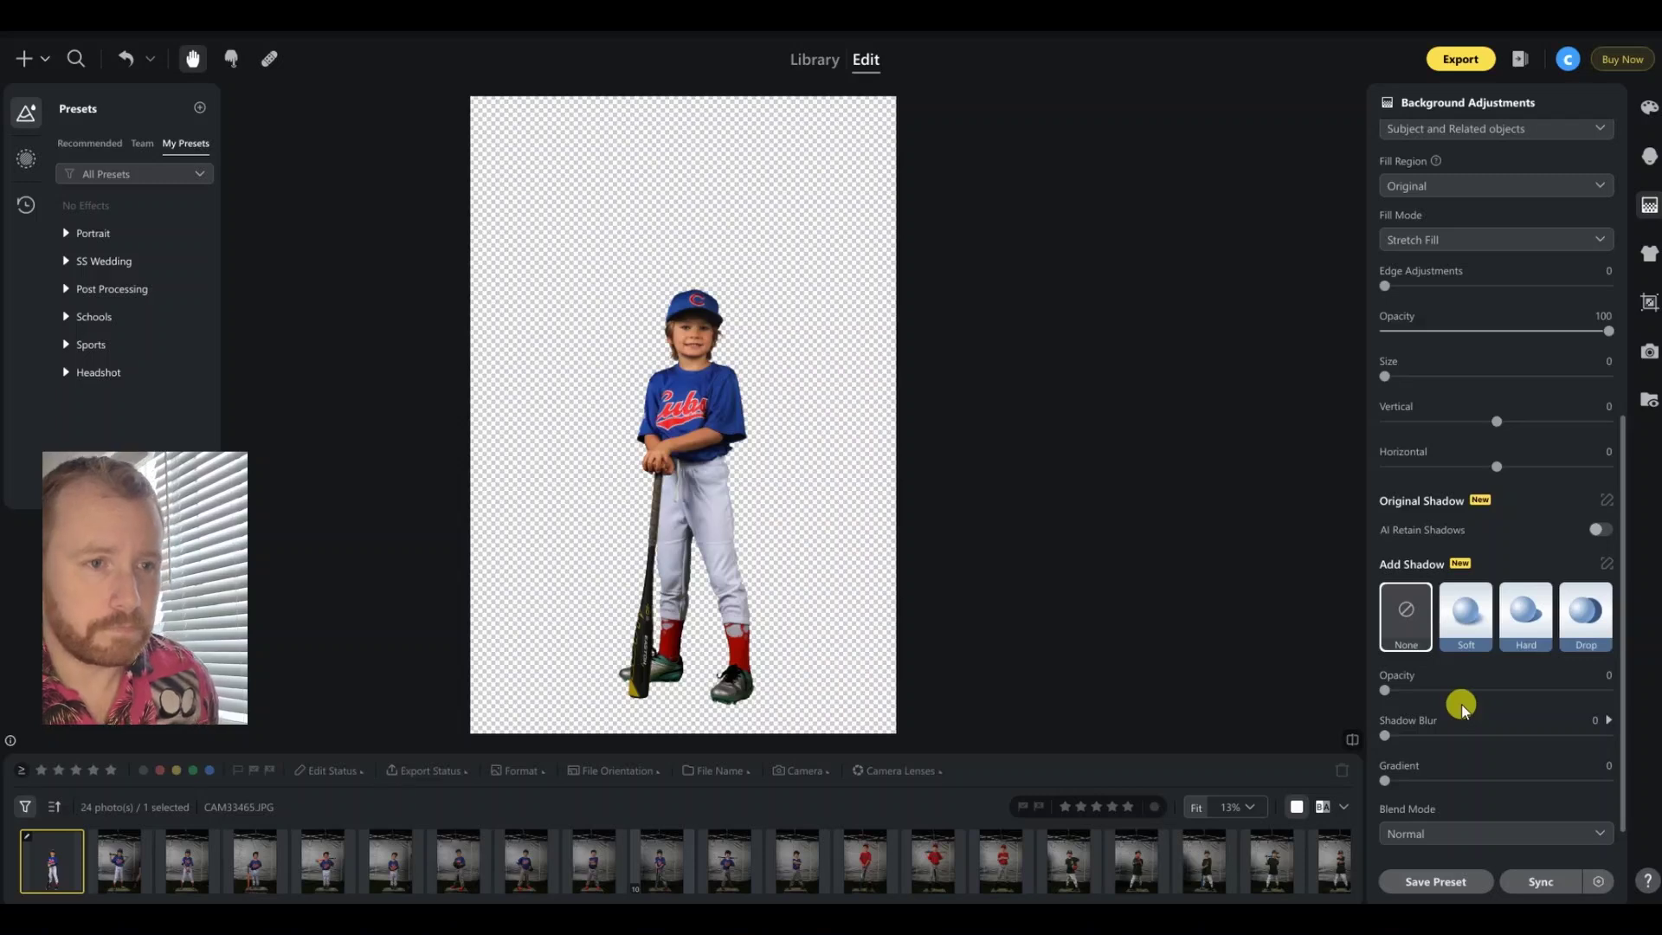
{"action": "scroll", "coordinate": [1461, 704], "scroll_direction": "down", "scroll_amount": 1}
{"action": "left_click", "coordinate": [1478, 576]}
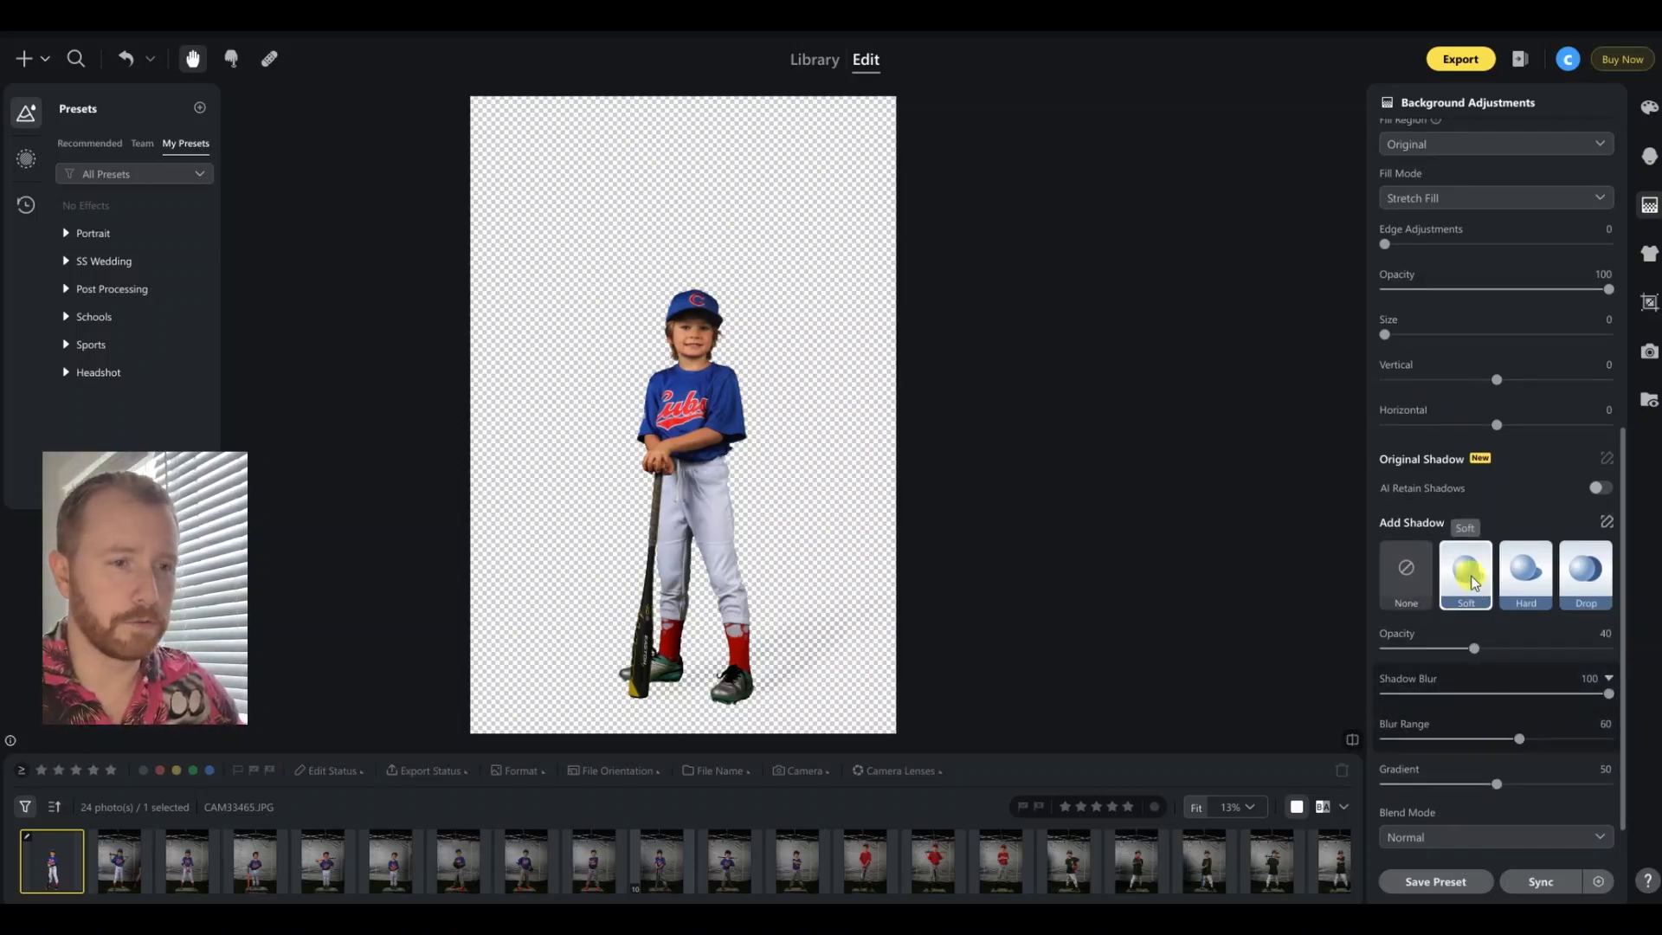
{"action": "scroll", "coordinate": [1469, 578], "scroll_direction": "down", "scroll_amount": 1}
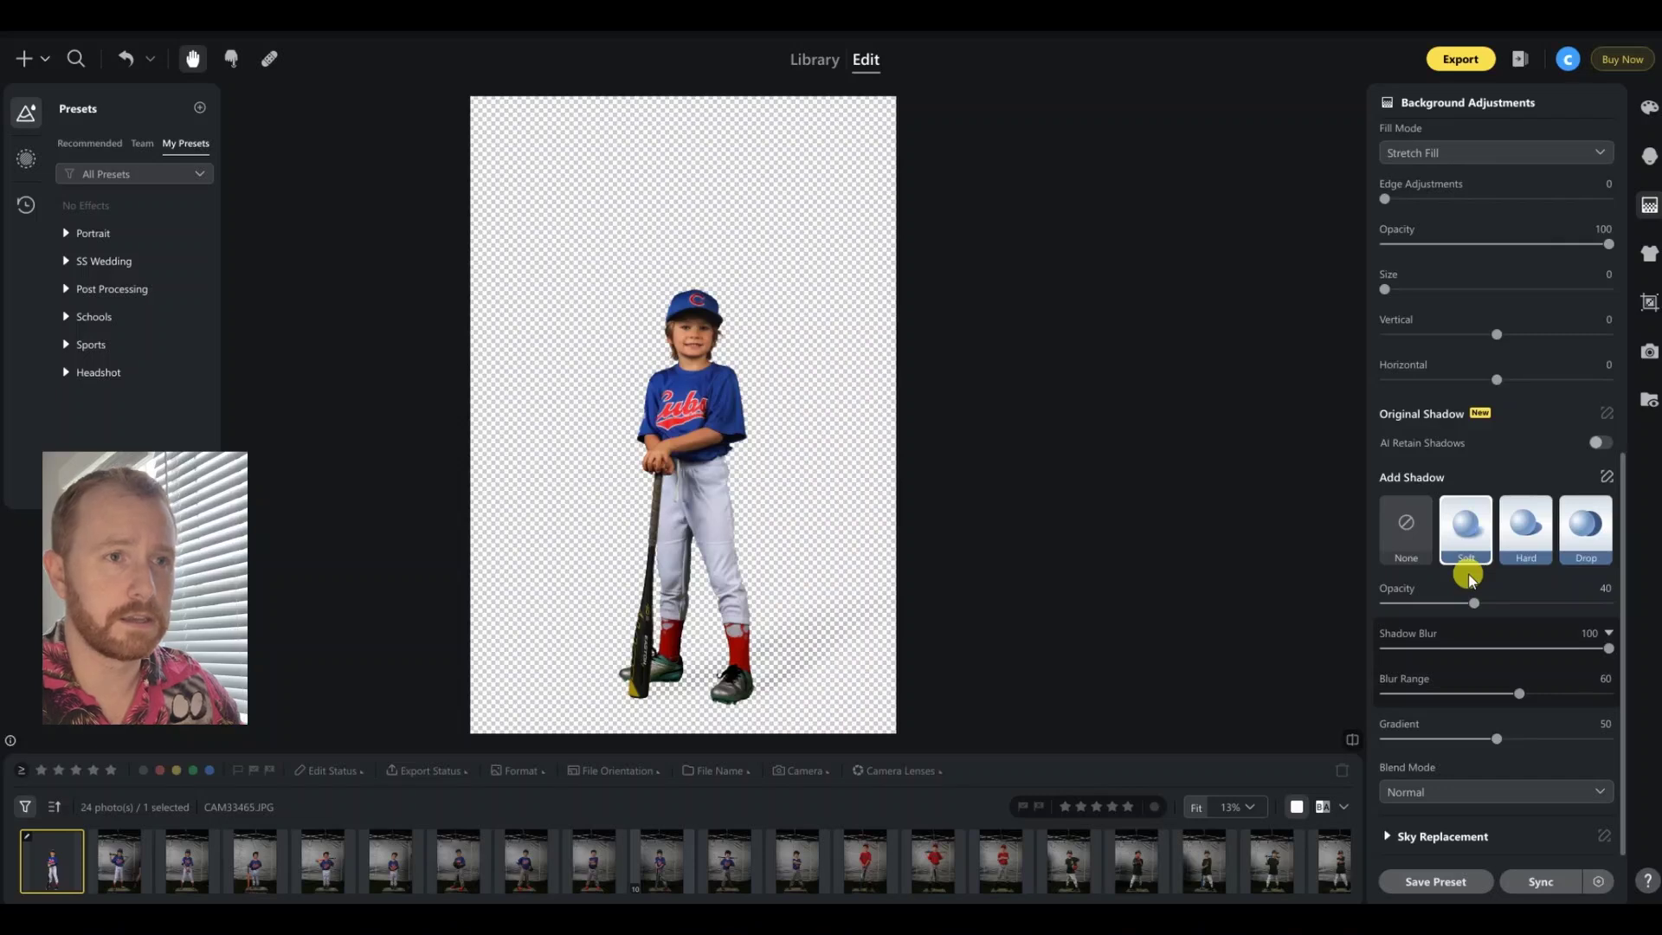
Step: Change the baseball player's backdrop to White
{"action": "scroll", "coordinate": [1469, 578], "scroll_direction": "up", "scroll_amount": 10}
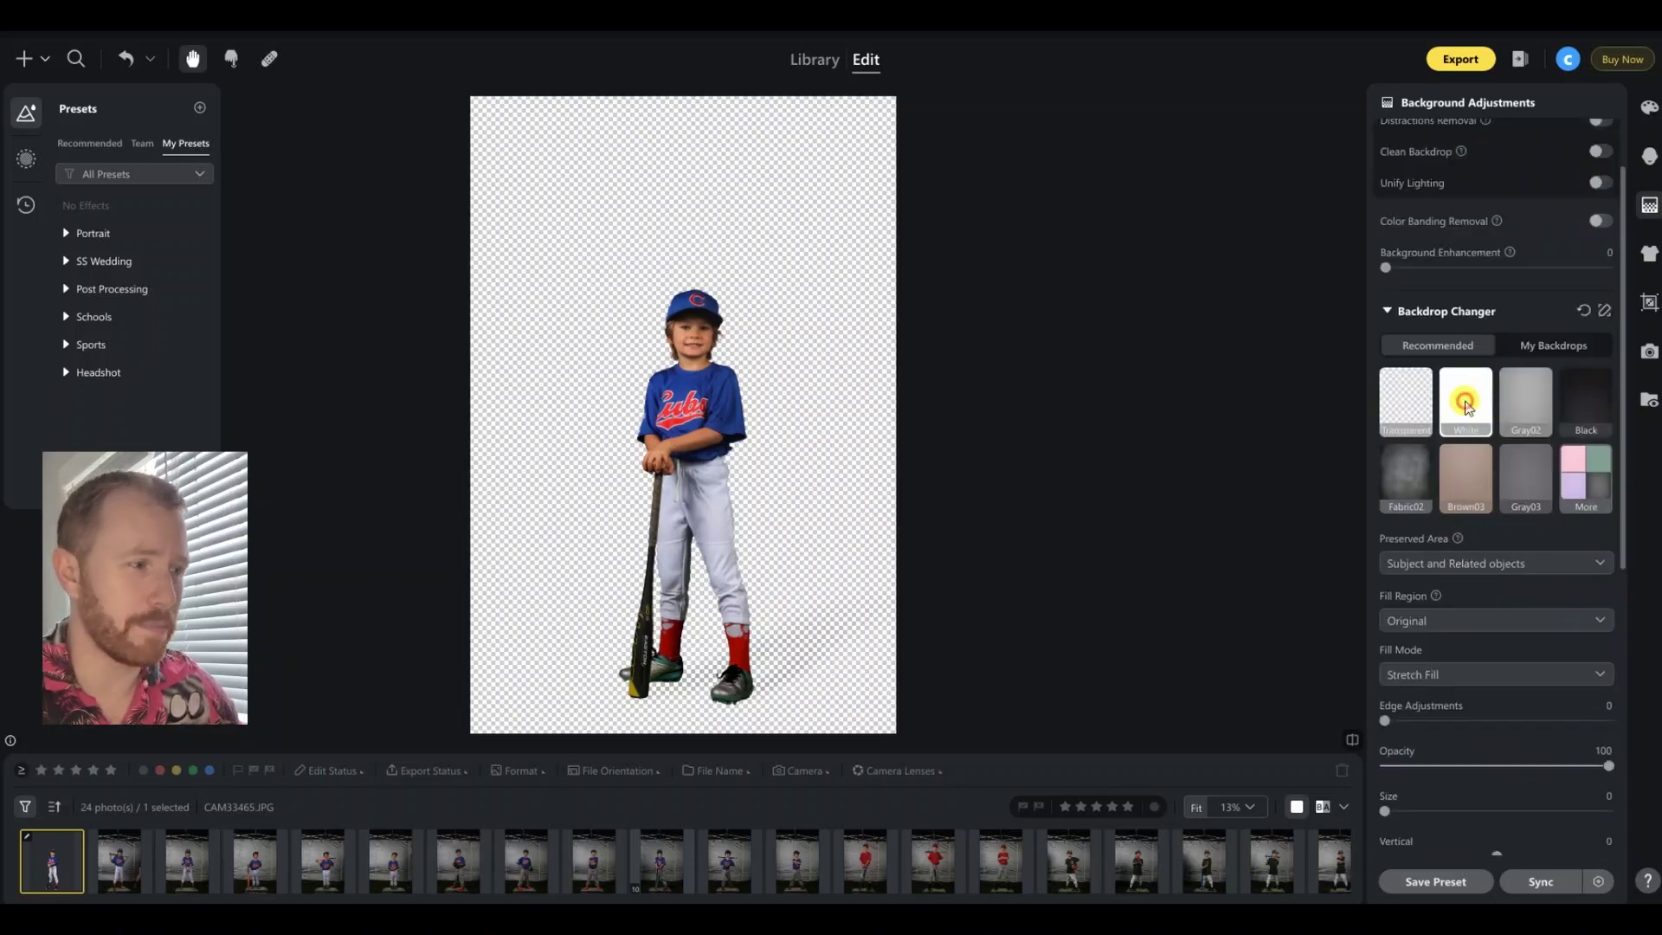
{"action": "left_click", "coordinate": [1466, 403]}
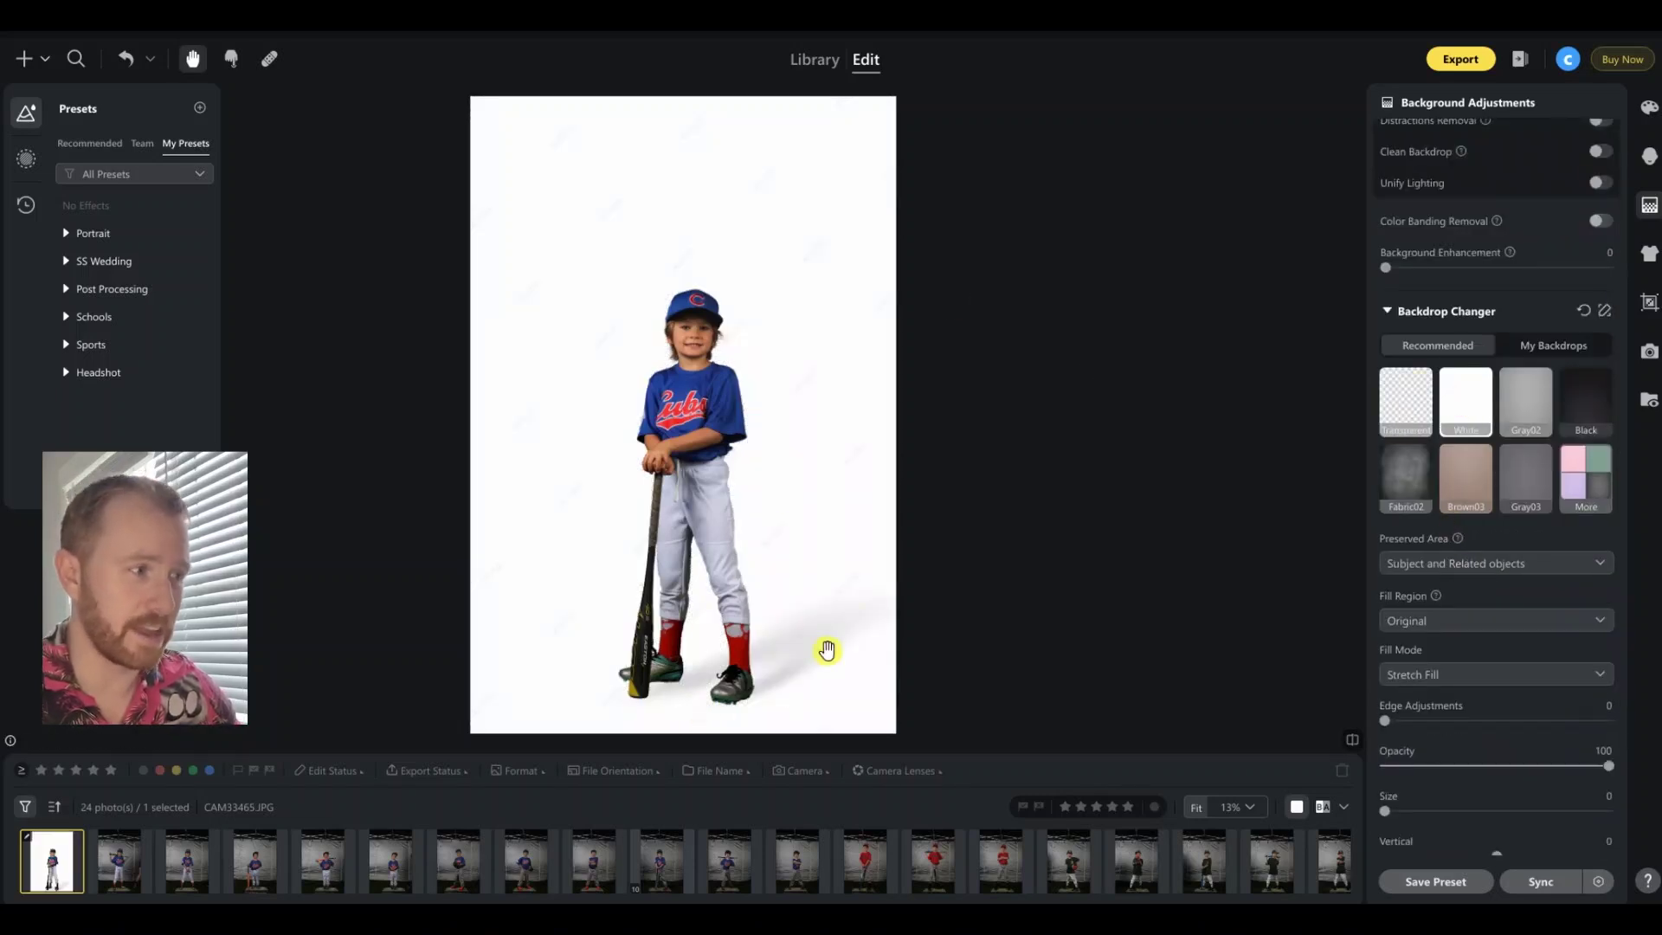
{"action": "scroll", "coordinate": [827, 489], "scroll_direction": "down", "scroll_amount": 3}
{"action": "scroll", "coordinate": [753, 610], "scroll_direction": "up", "scroll_amount": 2}
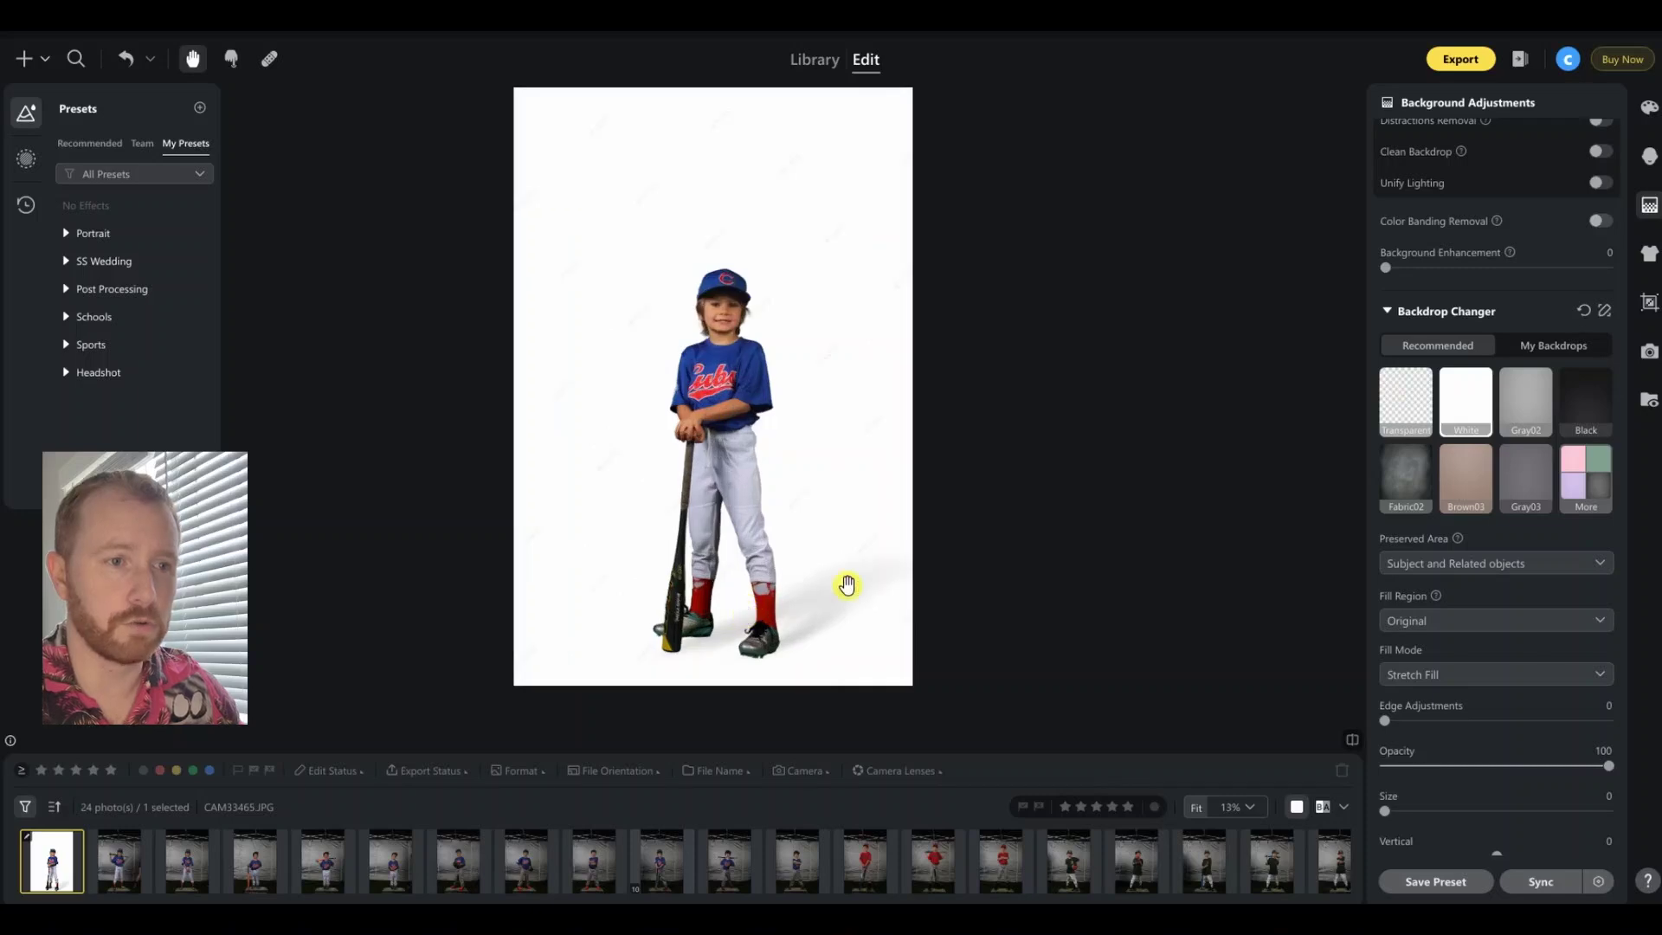
Step: Turn on AI Retain Shadows for the original shadow and check the shadows around the player's feet up close
{"action": "scroll", "coordinate": [1532, 564], "scroll_direction": "down", "scroll_amount": 3}
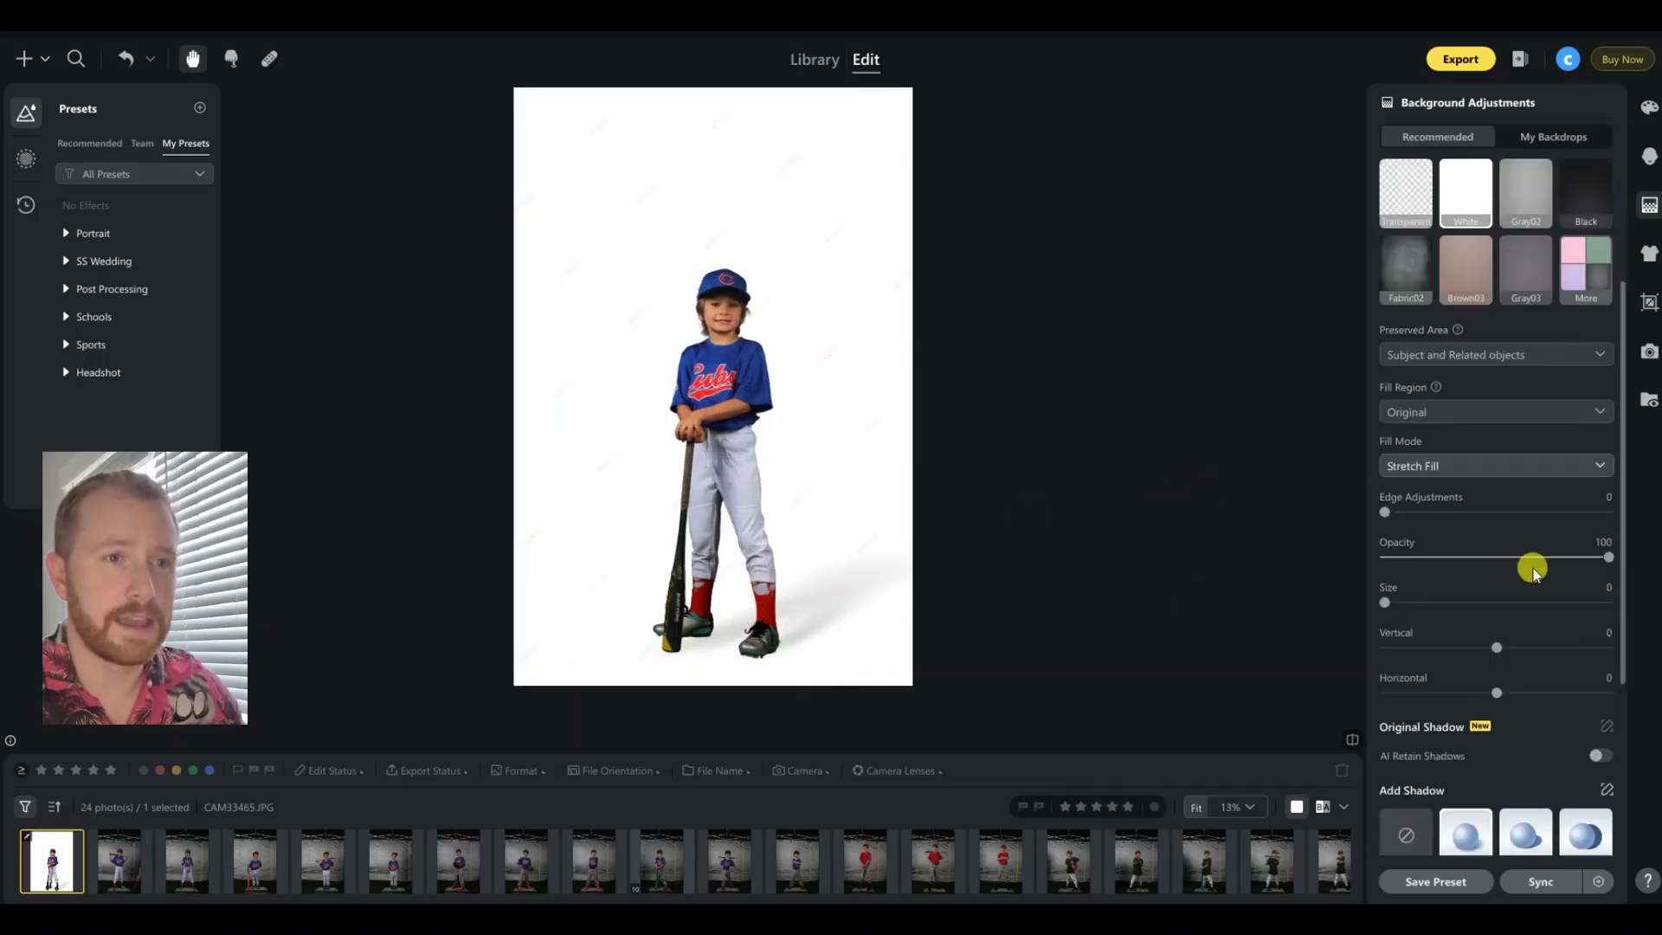
{"action": "scroll", "coordinate": [1517, 472], "scroll_direction": "up", "scroll_amount": 2}
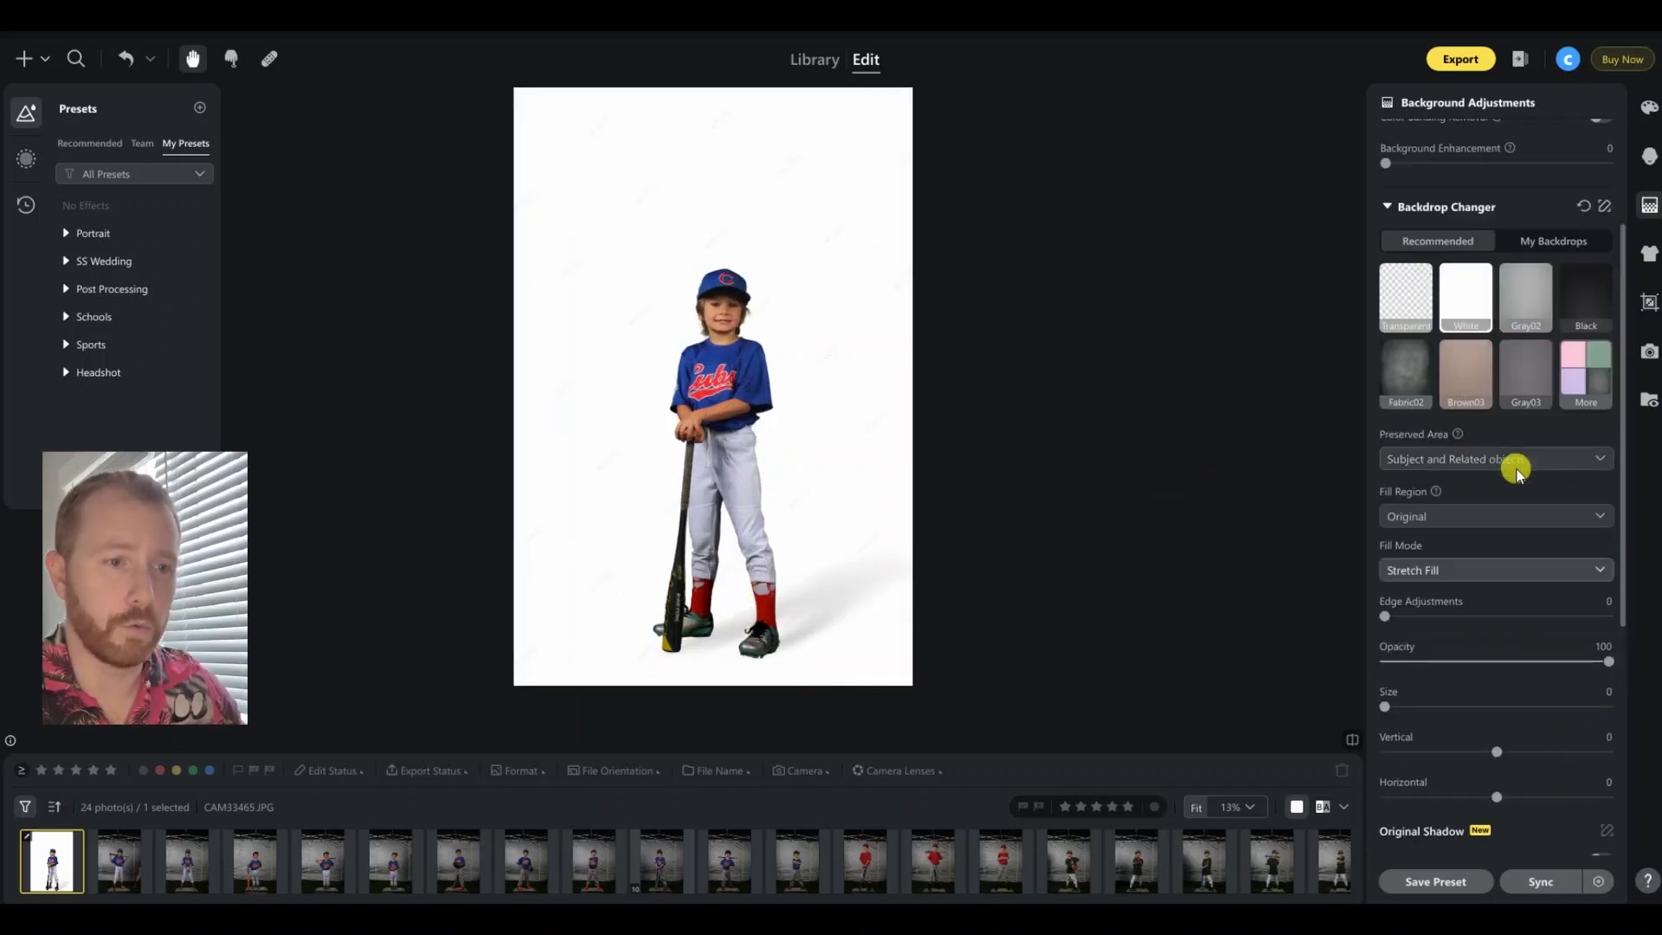
{"action": "scroll", "coordinate": [1497, 450], "scroll_direction": "down", "scroll_amount": 2}
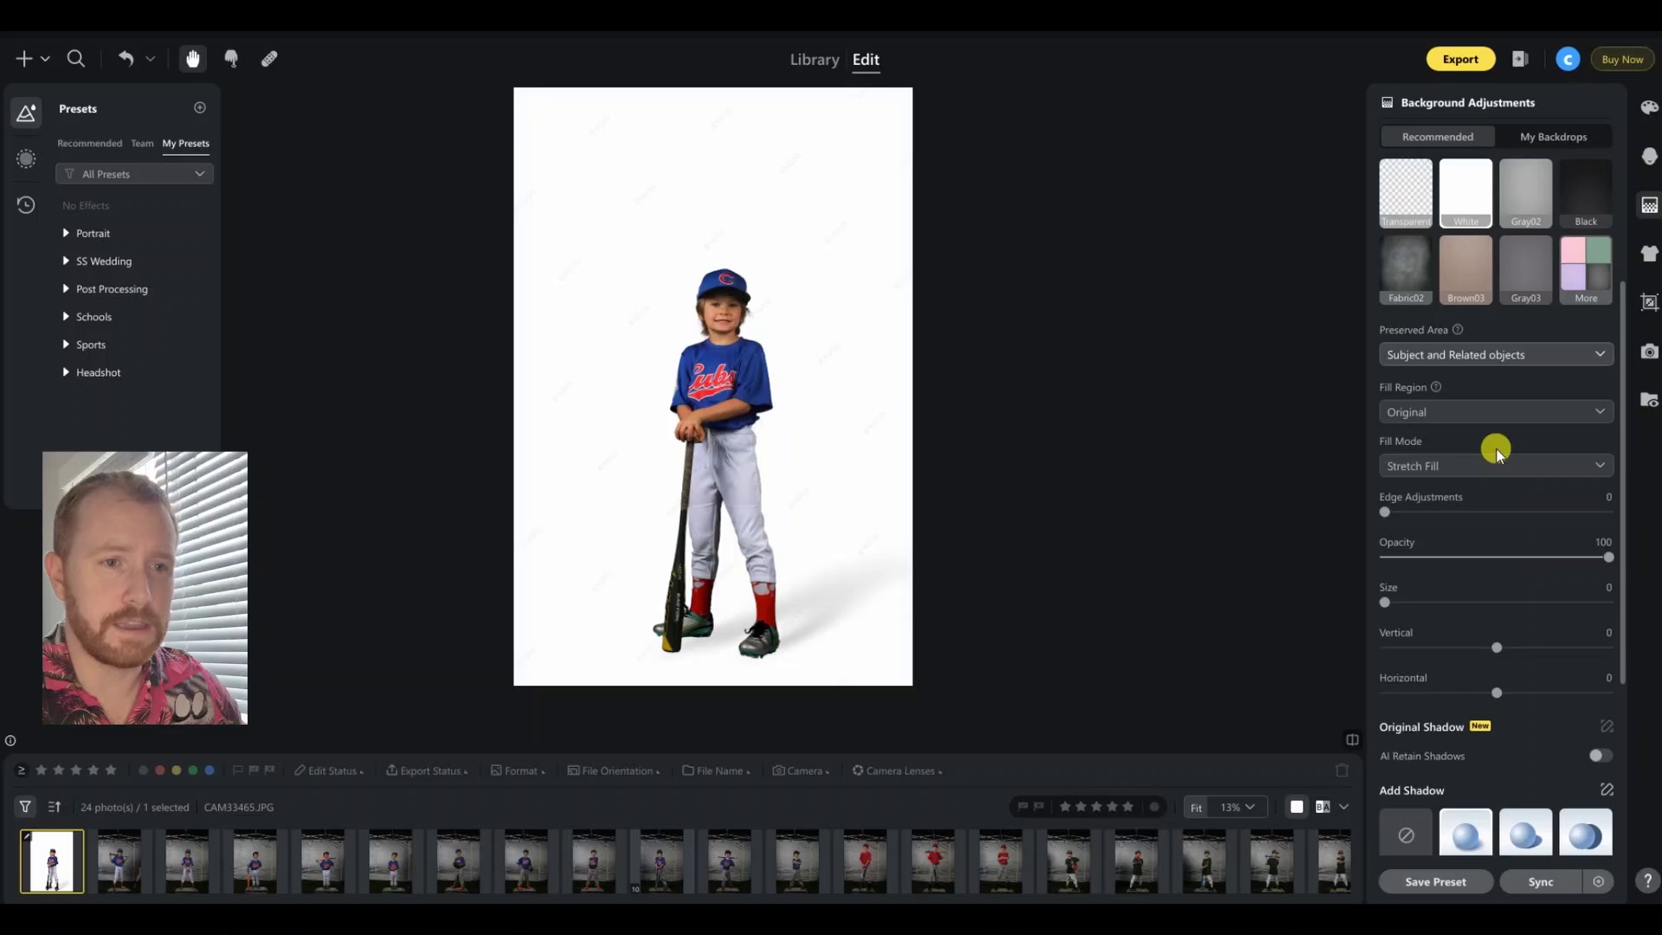
{"action": "scroll", "coordinate": [1497, 448], "scroll_direction": "down", "scroll_amount": 4}
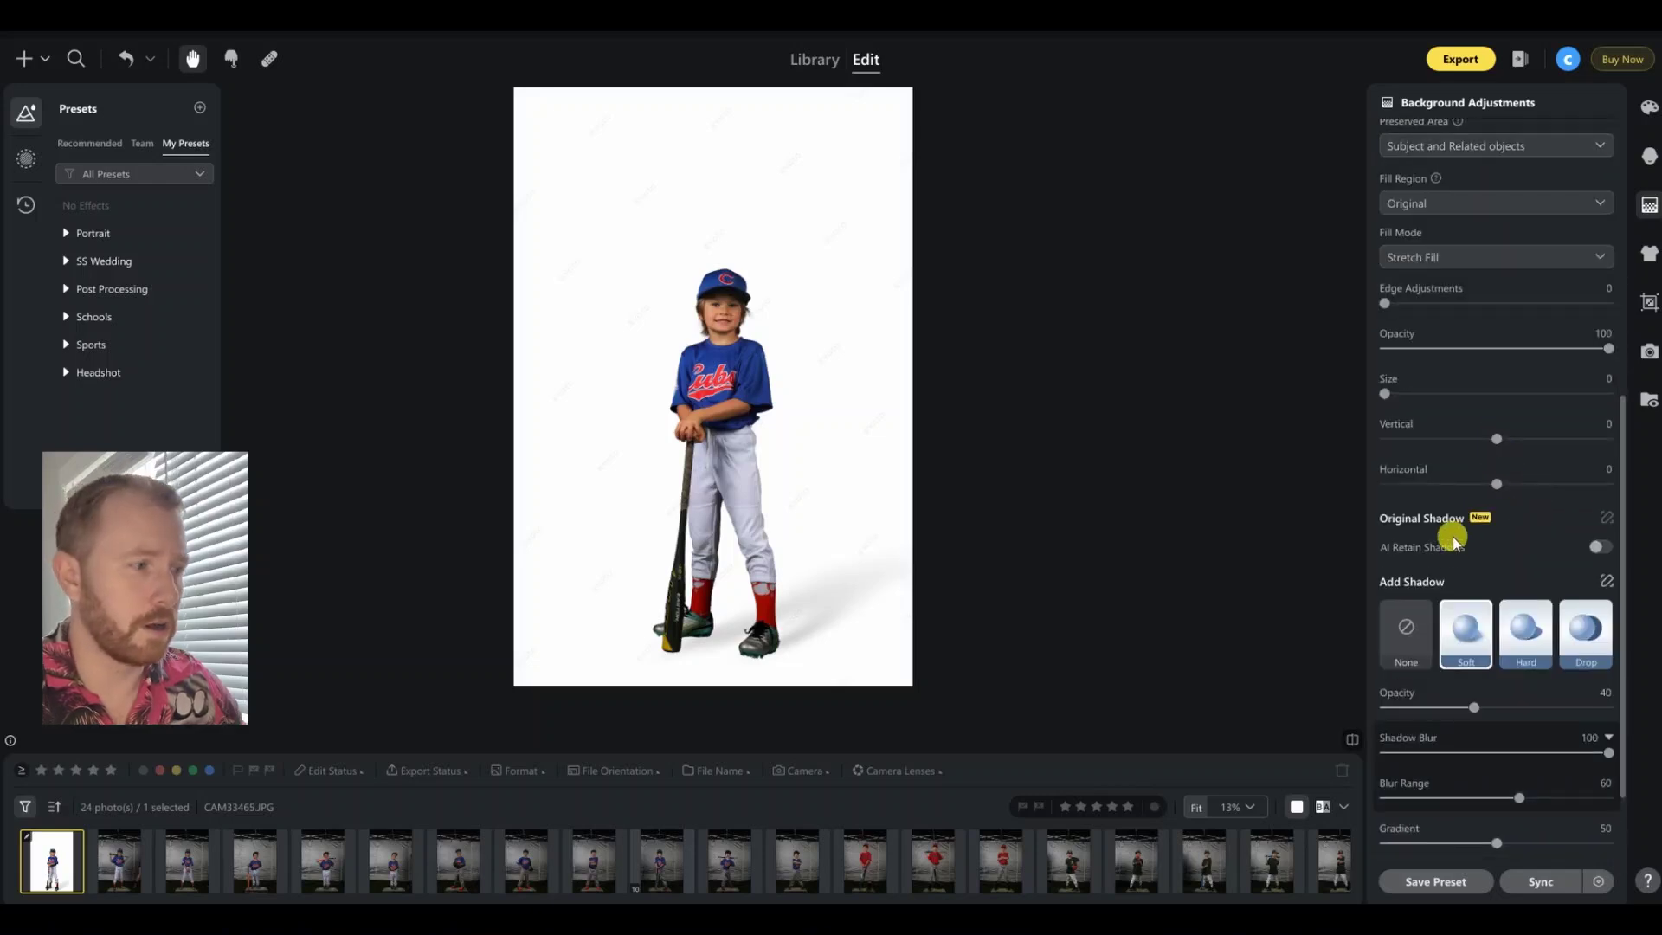
{"action": "left_click", "coordinate": [1596, 546]}
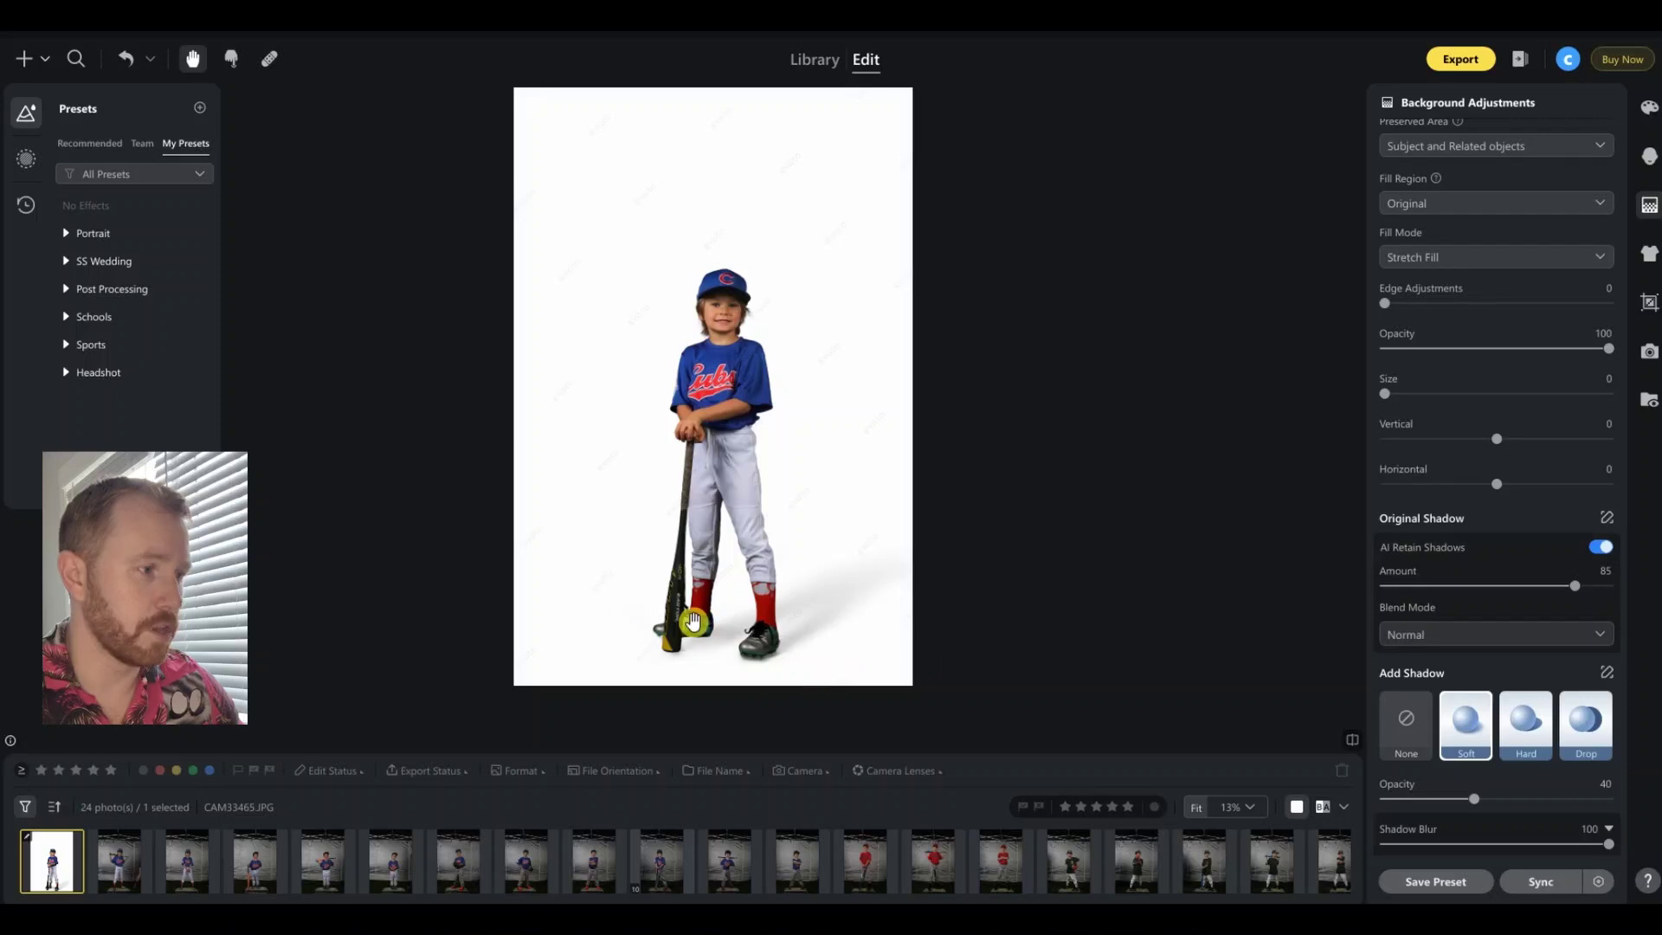
{"action": "scroll", "coordinate": [701, 660], "scroll_direction": "up", "scroll_amount": 5}
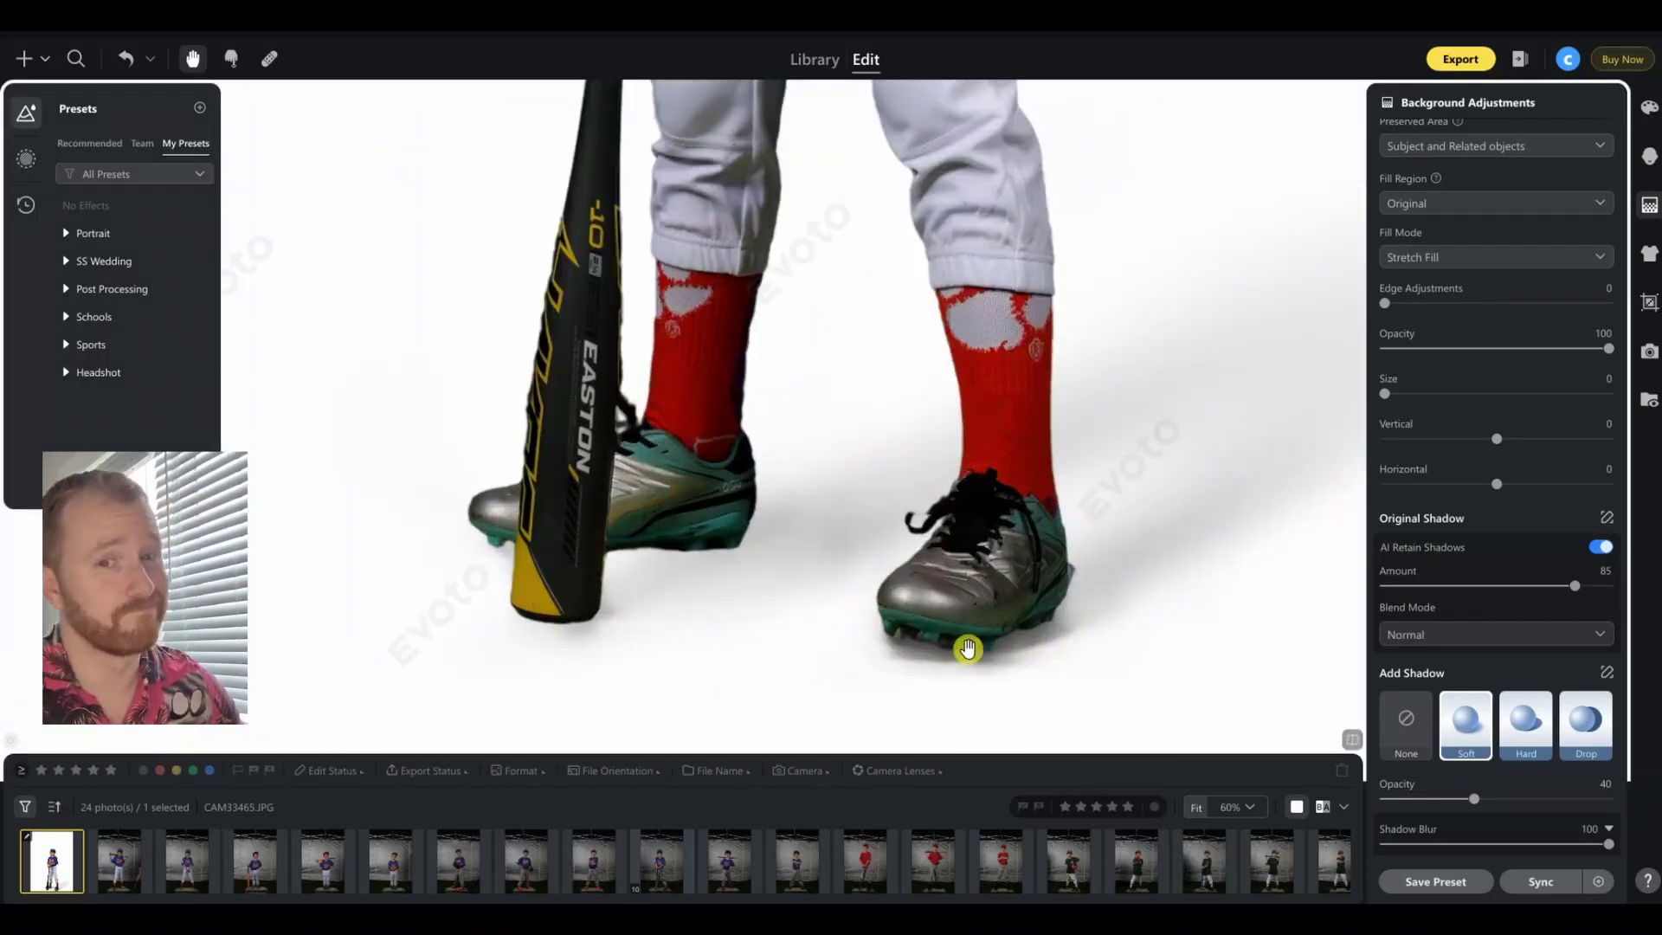
{"action": "scroll", "coordinate": [967, 649], "scroll_direction": "down", "scroll_amount": 2}
{"action": "scroll", "coordinate": [987, 644], "scroll_direction": "down", "scroll_amount": 1}
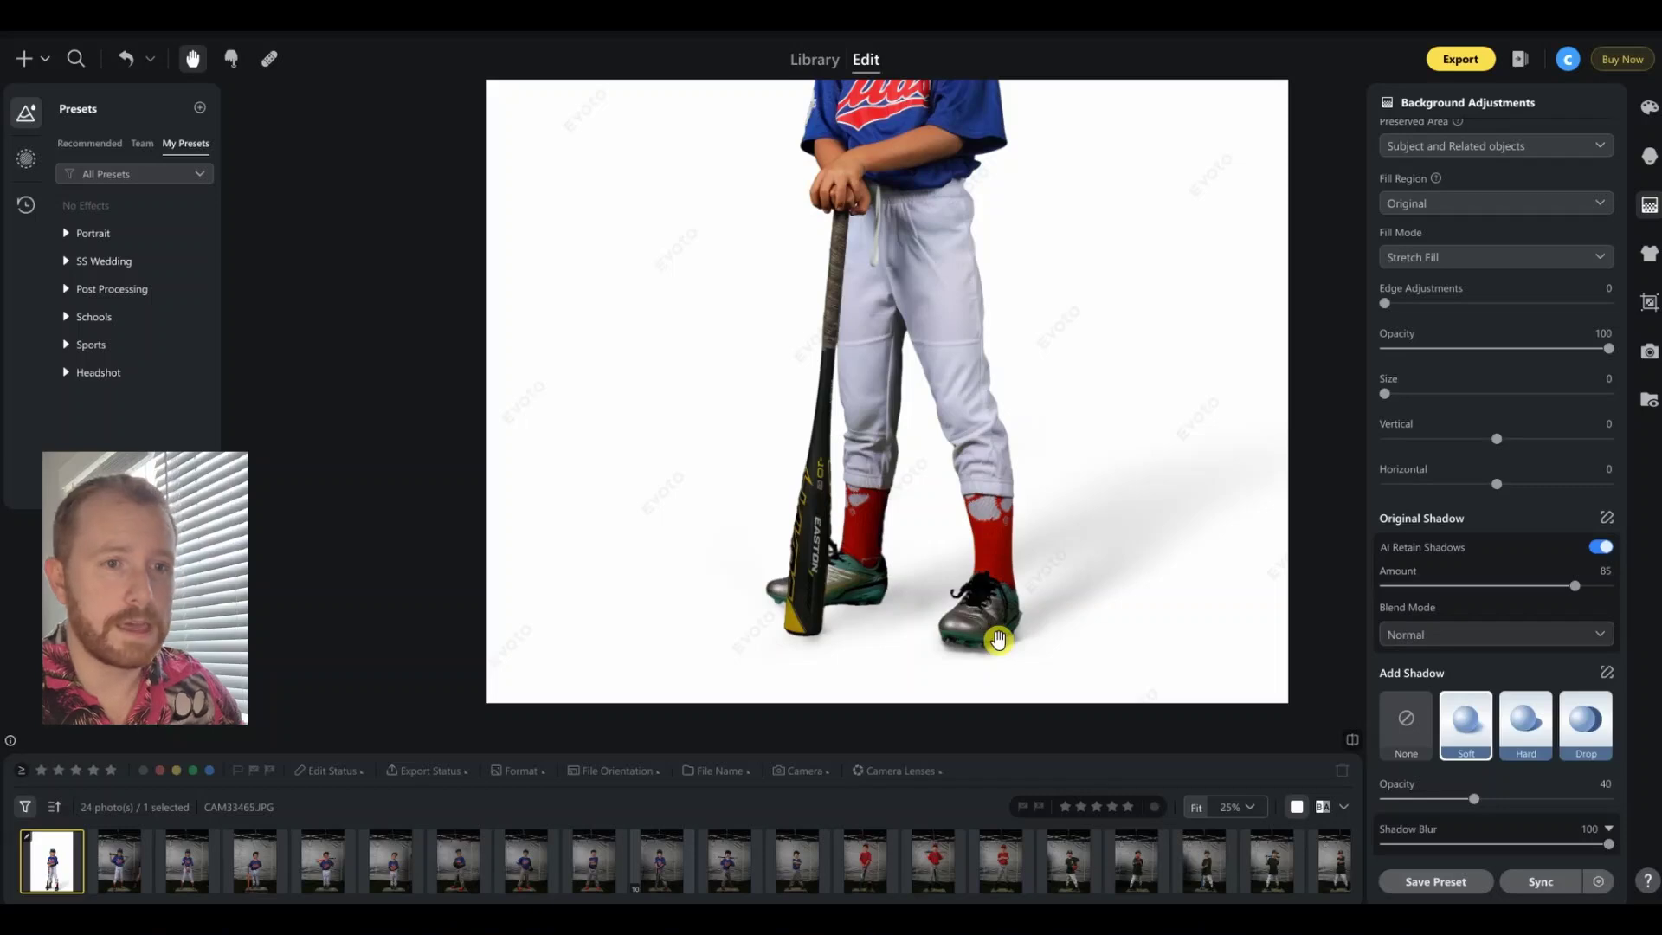
{"action": "scroll", "coordinate": [998, 639], "scroll_direction": "down", "scroll_amount": 1}
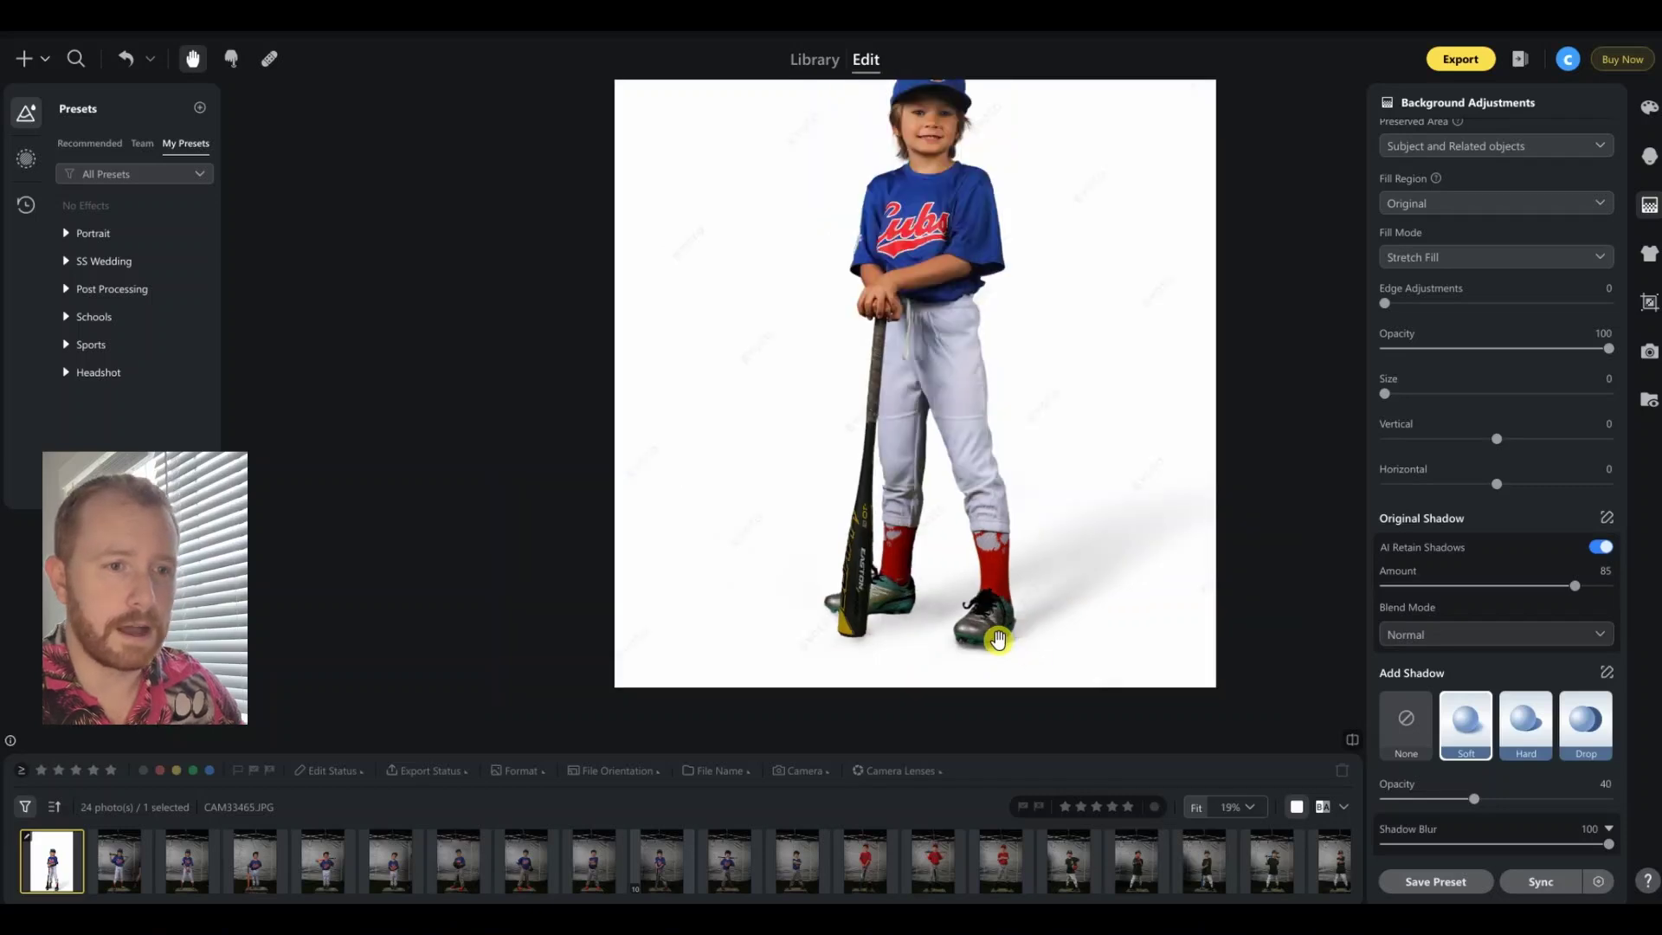
Step: Open and accept the added shadow's position adjustments, and set the Soft shadow's Opacity to 30
{"action": "left_click", "coordinate": [1606, 674]}
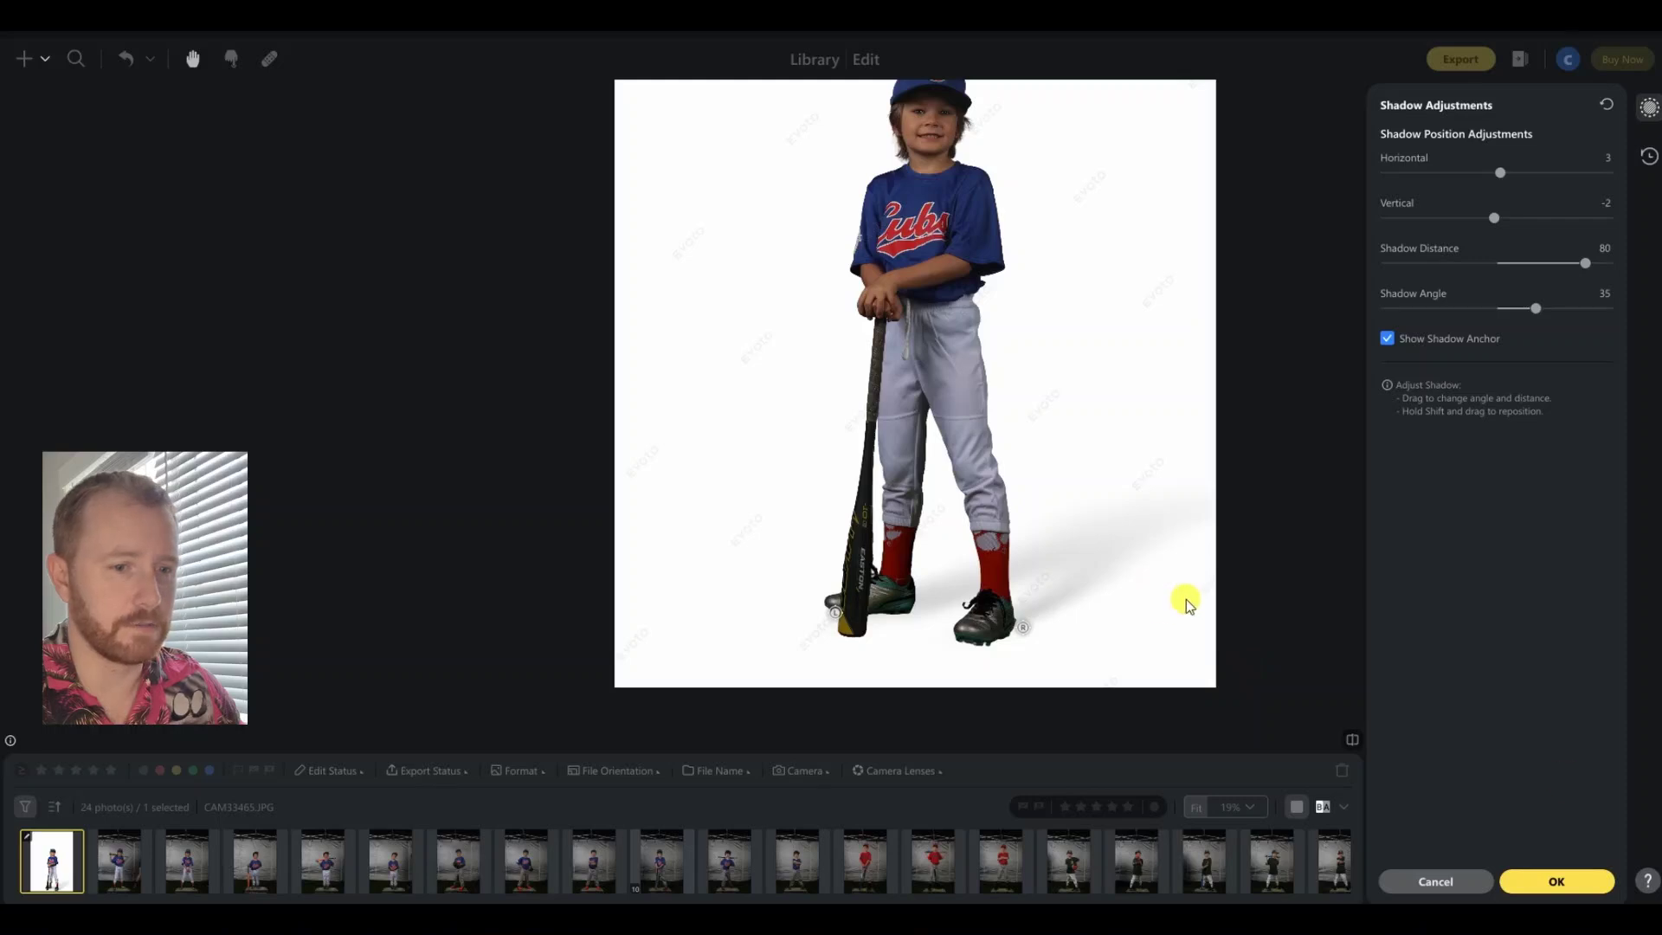
{"action": "left_click", "coordinate": [1568, 883]}
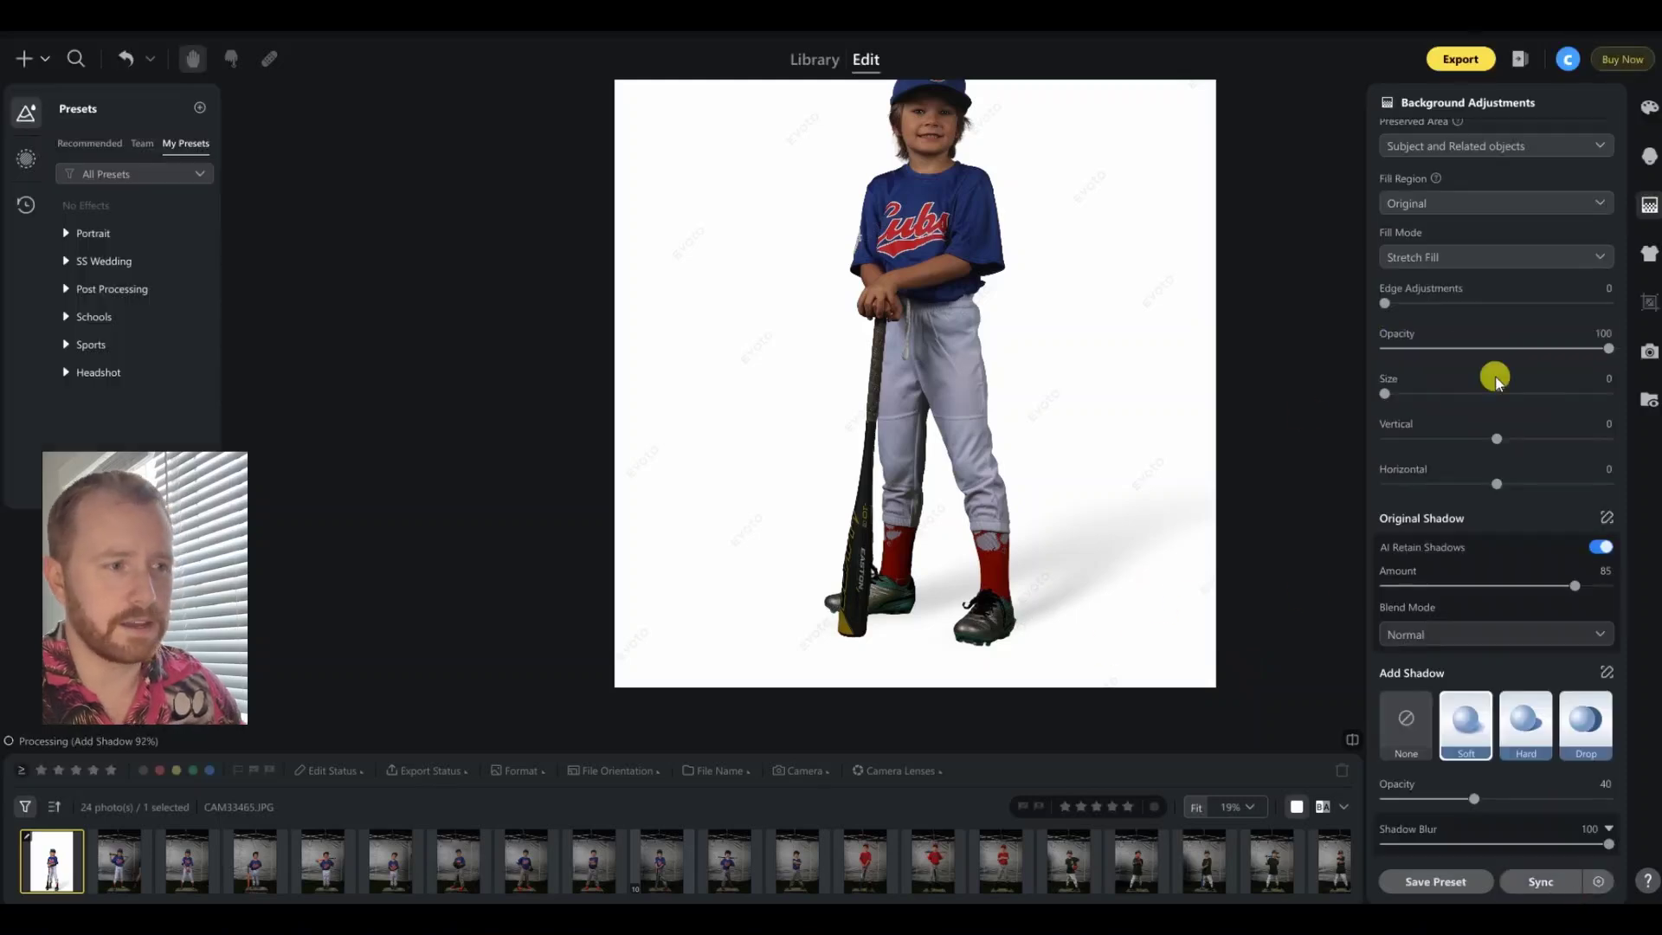
{"action": "scroll", "coordinate": [1390, 513], "scroll_direction": "down", "scroll_amount": 1}
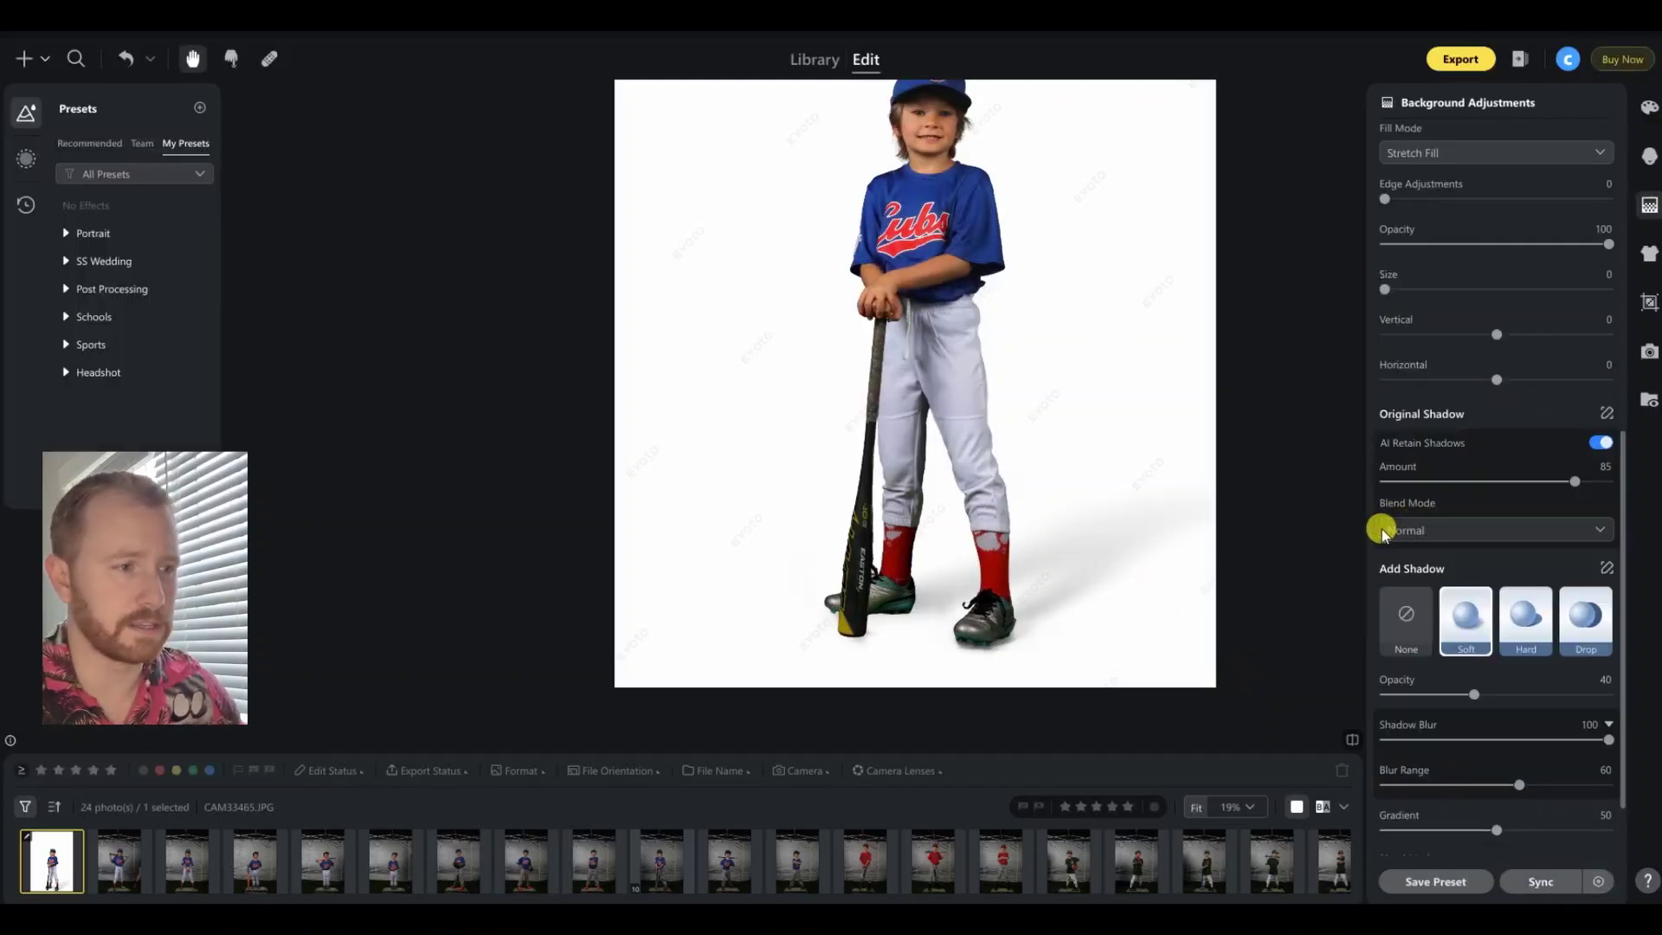
{"action": "left_click_drag", "start_coordinate": [1474, 695], "coordinate": [1451, 696]}
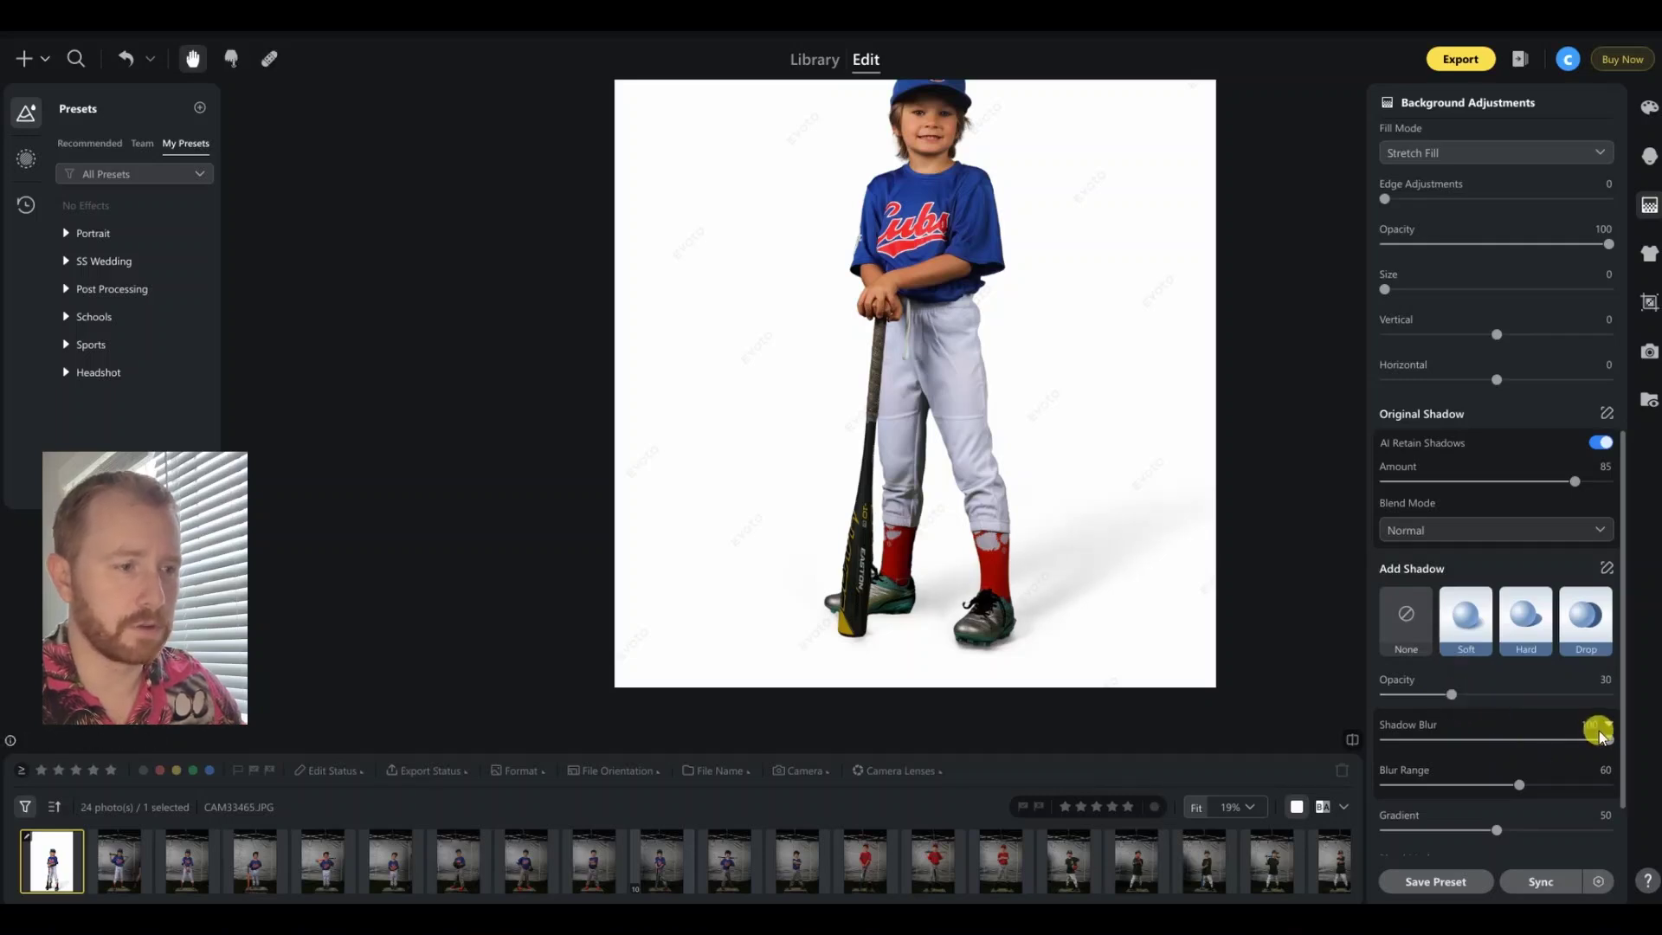
Step: Set the Soft shadow's Shadow Blur to 100 and its Blur Range to 72
{"action": "mouse_move", "coordinate": [1595, 739]}
{"action": "left_mouse_down"}
{"action": "mouse_move", "coordinate": [1513, 741]}
{"action": "mouse_move", "coordinate": [1615, 740]}
{"action": "left_mouse_up"}
{"action": "mouse_move", "coordinate": [1520, 785]}
{"action": "left_mouse_down"}
{"action": "mouse_move", "coordinate": [1632, 780]}
{"action": "mouse_move", "coordinate": [1539, 796]}
{"action": "left_mouse_up"}
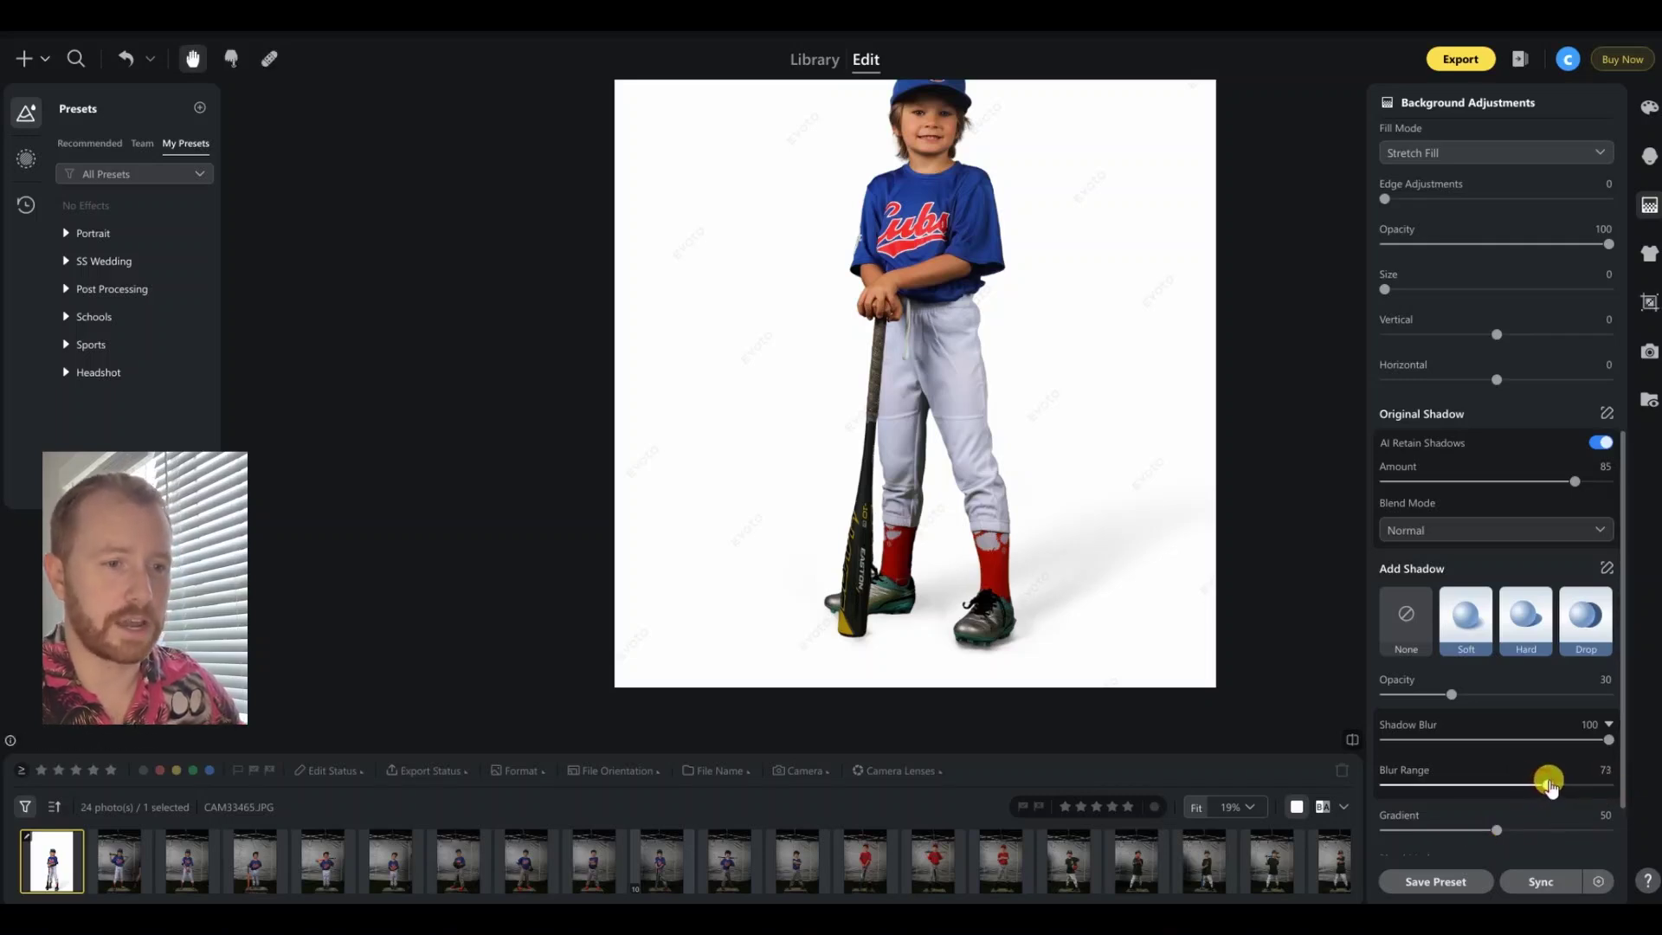
{"action": "scroll", "coordinate": [1553, 725], "scroll_direction": "down", "scroll_amount": 2}
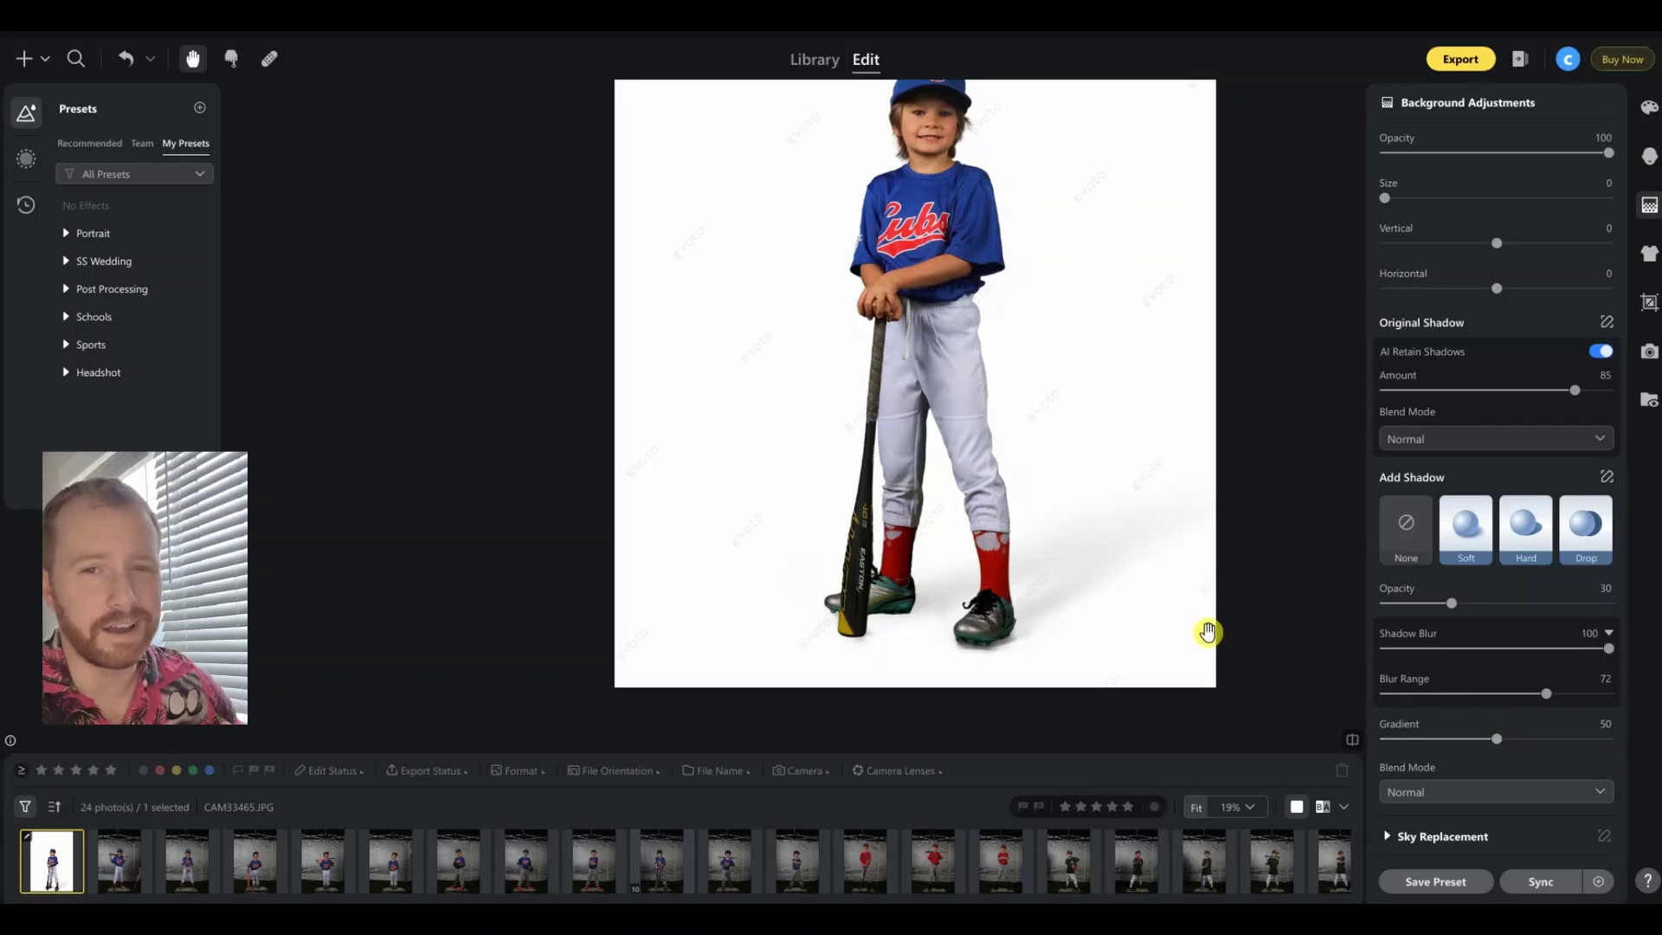
{"action": "scroll", "coordinate": [1208, 633], "scroll_direction": "down", "scroll_amount": 2}
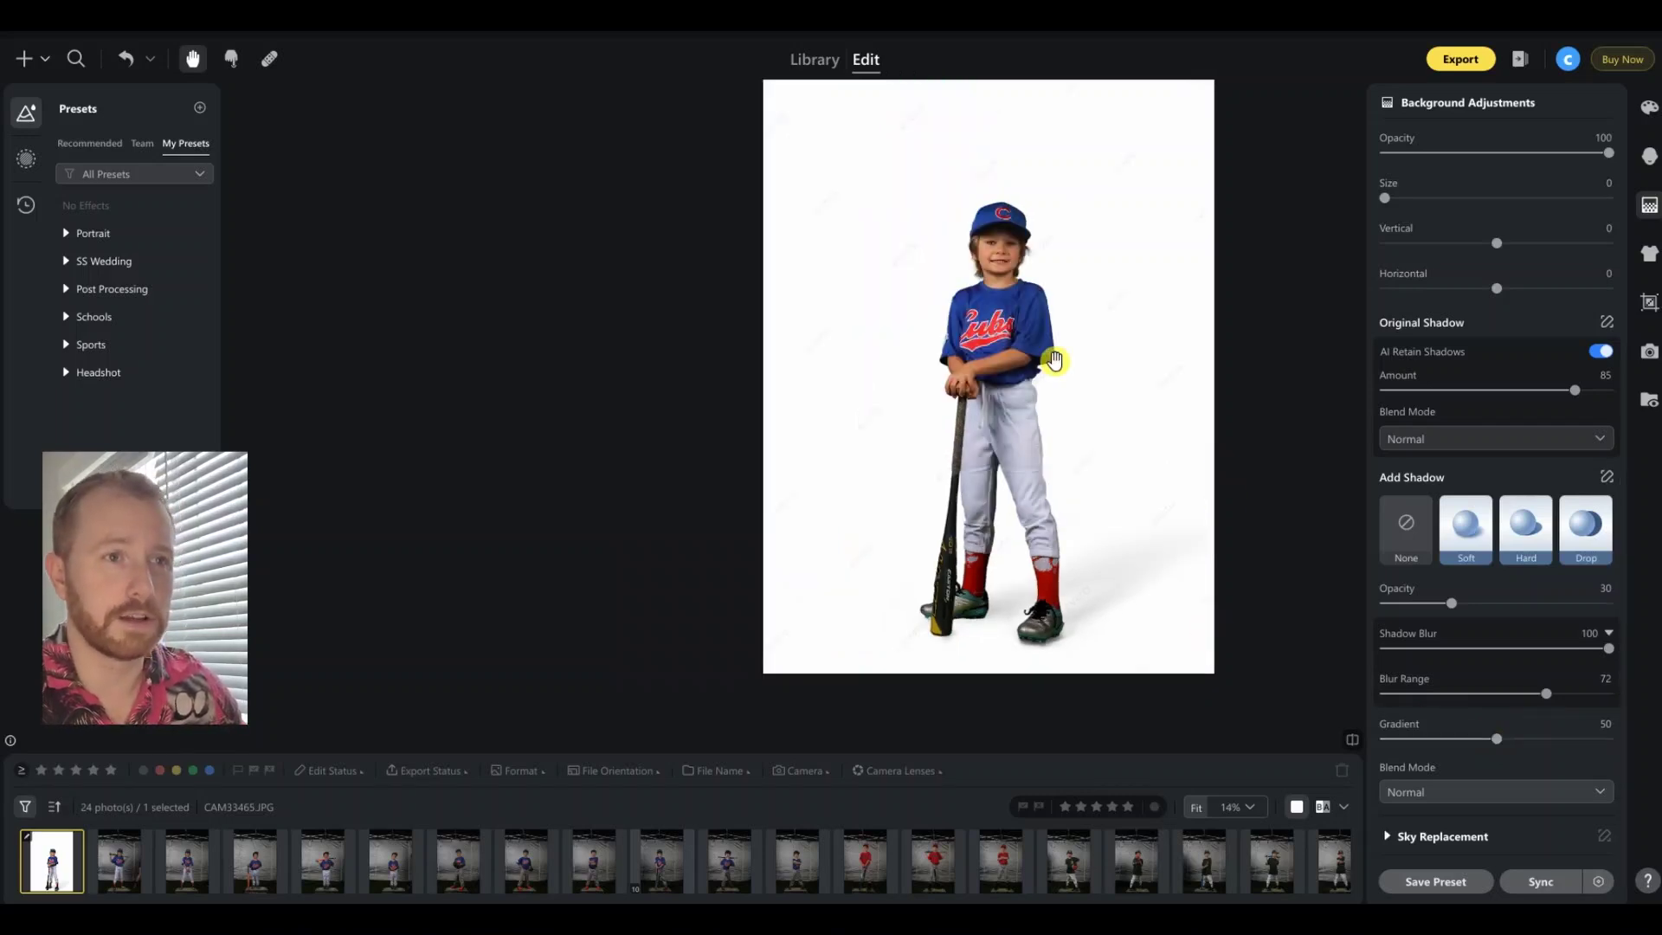
Step: Change the baseball player's backdrop from White to Transparent
{"action": "scroll", "coordinate": [1472, 378], "scroll_direction": "up", "scroll_amount": 2}
{"action": "scroll", "coordinate": [1471, 378], "scroll_direction": "up", "scroll_amount": 5}
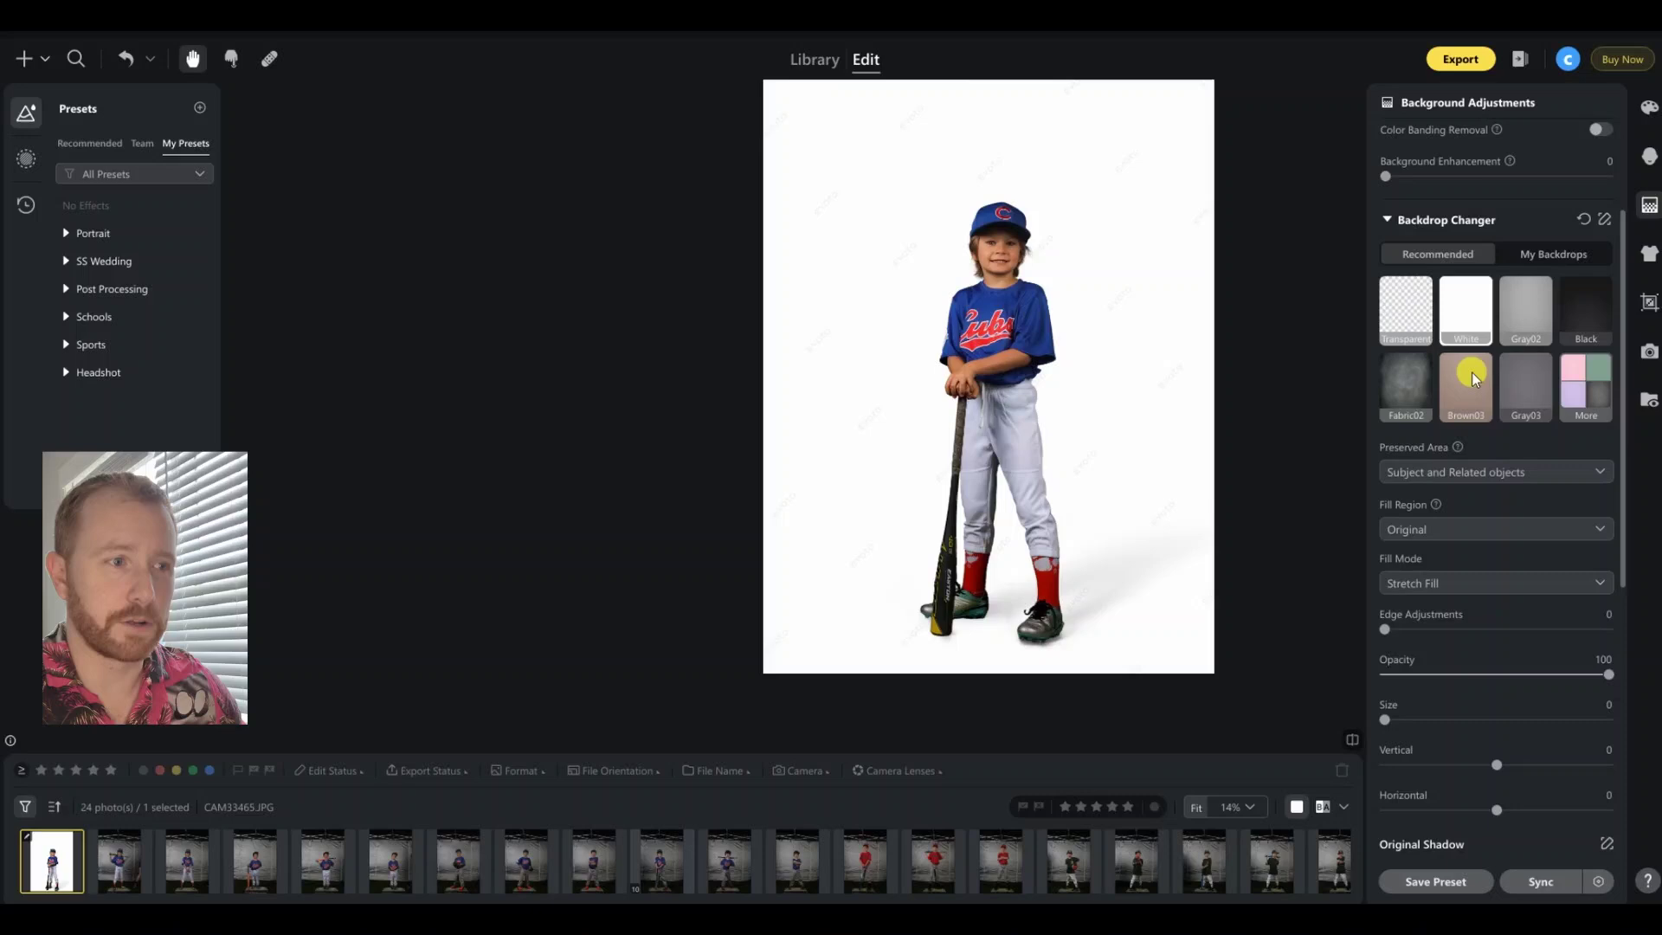
{"action": "left_click", "coordinate": [1406, 320]}
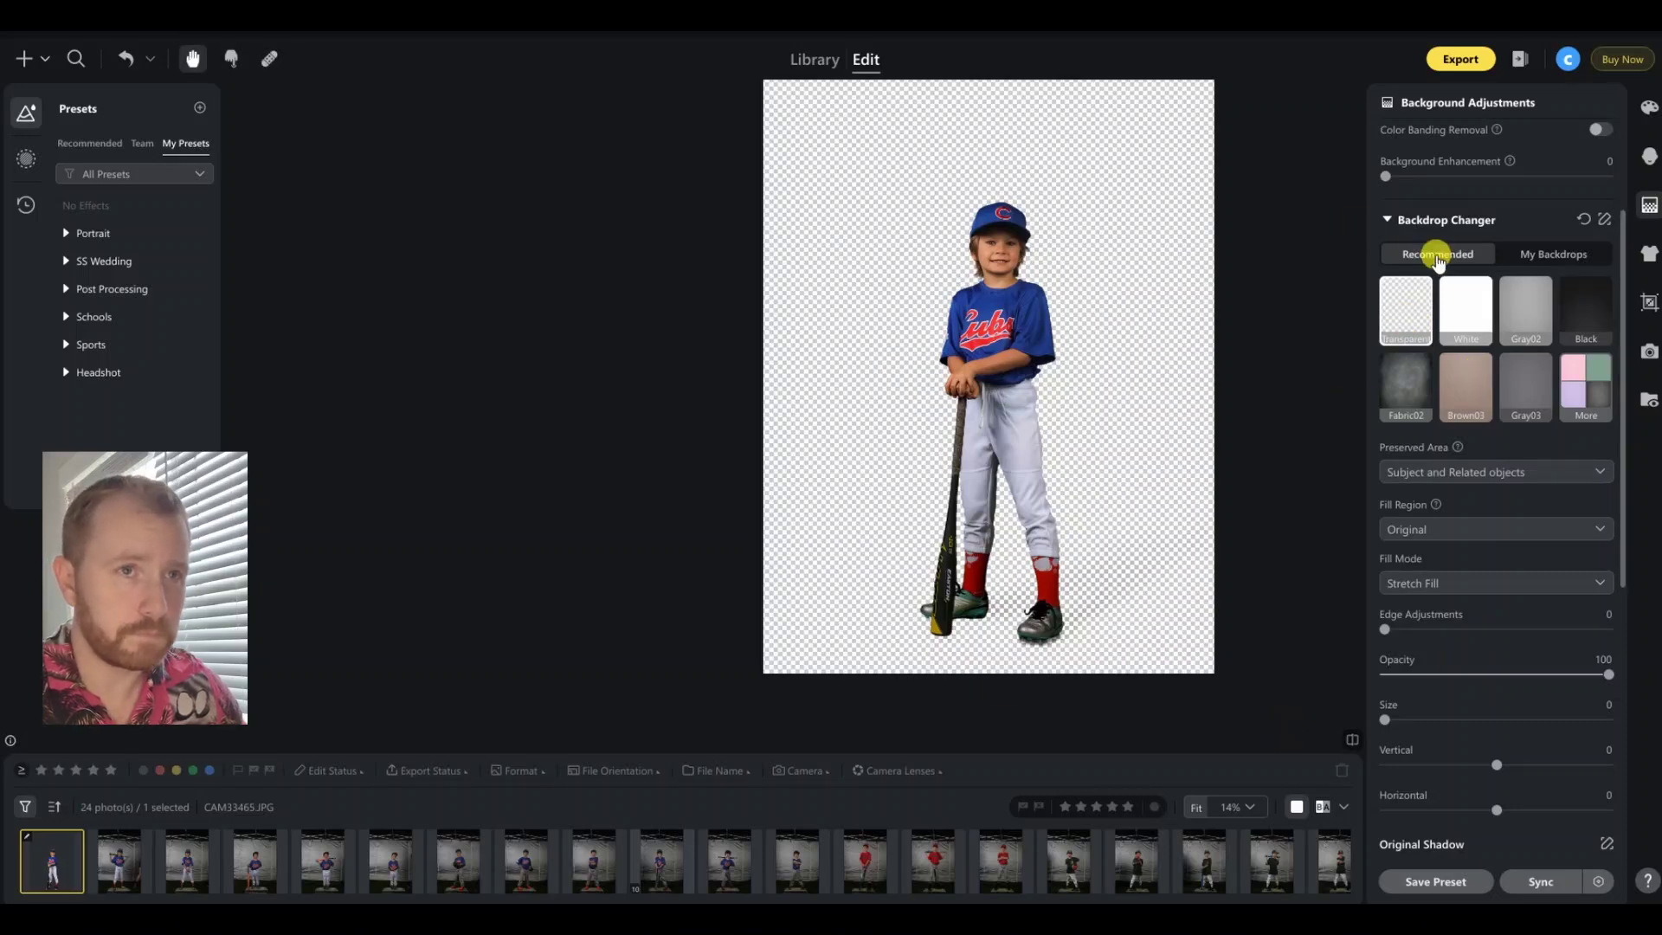
Step: Set De-wrinkle Clothing and De-blemish Clothing to 100 for the baseball player's uniform
{"action": "left_click", "coordinate": [1648, 253]}
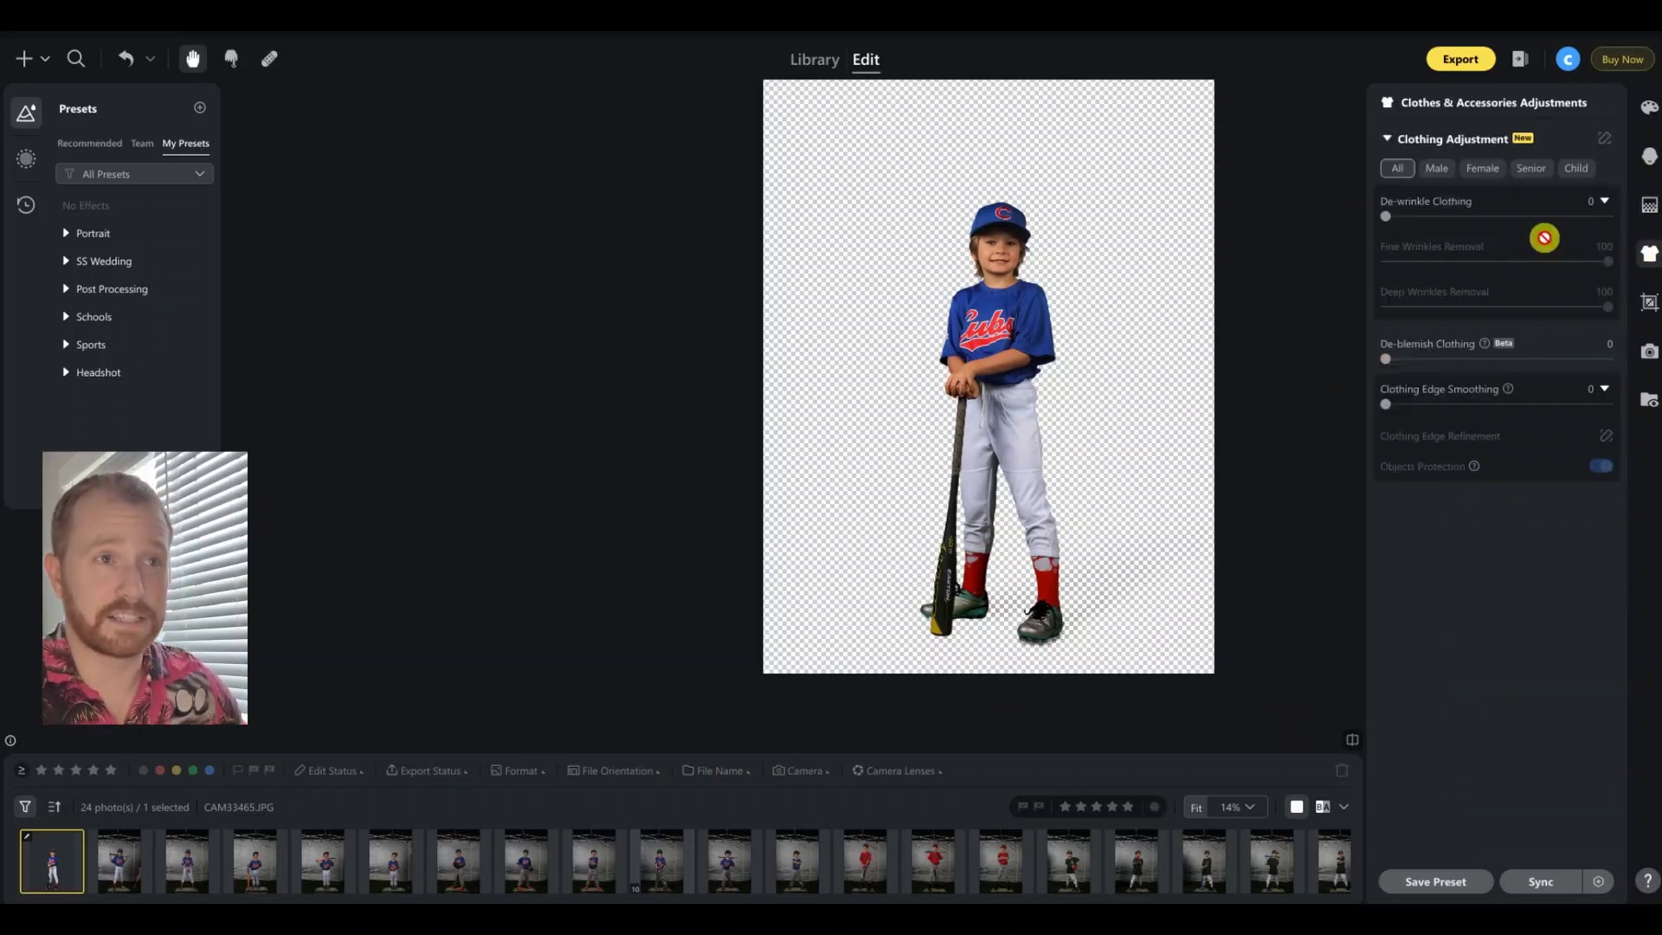
{"action": "left_click_drag", "start_coordinate": [1387, 215], "coordinate": [1610, 217]}
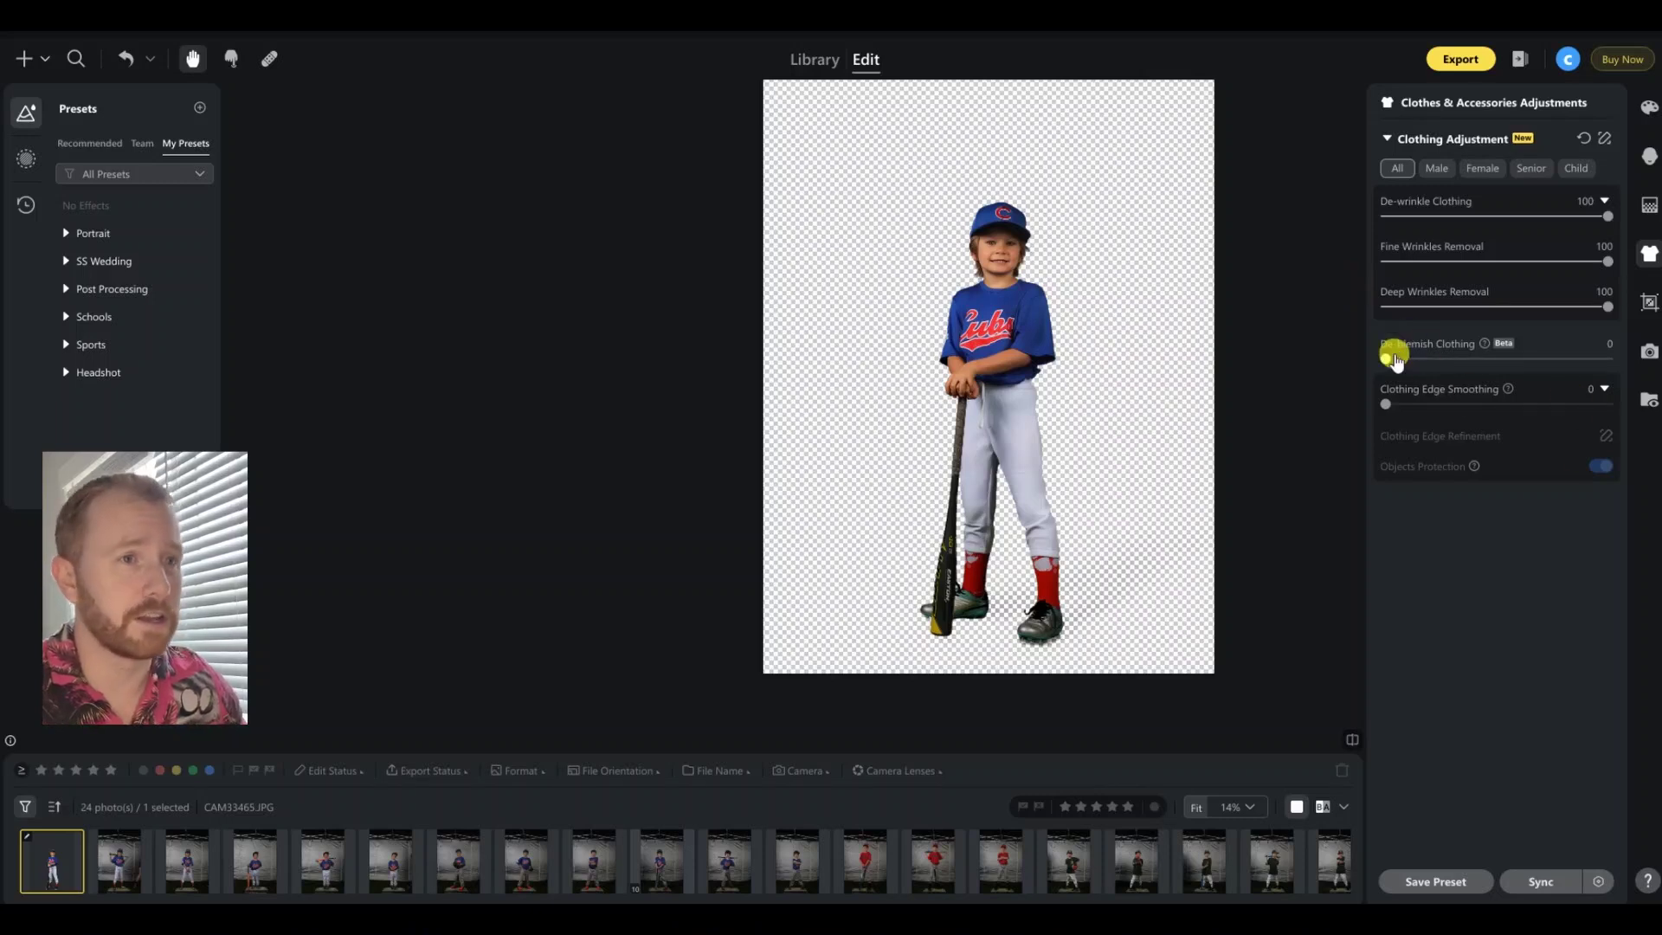
{"action": "left_click_drag", "start_coordinate": [1386, 358], "coordinate": [1607, 358]}
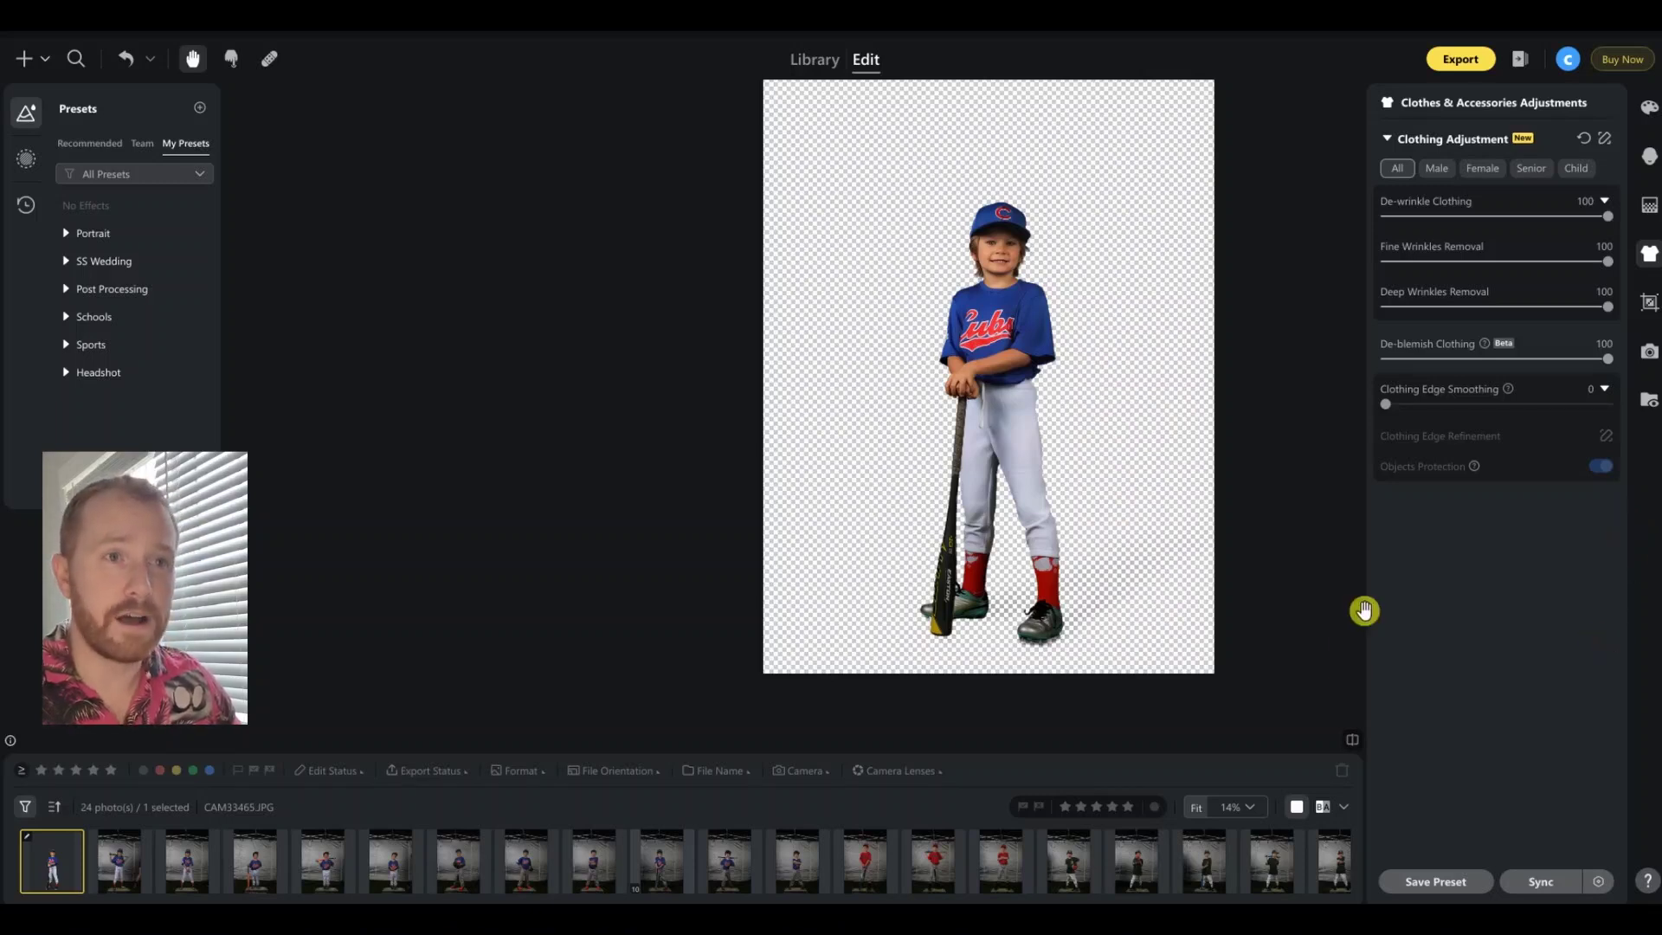
{"action": "left_click", "coordinate": [1650, 305]}
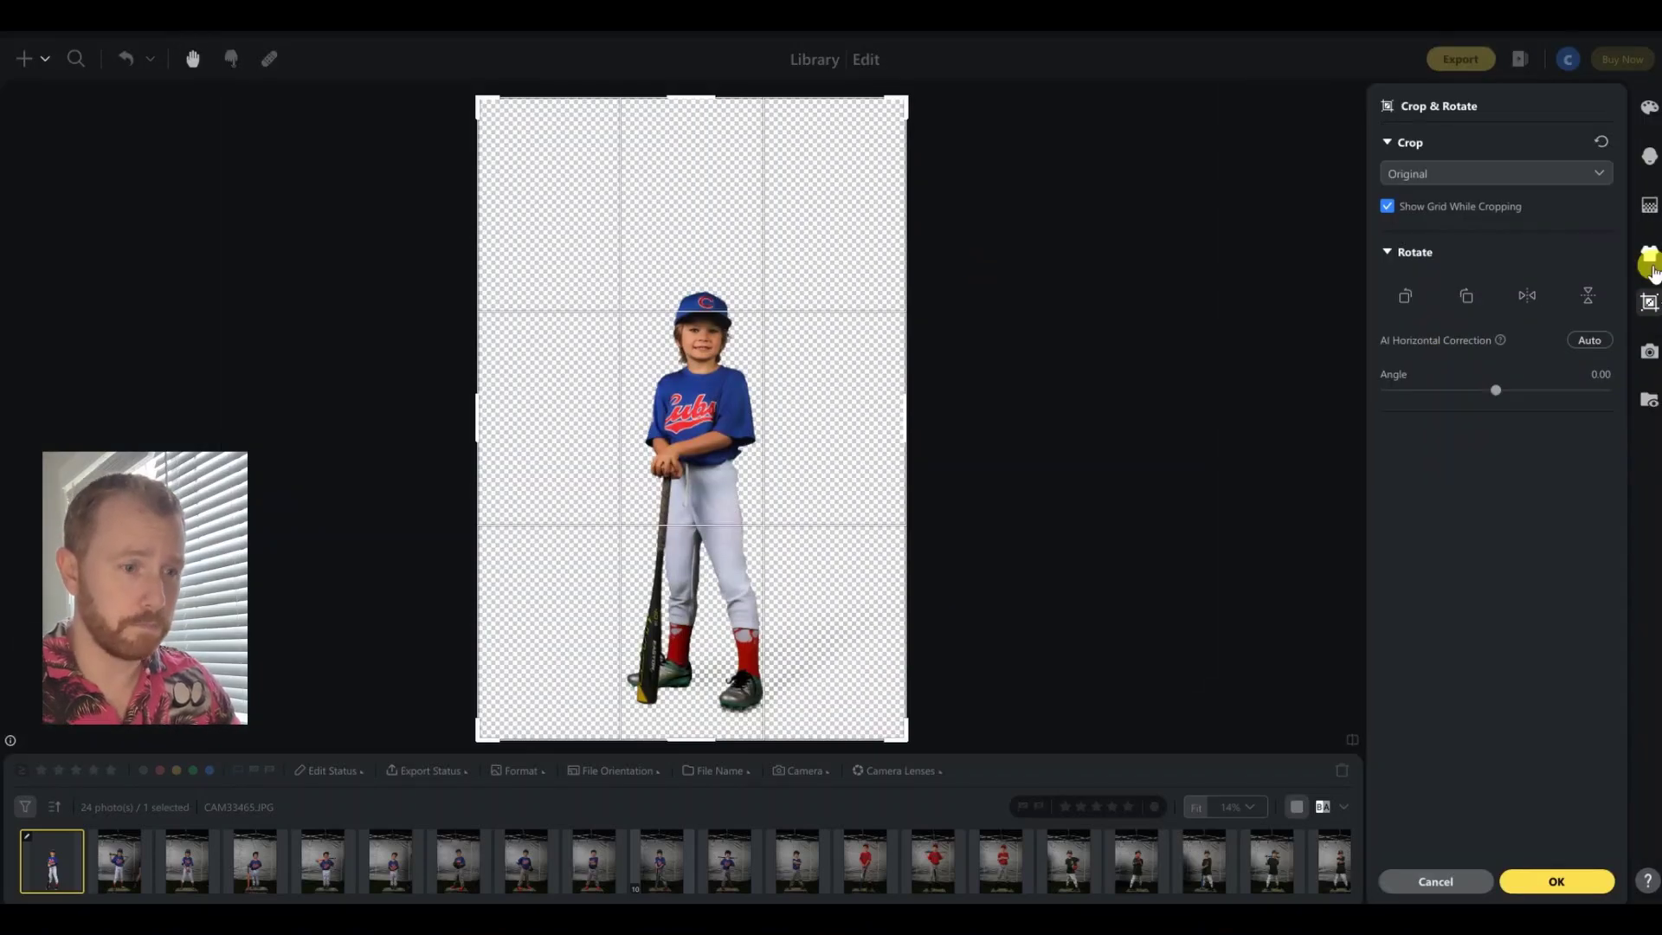
{"action": "left_click", "coordinate": [1650, 260]}
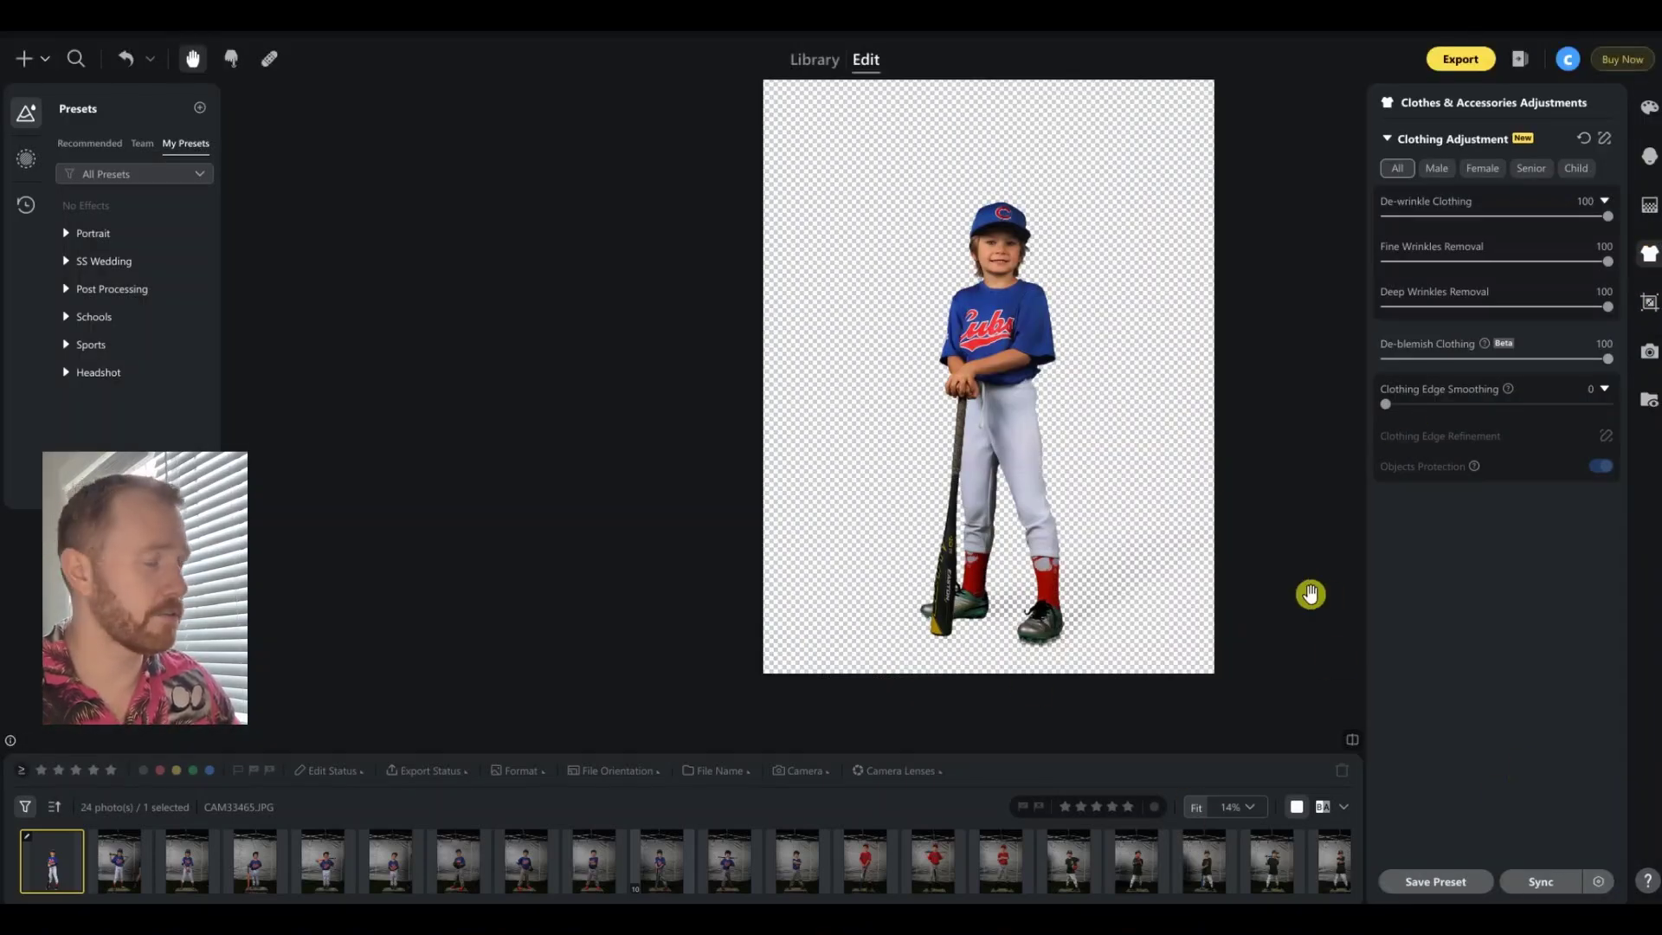
Step: Save the current edits as a Combination preset named "Evoto Test" in the Sports group, leaving out Crop & Rotate
{"action": "left_click", "coordinate": [1439, 881]}
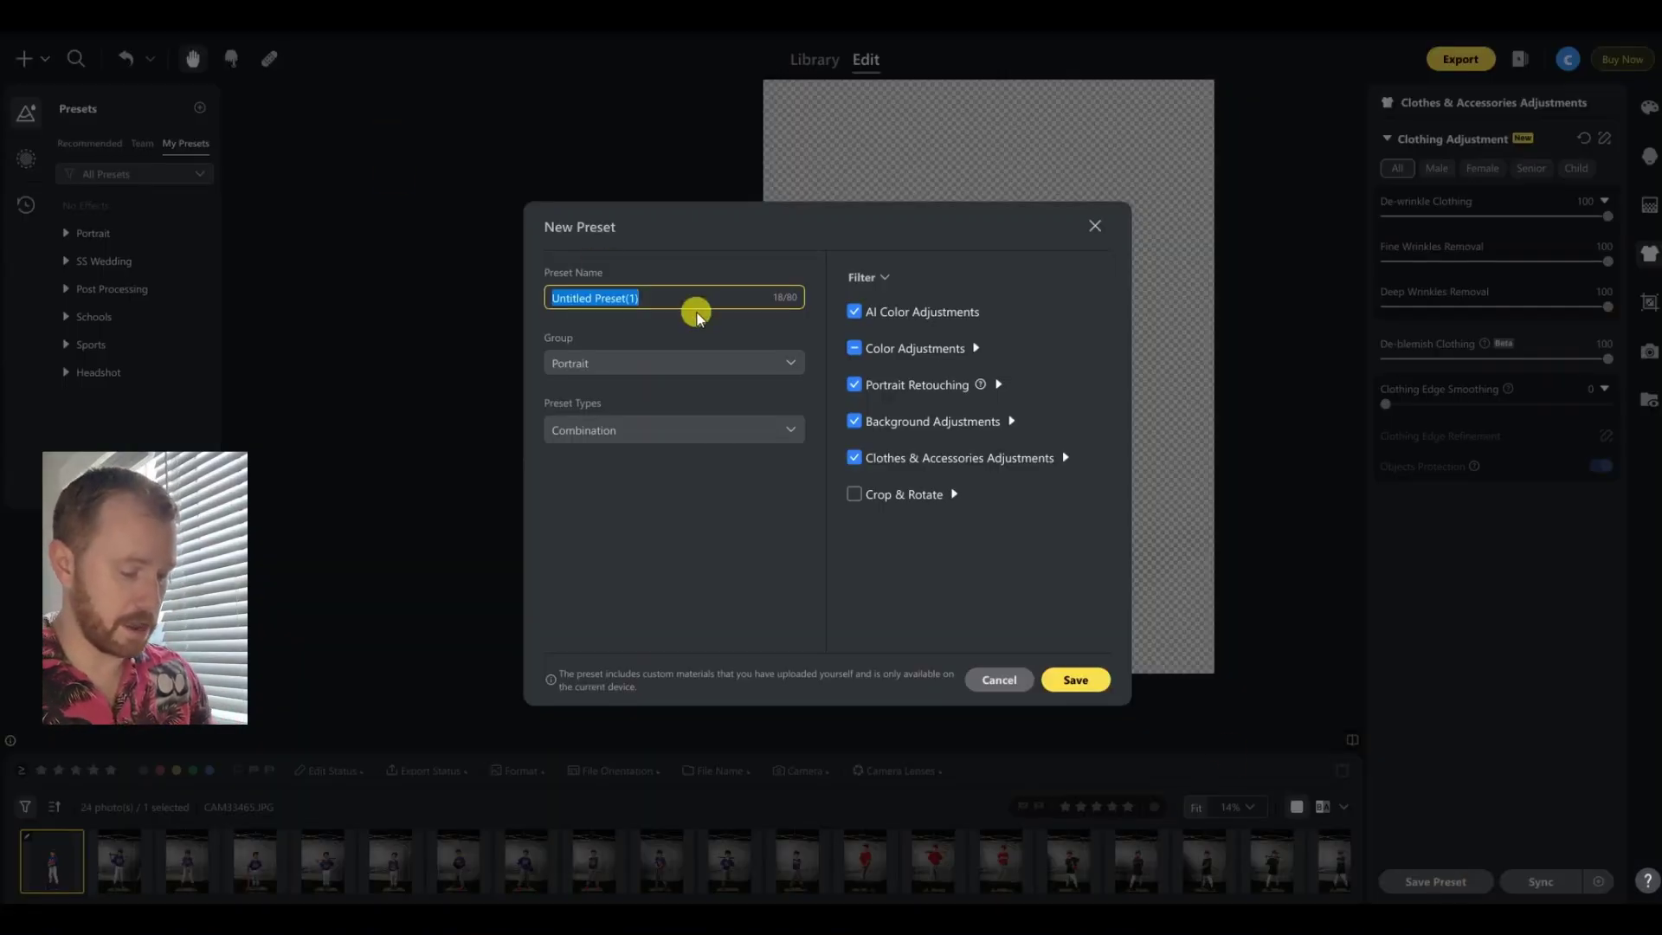
{"action": "type", "text": "Evoto Test"}
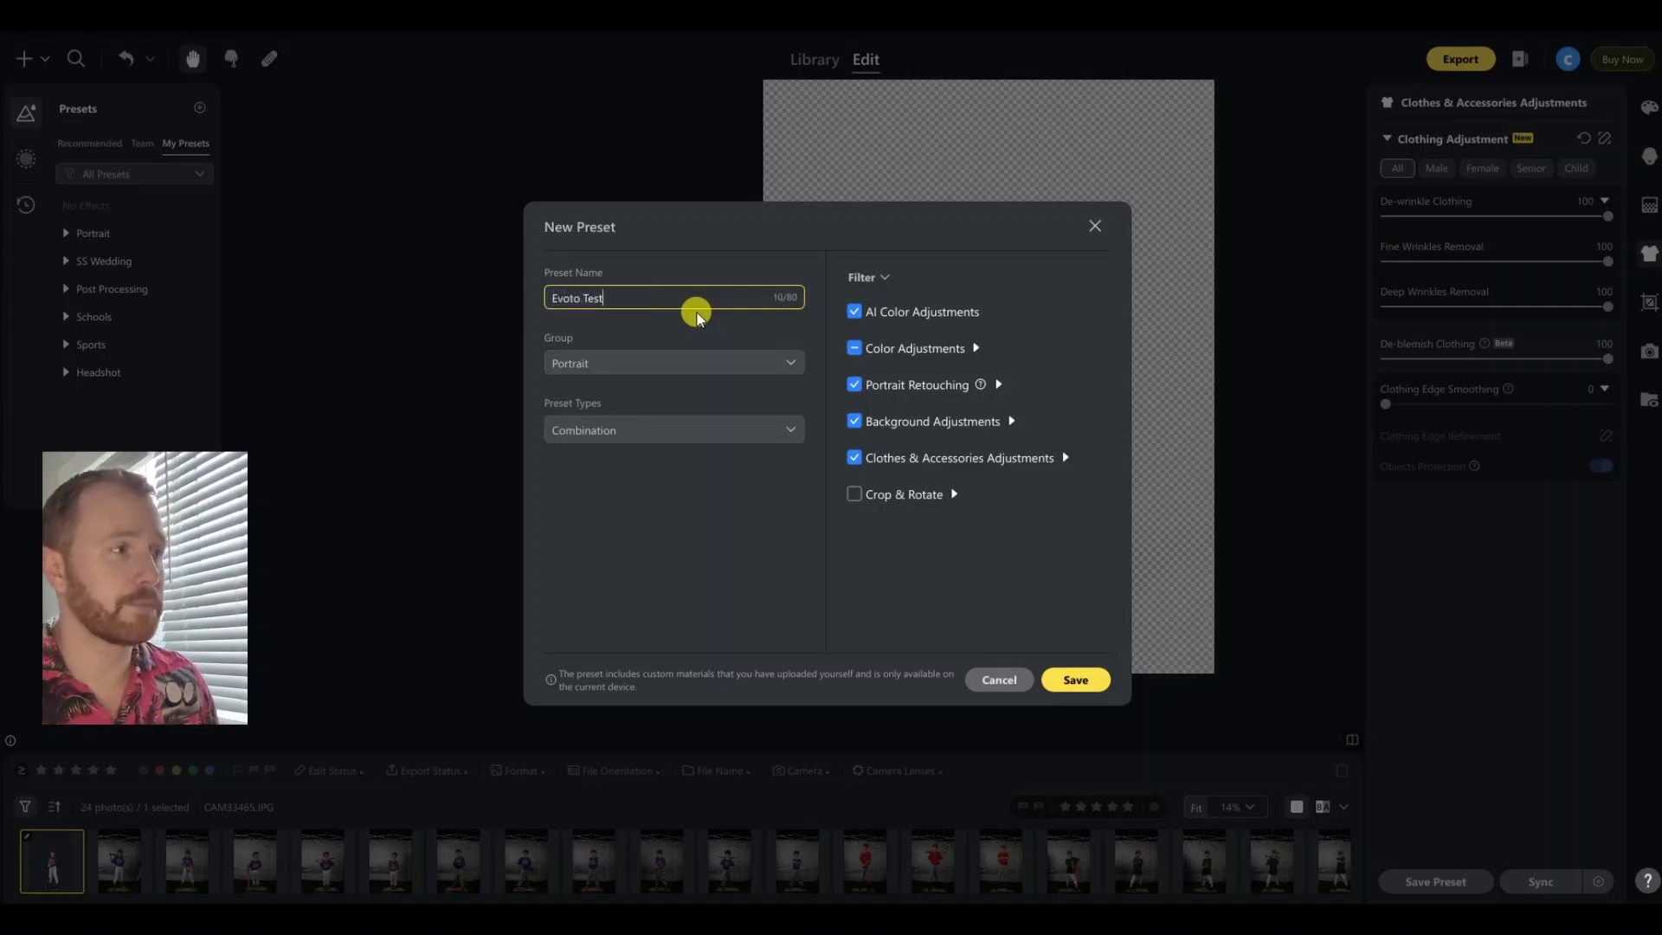
{"action": "left_click", "coordinate": [636, 362]}
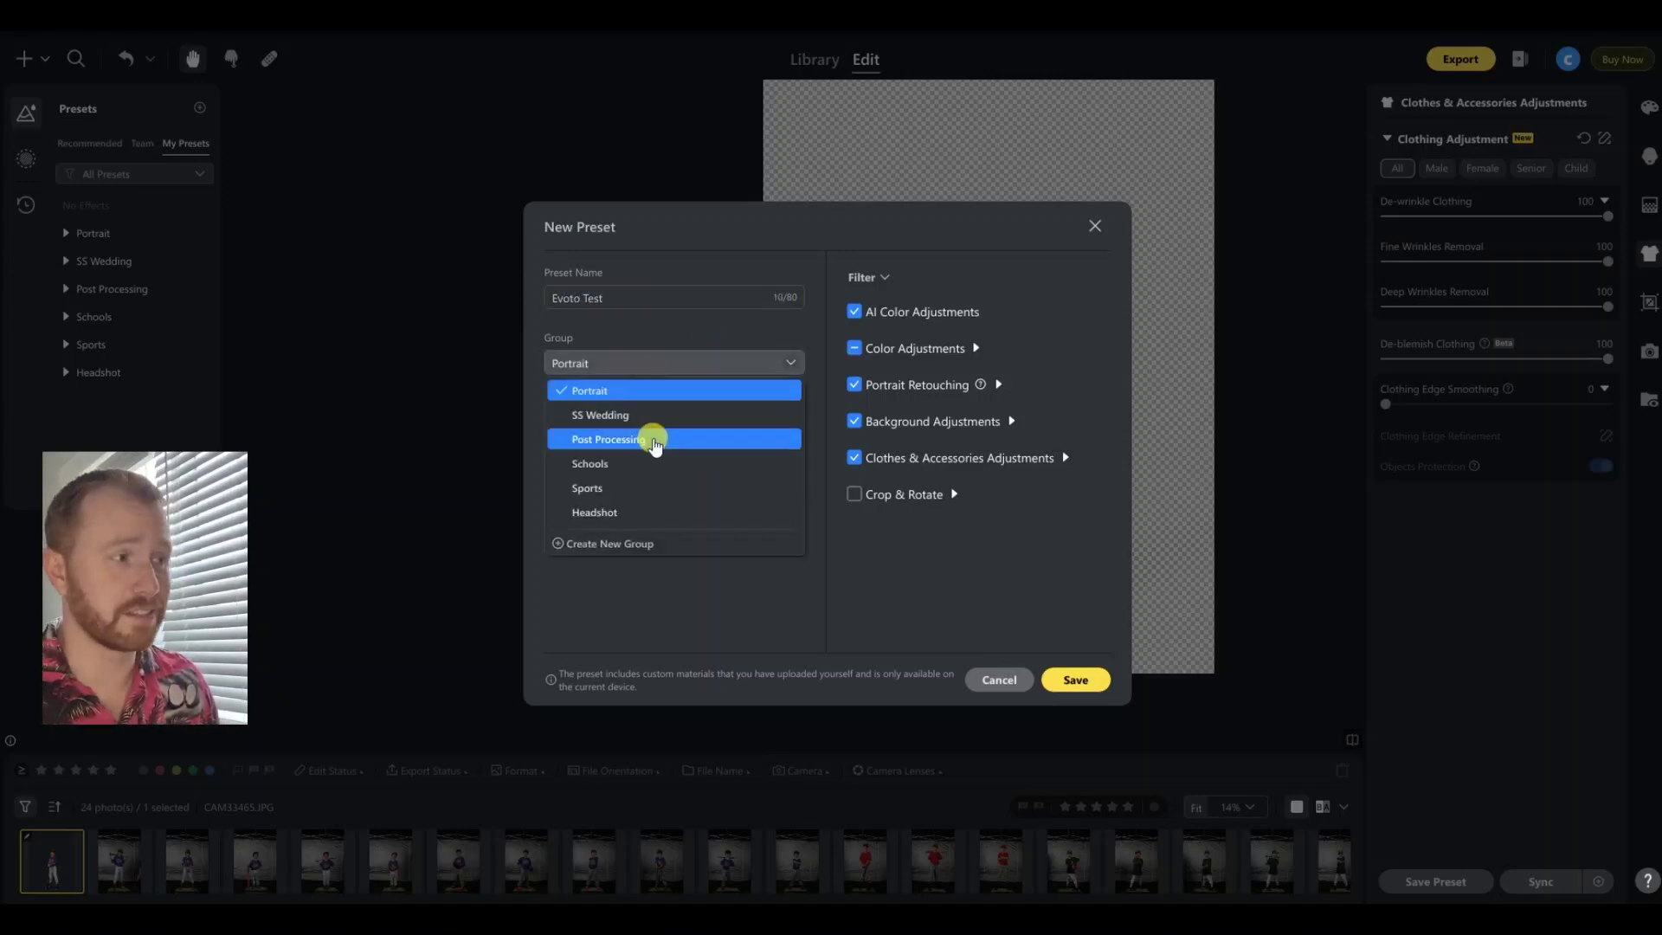
{"action": "left_click", "coordinate": [649, 489]}
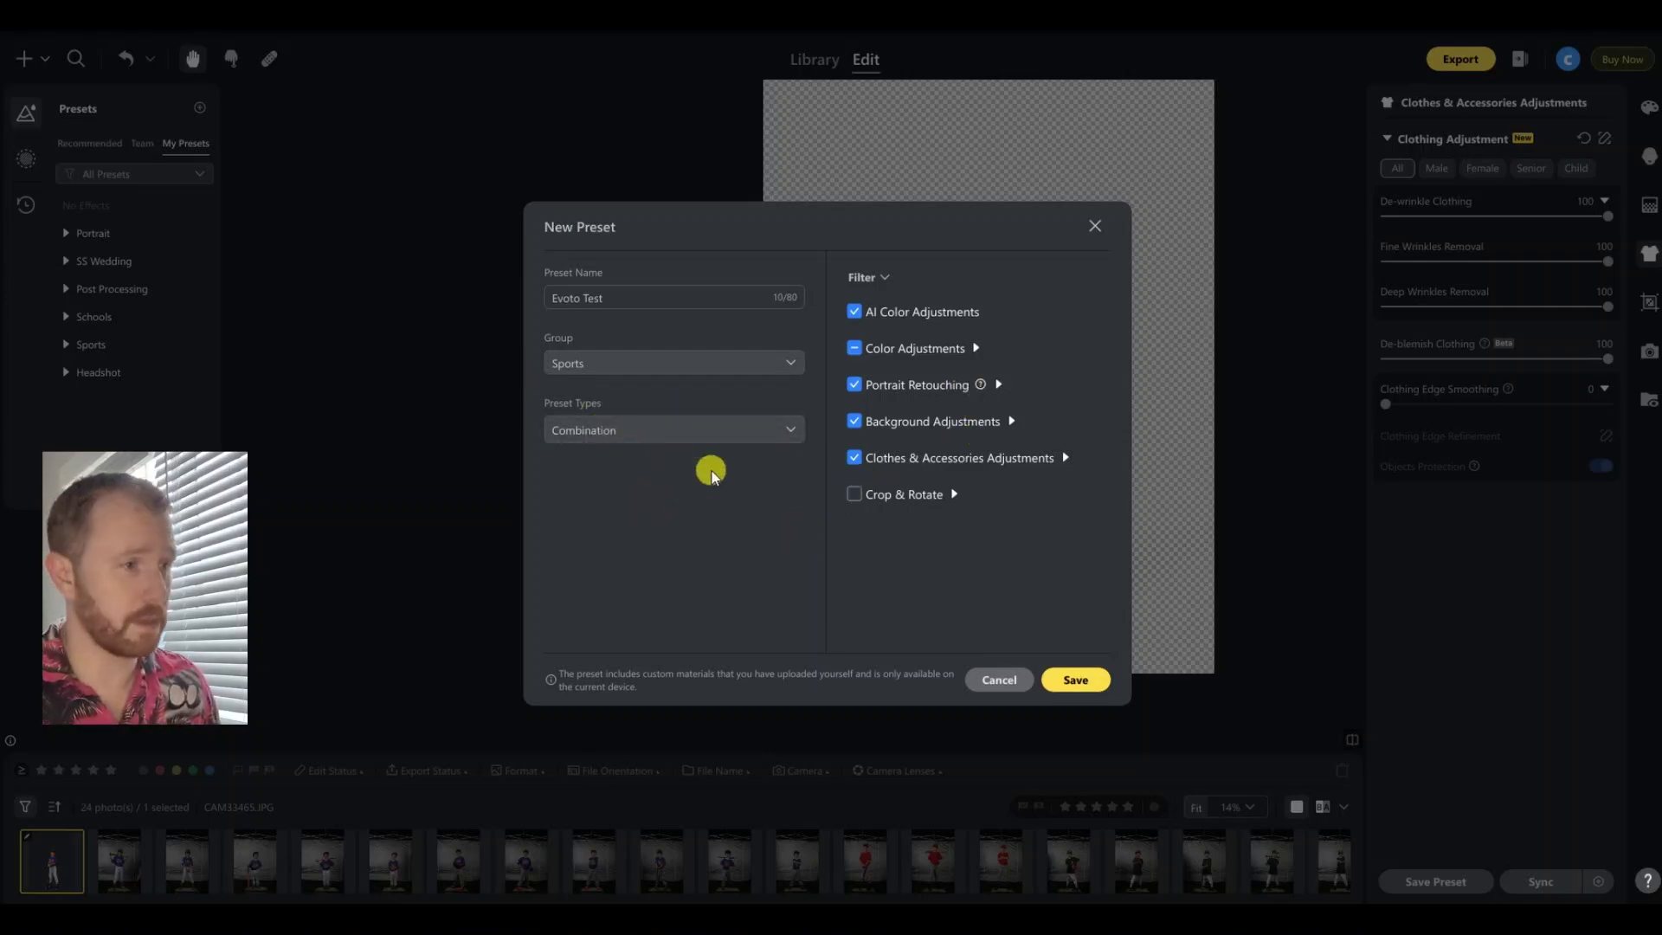
{"action": "left_click", "coordinate": [1078, 680]}
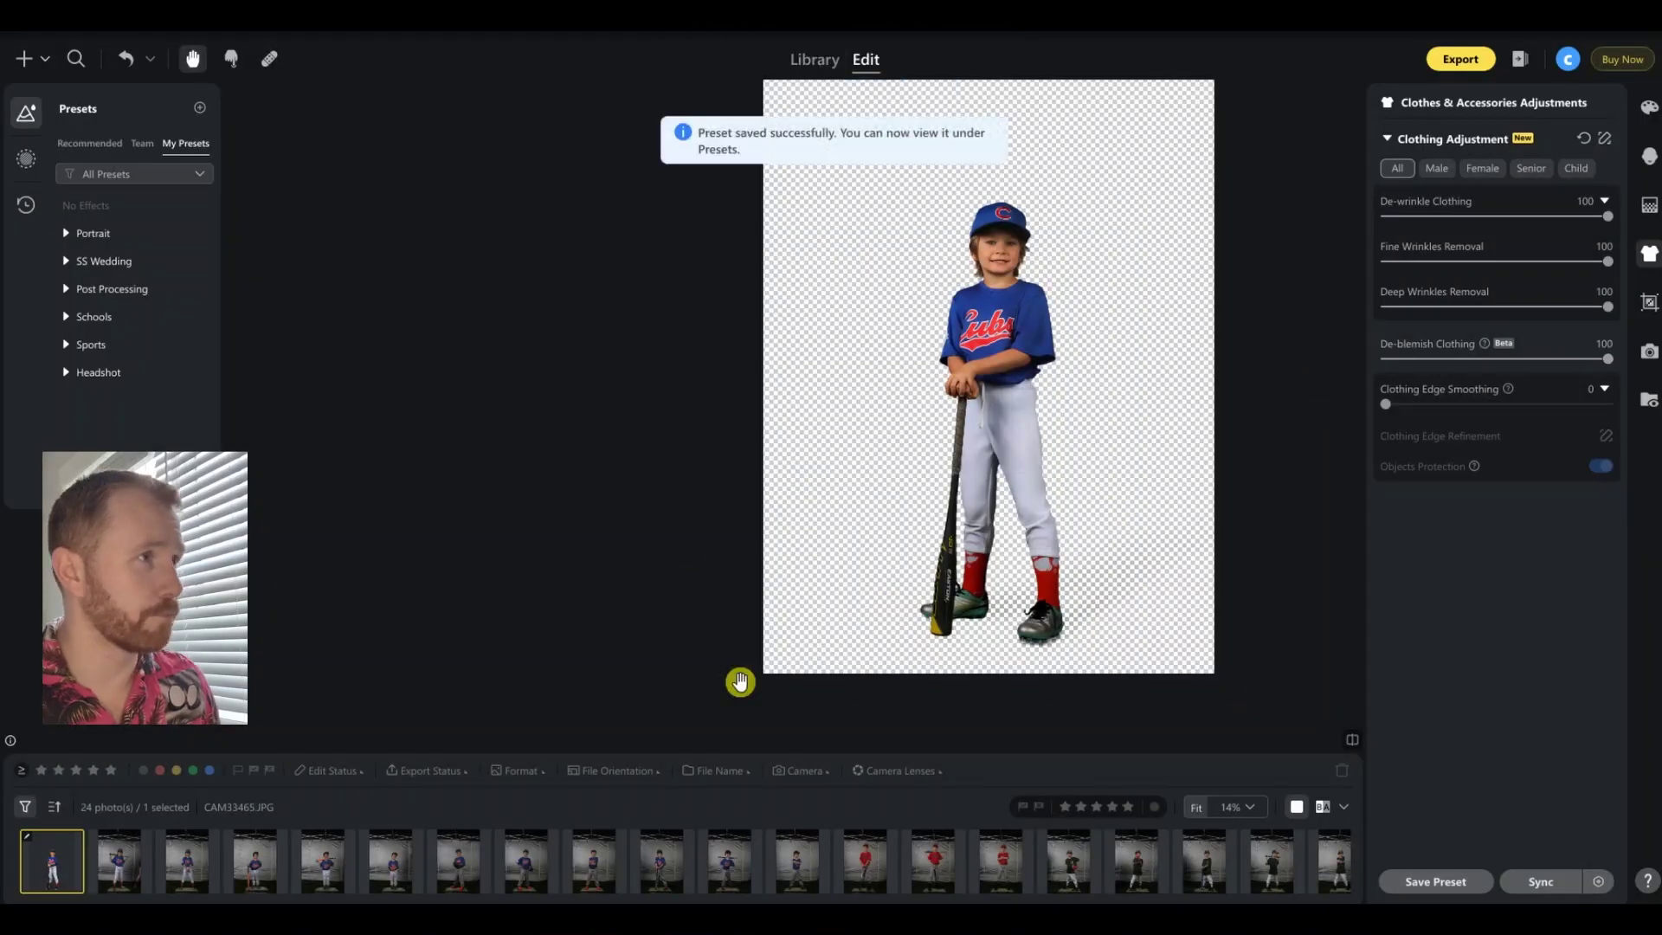
Step: Revert the baseball player's photo to its unedited state and apply the Evoto Test preset from the Sports group
{"action": "left_click", "coordinate": [121, 59]}
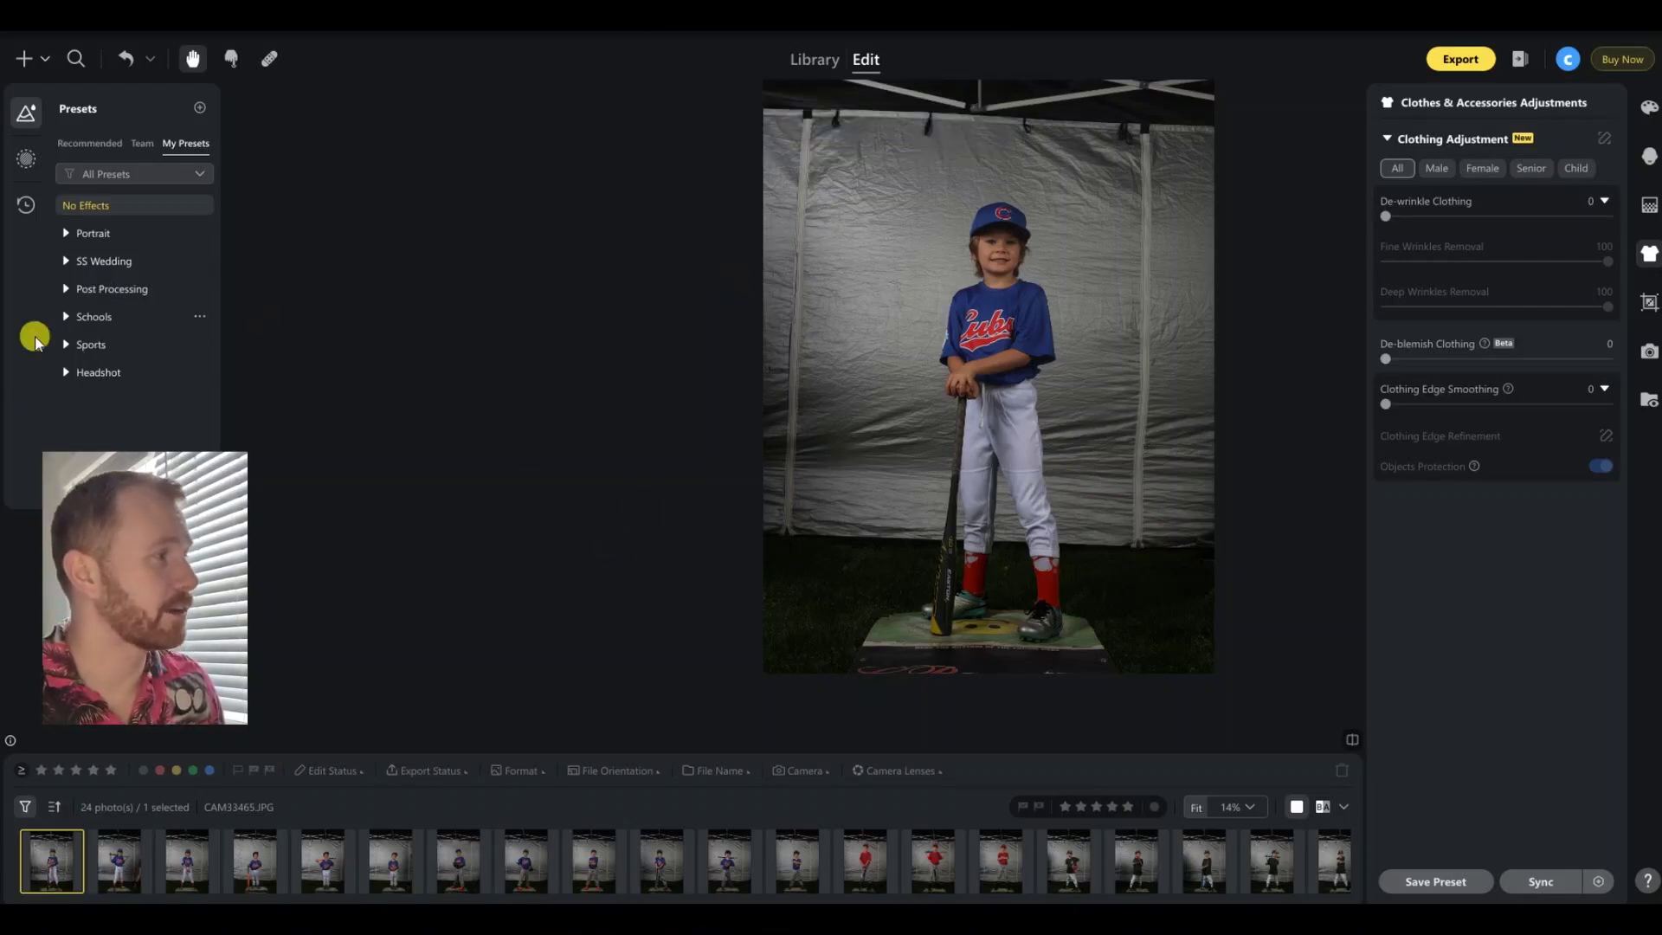
{"action": "left_click", "coordinate": [64, 345]}
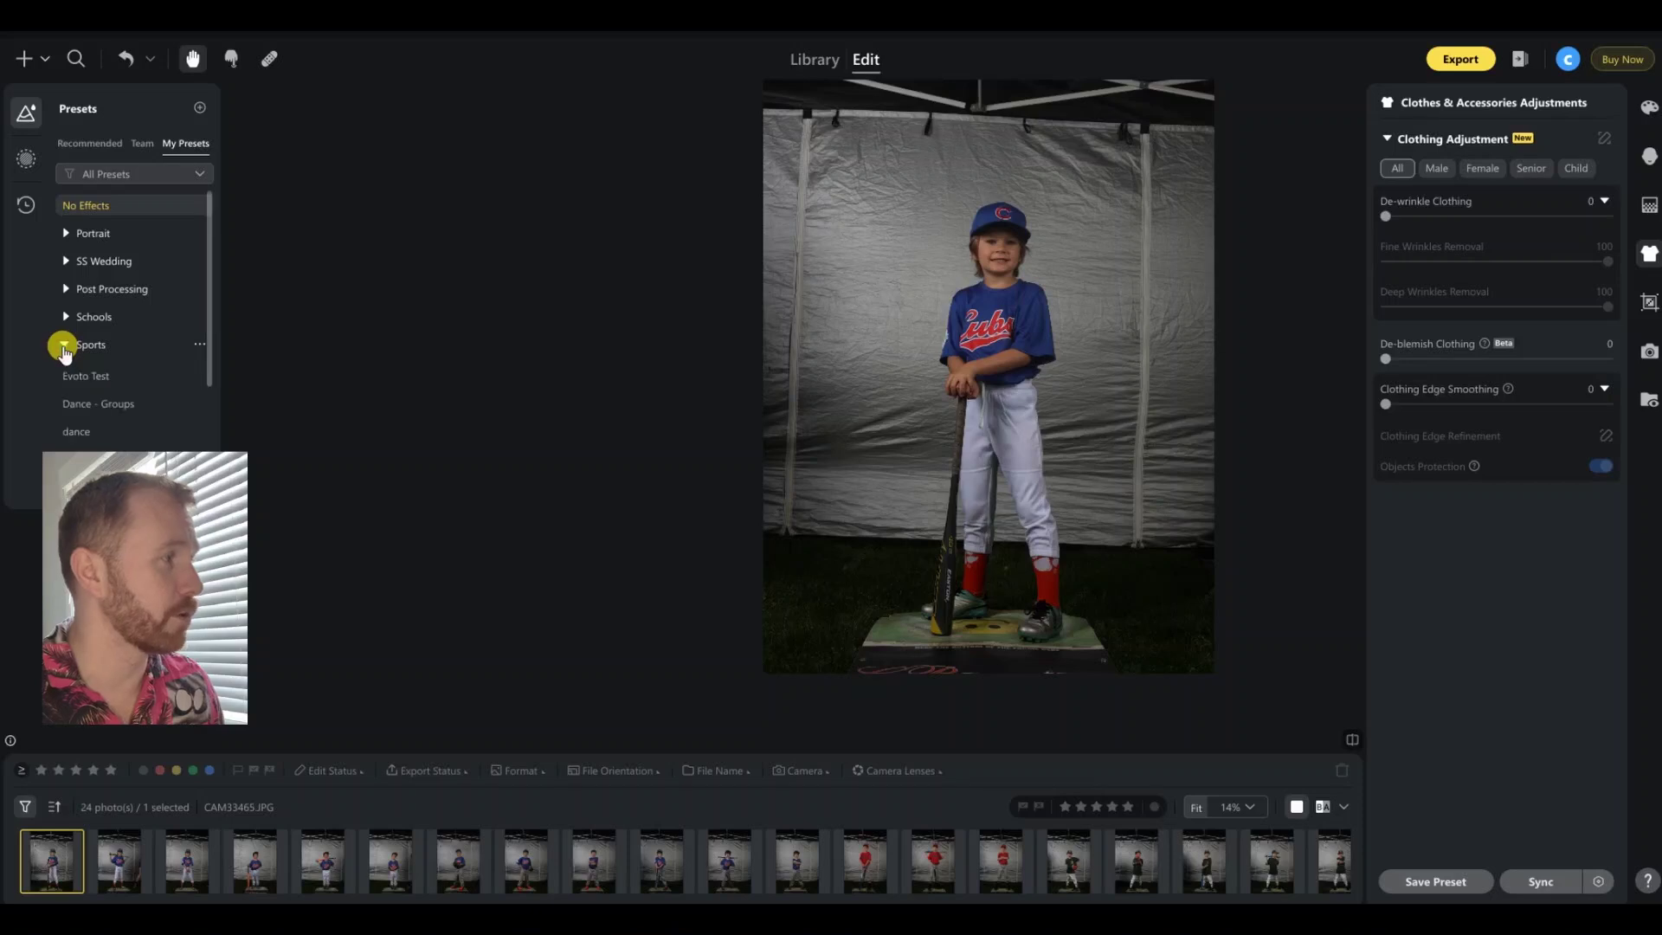
{"action": "left_click", "coordinate": [116, 376]}
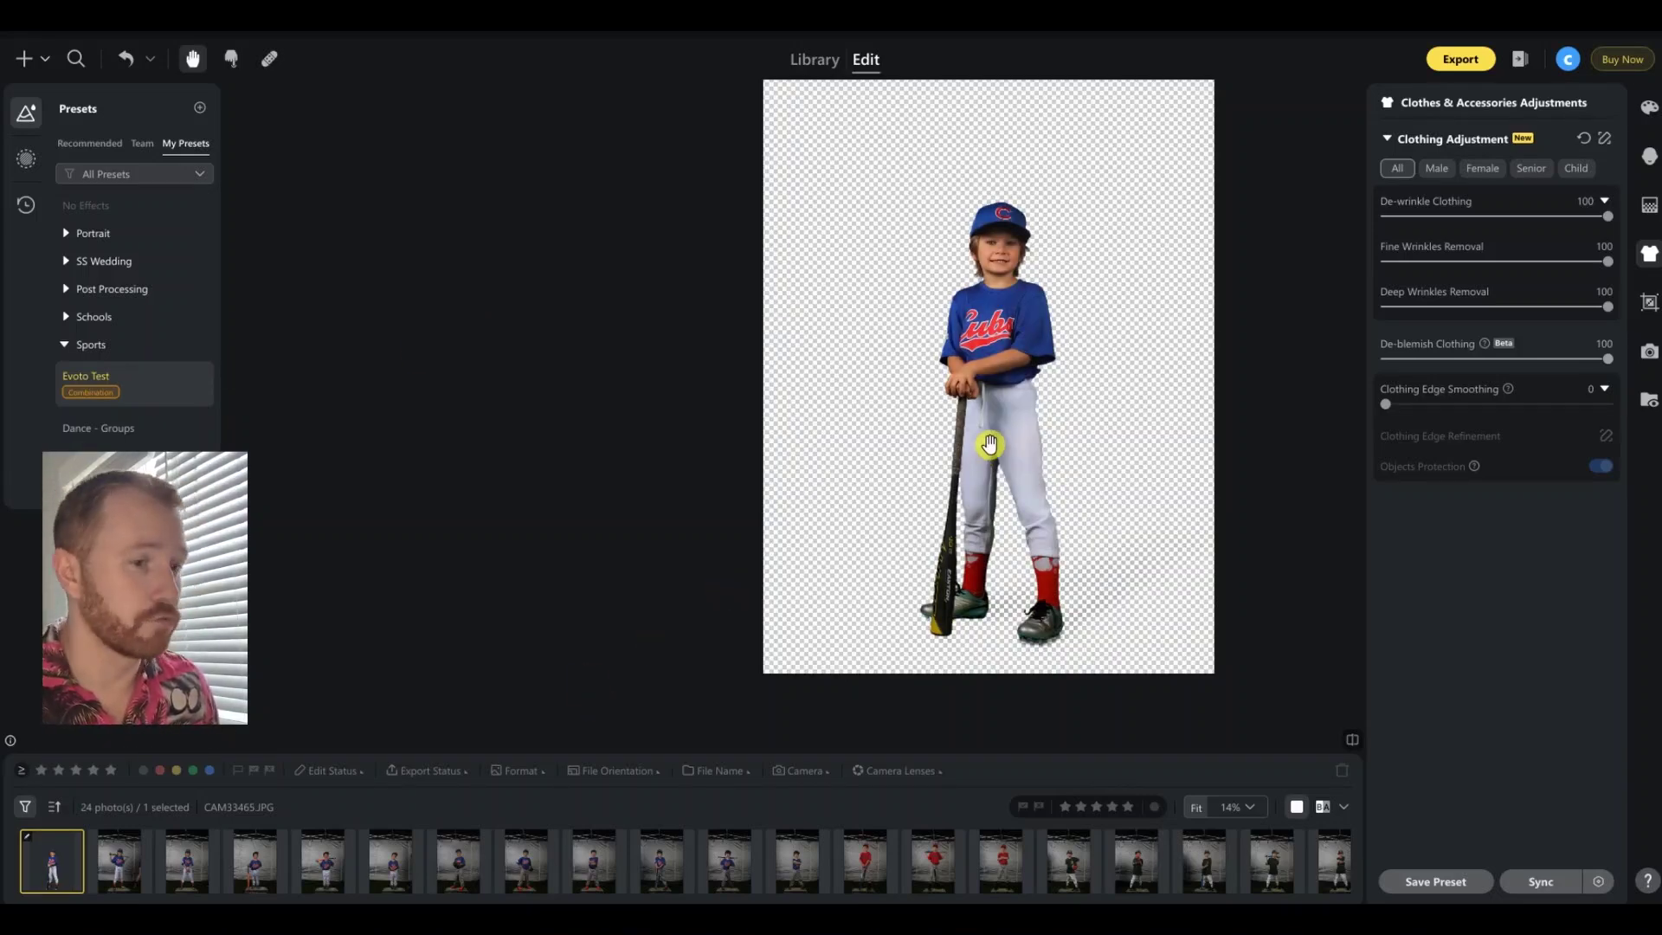
Step: Select all the baseball photos and sync every adjustment category to them, including Crop & Rotate
{"action": "left_click_drag", "start_coordinate": [699, 894], "coordinate": [1200, 891]}
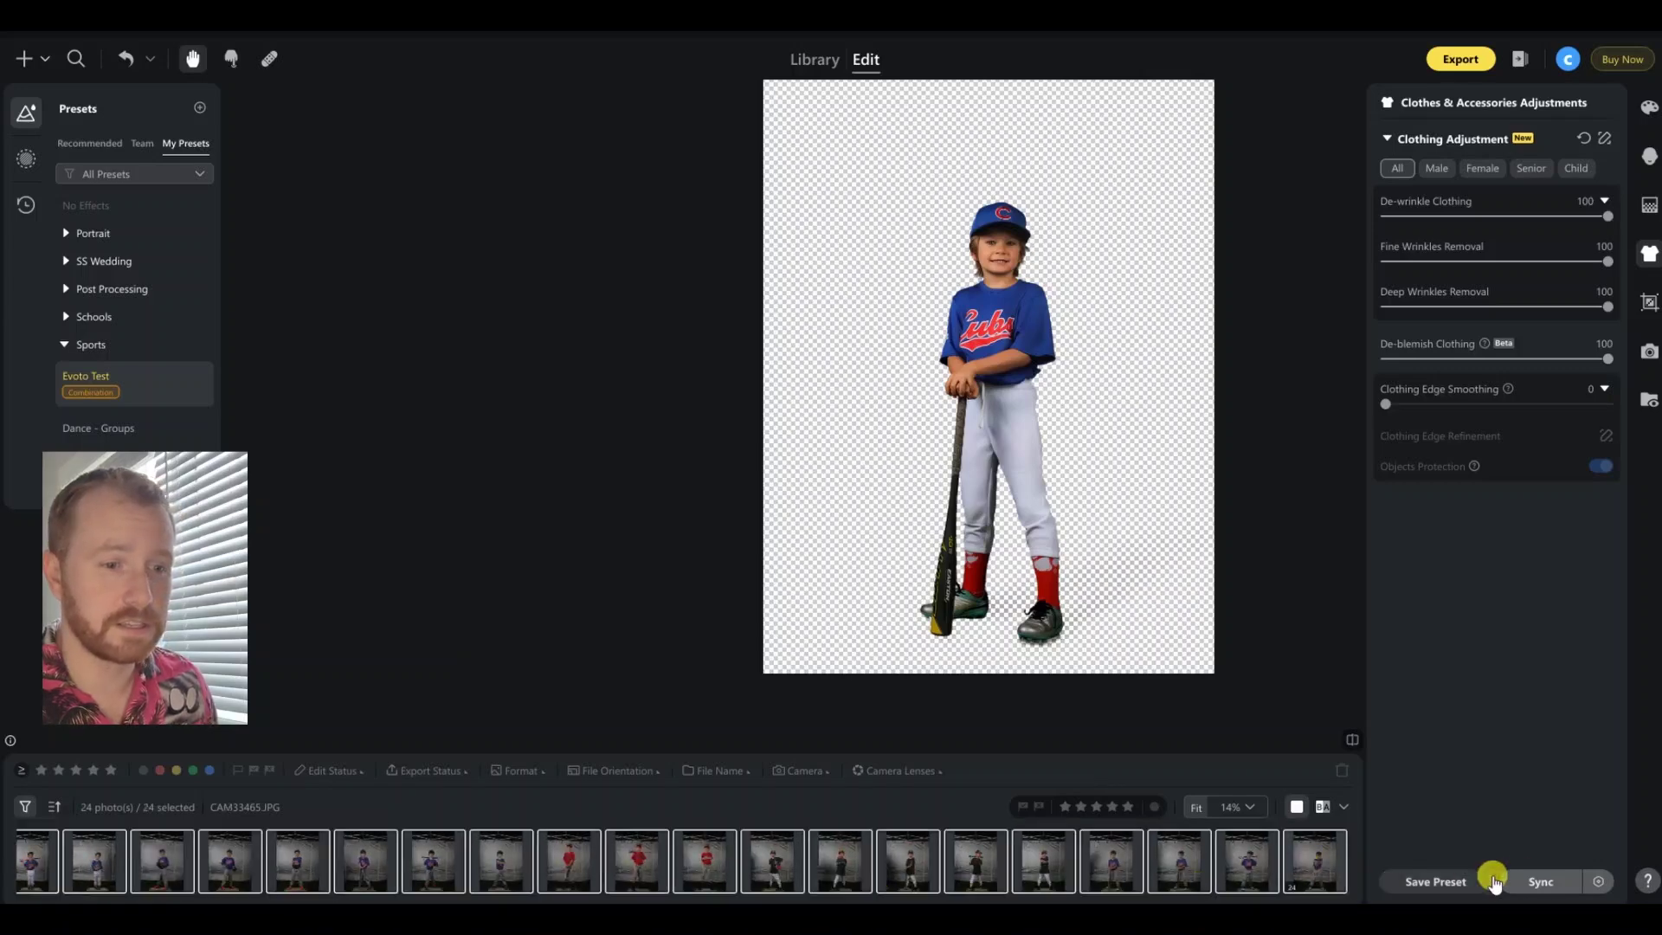
{"action": "left_click", "coordinate": [1539, 886]}
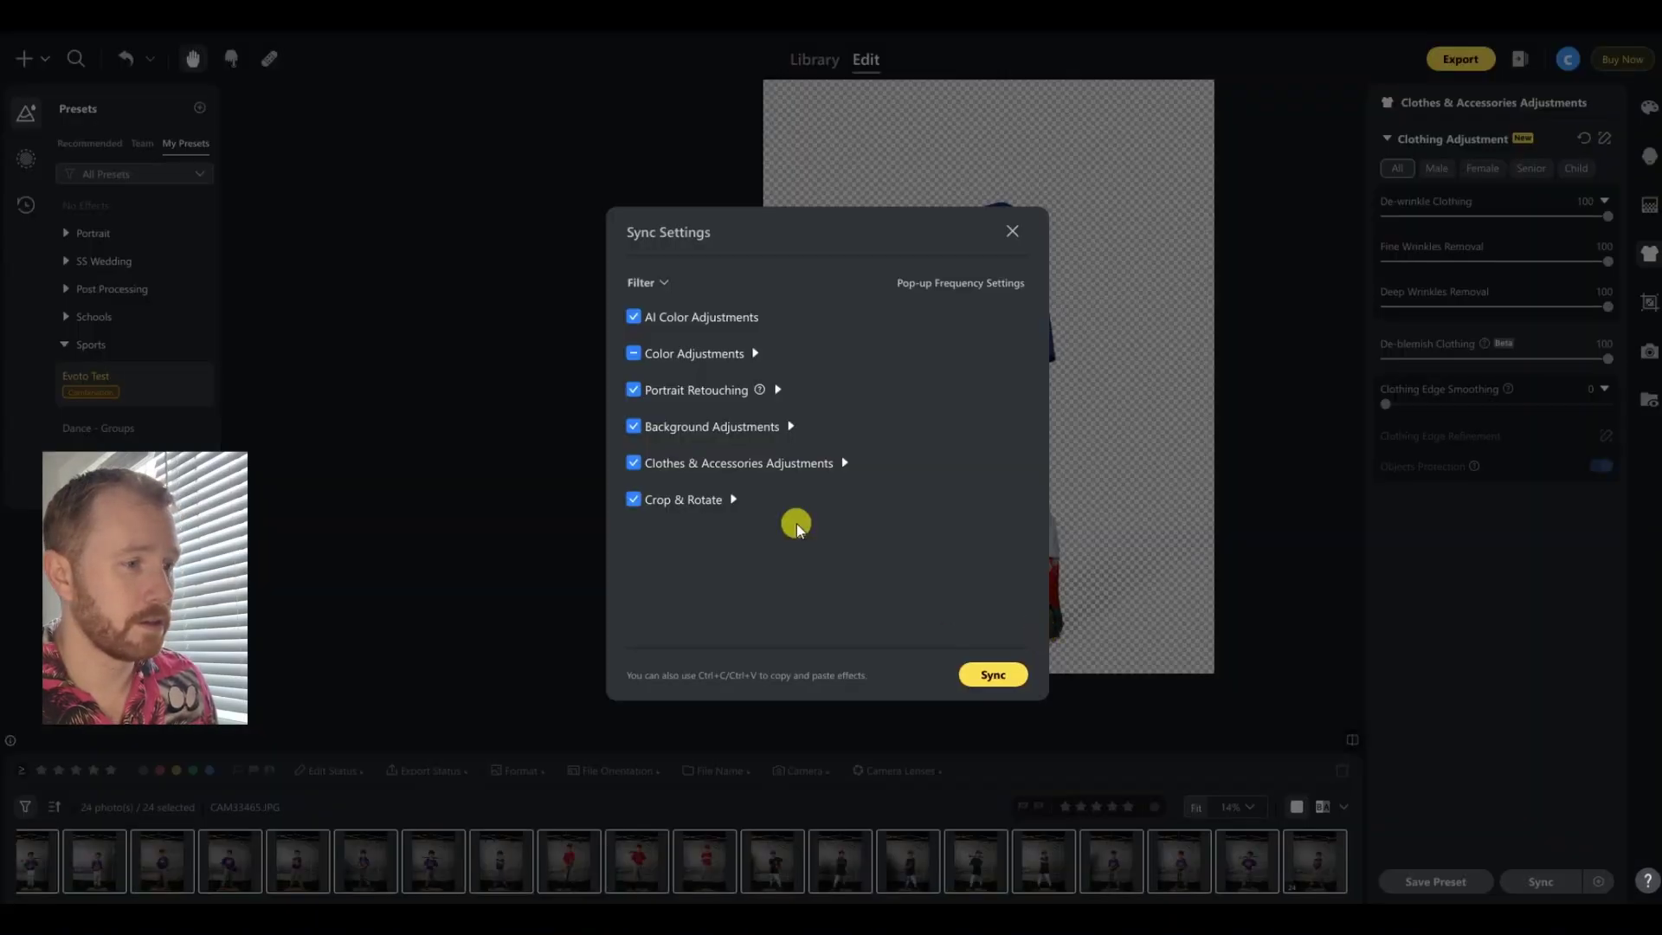
{"action": "left_click", "coordinate": [989, 672]}
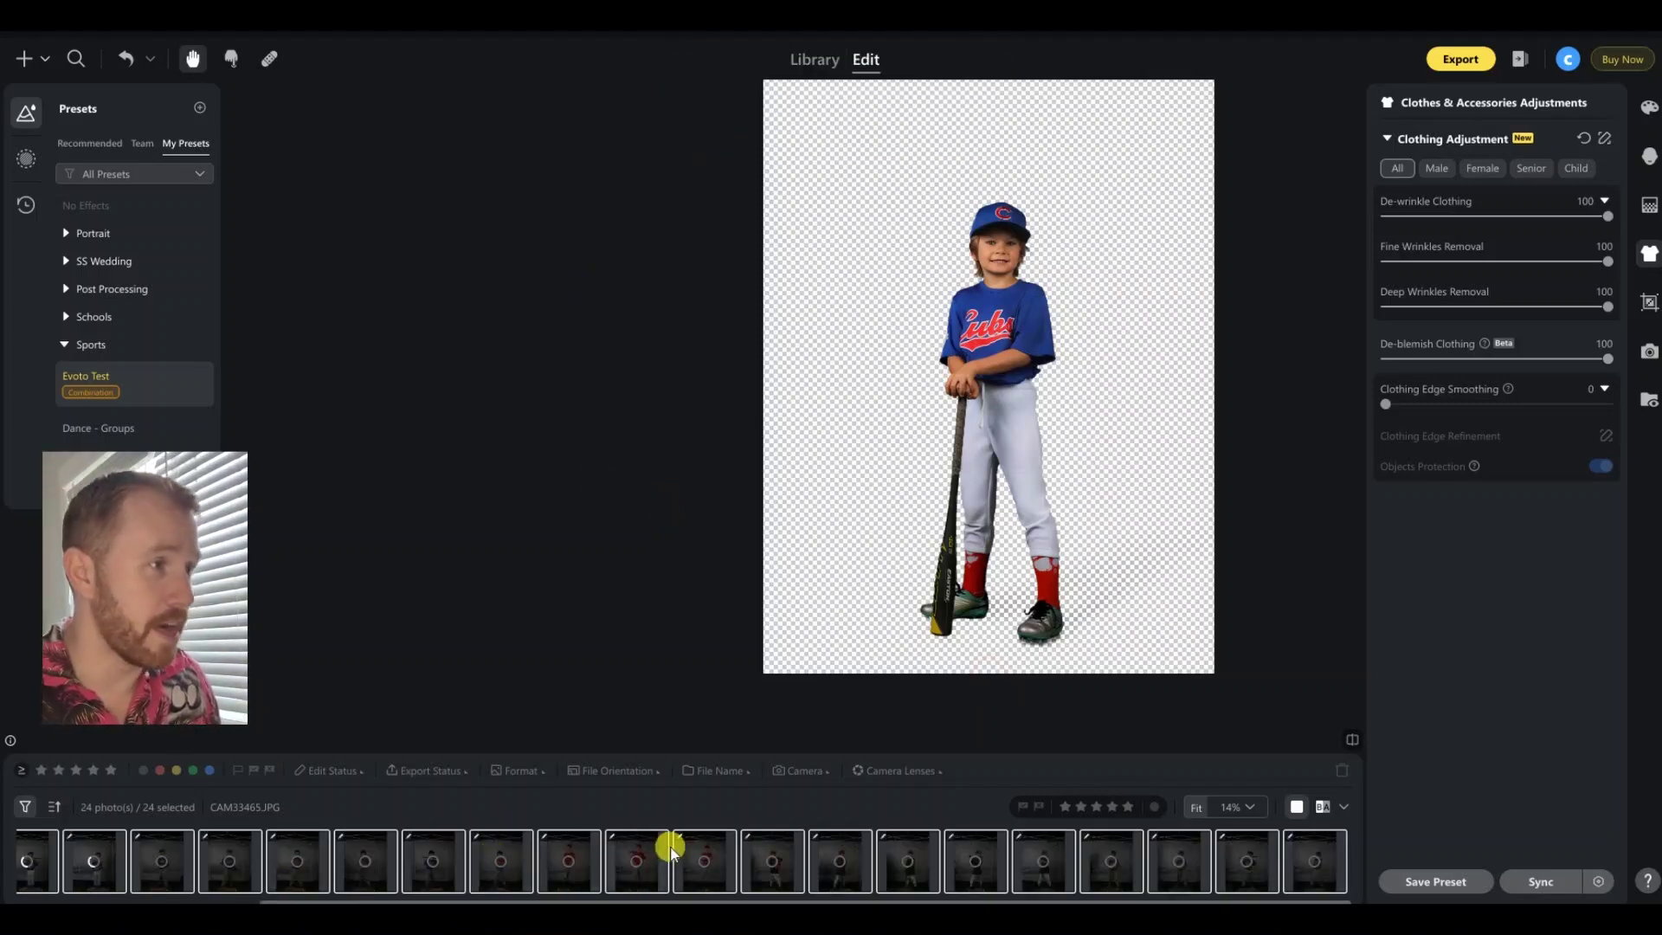
Step: Open the photo of the player in red with crossed arms and turn on Red Eye Removal in its portrait retouching
{"action": "left_click", "coordinate": [693, 857]}
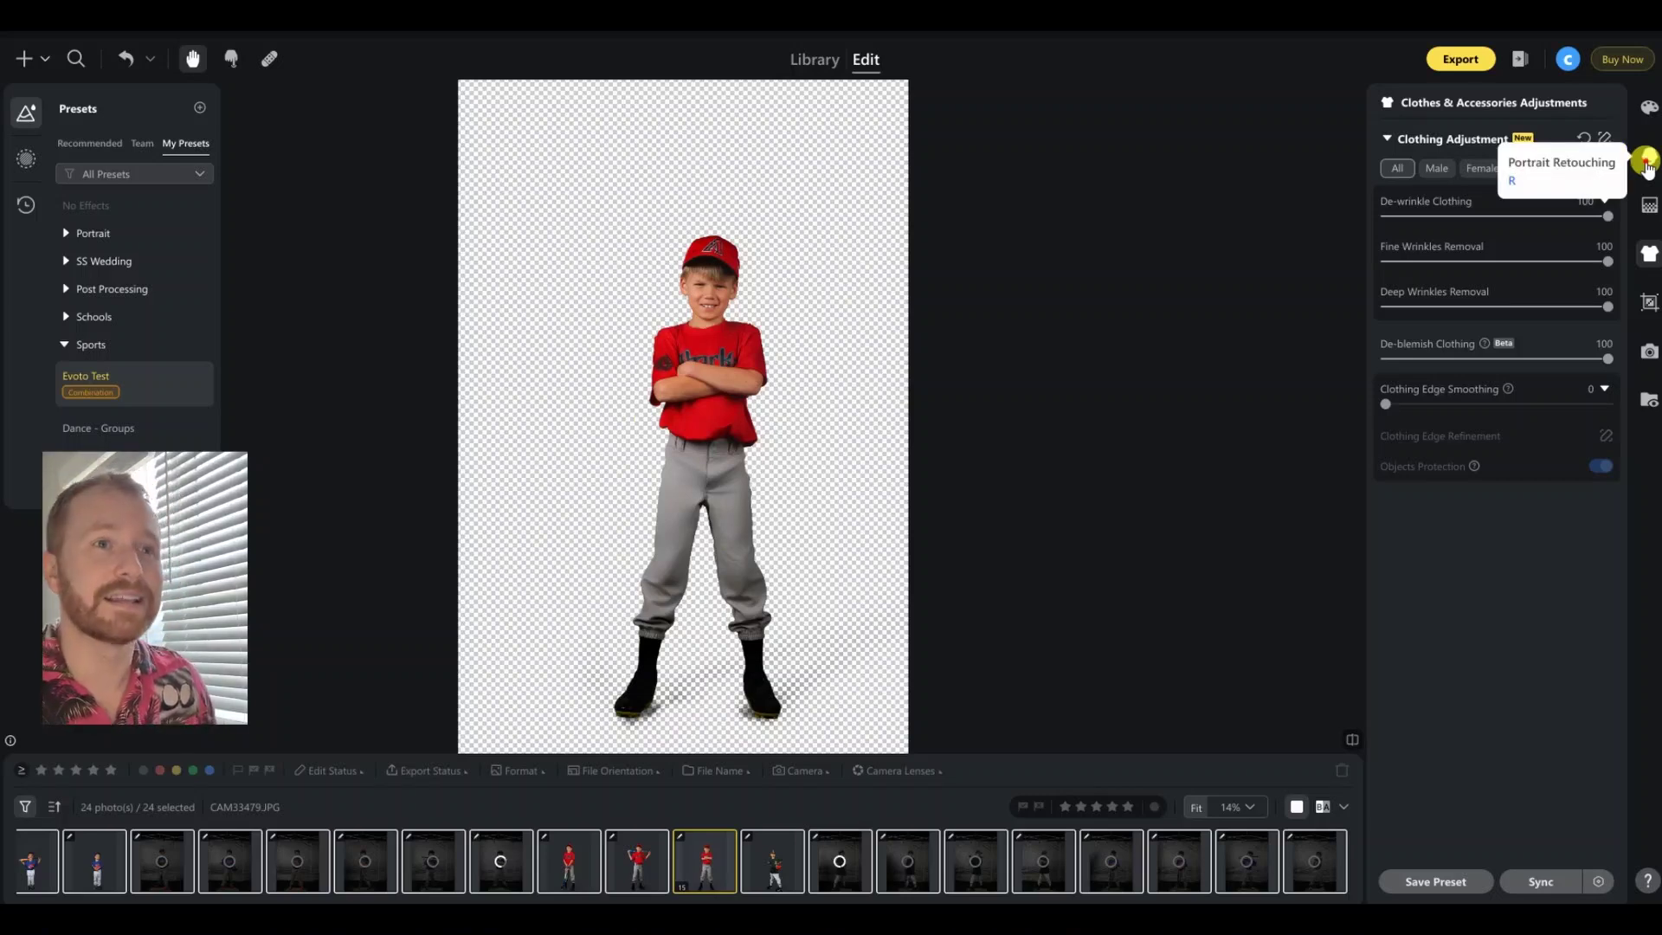
{"action": "left_click", "coordinate": [1647, 163]}
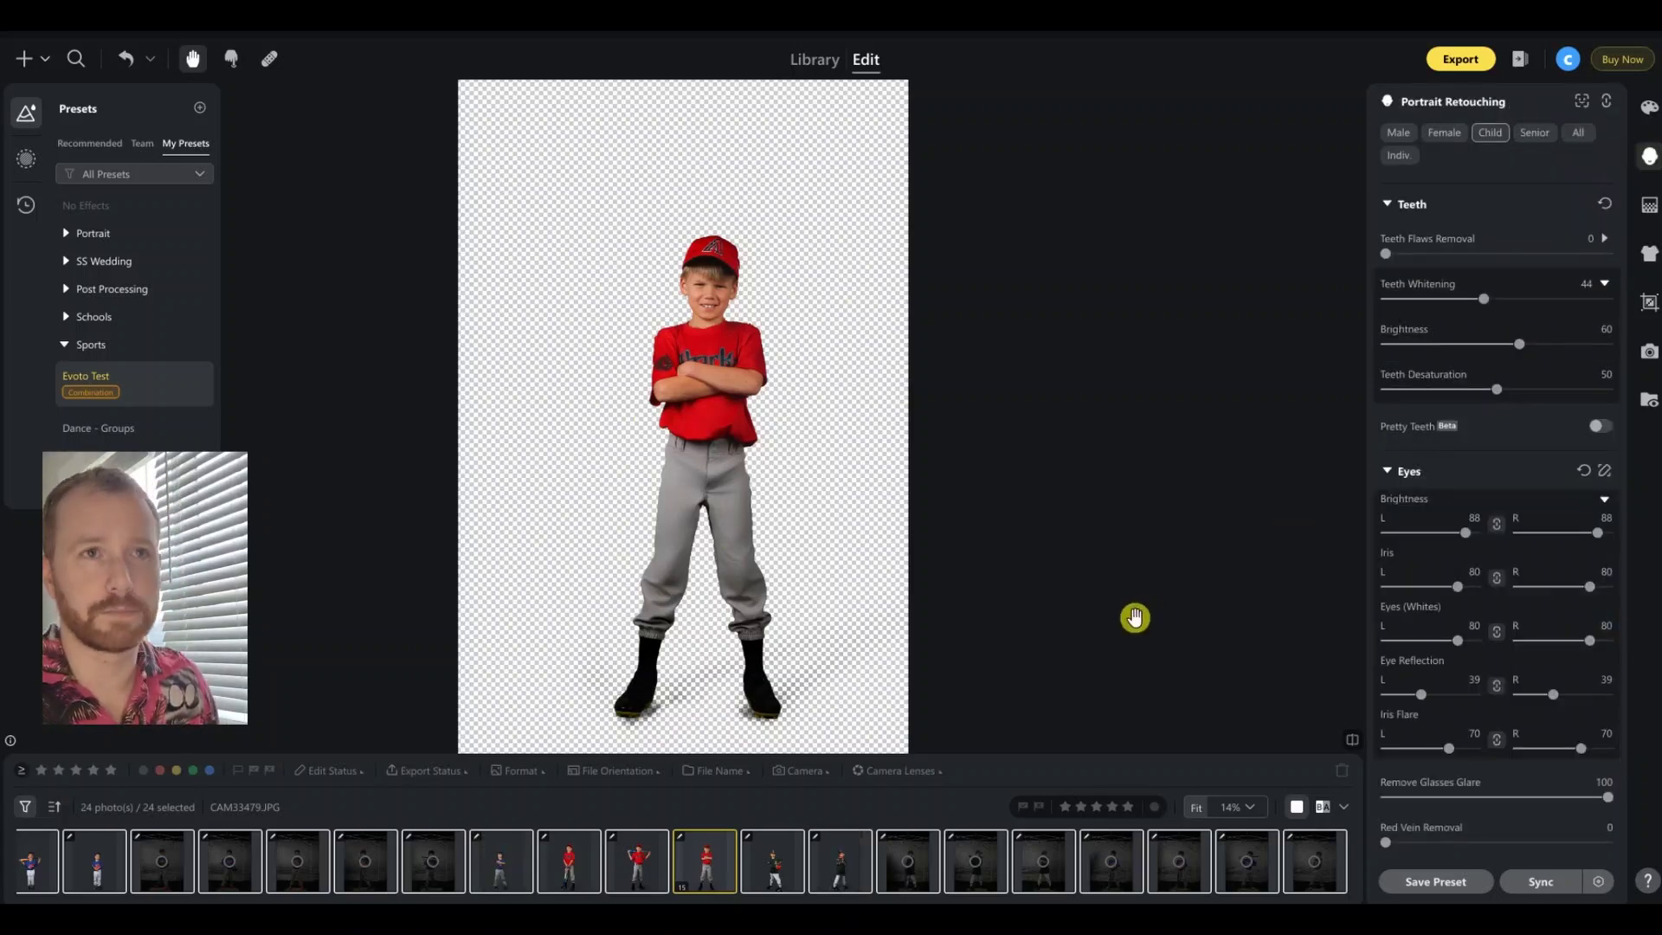
{"action": "left_click", "coordinate": [1648, 106]}
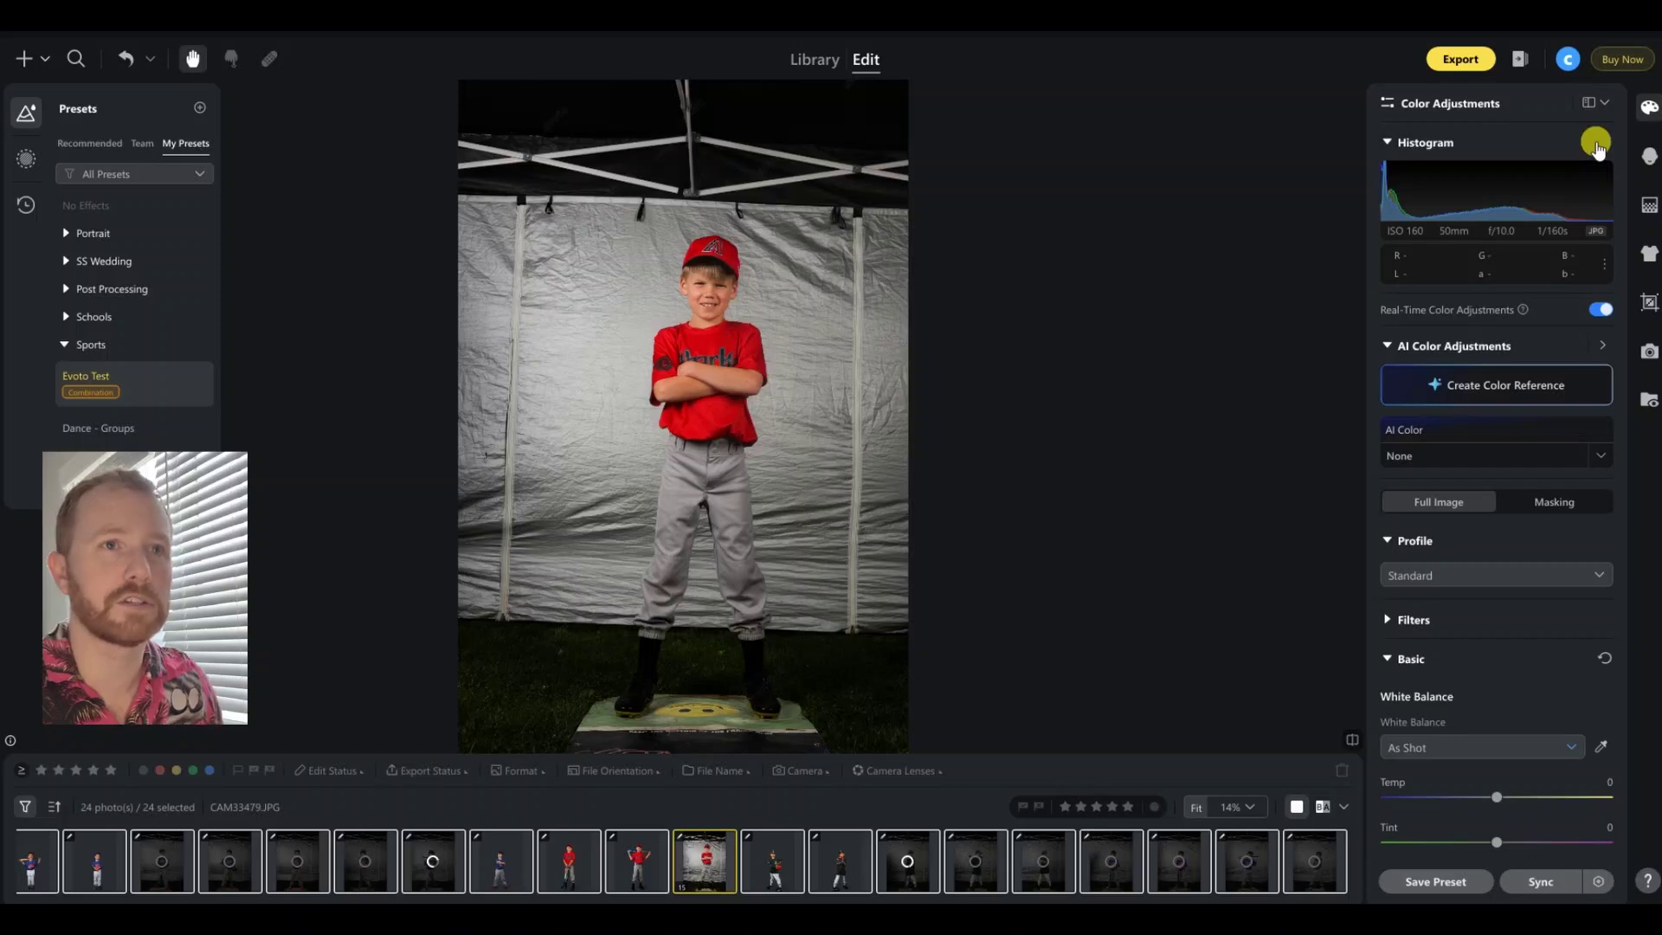
{"action": "left_click", "coordinate": [1649, 156]}
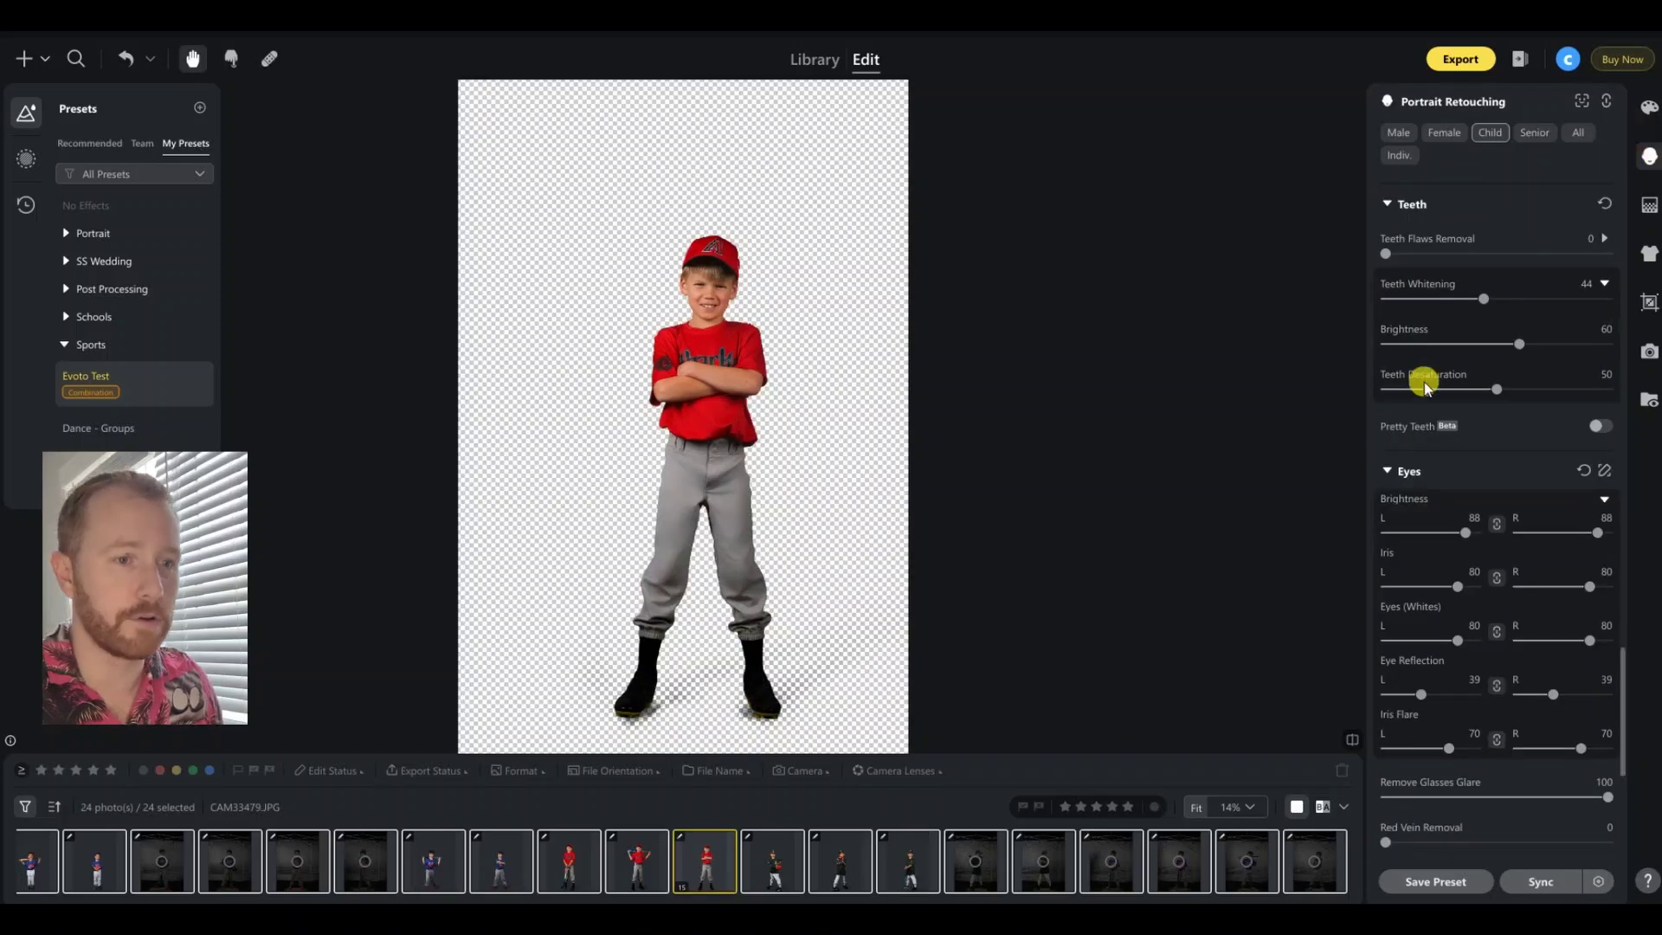
{"action": "scroll", "coordinate": [1423, 385], "scroll_direction": "down", "scroll_amount": 2}
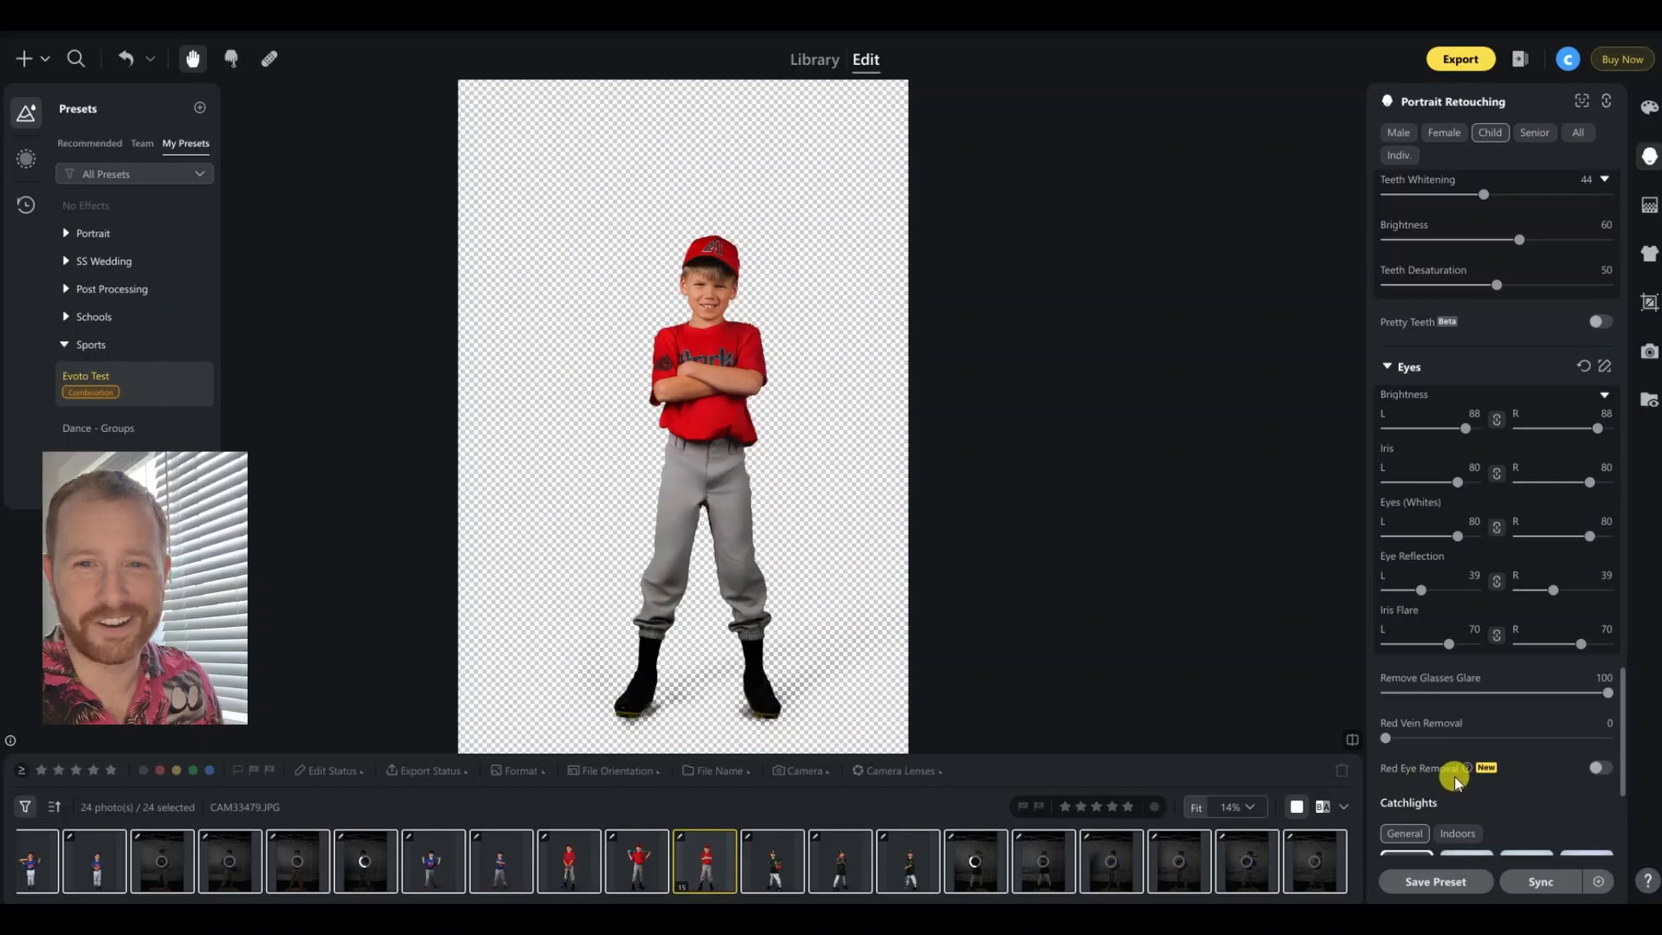
{"action": "mouse_move", "coordinate": [1463, 773]}
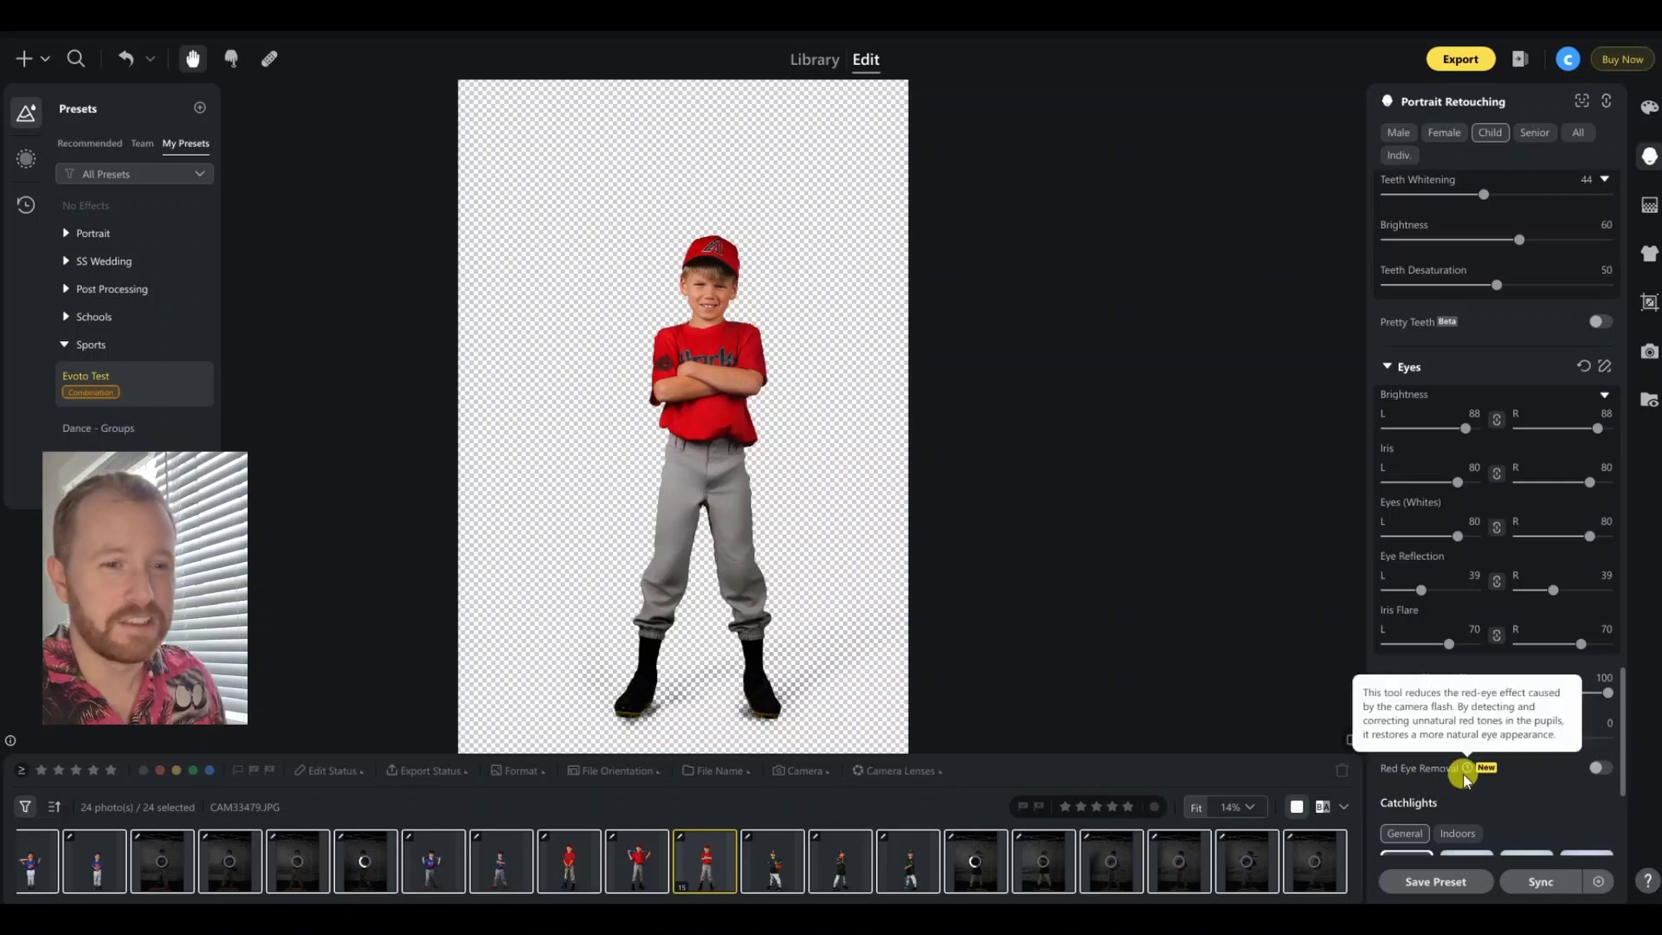
{"action": "left_click", "coordinate": [1602, 769]}
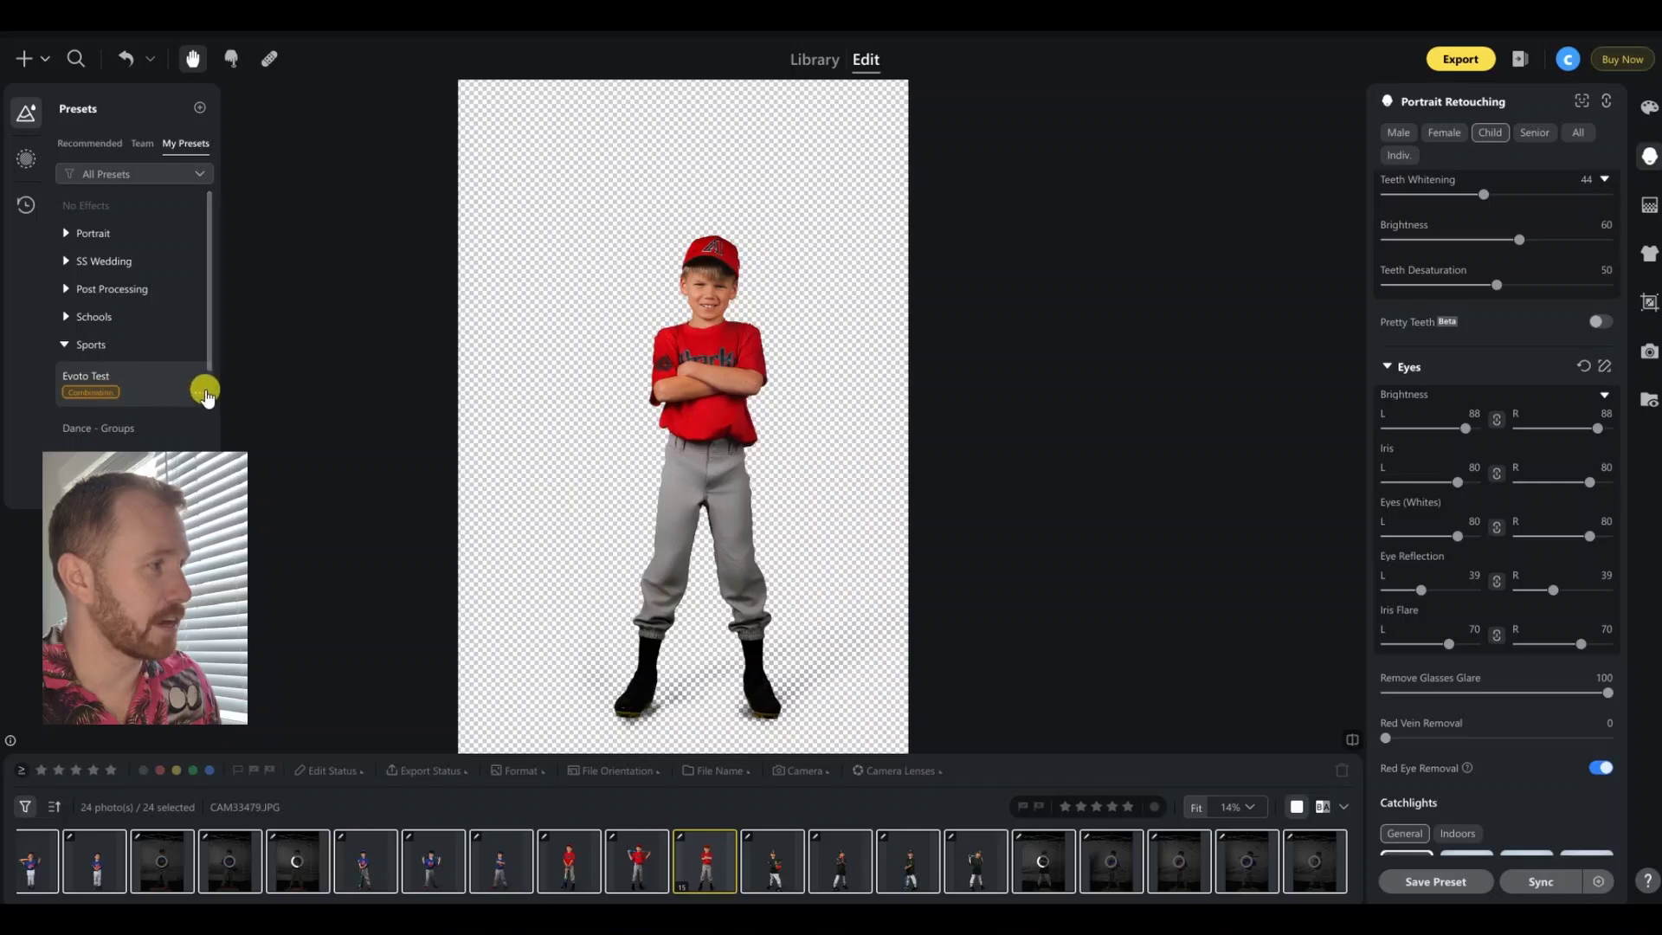
Step: Update the Evoto Test preset with the current photo's settings, keeping the Combination type and leaving out Crop & Rotate
{"action": "left_click", "coordinate": [199, 396]}
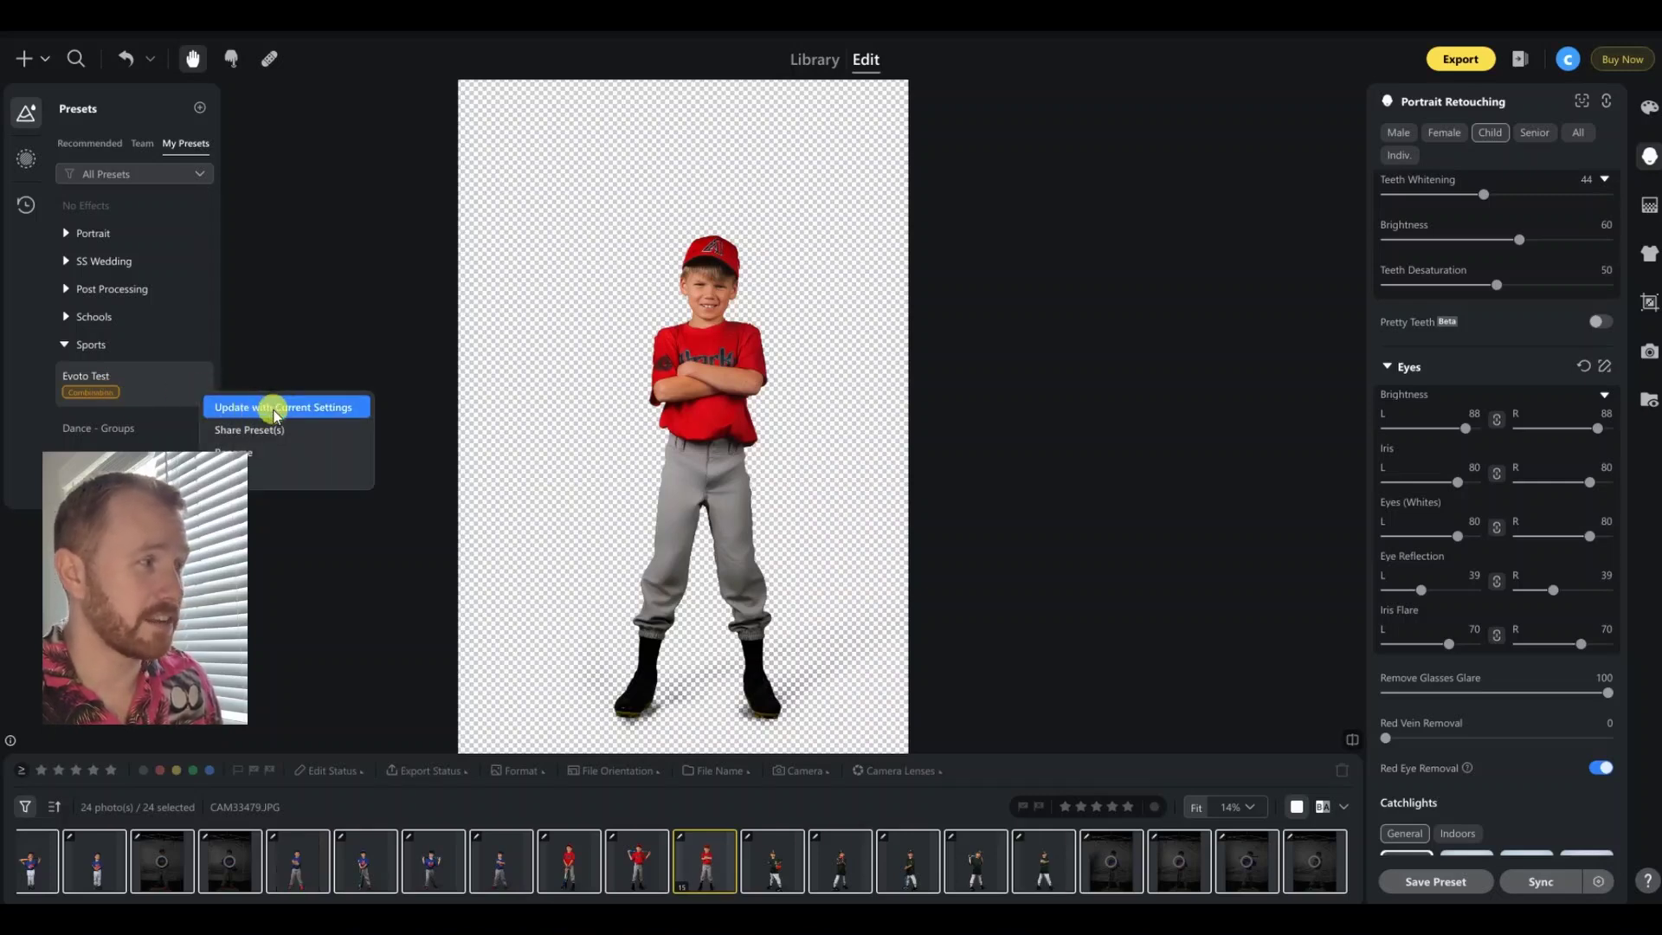
{"action": "left_click", "coordinate": [275, 409]}
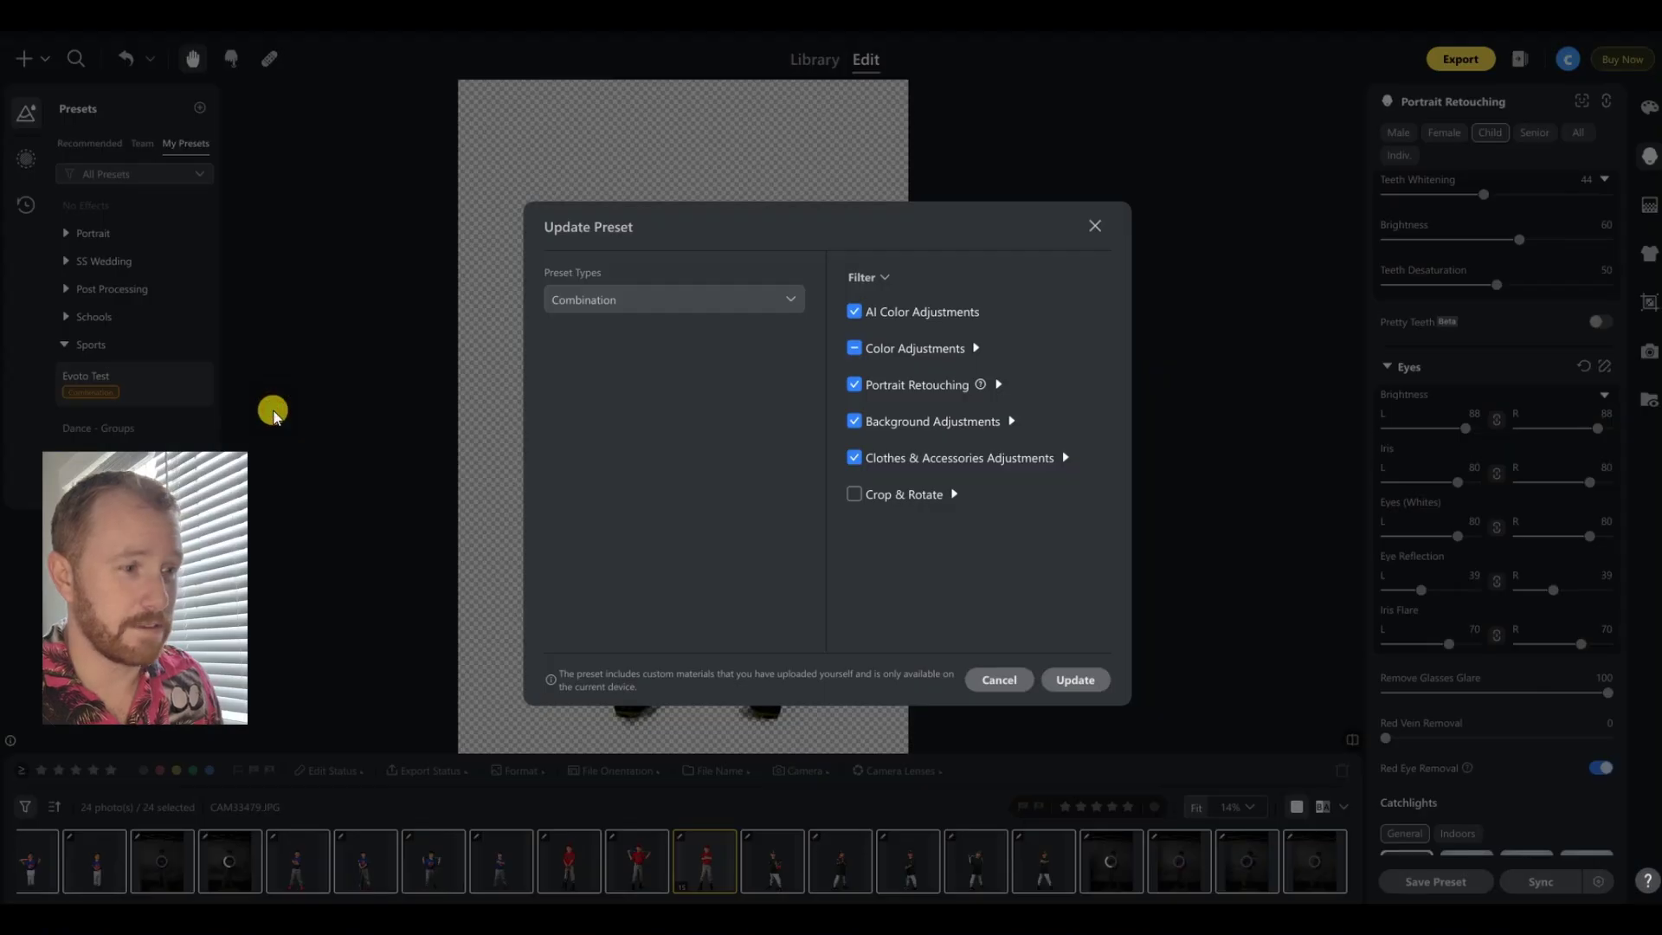
{"action": "left_click", "coordinate": [1073, 682]}
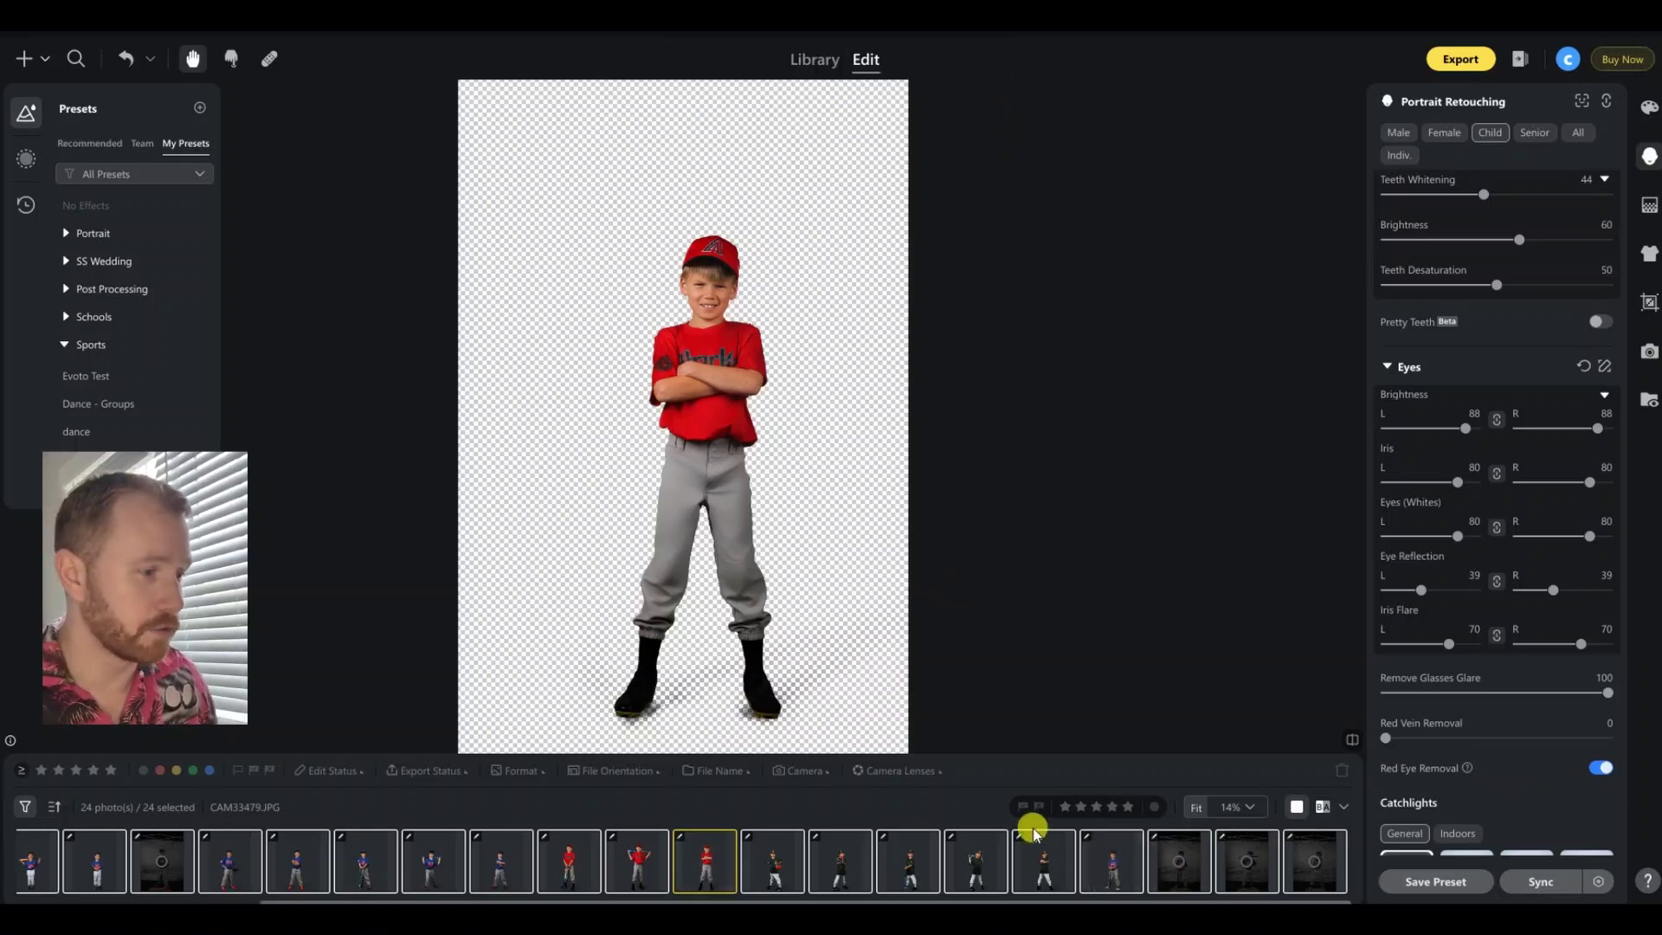
Step: Return to the first photo, of the player with the bat, and apply the updated Evoto Test preset with Red Eye Removal on
{"action": "scroll", "coordinate": [1034, 833], "scroll_direction": "left", "scroll_amount": 1}
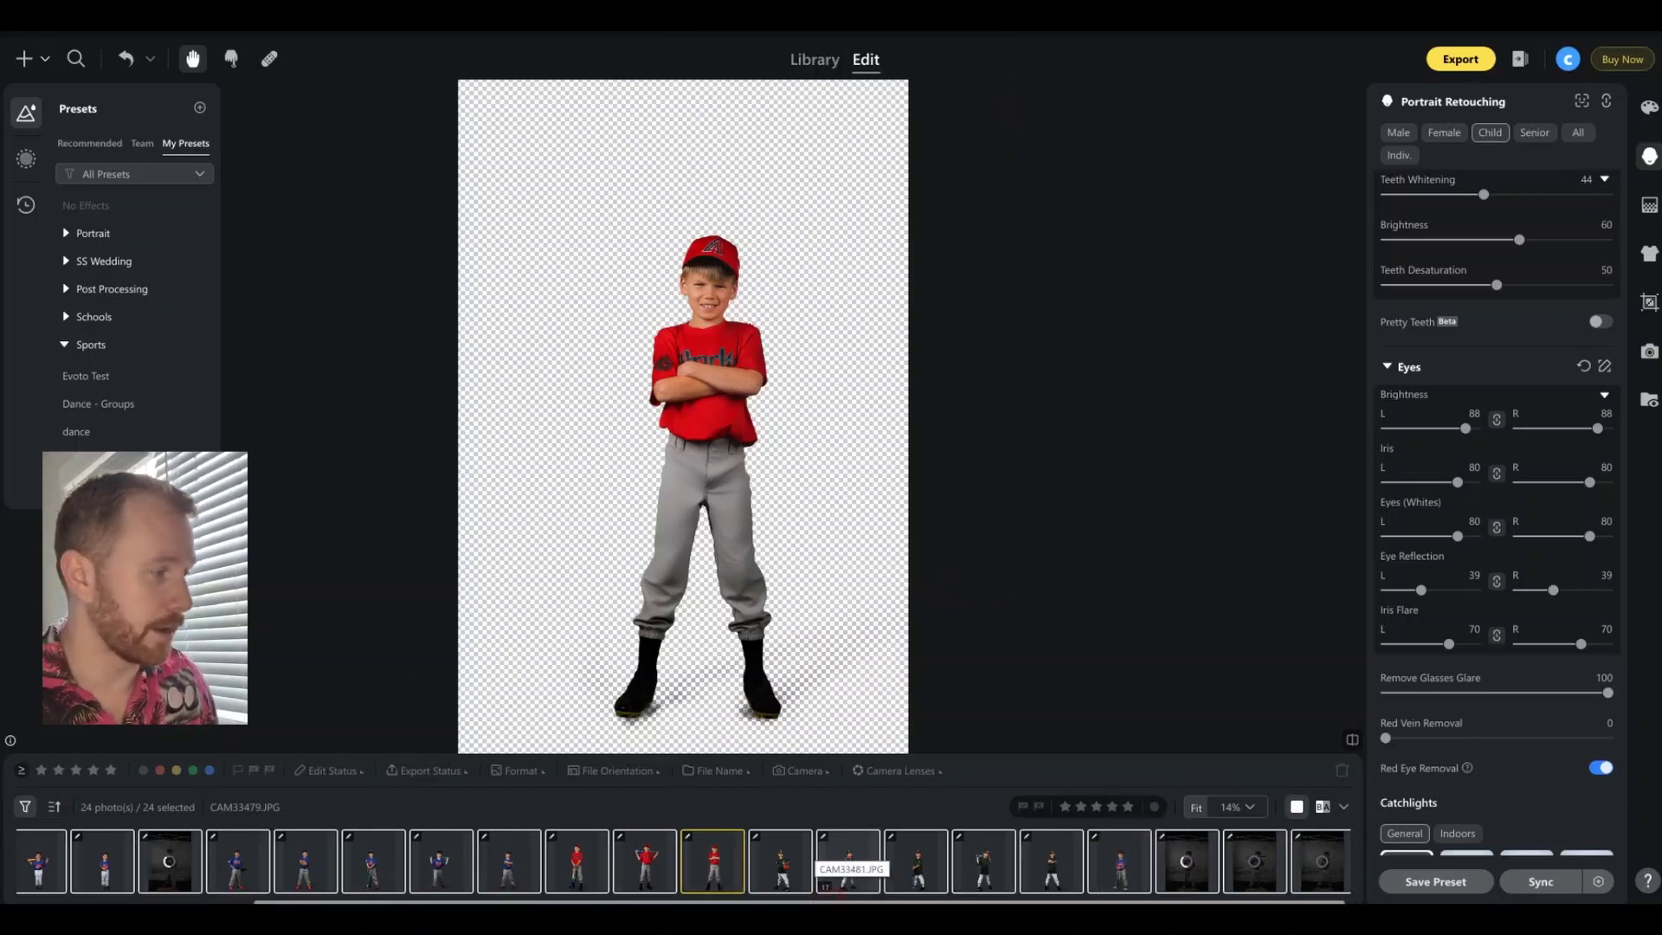
{"action": "scroll", "coordinate": [347, 862], "scroll_direction": "left", "scroll_amount": 5}
{"action": "left_click", "coordinate": [52, 861]}
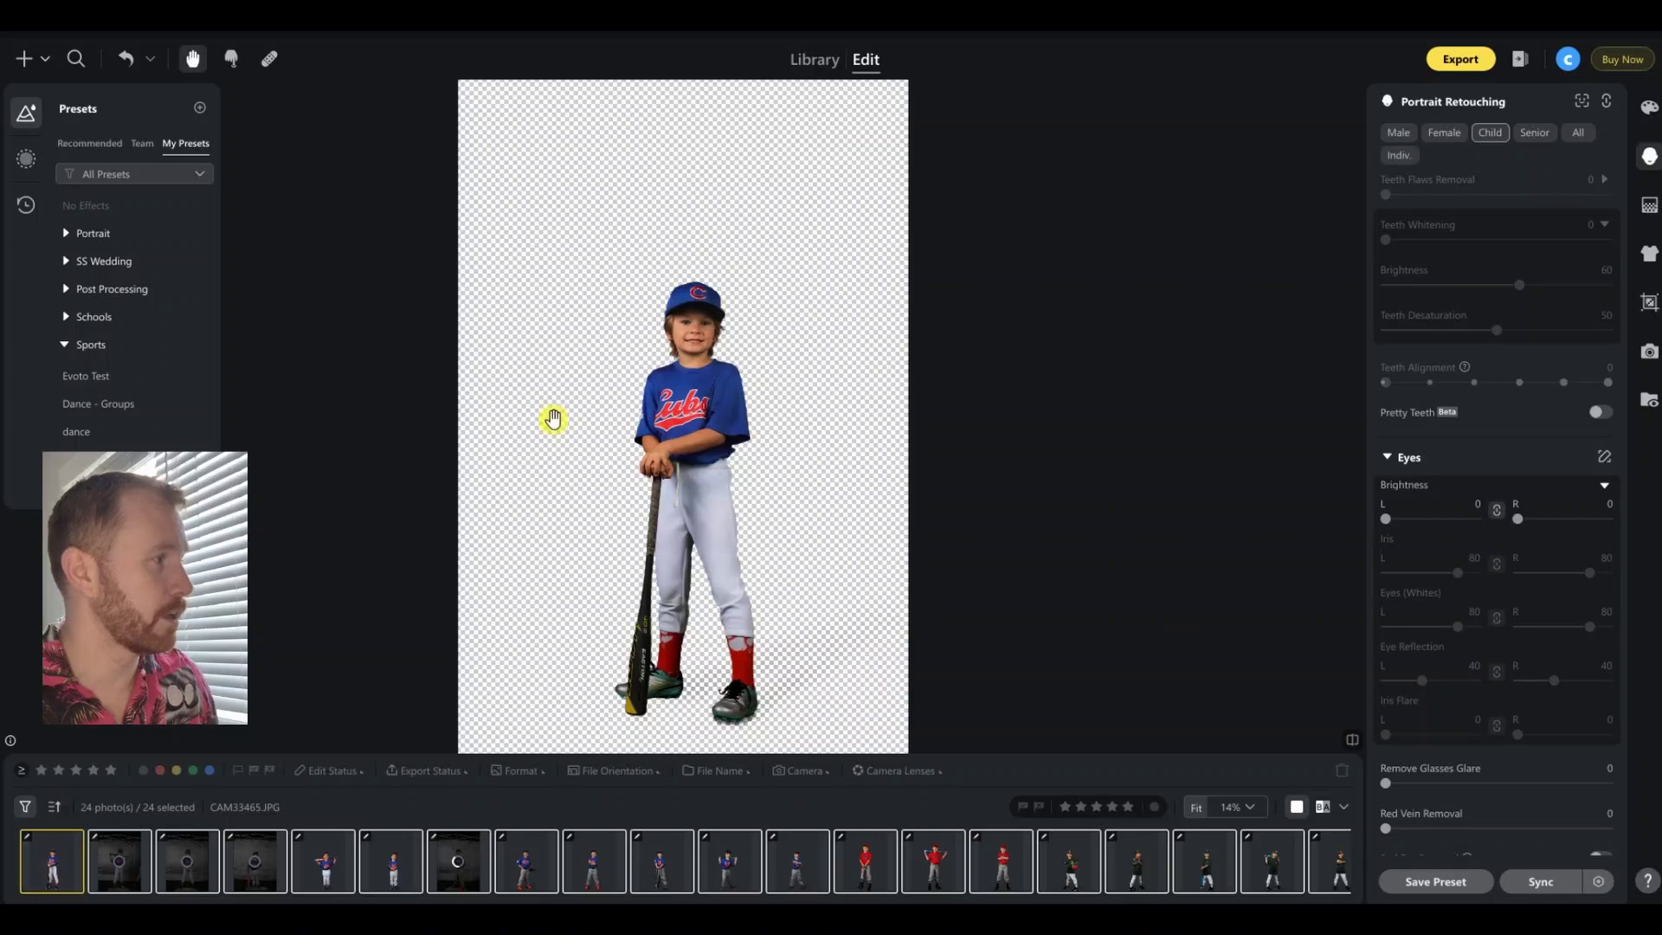
{"action": "left_click", "coordinate": [140, 386]}
{"action": "left_click", "coordinate": [1610, 770]}
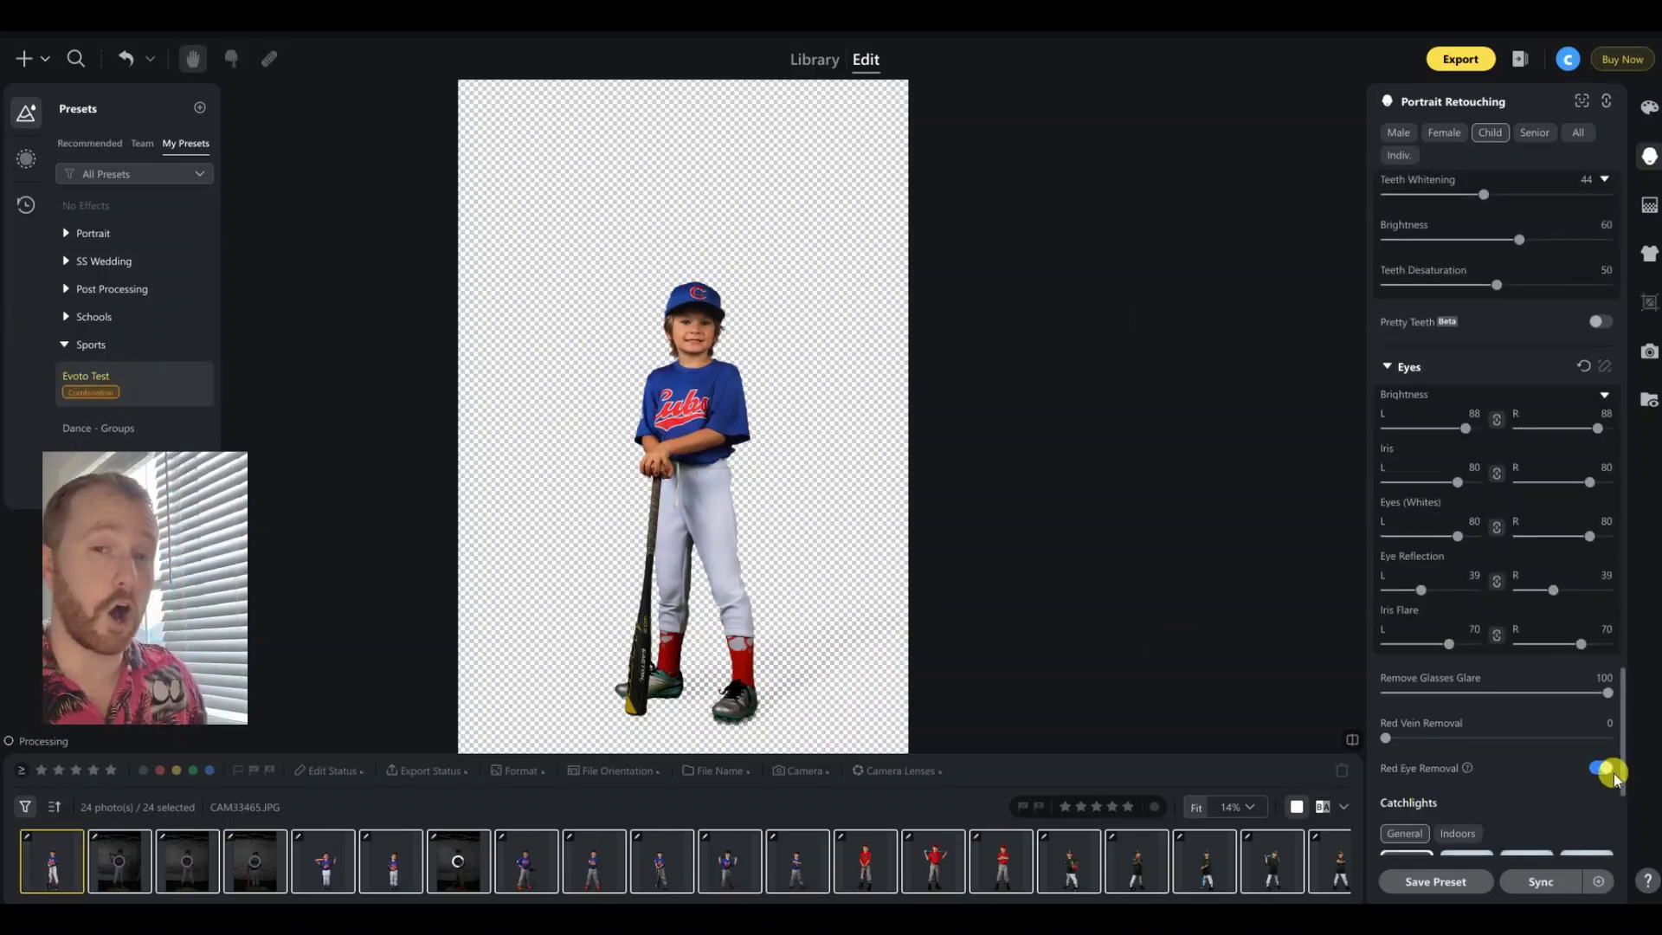